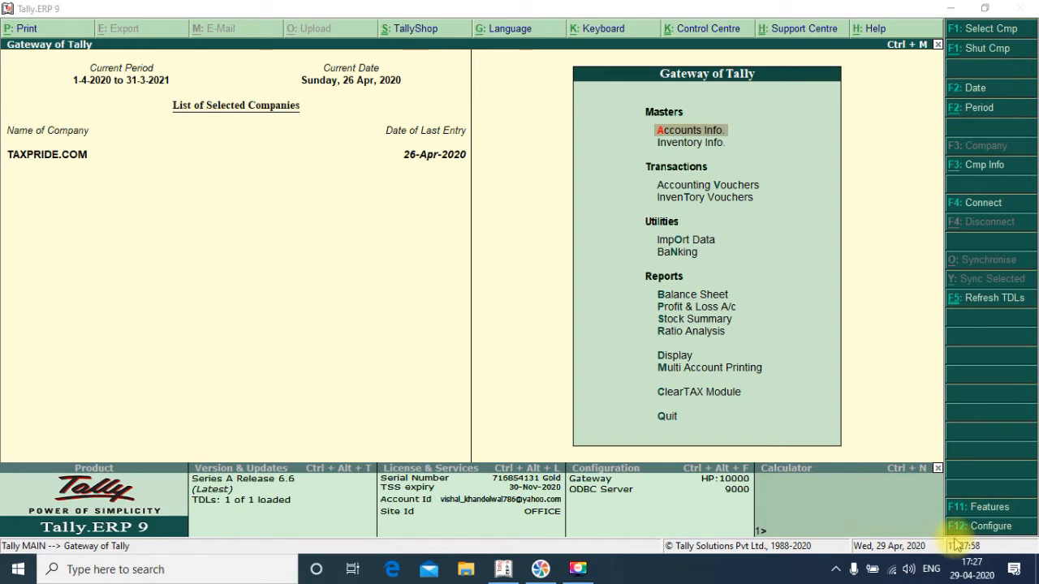
Open the Sales voucher type for alteration from the accounts masters
{"action": "left_click", "coordinate": [866, 393]}
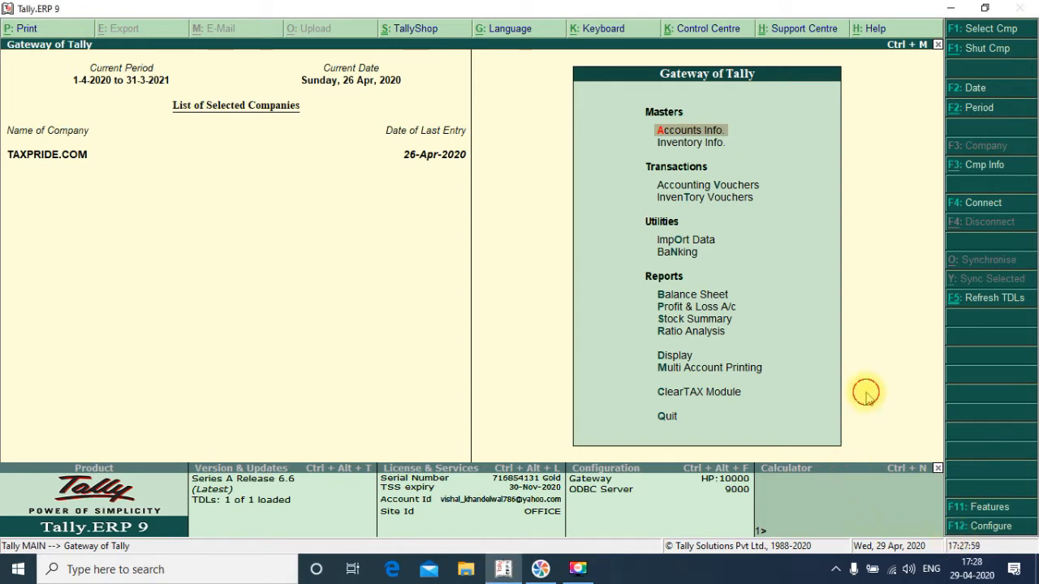
{"action": "key", "text": "Down"}
{"action": "key", "text": "Up"}
{"action": "key", "text": "Return"}
{"action": "key", "text": "Down"}
{"action": "key", "text": "Down"}
{"action": "key", "text": "Down"}
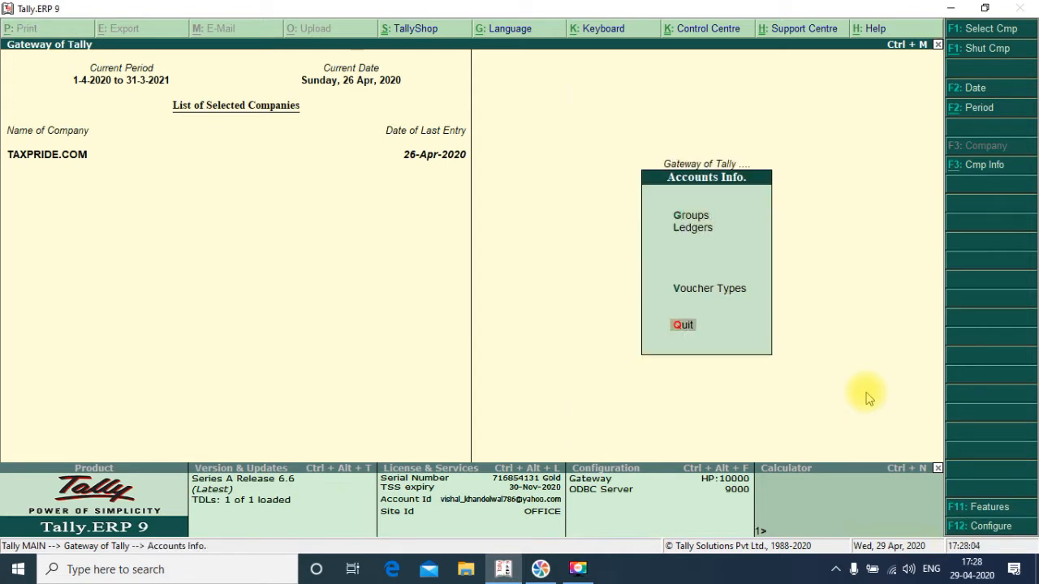
{"action": "key", "text": "Up"}
{"action": "key", "text": "Return"}
{"action": "key", "text": "Down"}
{"action": "key", "text": "Down"}
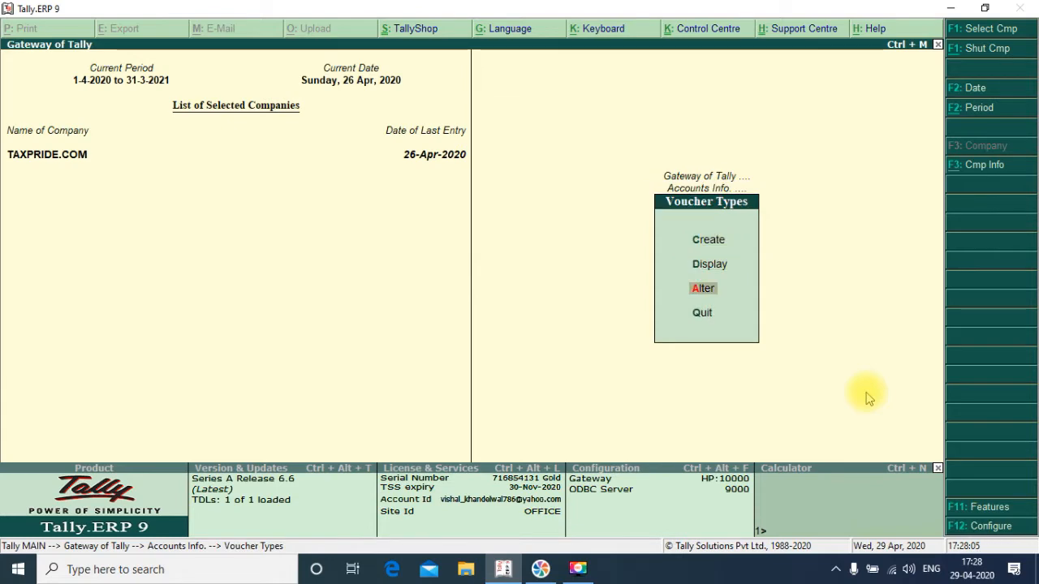
{"action": "key", "text": "Return"}
{"action": "key", "text": "Down"}
{"action": "key", "text": "Down"}
{"action": "key", "text": "Down"}
{"action": "key", "text": "Down"}
{"action": "key", "text": "Down"}
{"action": "key", "text": "Down"}
{"action": "key", "text": "Down"}
{"action": "key", "text": "Down"}
{"action": "key", "text": "Down"}
{"action": "key", "text": "Down"}
{"action": "key", "text": "Down"}
{"action": "key", "text": "Down"}
{"action": "key", "text": "Down"}
{"action": "key", "text": "Down"}
{"action": "key", "text": "Down"}
{"action": "key", "text": "Down"}
{"action": "key", "text": "Down"}
{"action": "key", "text": "Down"}
{"action": "key", "text": "Down"}
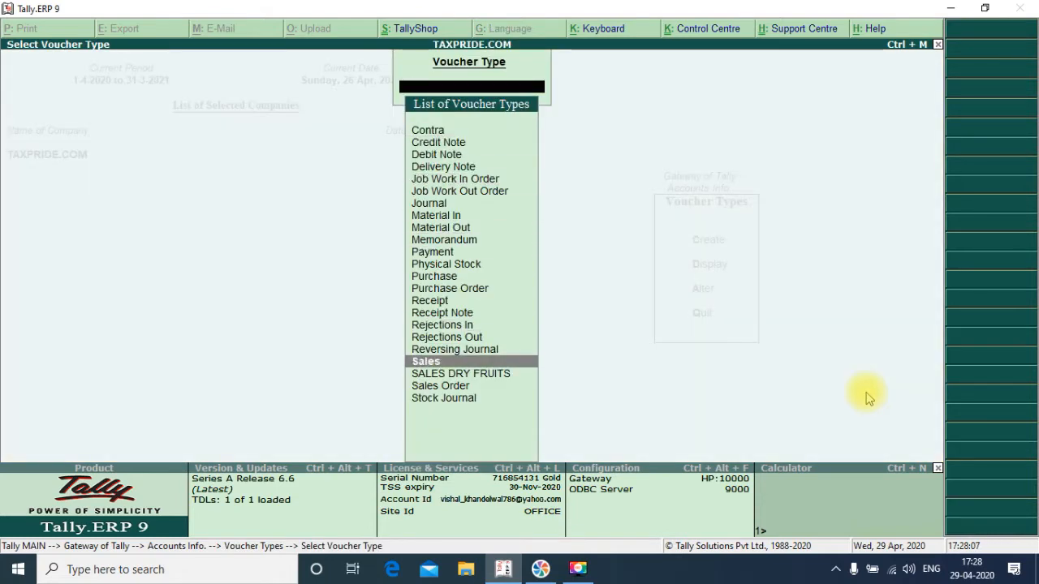
{"action": "key", "text": "Return"}
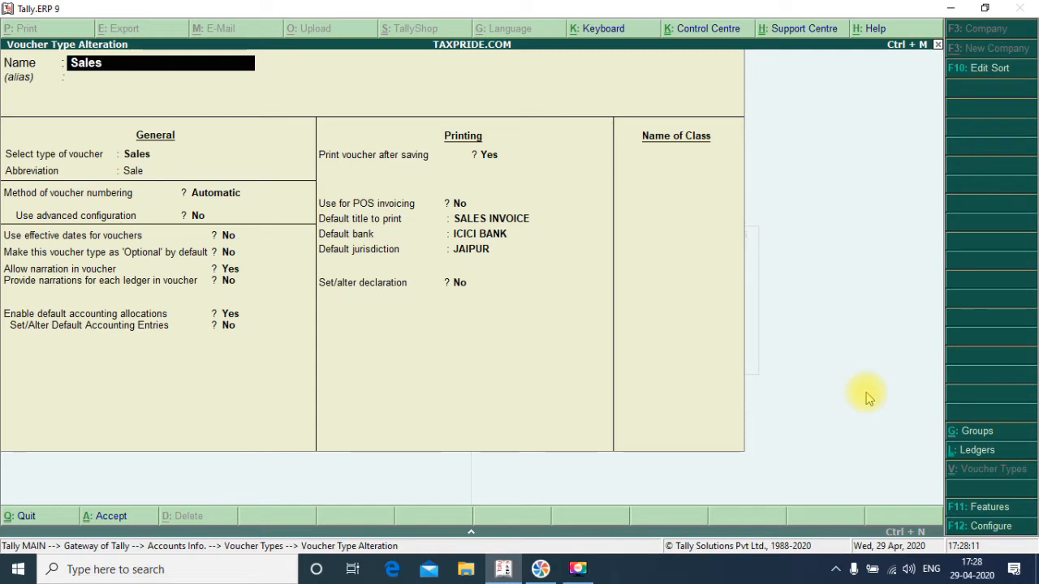
Keep automatic voucher numbering, enable effective dates for vouchers and make the Sales voucher type optional by default
{"action": "key", "text": "Return"}
{"action": "key", "text": "Return"}
{"action": "key", "text": "Return"}
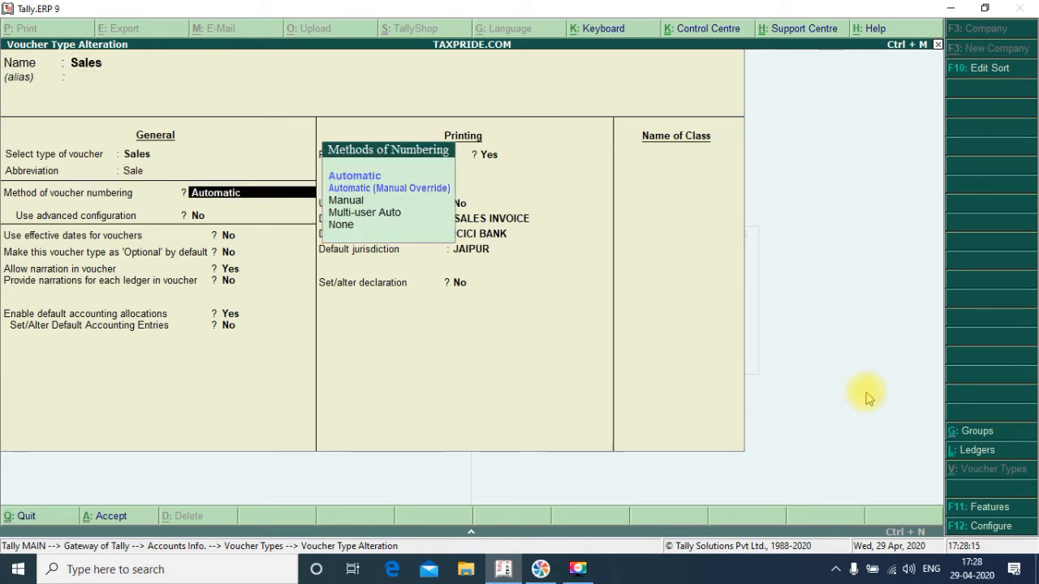
{"action": "key", "text": "Return"}
{"action": "key", "text": "Return"}
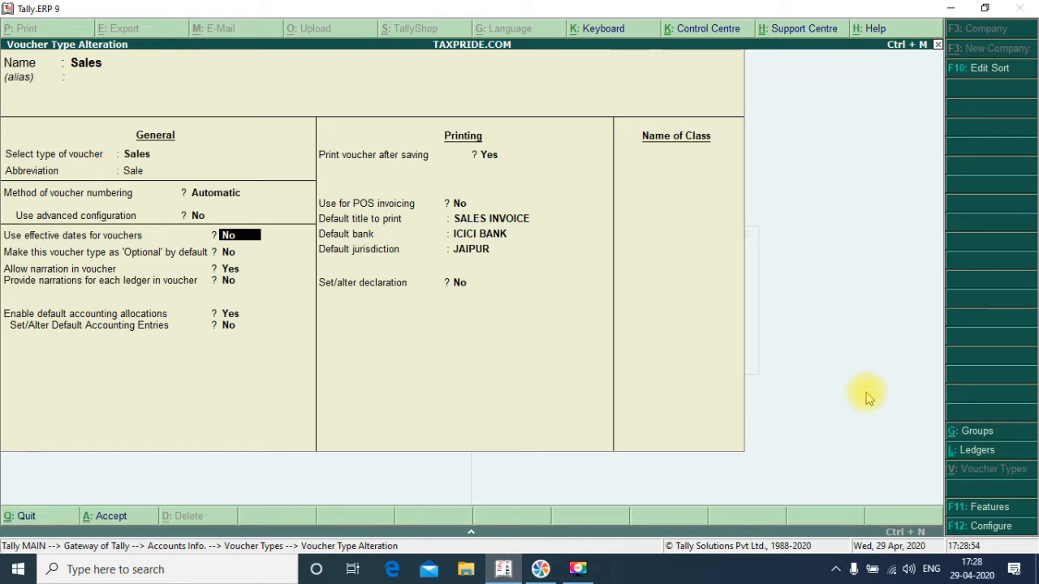
{"action": "type", "text": "y"}
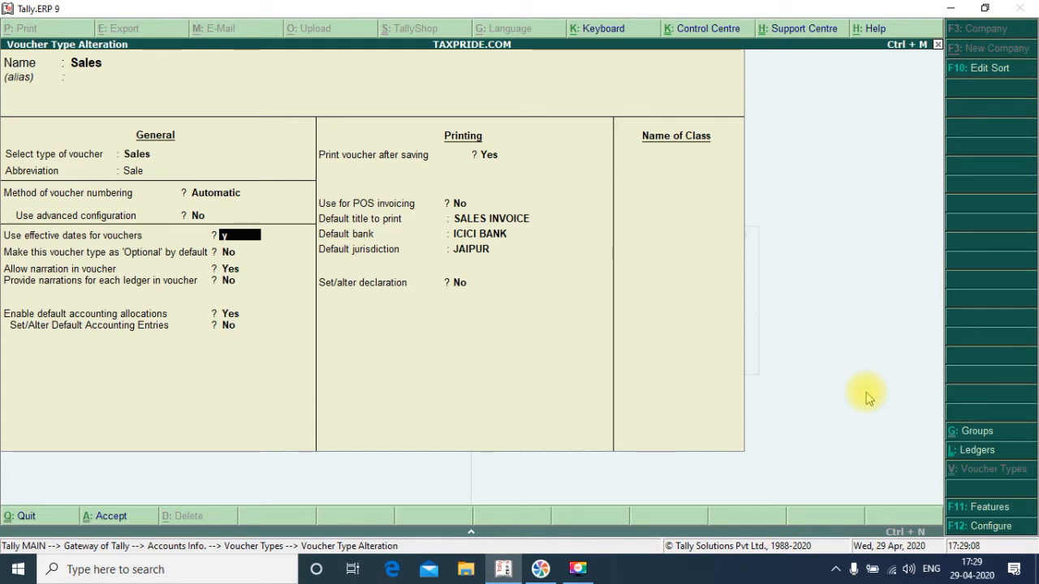
{"action": "key", "text": "Return"}
{"action": "key", "text": "Up"}
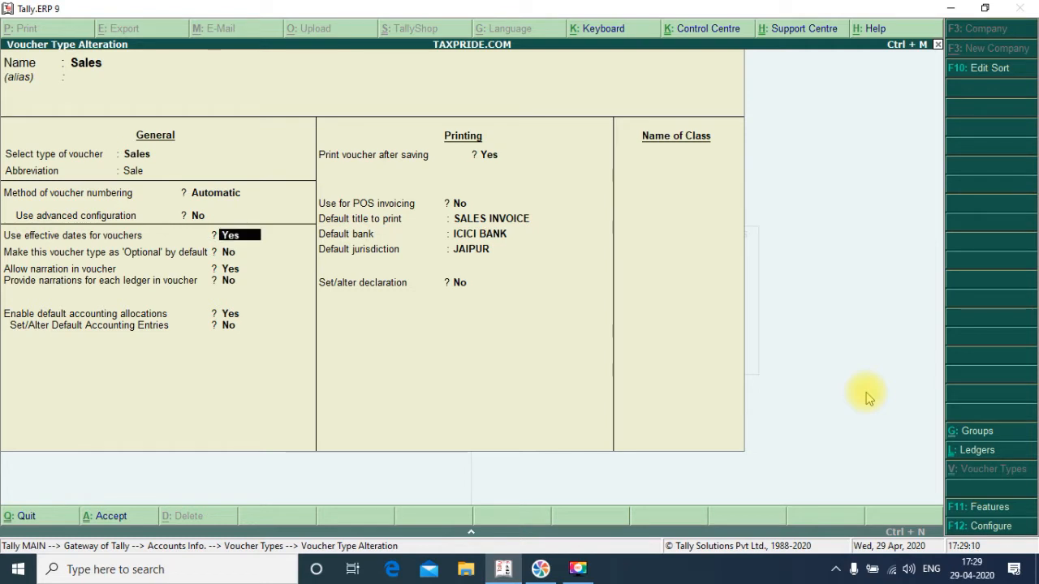
{"action": "key", "text": "Return"}
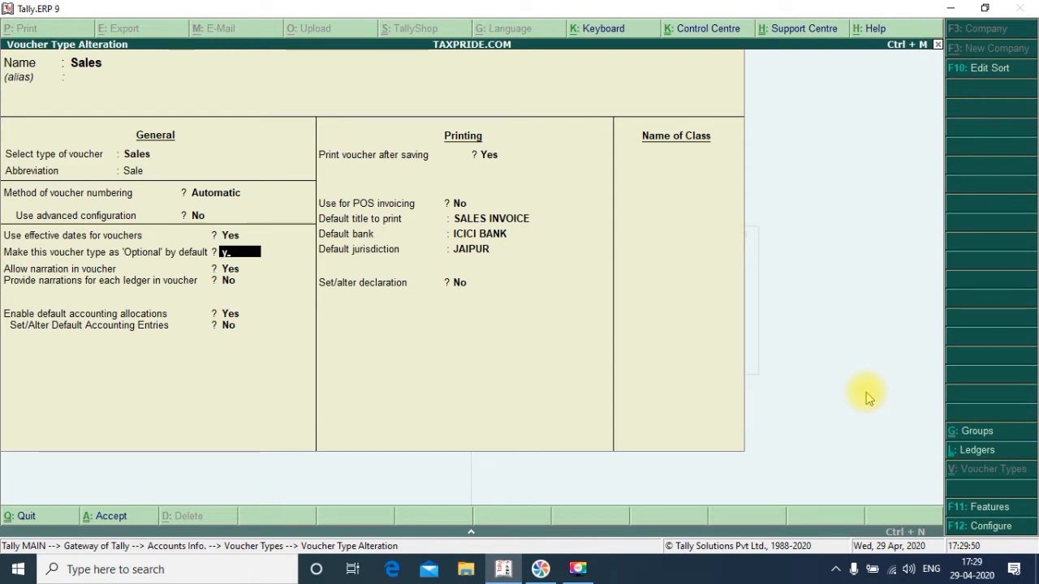
{"action": "key", "text": "y"}
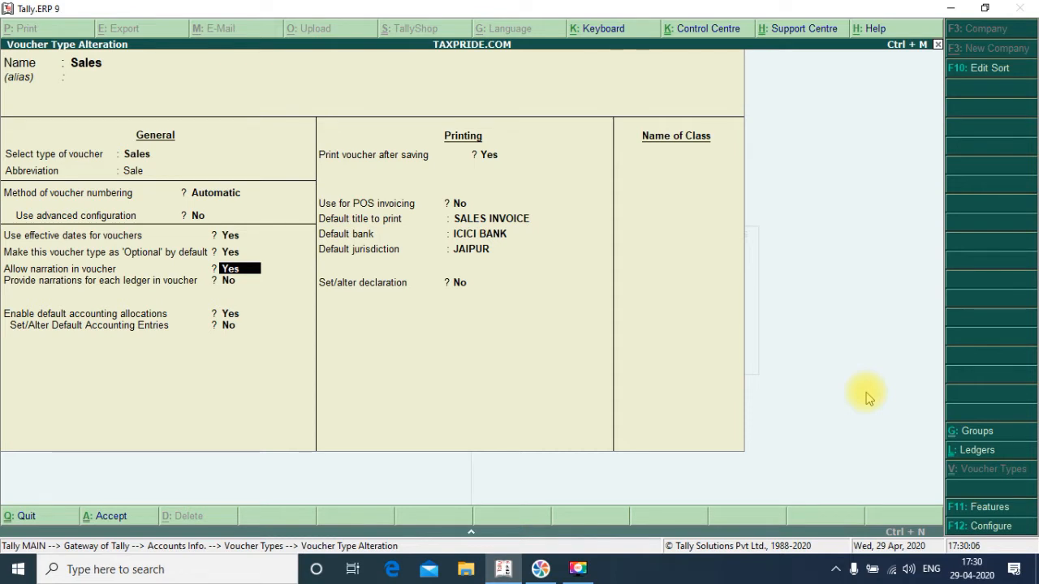
Disallow narration in the voucher and provide narrations for each ledger instead
{"action": "type", "text": "n"}
{"action": "key", "text": "Return"}
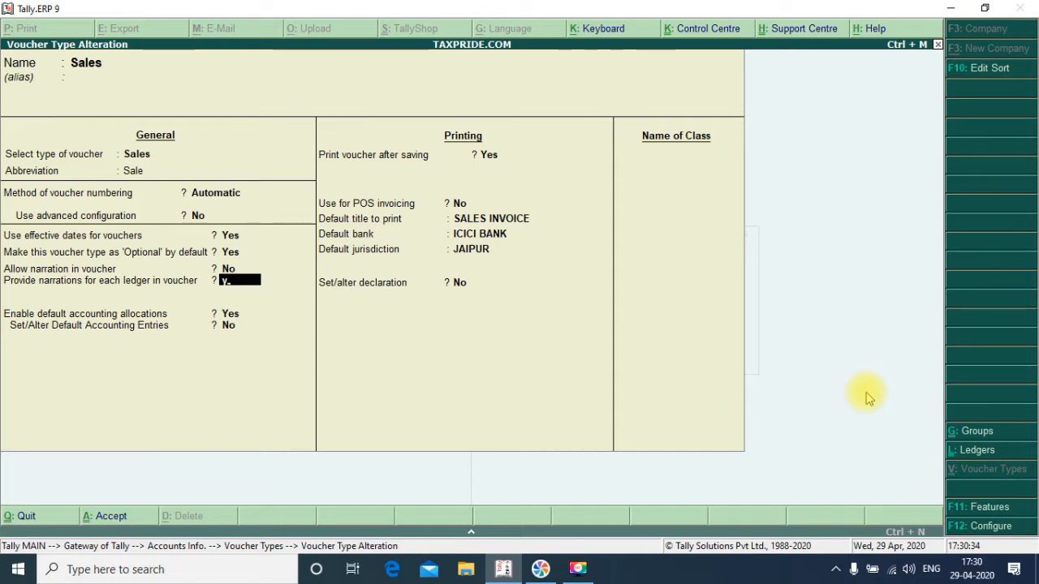
{"action": "type", "text": "y"}
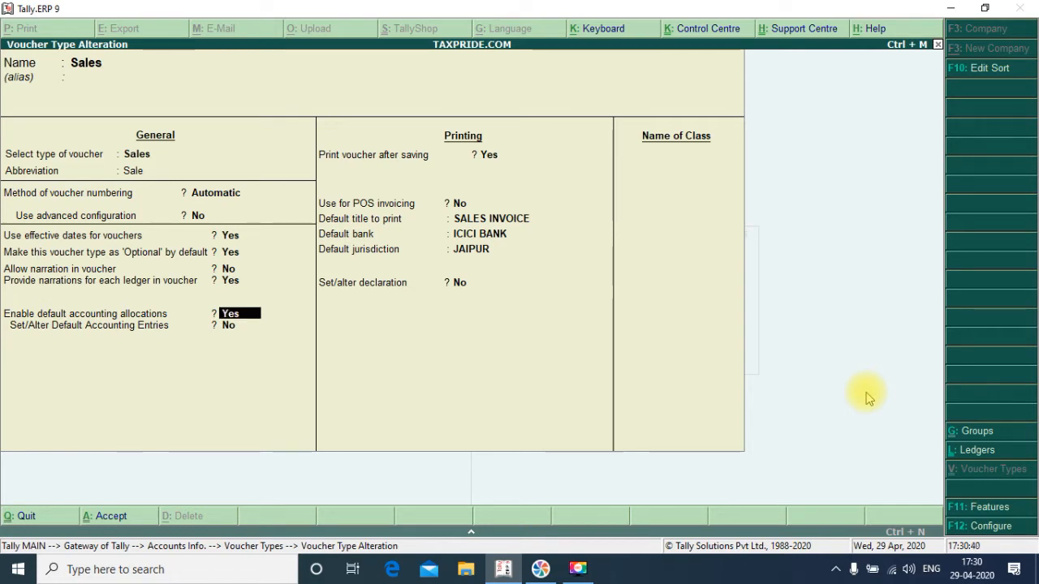
Disable default accounting allocations, keep the printing settings and save the altered Sales voucher type
{"action": "key", "text": "n"}
{"action": "key", "text": "Return"}
{"action": "key", "text": "Return"}
{"action": "key", "text": "Return"}
{"action": "key", "text": "Return"}
{"action": "key", "text": "Return"}
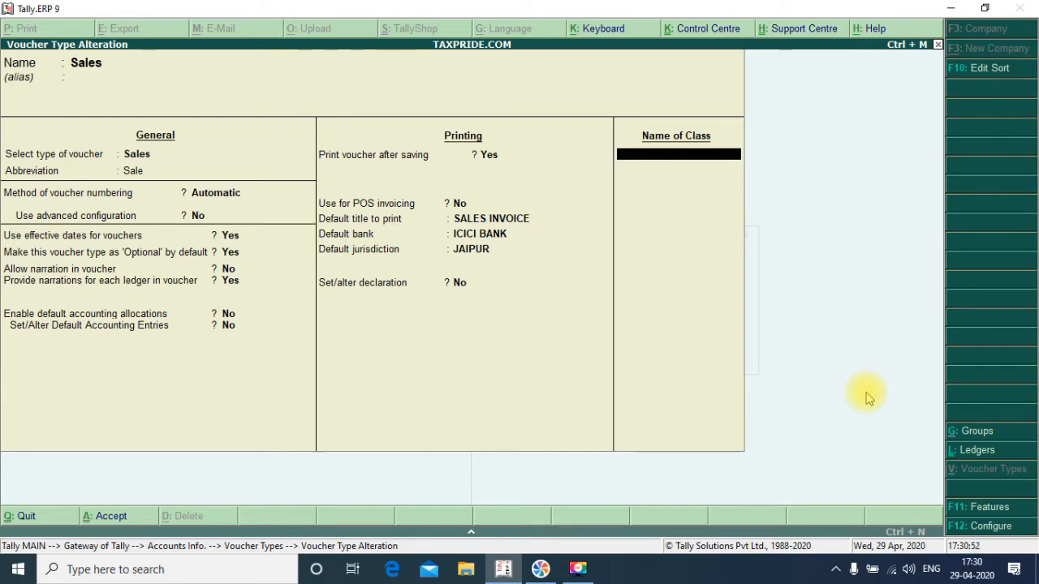
{"action": "key", "text": "Return"}
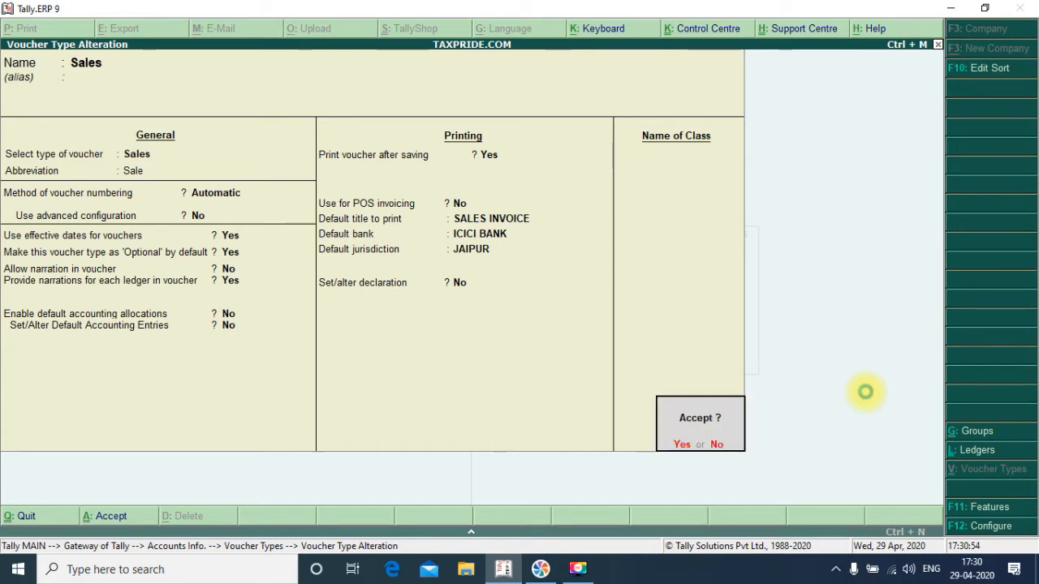
{"action": "key", "text": "Return"}
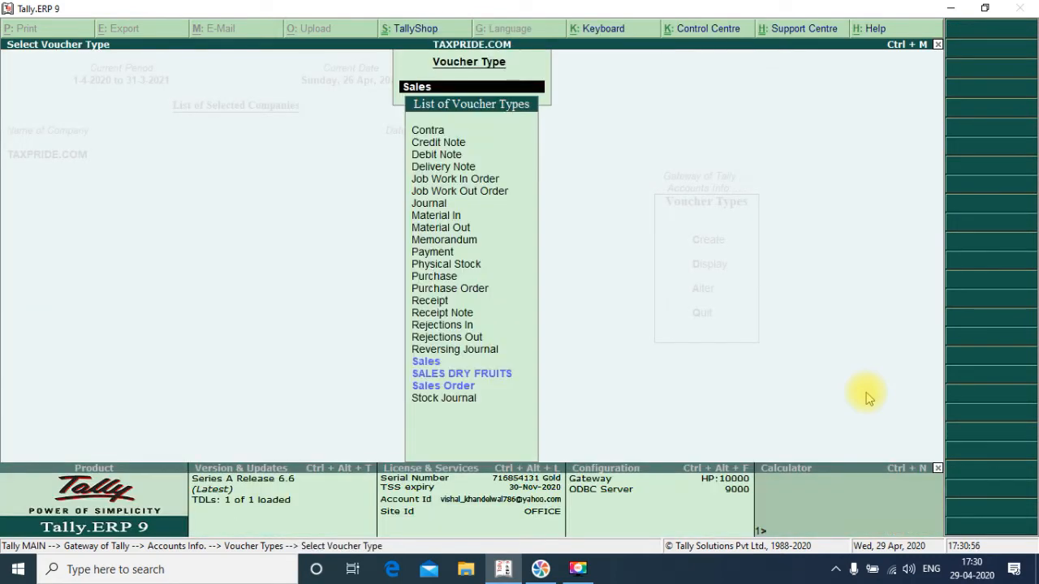
Leave the voucher type masters and start a new accounting voucher of type Sales
{"action": "key", "text": "Escape"}
{"action": "key", "text": "Escape"}
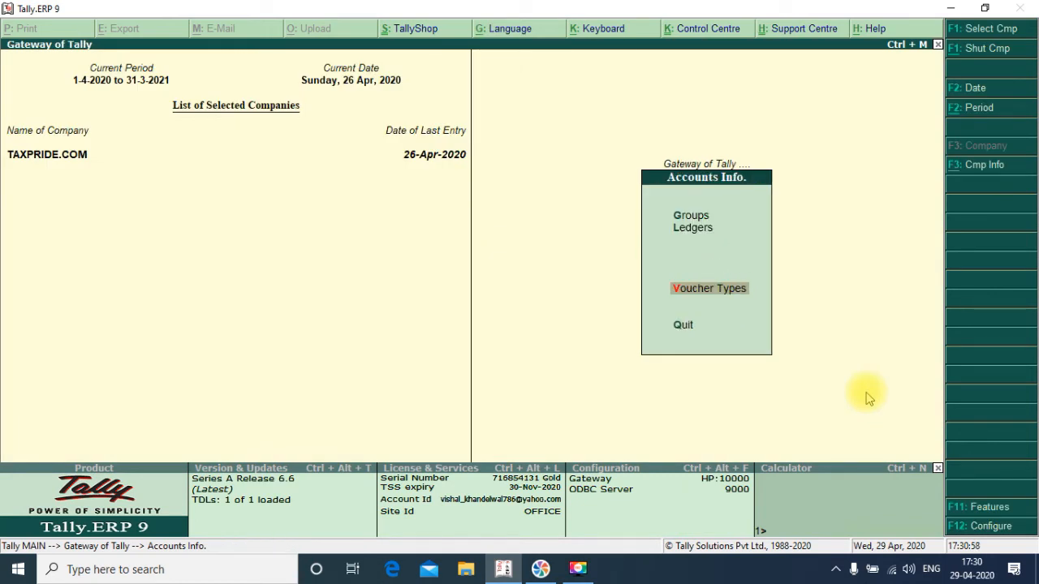
{"action": "key", "text": "Escape"}
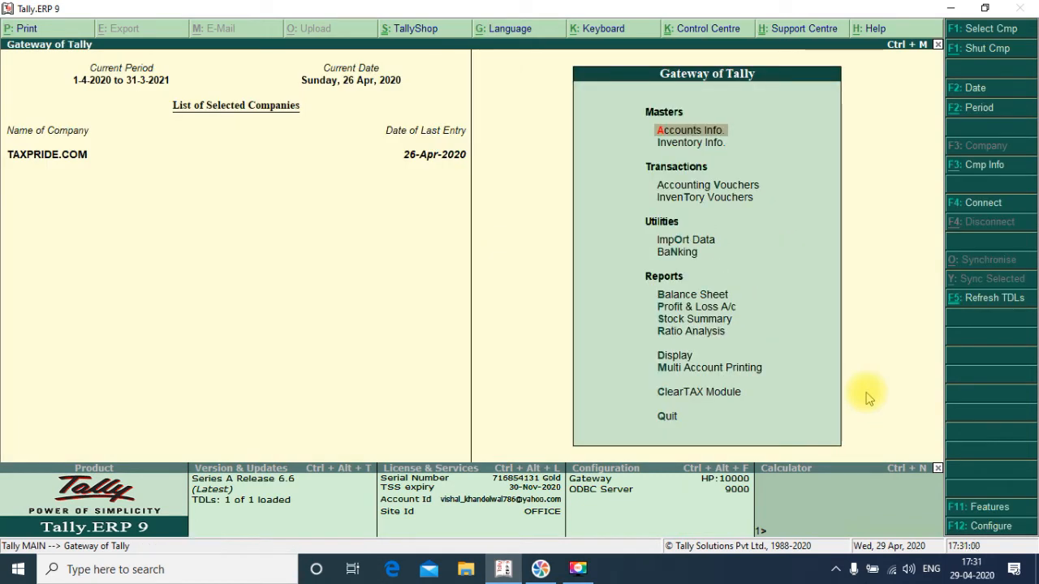
{"action": "key", "text": "Down"}
{"action": "key", "text": "Down"}
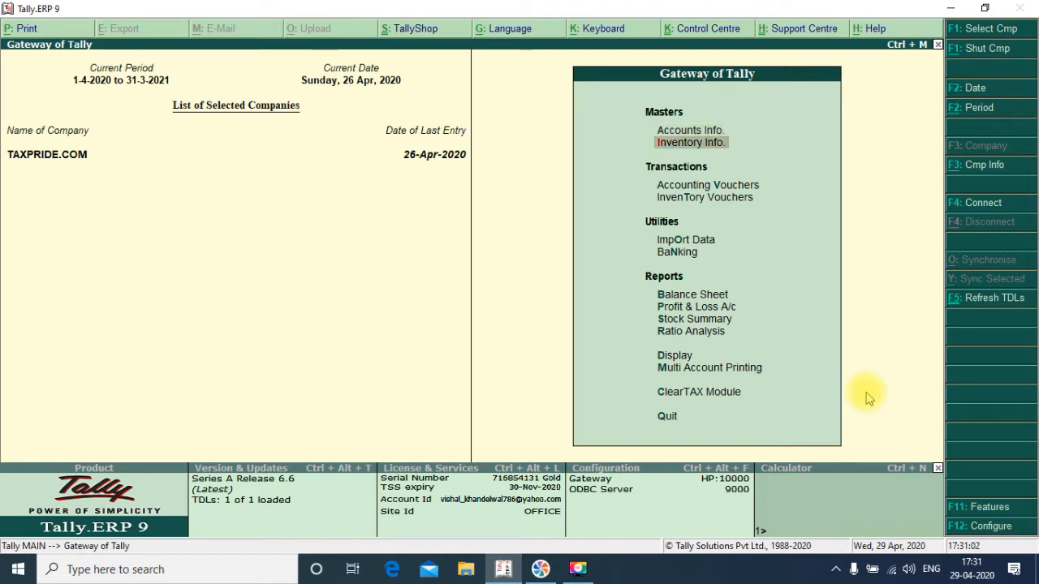
{"action": "key", "text": "Return"}
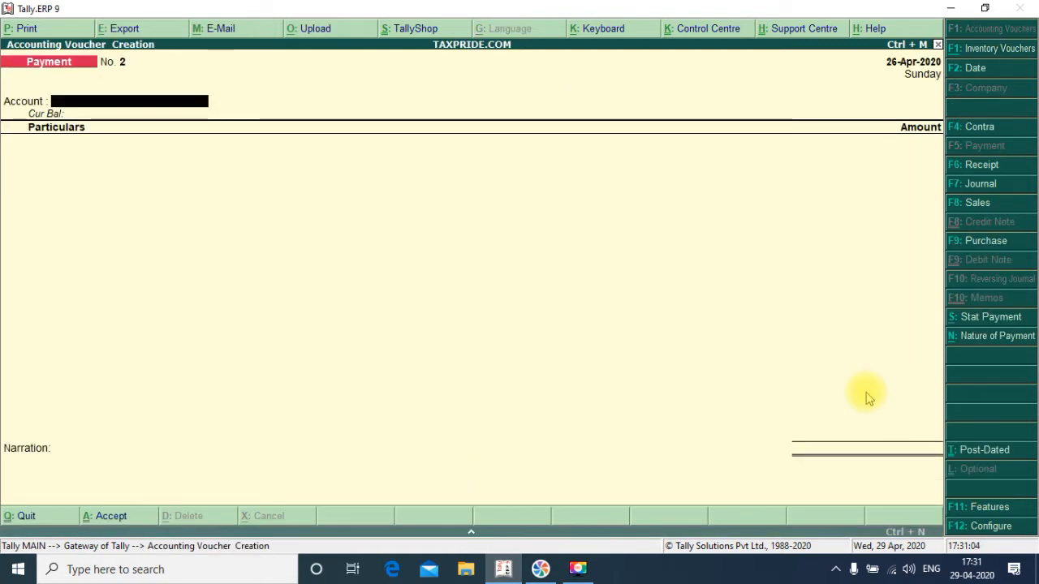
{"action": "key", "text": "F8"}
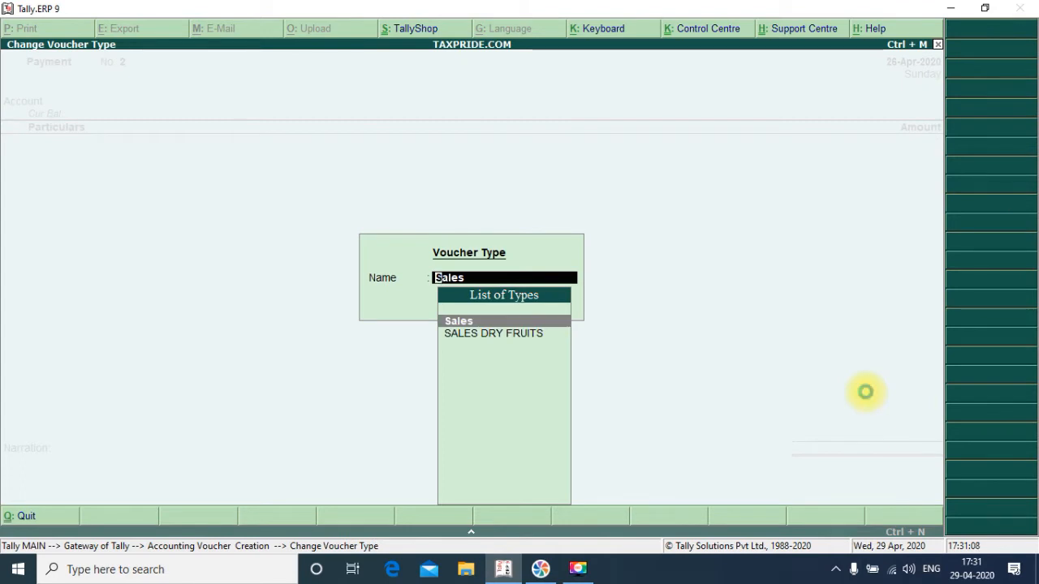
{"action": "key", "text": "Return"}
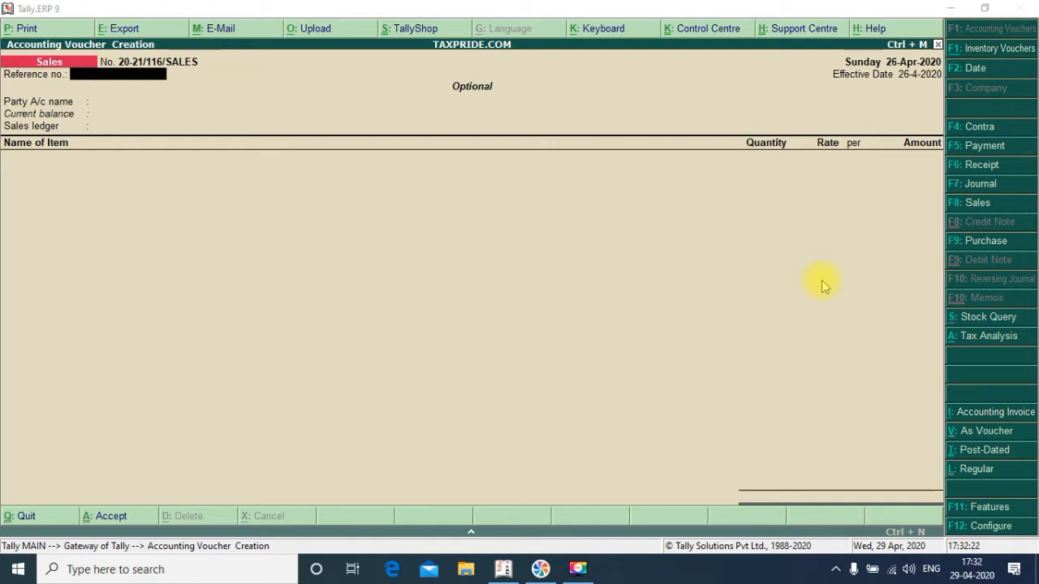
Set the voucher date to 27-4-2020 and its effective date to 20-4-2020
{"action": "key", "text": "F2"}
{"action": "key", "text": "F2"}
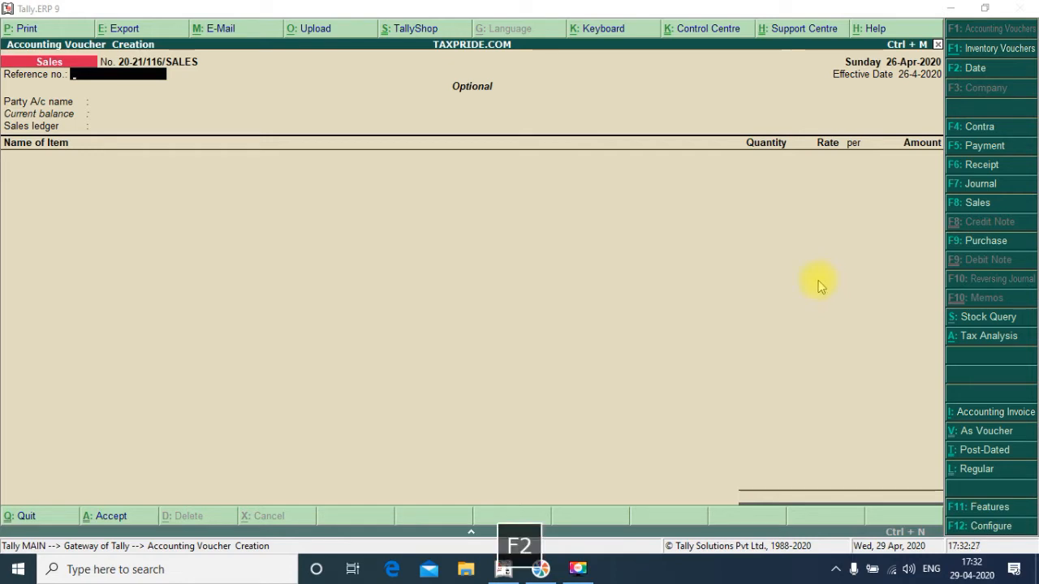
{"action": "left_click", "coordinate": [959, 66]}
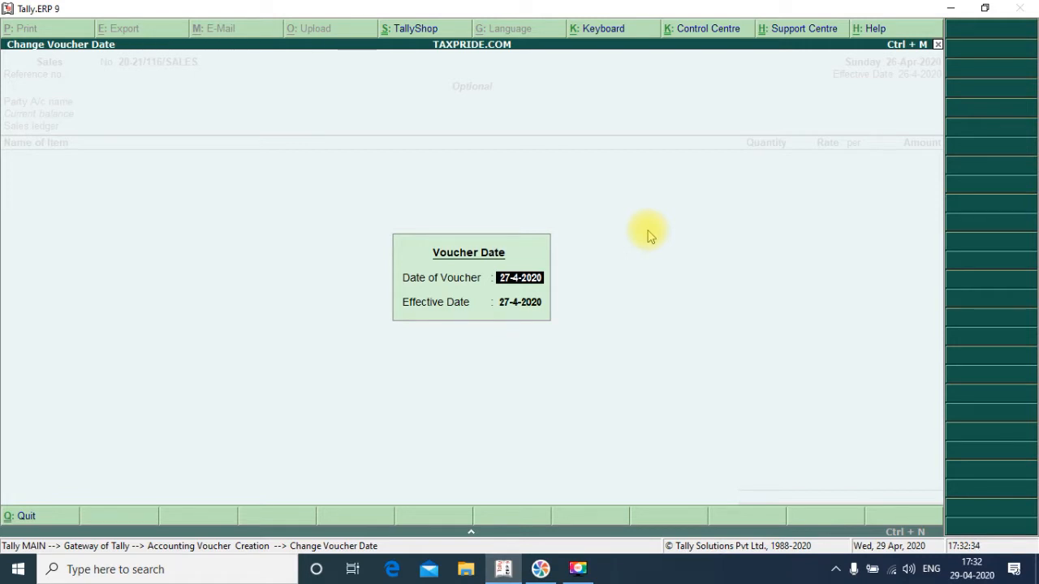
{"action": "key", "text": "Return"}
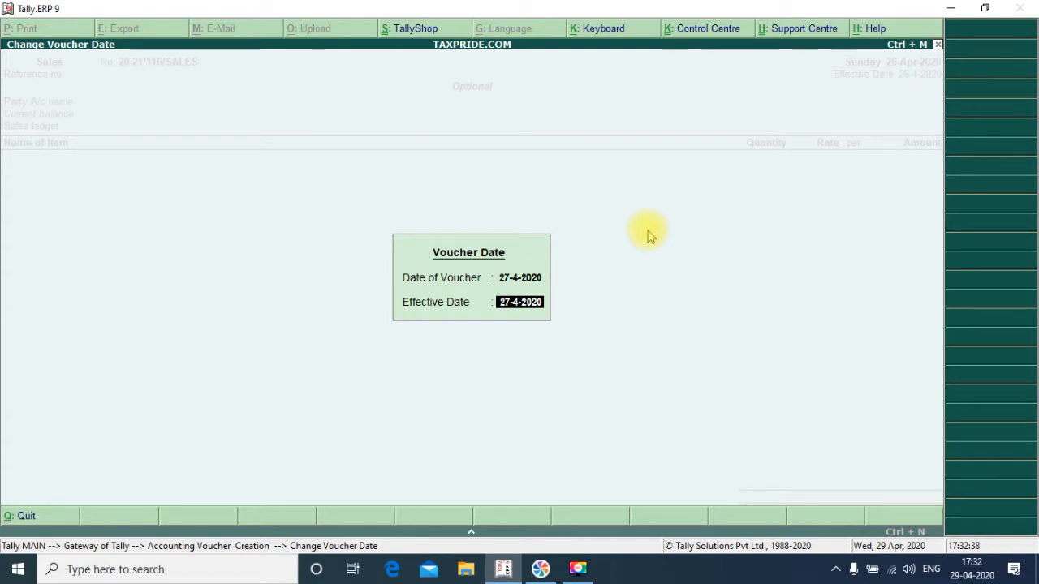
{"action": "type", "text": "20.4"}
{"action": "key", "text": "Return"}
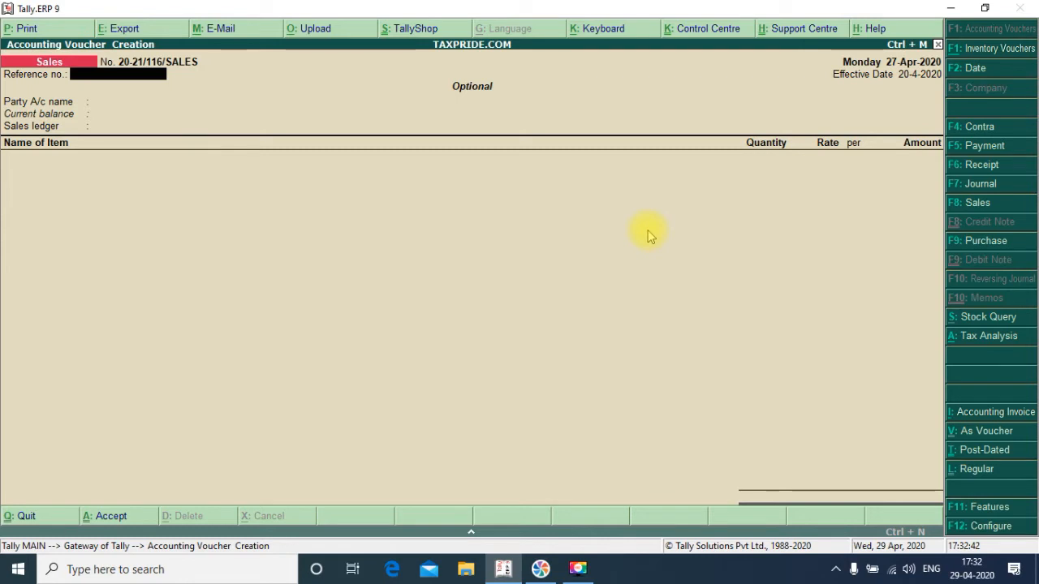
Enter the order number as the voucher reference and choose PARISHA ENTERPRISES as the party, accepting its details
{"action": "type", "text": "orderno."}
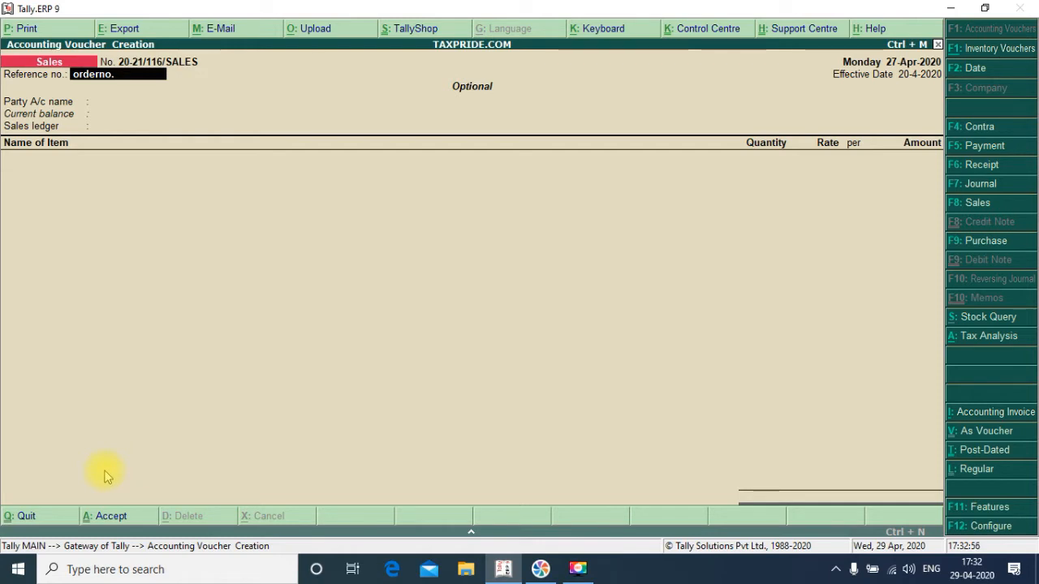
{"action": "type", "text": "111"}
{"action": "key", "text": "Return"}
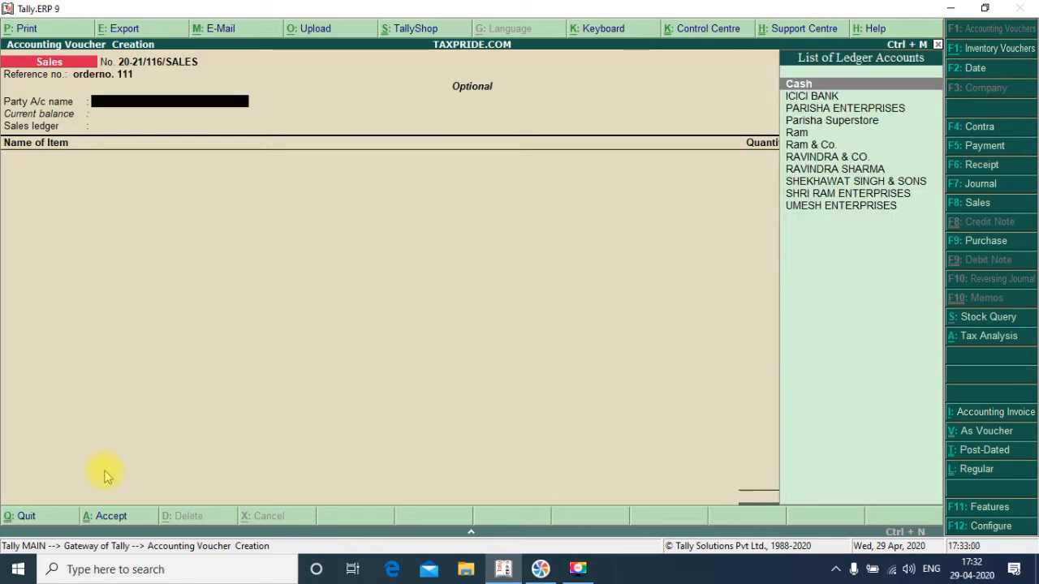
{"action": "key", "text": "Down"}
{"action": "key", "text": "Down"}
{"action": "key", "text": "Return"}
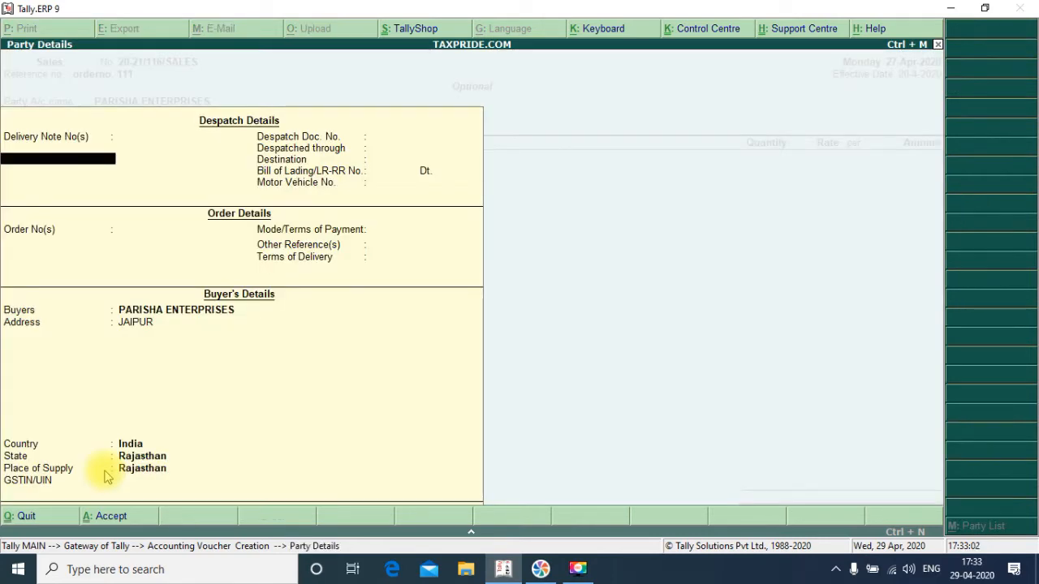
{"action": "key", "text": "ctrl+a"}
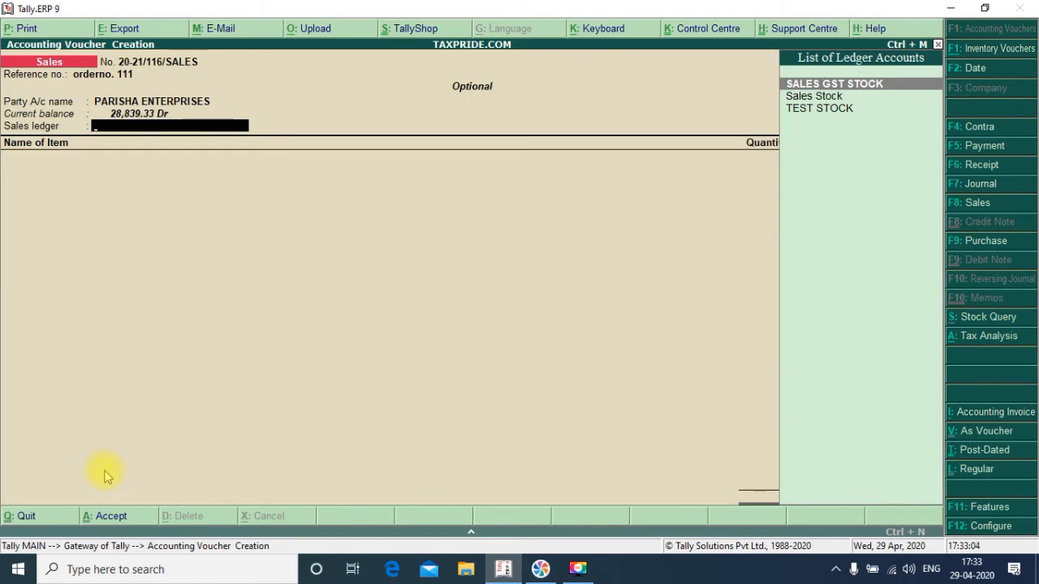
Set the voucher's sales ledger to Sales Stock
{"action": "key", "text": "Return"}
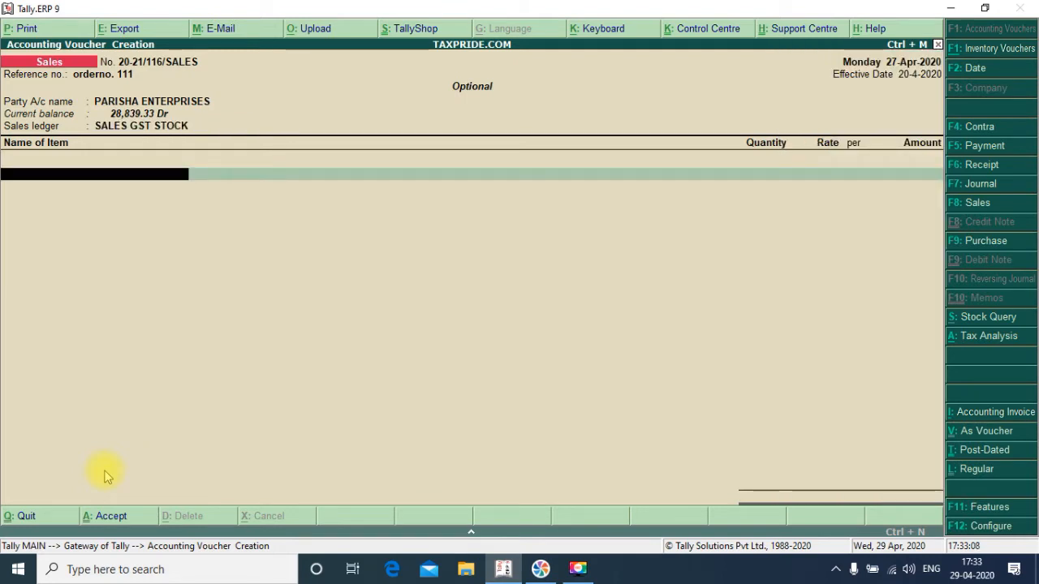
{"action": "key", "text": "BackSpace"}
{"action": "key", "text": "Down"}
{"action": "key", "text": "Return"}
Add the item BADAM GIRI 250 GM with quantity 1 PKT, keeping the rate of 730.24, and finish the item list
{"action": "key", "text": "Down"}
{"action": "key", "text": "Down"}
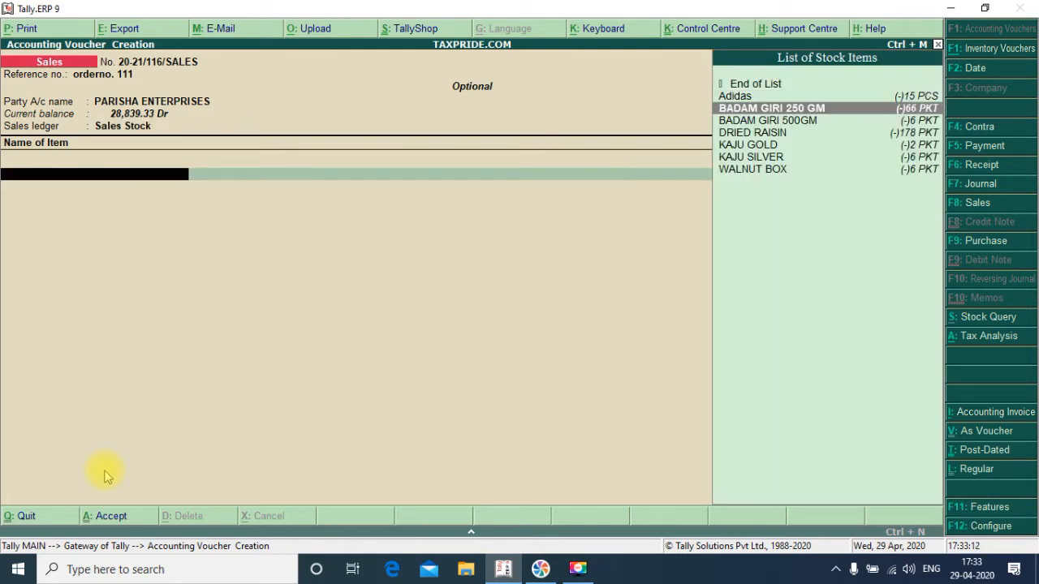
{"action": "key", "text": "Return"}
{"action": "type", "text": "1"}
{"action": "key", "text": "Return"}
{"action": "key", "text": "Return"}
{"action": "key", "text": "Return"}
{"action": "key", "text": "Return"}
{"action": "key", "text": "Return"}
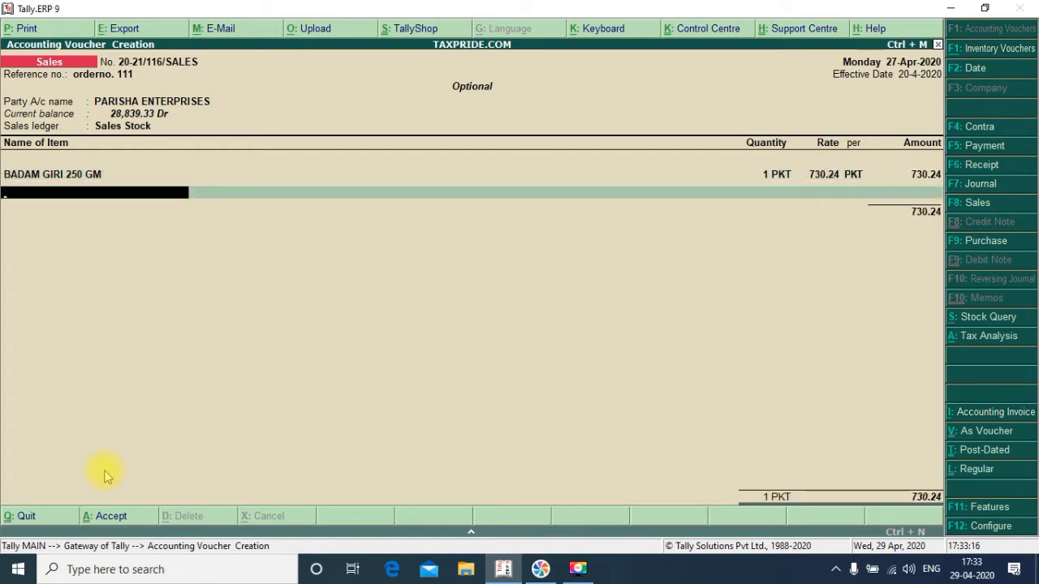
{"action": "key", "text": "Return"}
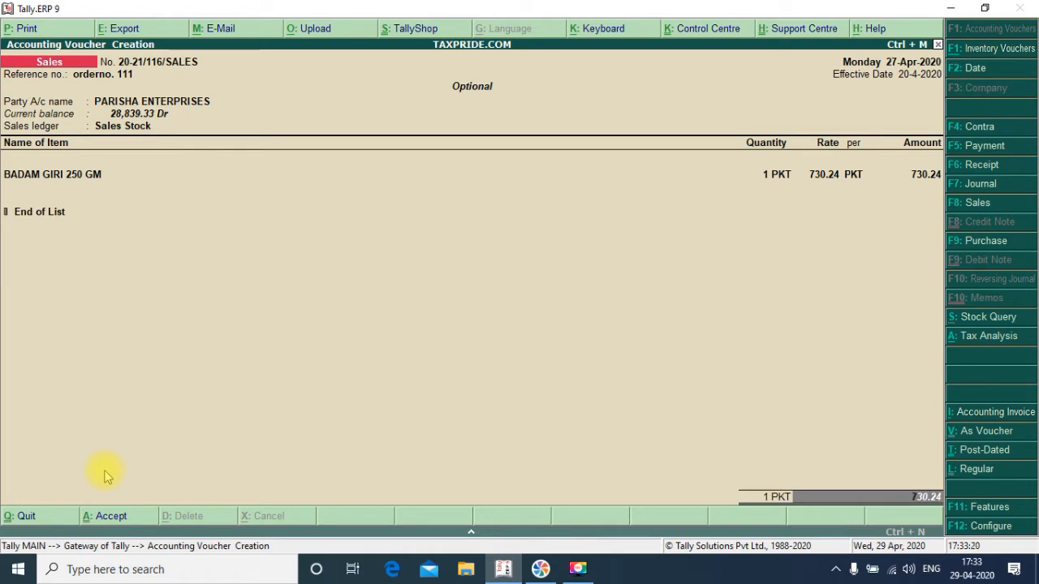
{"action": "key", "text": "Return"}
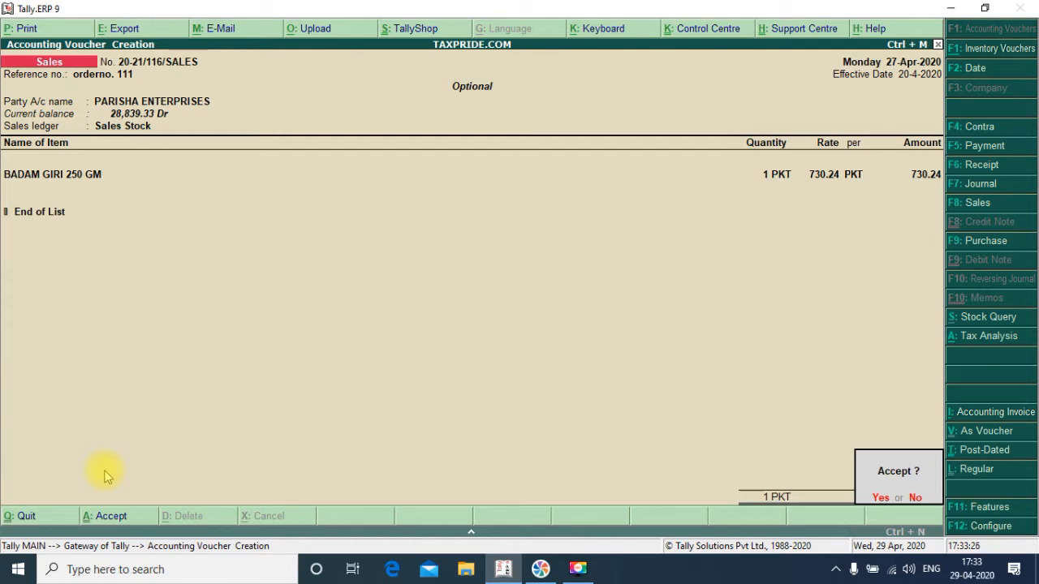
Decline accepting the voucher and switch its entry mode to As Voucher, keeping the reference
{"action": "key", "text": "Escape"}
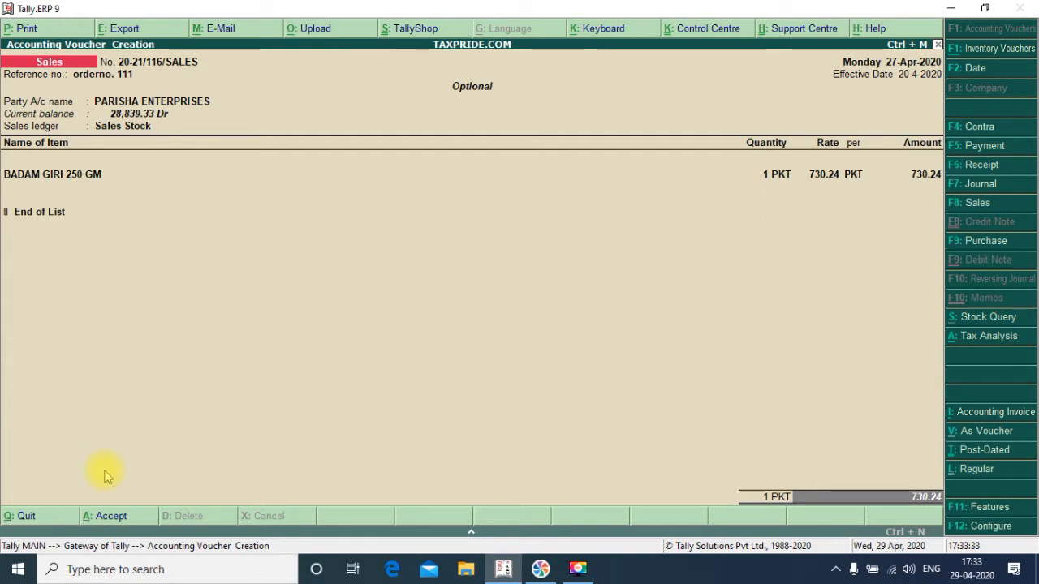
{"action": "key", "text": "ctrl+v"}
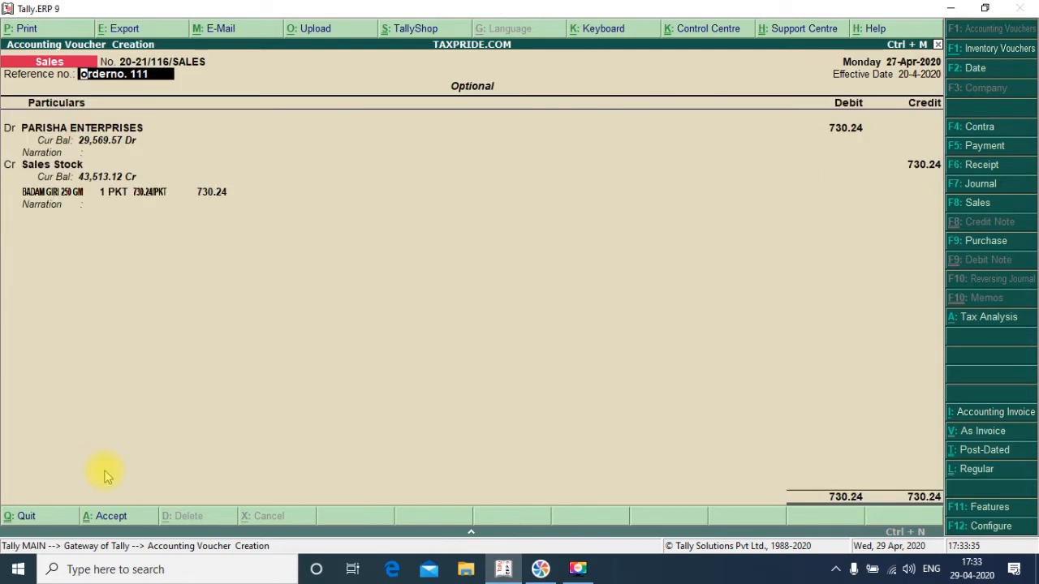
{"action": "key", "text": "Return"}
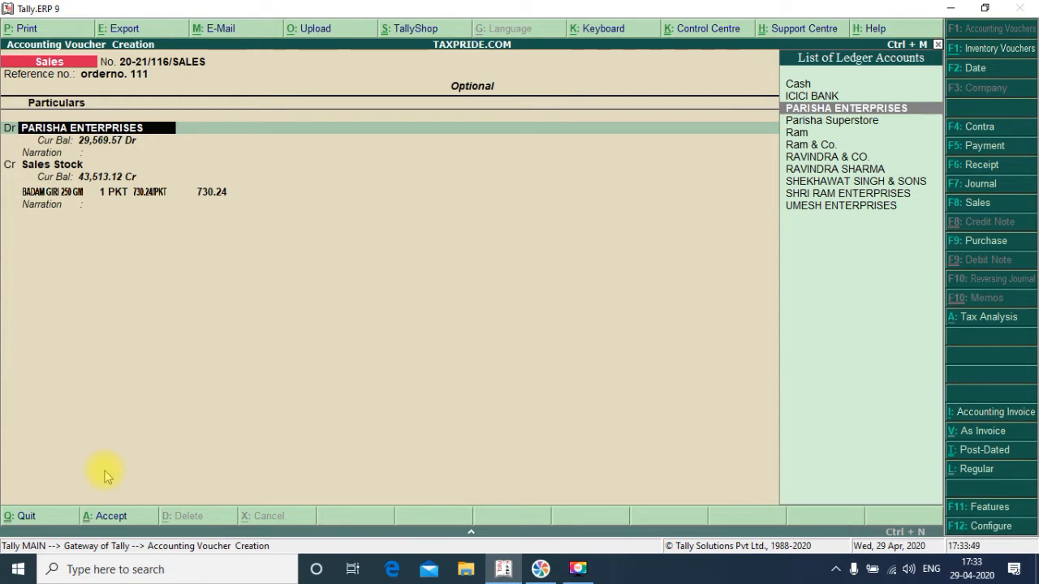
Enter "Being goods sold" as the narration for the PARISHA ENTERPRISES ledger and keep the Sales Stock item line
{"action": "key", "text": "Return"}
{"action": "key", "text": "Return"}
{"action": "key", "text": "ctrl+a"}
{"action": "key", "text": "Return"}
{"action": "type", "text": "godds"}
{"action": "key", "text": "BackSpace"}
{"action": "key", "text": "BackSpace"}
{"action": "key", "text": "BackSpace"}
{"action": "key", "text": "BackSpace"}
{"action": "key", "text": "BackSpace"}
{"action": "type", "text": "Being goo"}
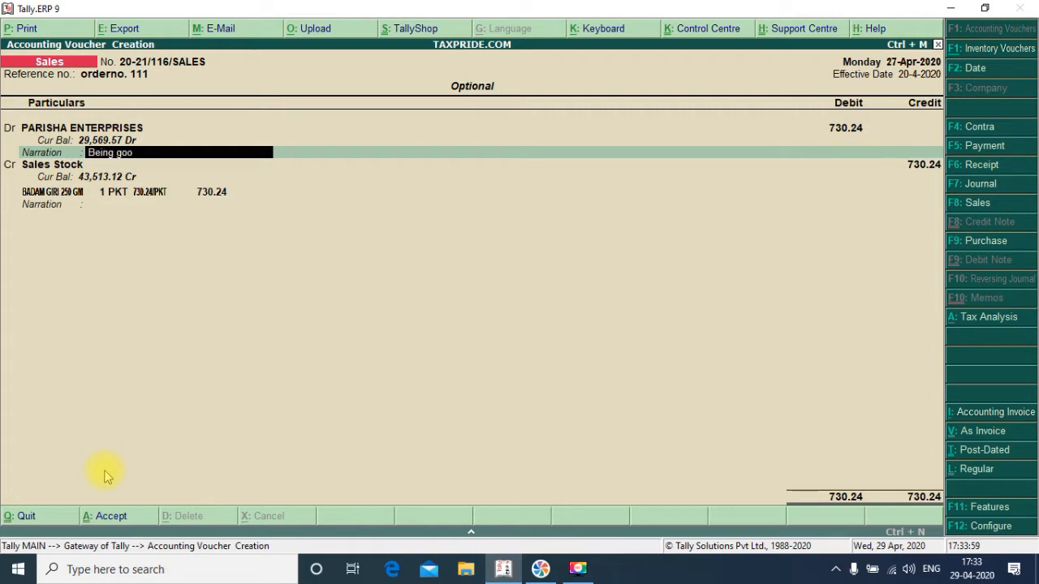
{"action": "type", "text": "ds sold"}
{"action": "key", "text": "Return"}
{"action": "key", "text": "Return"}
{"action": "key", "text": "Return"}
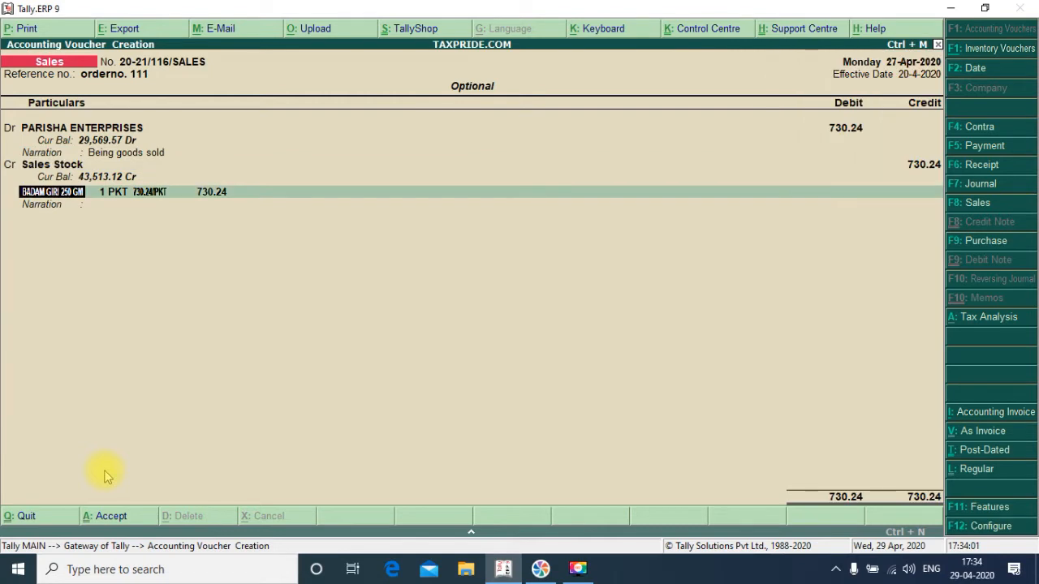
{"action": "key", "text": "Return"}
{"action": "key", "text": "Return"}
{"action": "key", "text": "Return"}
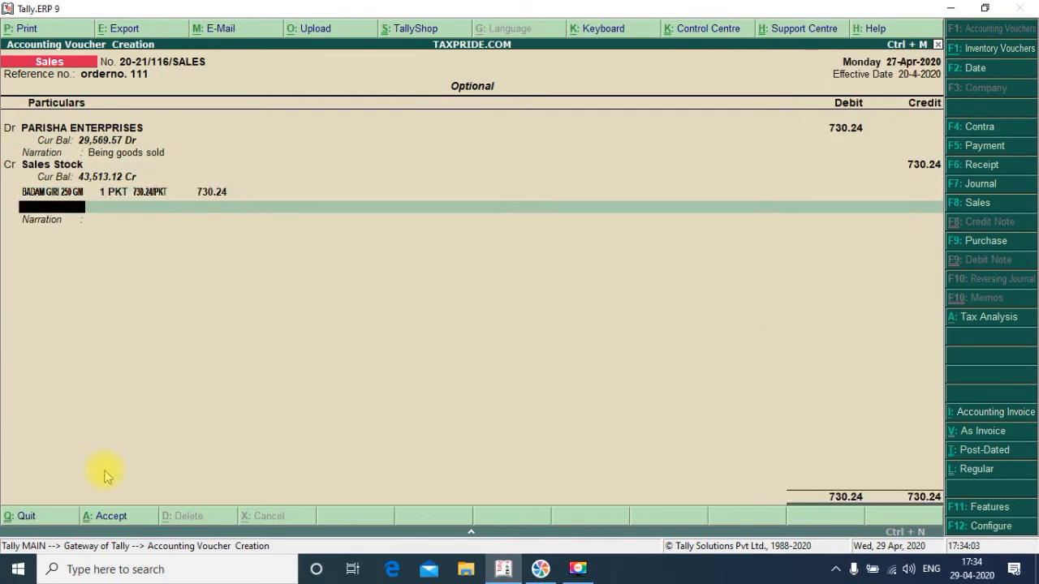
{"action": "type", "text": "sdhfs"}
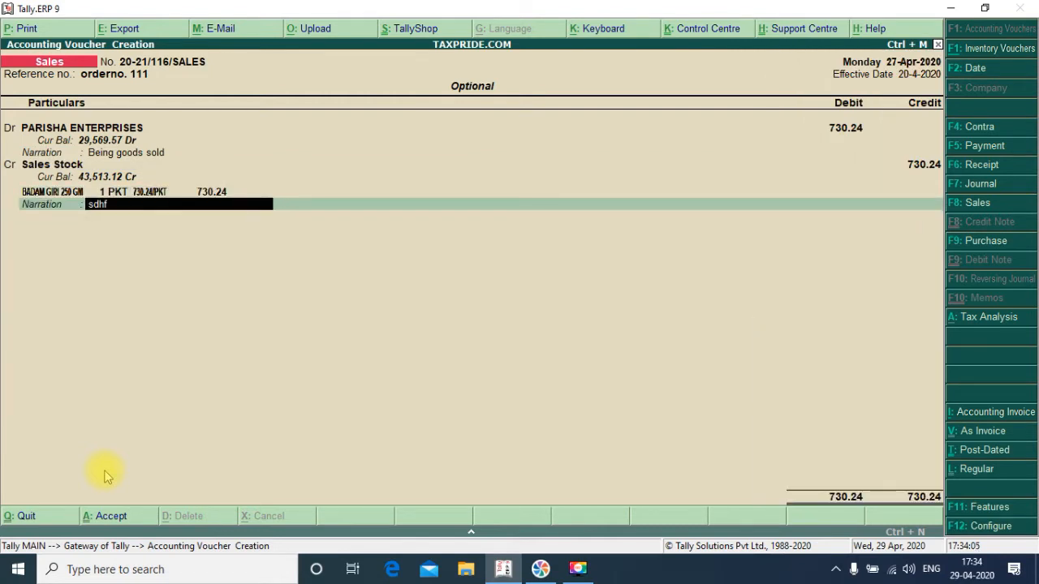
{"action": "key", "text": "BackSpace"}
{"action": "key", "text": "BackSpace"}
{"action": "key", "text": "BackSpace"}
{"action": "key", "text": "BackSpace"}
{"action": "key", "text": "BackSpace"}
{"action": "type", "text": "shi"}
{"action": "key", "text": "BackSpace"}
{"action": "key", "text": "BackSpace"}
Accept the voucher with the Sales Stock narration left blank and return to the Gateway of Tally
{"action": "key", "text": "Return"}
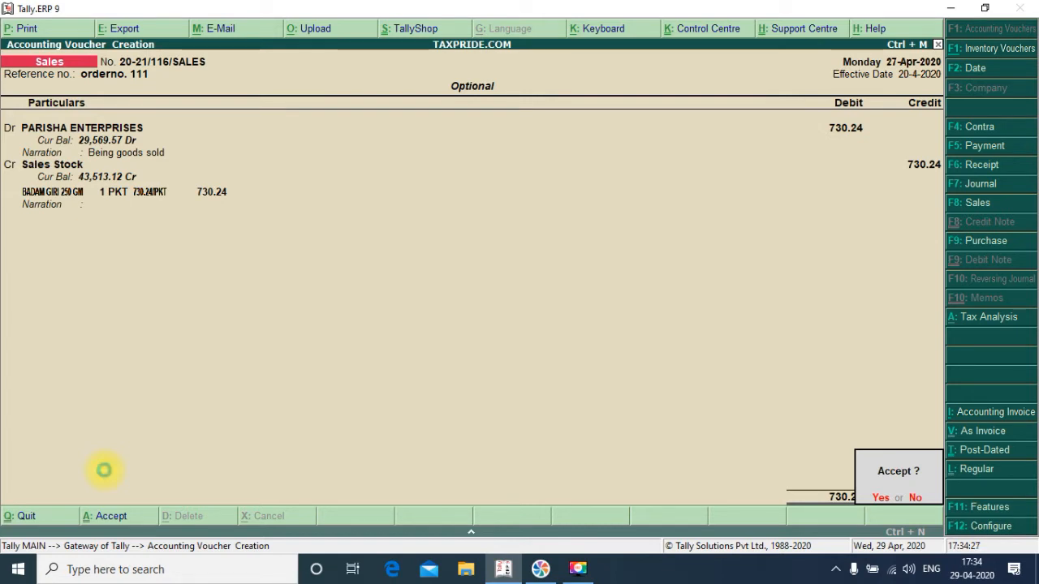
{"action": "key", "text": "Return"}
{"action": "key", "text": "Escape"}
{"action": "key", "text": "Escape"}
{"action": "key", "text": "Return"}
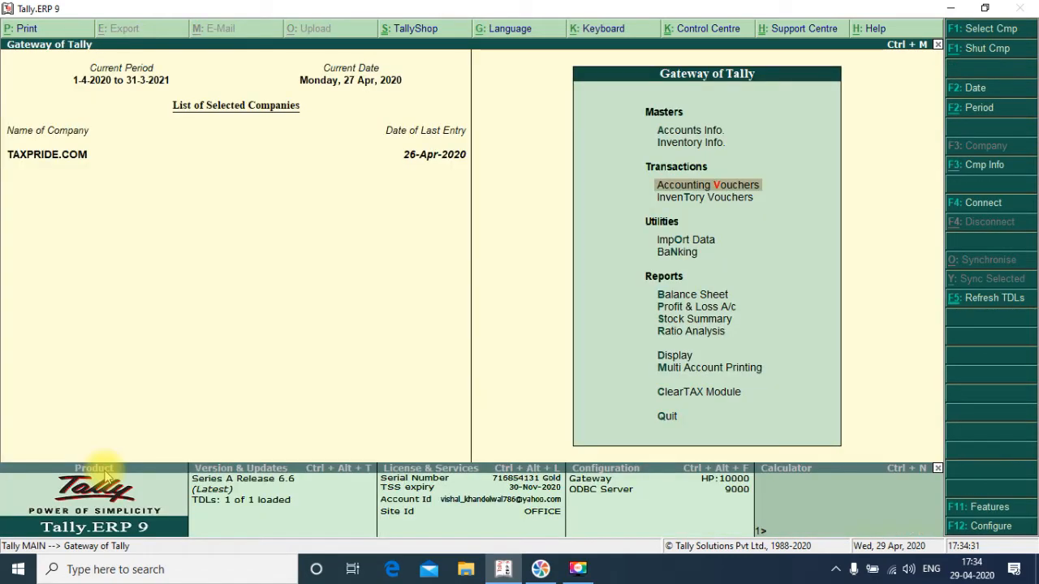
Open the Sales voucher type for alteration from the accounts masters
{"action": "key", "text": "a"}
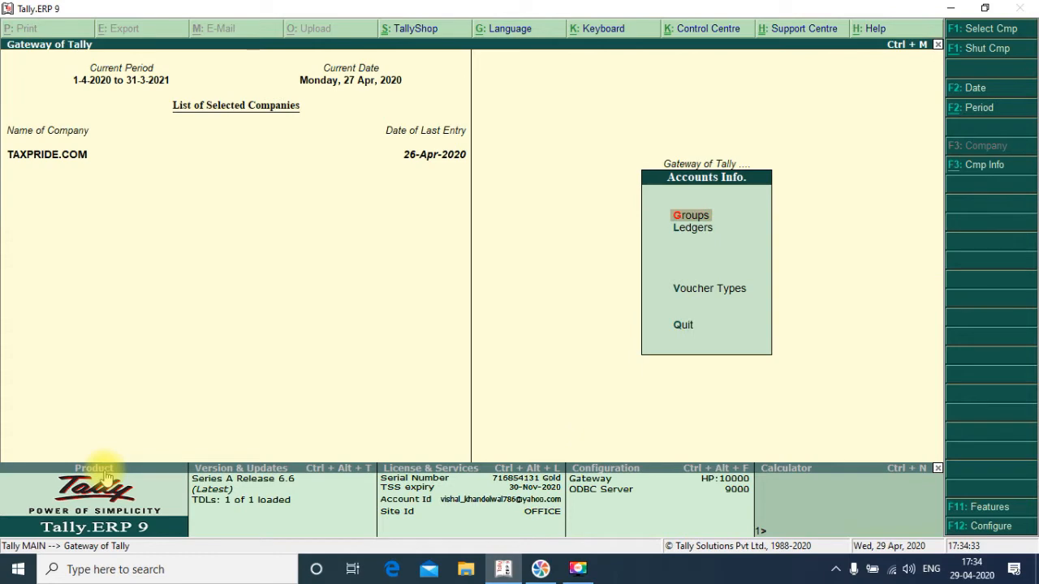
{"action": "key", "text": "Down"}
{"action": "key", "text": "Down"}
{"action": "key", "text": "Return"}
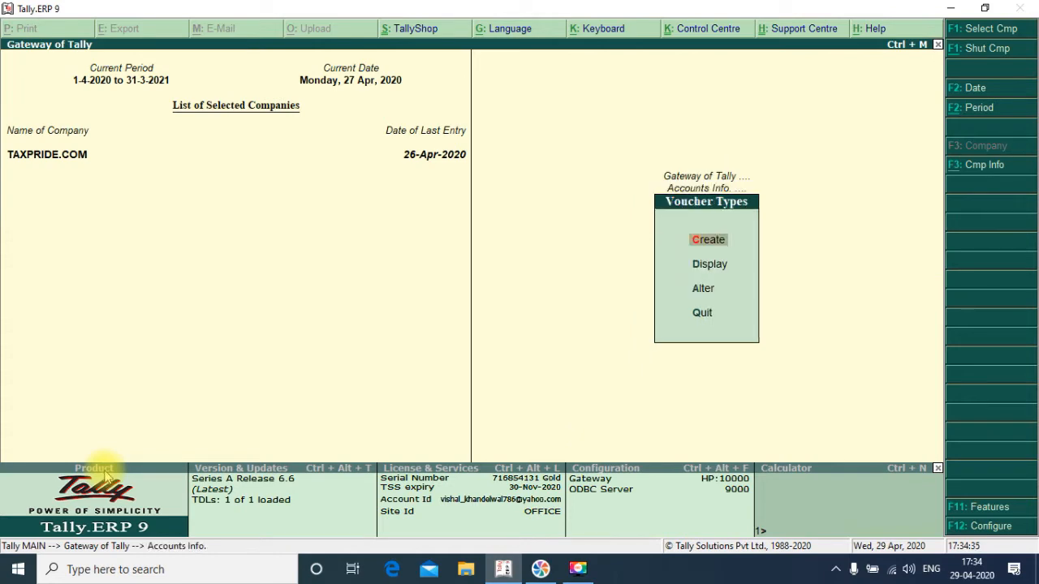
{"action": "key", "text": "Down"}
{"action": "key", "text": "Down"}
{"action": "key", "text": "Return"}
{"action": "type", "text": "Sa"}
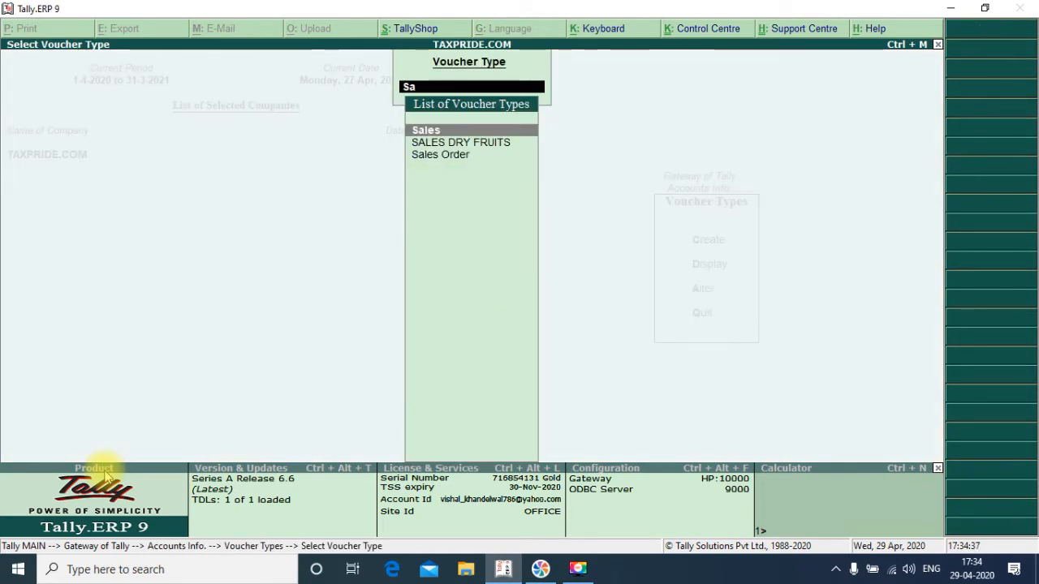
{"action": "key", "text": "Return"}
Go through the Sales voucher type's general settings, including the default accounting allocations option, leaving them as they are
{"action": "key", "text": "Return"}
{"action": "key", "text": "Return"}
{"action": "key", "text": "Return"}
{"action": "key", "text": "Return"}
{"action": "key", "text": "Return"}
{"action": "key", "text": "Return"}
{"action": "key", "text": "Return"}
{"action": "key", "text": "Return"}
{"action": "key", "text": "Return"}
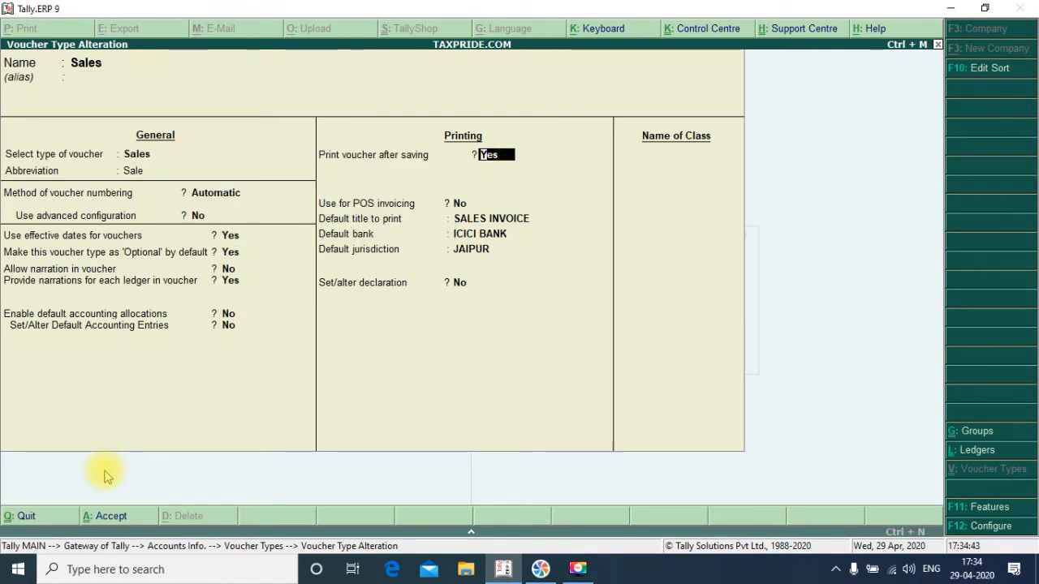
{"action": "key", "text": "BackSpace"}
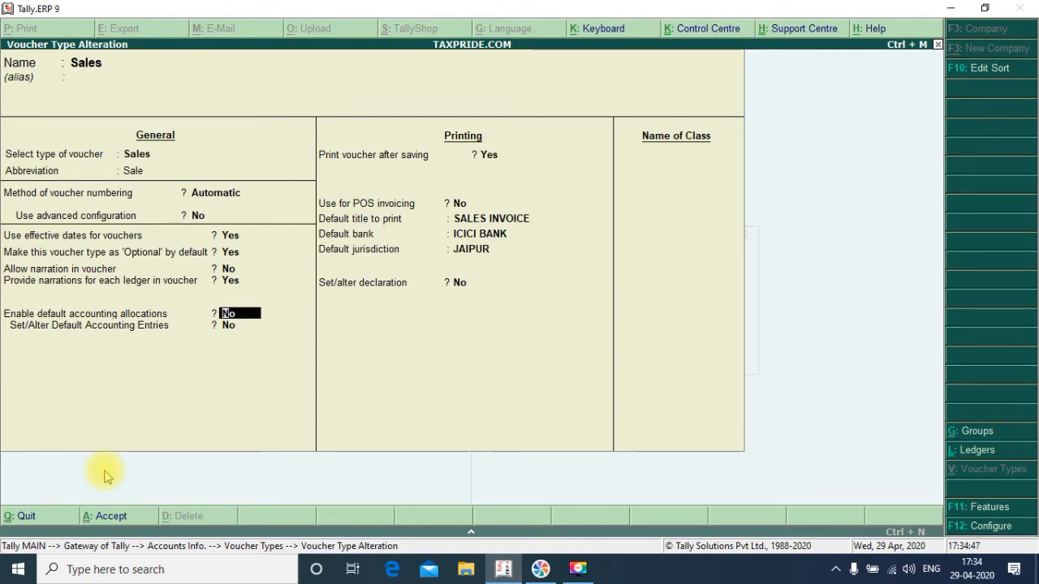
{"action": "key", "text": "Return"}
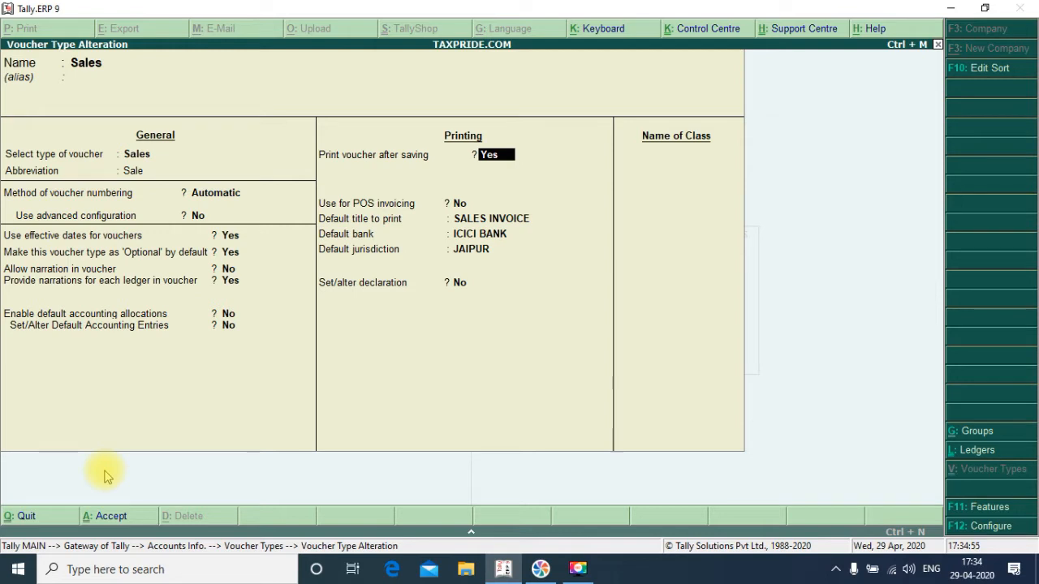
Set Print voucher after saving to Yes for the Sales voucher type
{"action": "key", "text": "Return"}
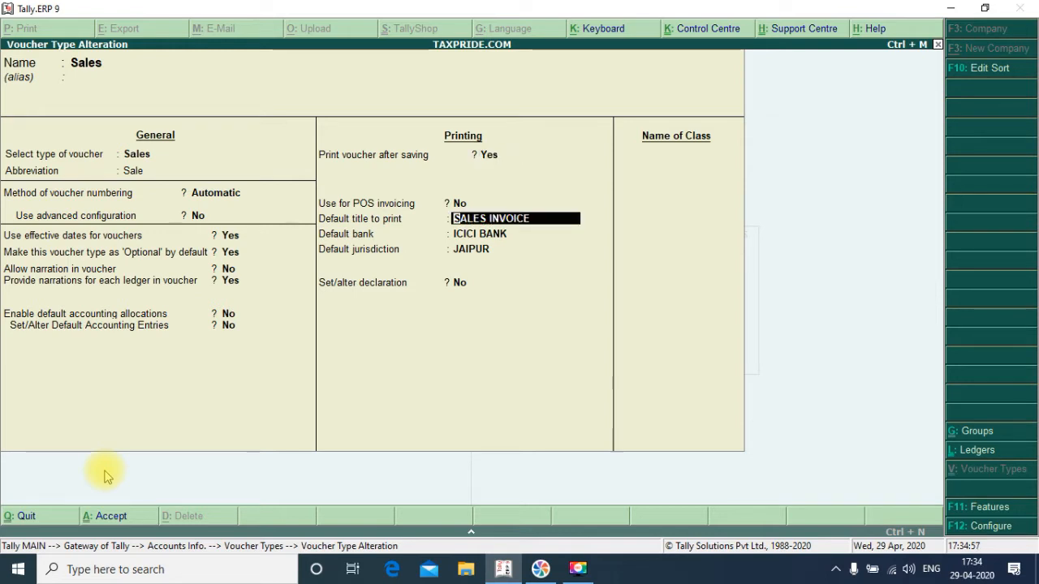
{"action": "key", "text": "Up"}
{"action": "key", "text": "Return"}
{"action": "key", "text": "Up"}
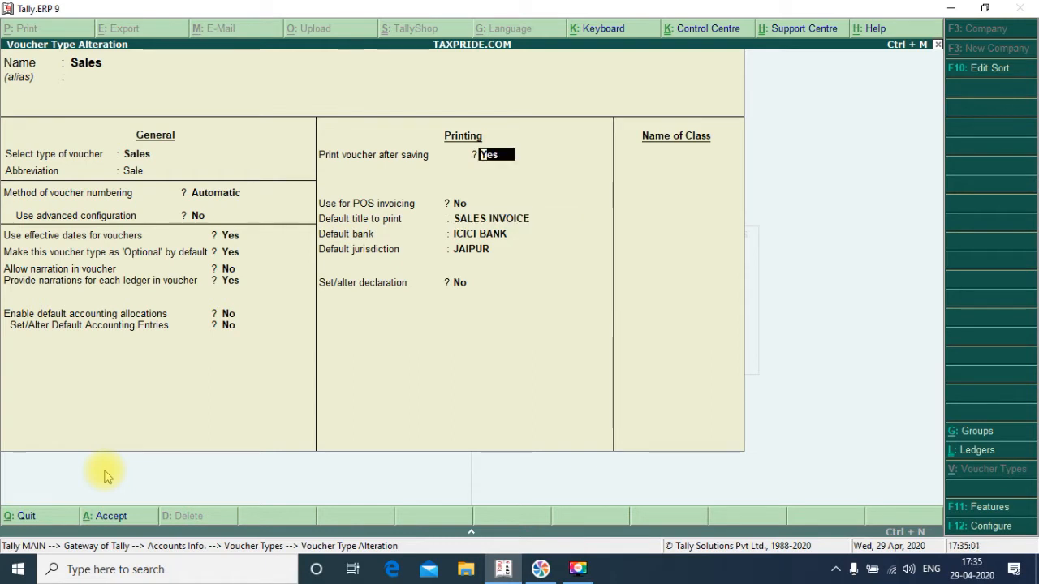
{"action": "key", "text": "Return"}
{"action": "key", "text": "Up"}
{"action": "type", "text": "y"}
{"action": "key", "text": "Return"}
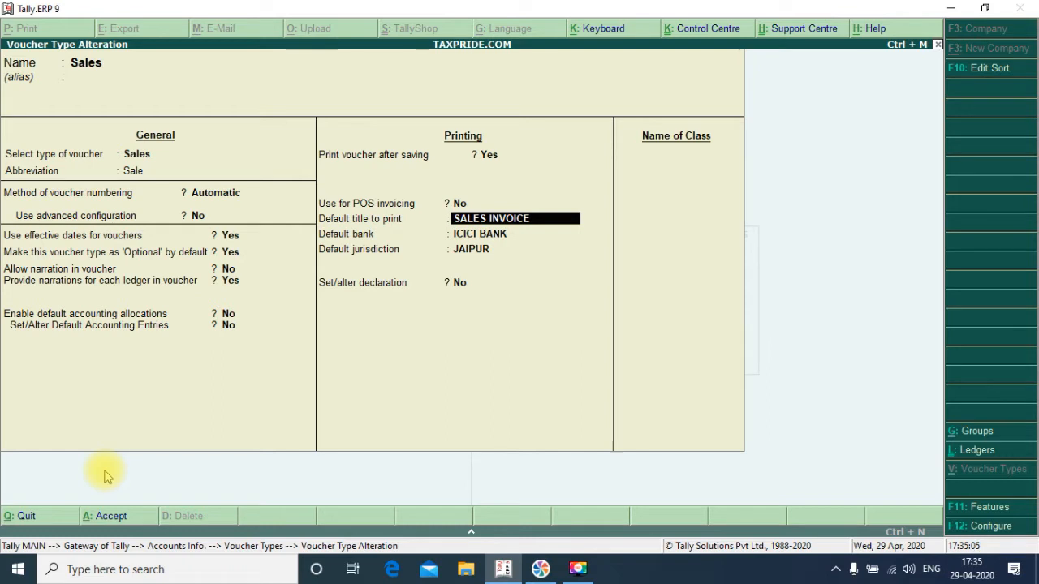
Set the default print title to TAX INVOICE, keeping ICICI BANK as default bank and JAIPUR as jurisdiction
{"action": "type", "text": "Sale"}
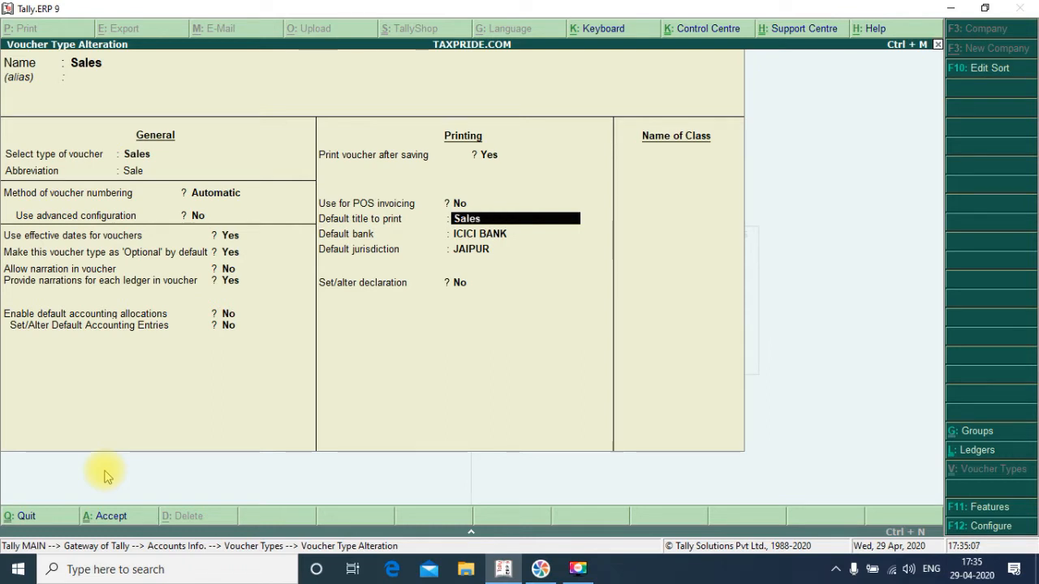
{"action": "type", "text": "s"}
{"action": "key", "text": "BackSpace"}
{"action": "key", "text": "BackSpace"}
{"action": "key", "text": "BackSpace"}
{"action": "key", "text": "BackSpace"}
{"action": "key", "text": "BackSpace"}
{"action": "type", "text": "TAX INVOICE"}
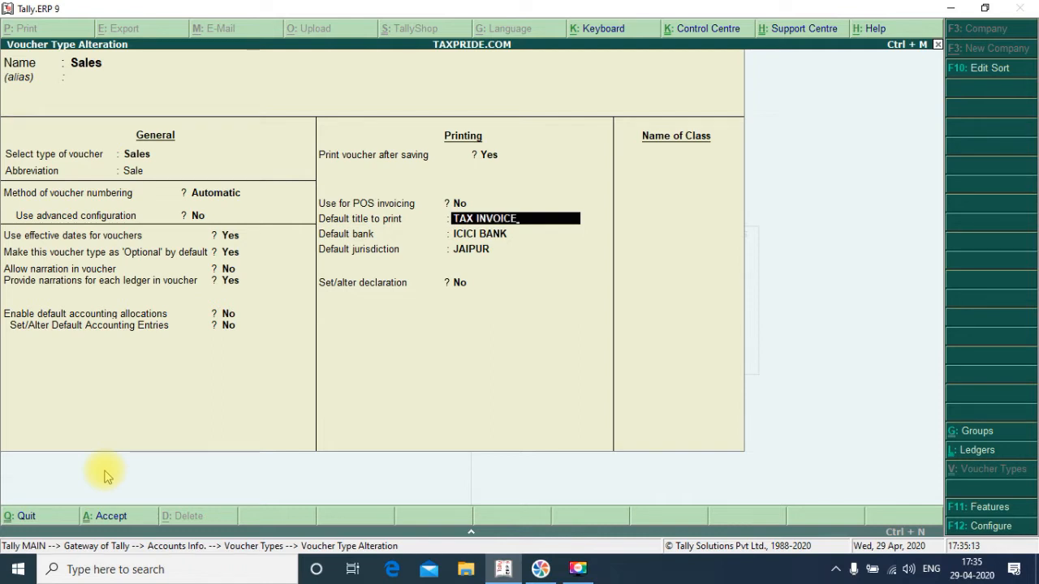
{"action": "key", "text": "Return"}
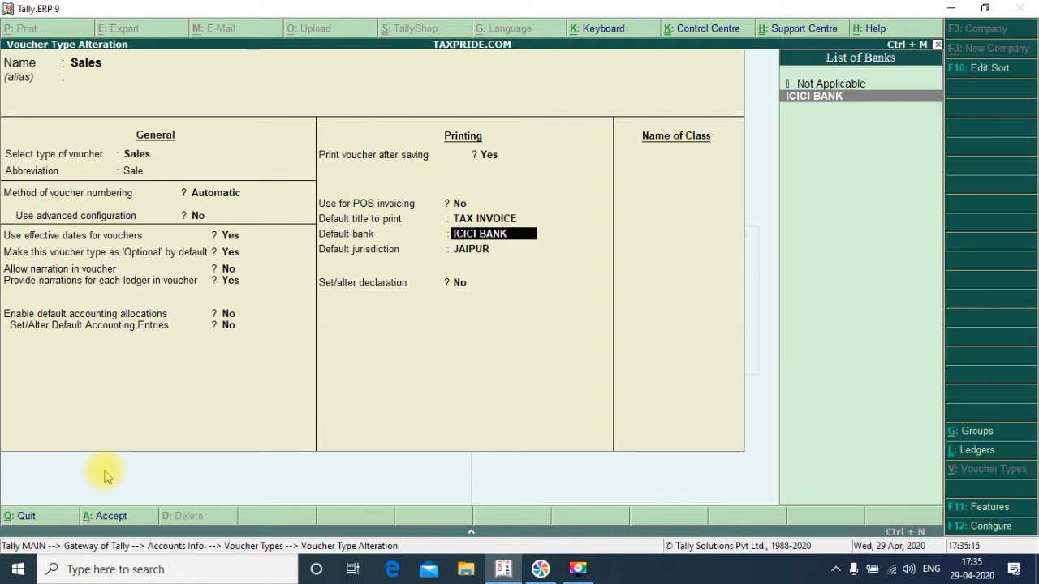
{"action": "key", "text": "Return"}
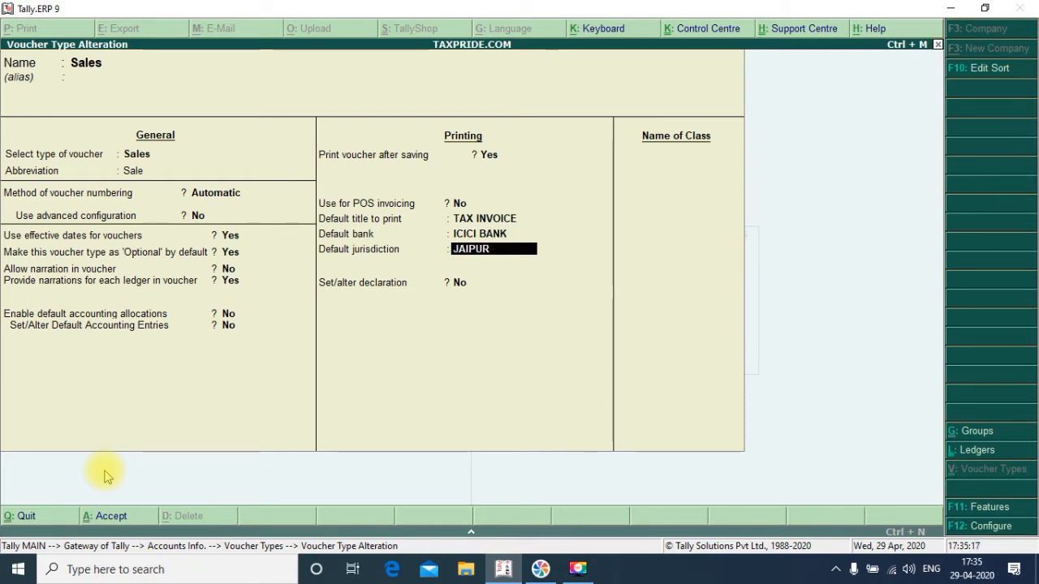
{"action": "key", "text": "Return"}
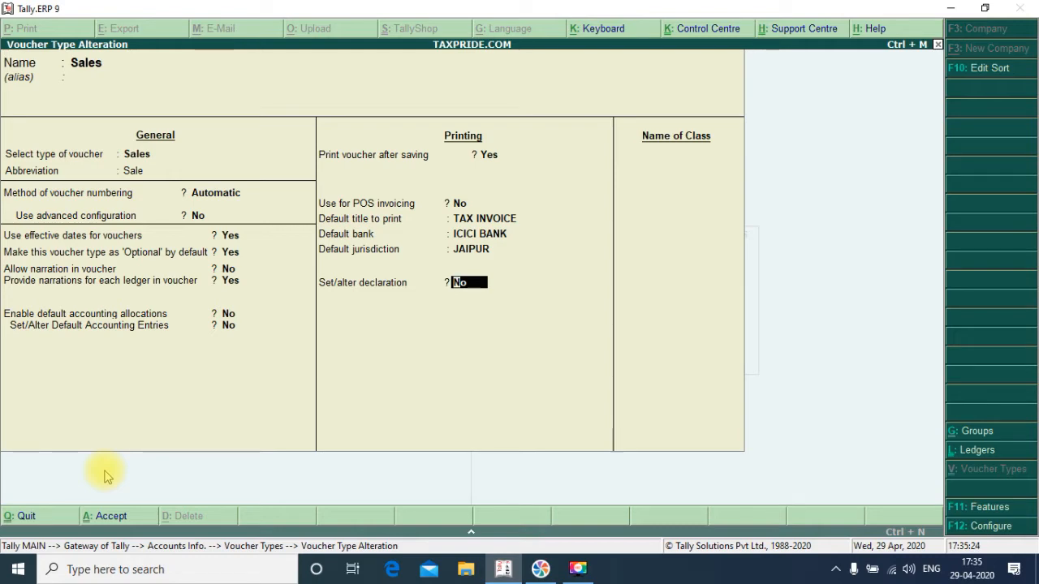
Set the Set/alter declaration option to Yes and open the declaration text for editing
{"action": "type", "text": "y"}
{"action": "key", "text": "Return"}
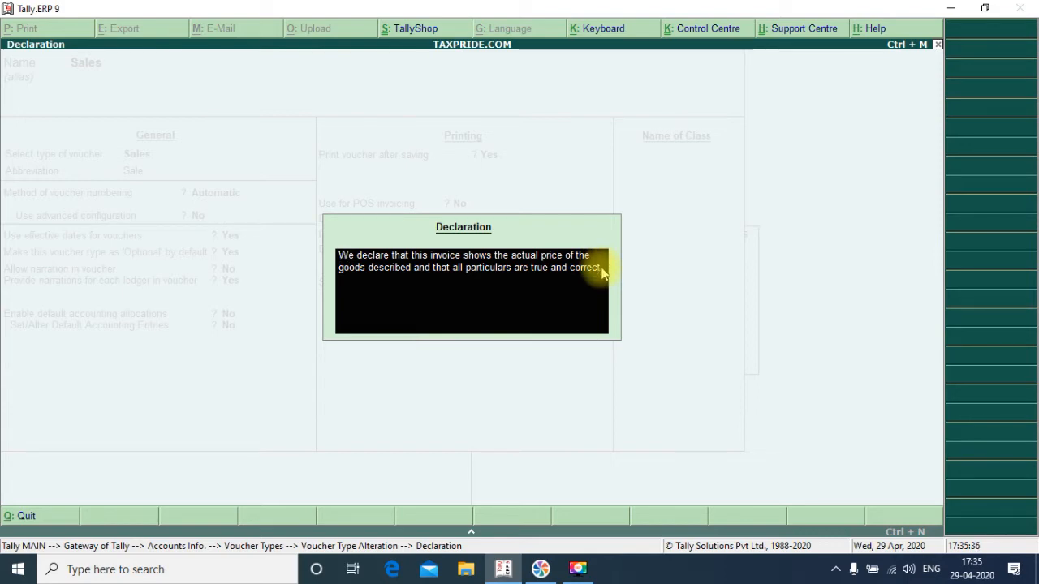
{"action": "key", "text": "ctrl+a"}
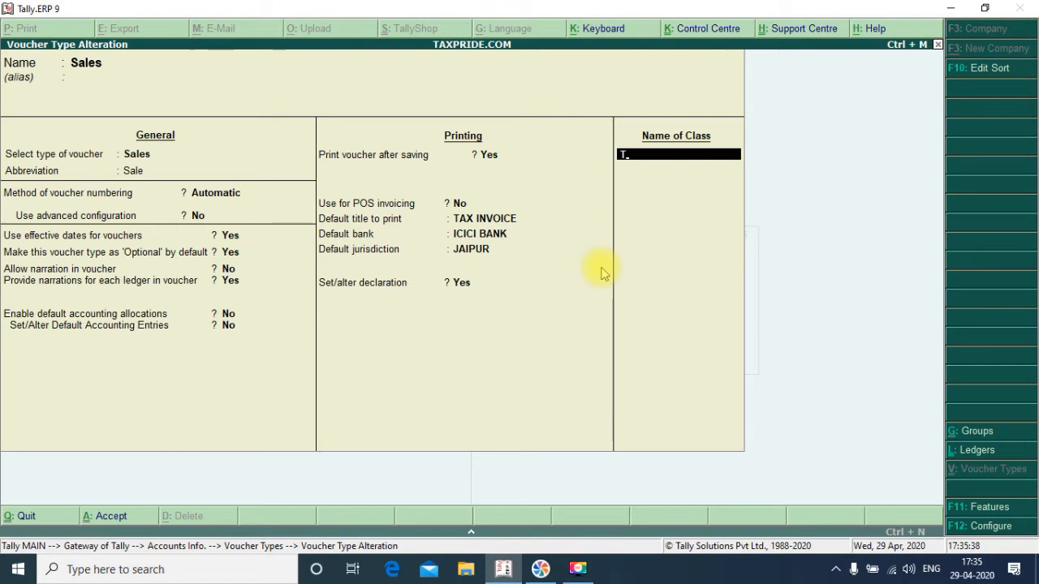
{"action": "key", "text": "BackSpace"}
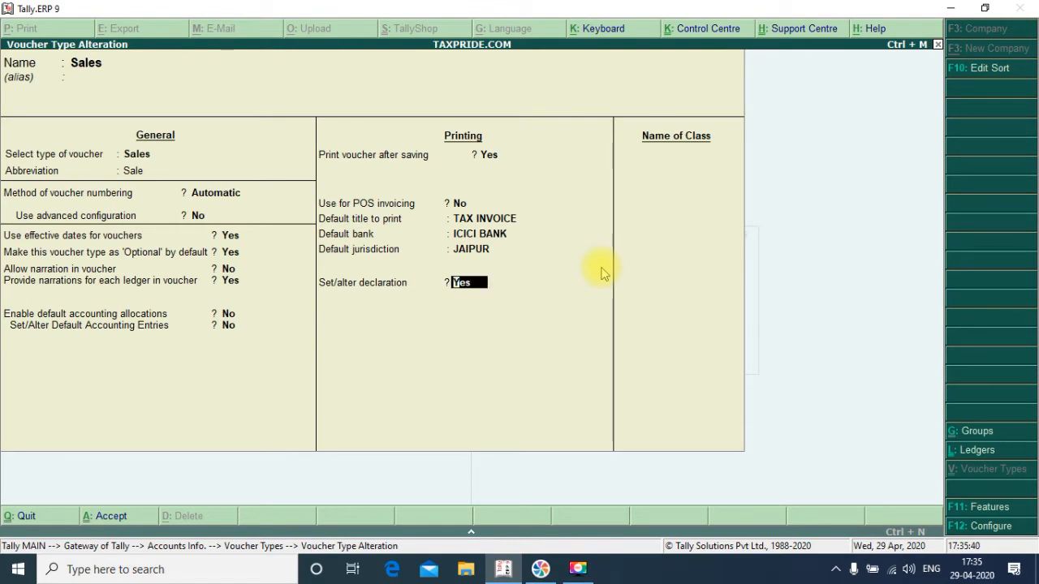
{"action": "key", "text": "Return"}
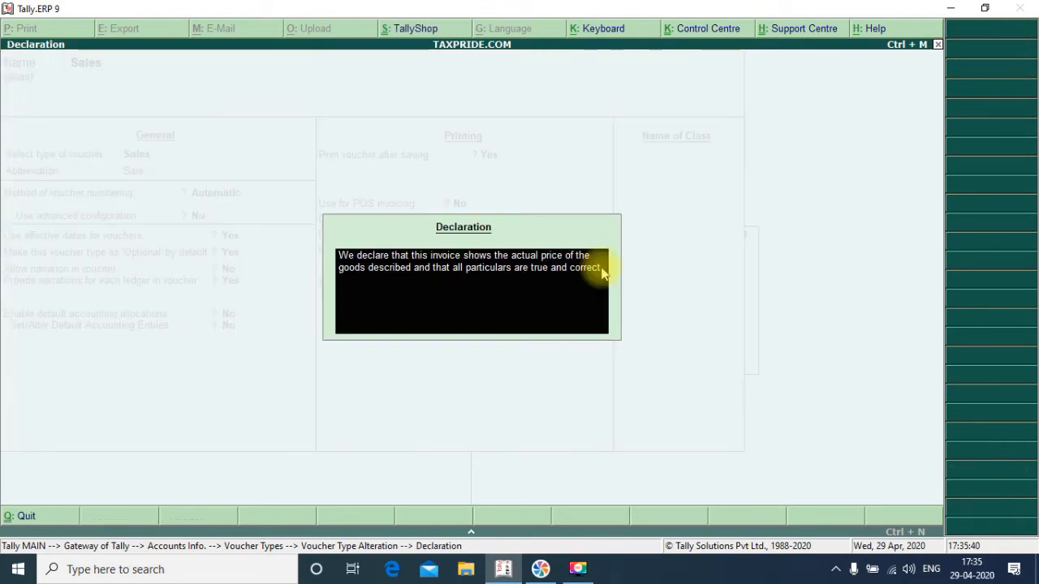
Delete the invoice declaration text and close the declaration
{"action": "left_click", "coordinate": [540, 269]}
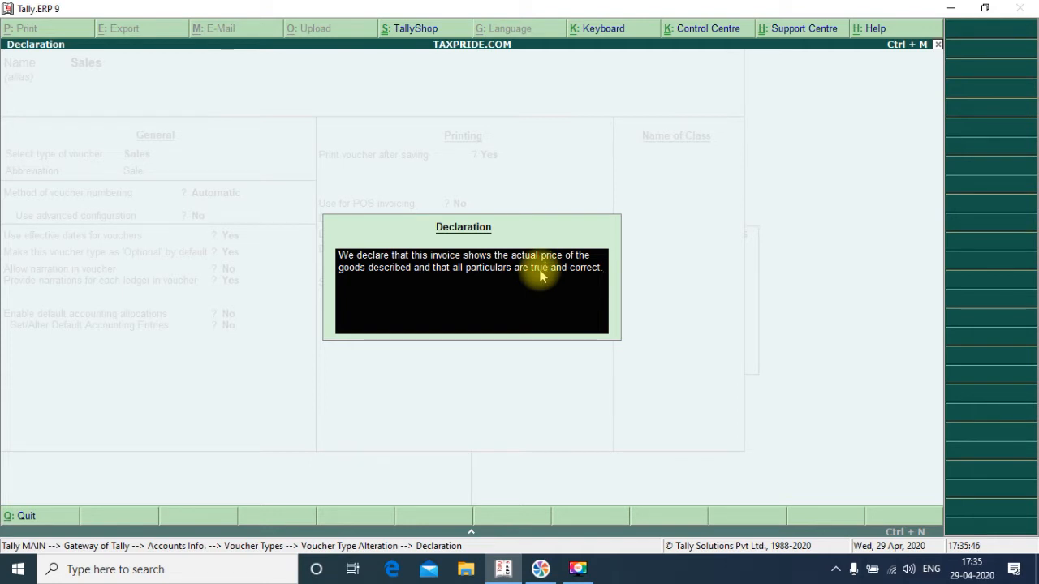
{"action": "key", "text": "BackSpace"}
{"action": "key", "text": "BackSpace"}
{"action": "key", "text": "BackSpace"}
{"action": "key", "text": "BackSpace"}
{"action": "key", "text": "BackSpace"}
{"action": "key", "text": "BackSpace"}
{"action": "key", "text": "BackSpace"}
{"action": "key", "text": "BackSpace"}
{"action": "key", "text": "BackSpace"}
{"action": "key", "text": "BackSpace"}
{"action": "key", "text": "BackSpace"}
{"action": "key", "text": "BackSpace"}
{"action": "key", "text": "BackSpace"}
{"action": "key", "text": "BackSpace"}
{"action": "key", "text": "BackSpace"}
{"action": "key", "text": "BackSpace"}
{"action": "key", "text": "BackSpace"}
{"action": "key", "text": "BackSpace"}
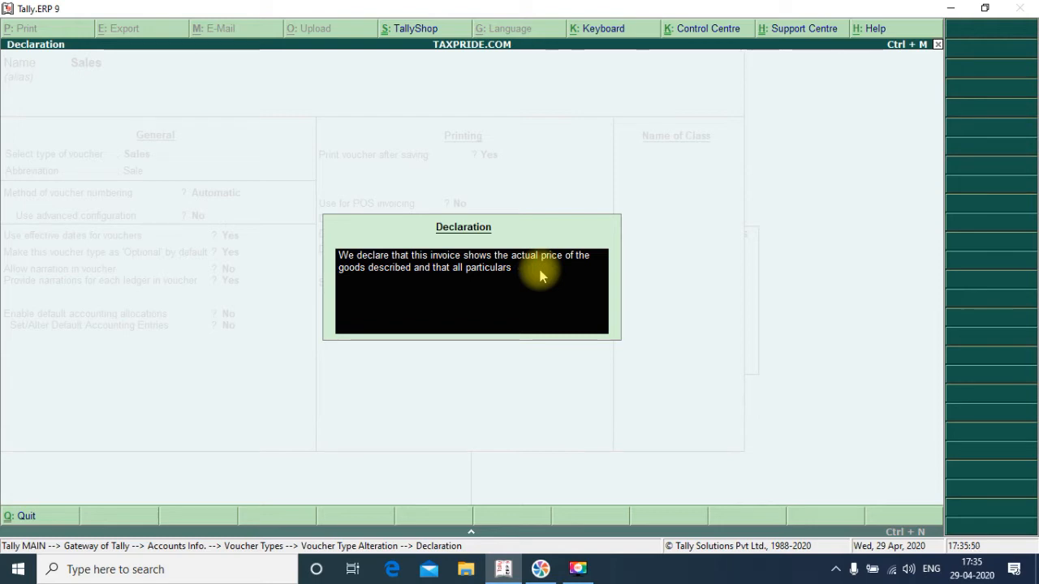
{"action": "key", "text": "BackSpace"}
{"action": "key", "text": "BackSpace"}
{"action": "key", "text": "BackSpace"}
{"action": "key", "text": "BackSpace"}
{"action": "key", "text": "BackSpace"}
{"action": "key", "text": "BackSpace"}
{"action": "key", "text": "BackSpace"}
{"action": "key", "text": "BackSpace"}
{"action": "key", "text": "BackSpace"}
{"action": "key", "text": "BackSpace"}
{"action": "key", "text": "BackSpace"}
{"action": "key", "text": "BackSpace"}
{"action": "key", "text": "BackSpace"}
{"action": "key", "text": "BackSpace"}
{"action": "key", "text": "BackSpace"}
{"action": "key", "text": "BackSpace"}
{"action": "key", "text": "BackSpace"}
{"action": "key", "text": "BackSpace"}
{"action": "key", "text": "BackSpace"}
{"action": "key", "text": "BackSpace"}
{"action": "key", "text": "BackSpace"}
{"action": "key", "text": "BackSpace"}
{"action": "key", "text": "BackSpace"}
{"action": "key", "text": "BackSpace"}
{"action": "key", "text": "BackSpace"}
{"action": "key", "text": "BackSpace"}
{"action": "key", "text": "BackSpace"}
{"action": "key", "text": "BackSpace"}
{"action": "key", "text": "BackSpace"}
{"action": "key", "text": "BackSpace"}
{"action": "key", "text": "BackSpace"}
{"action": "key", "text": "BackSpace"}
{"action": "key", "text": "BackSpace"}
{"action": "key", "text": "BackSpace"}
{"action": "key", "text": "BackSpace"}
{"action": "key", "text": "BackSpace"}
{"action": "key", "text": "BackSpace"}
{"action": "key", "text": "BackSpace"}
{"action": "key", "text": "BackSpace"}
{"action": "key", "text": "BackSpace"}
{"action": "key", "text": "Return"}
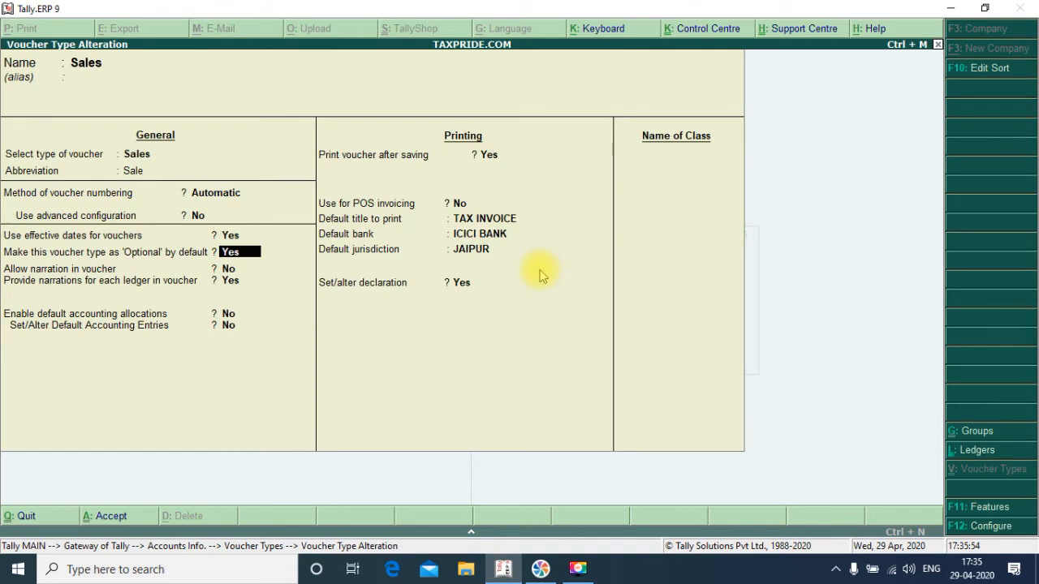
Keep the Sales voucher type optional by default and replace its declaration text with "Thanks for dealing with us."
{"action": "key", "text": "w"}
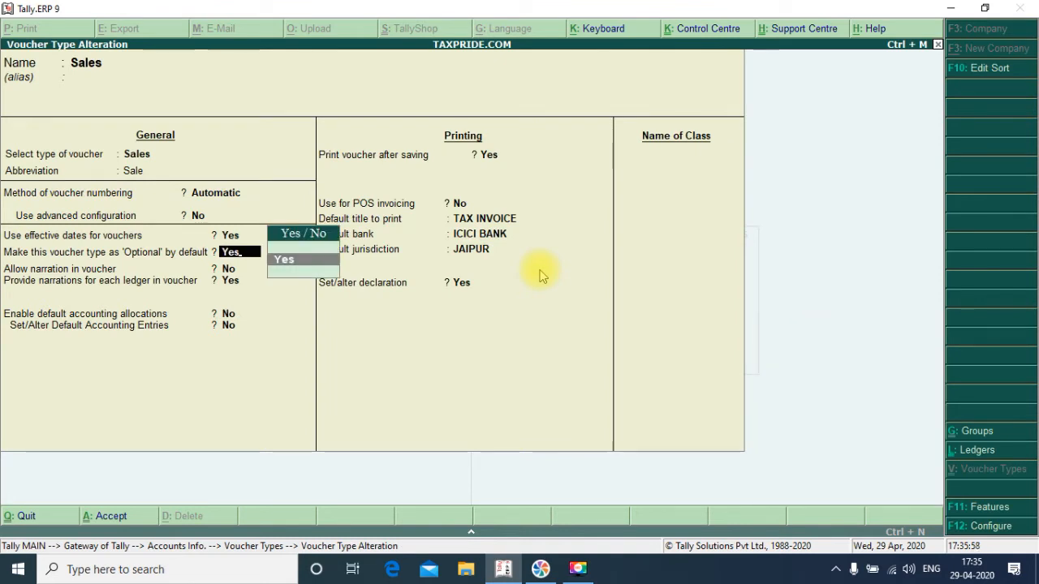
{"action": "key", "text": "Up"}
{"action": "key", "text": "Return"}
{"action": "key", "text": "Return"}
{"action": "key", "text": "Return"}
{"action": "key", "text": "Return"}
{"action": "key", "text": "Return"}
{"action": "key", "text": "Return"}
{"action": "key", "text": "Return"}
{"action": "key", "text": "Return"}
{"action": "key", "text": "Return"}
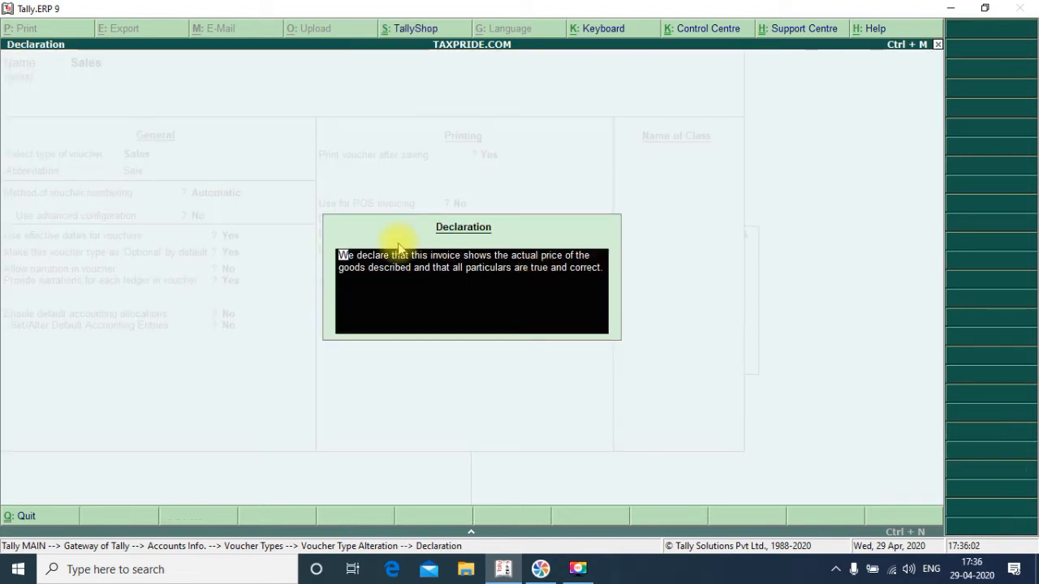
{"action": "type", "text": "tHAN"}
{"action": "key", "text": "BackSpace"}
{"action": "key", "text": "BackSpace"}
{"action": "key", "text": "BackSpace"}
{"action": "key", "text": "BackSpace"}
{"action": "type", "text": "Thanks for"}
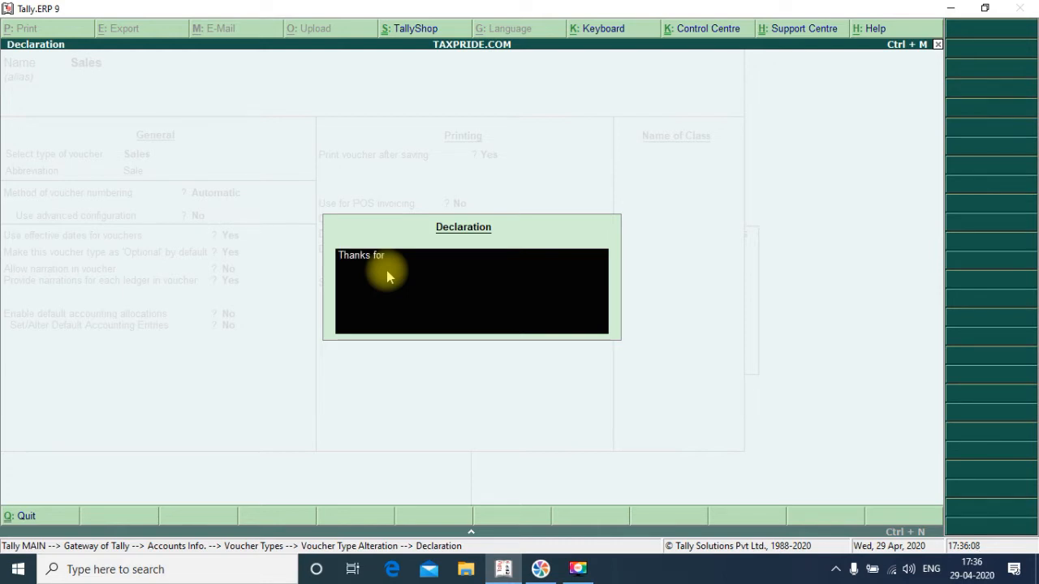
{"action": "type", "text": " dealing with us.\\"}
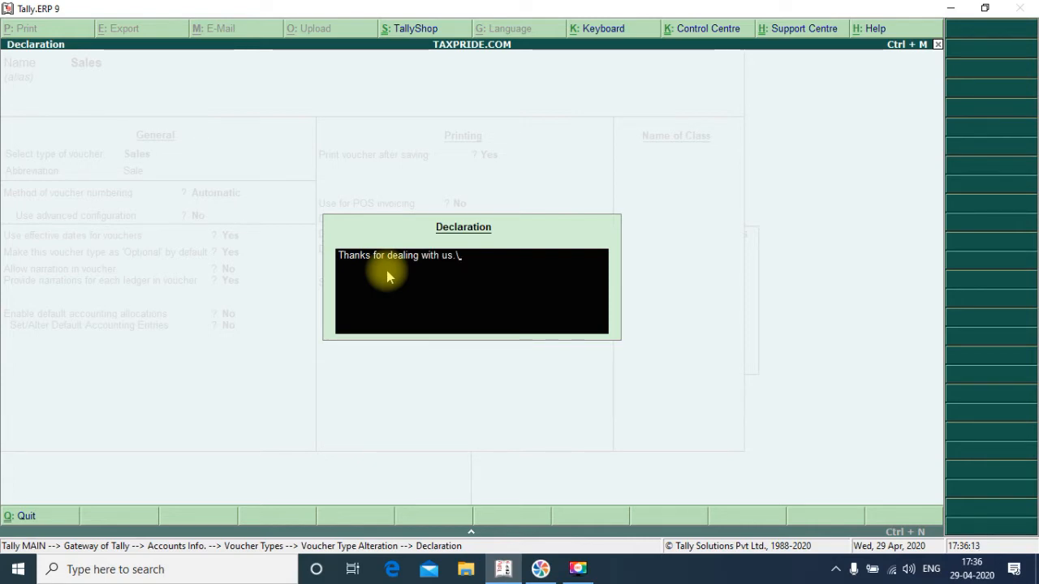
{"action": "key", "text": "Return"}
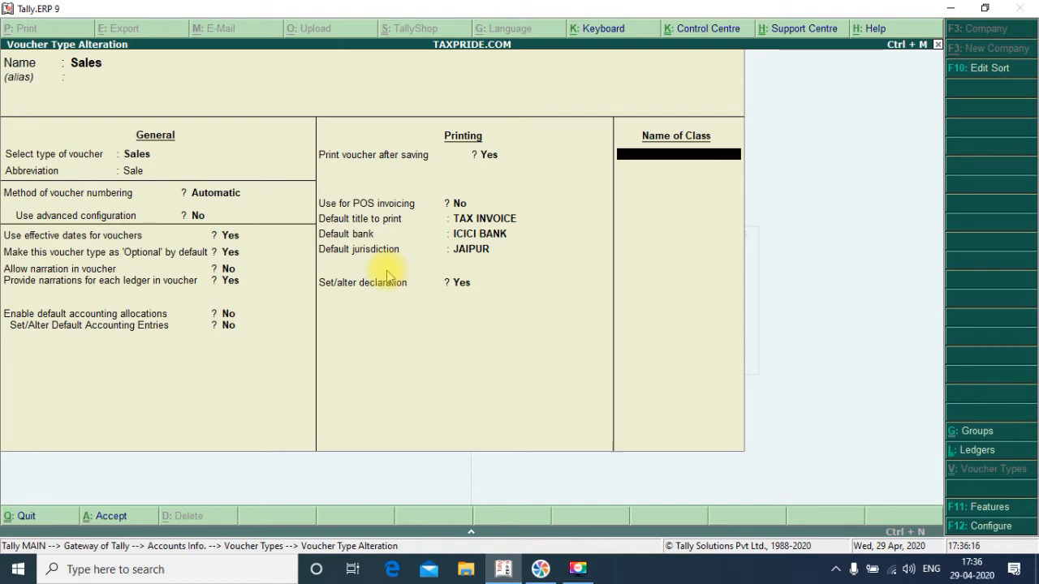
Save the altered Sales voucher type and start a new sales voucher in invoice mode
{"action": "key", "text": "Return"}
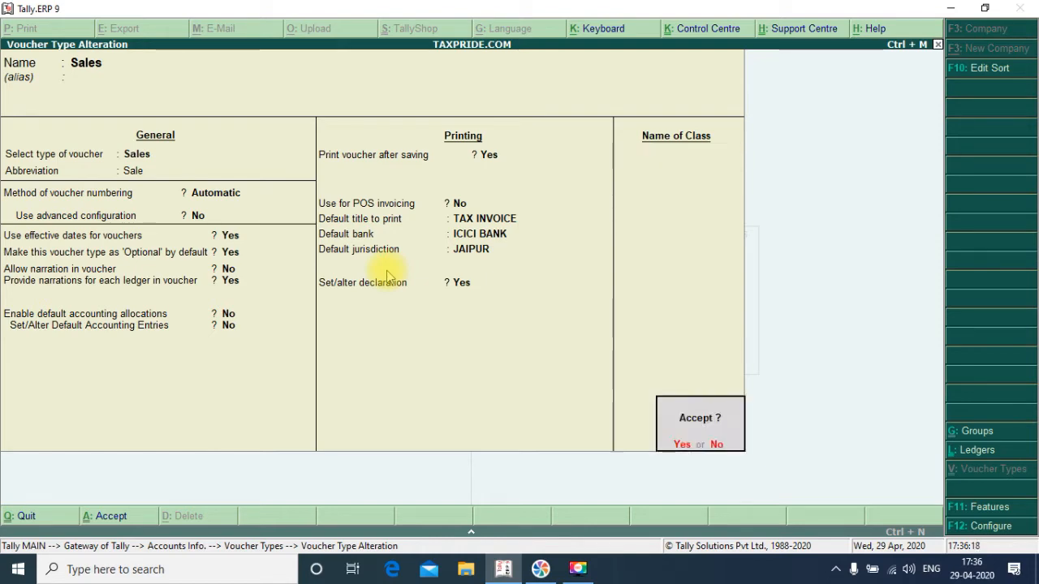
{"action": "key", "text": "Return"}
{"action": "key", "text": "Escape"}
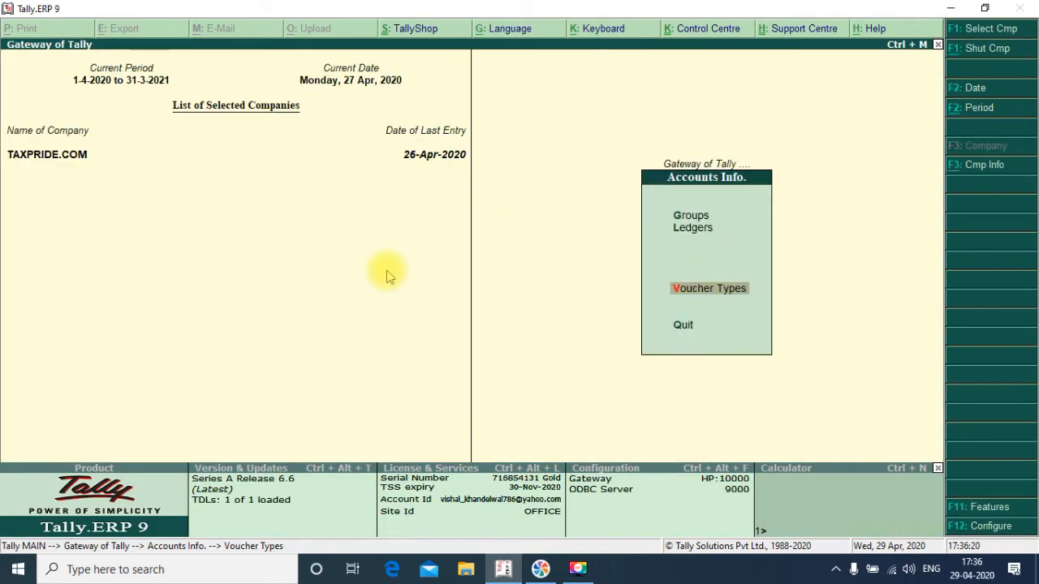
{"action": "key", "text": "Escape"}
{"action": "key", "text": "v"}
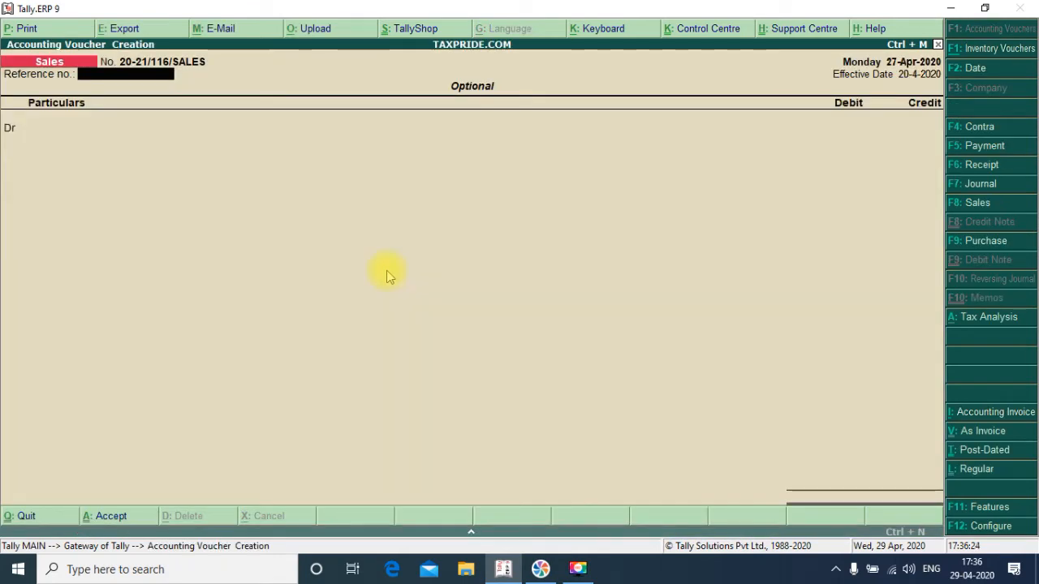
{"action": "key", "text": "ctrl+v"}
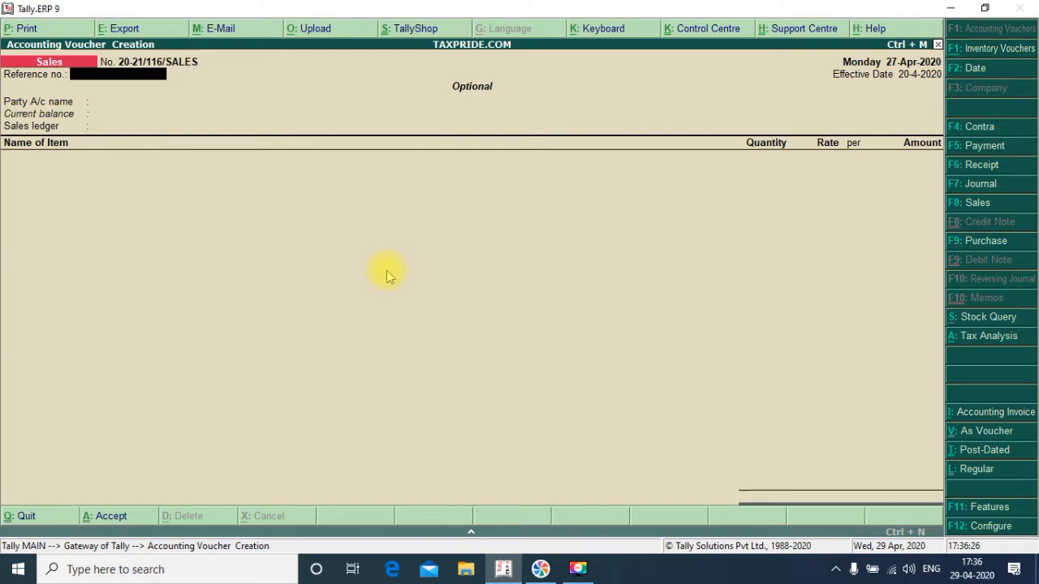
Leave the reference number blank, set the party account to Ram & Co. and choose Sales Stock as the sales ledger
{"action": "key", "text": "Return"}
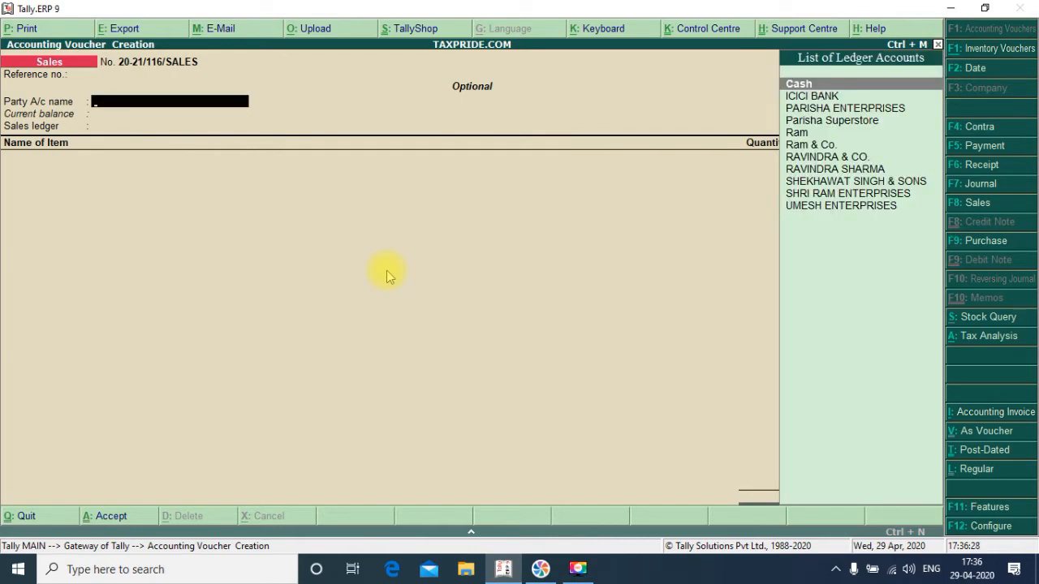
{"action": "key", "text": "Down"}
{"action": "key", "text": "Down"}
{"action": "key", "text": "Down"}
{"action": "key", "text": "Down"}
{"action": "key", "text": "Down"}
{"action": "key", "text": "Return"}
{"action": "key", "text": "ctrl+a"}
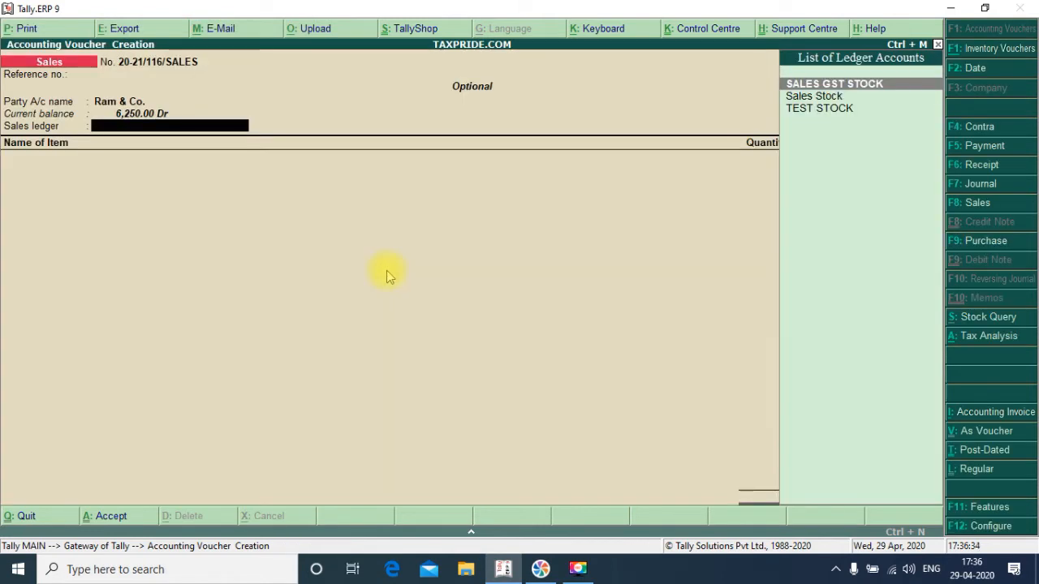
{"action": "key", "text": "Down"}
{"action": "key", "text": "Down"}
{"action": "key", "text": "Up"}
{"action": "key", "text": "Return"}
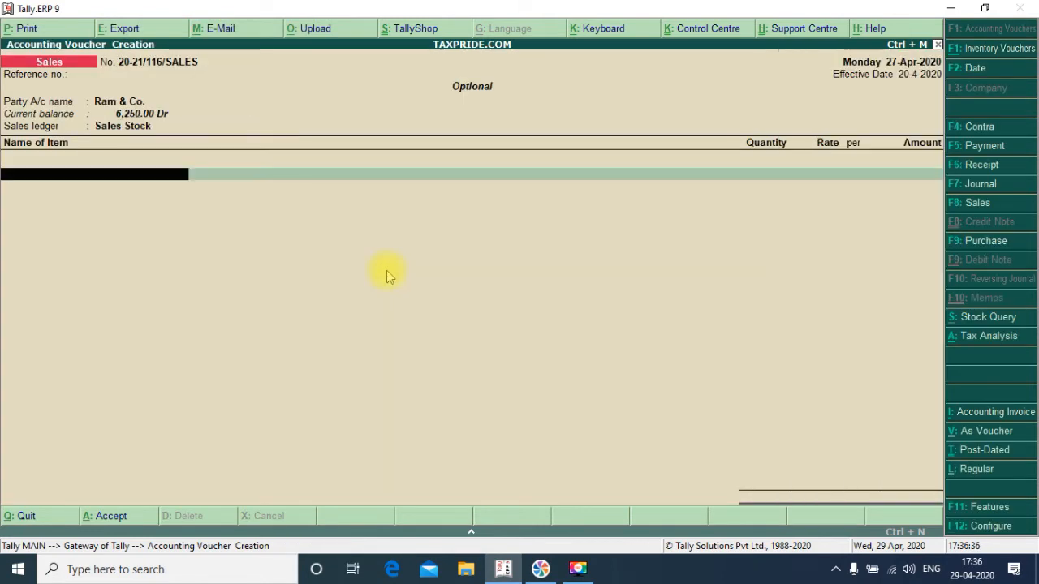
Add 100 PKT of DRIED RAISIN at a rate of 290.85 and save the optional sales voucher
{"action": "type", "text": "s"}
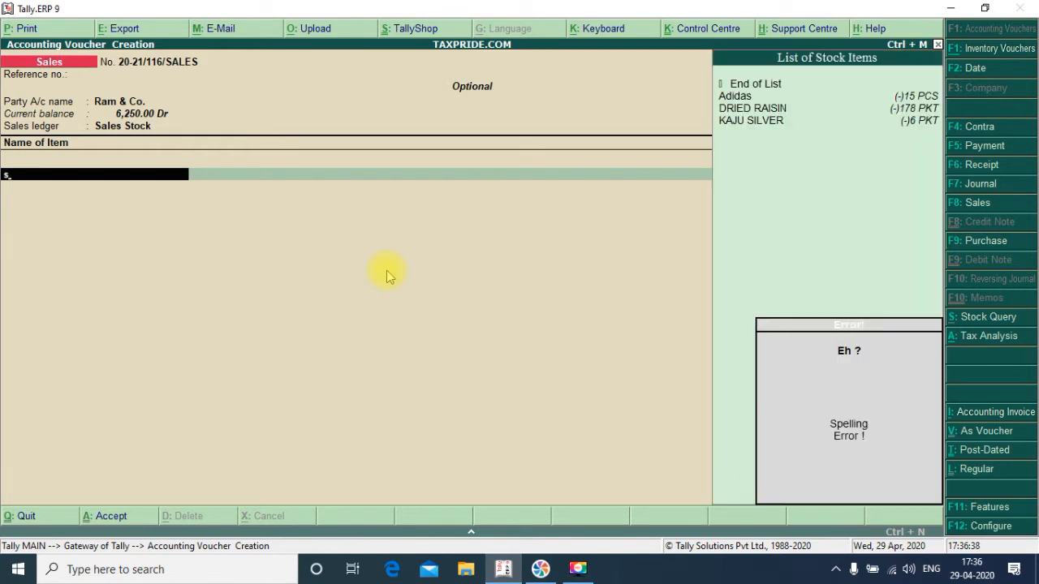
{"action": "key", "text": "Down"}
{"action": "key", "text": "Down"}
{"action": "key", "text": "Return"}
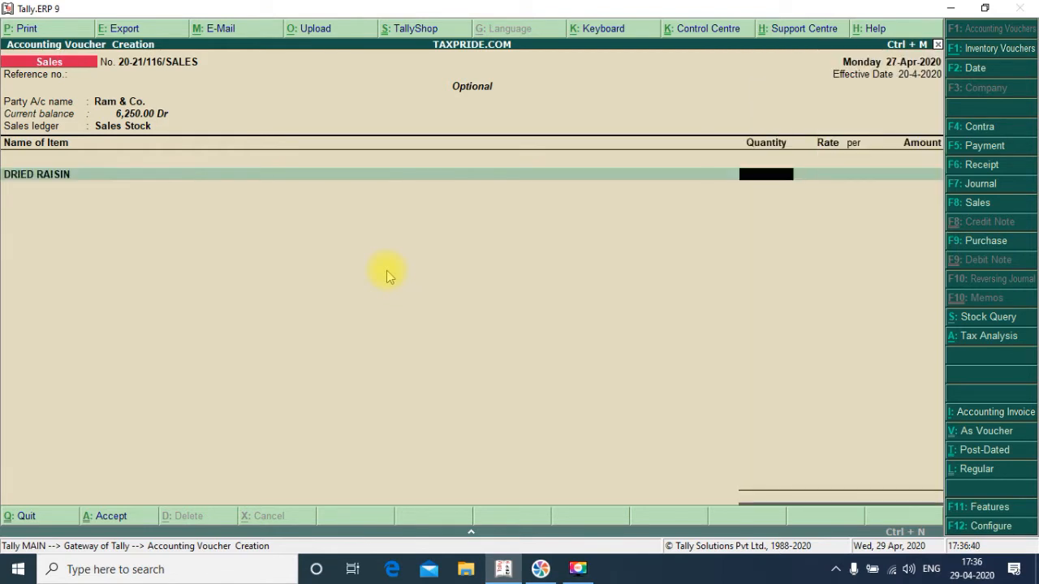
{"action": "type", "text": "100"}
{"action": "key", "text": "Return"}
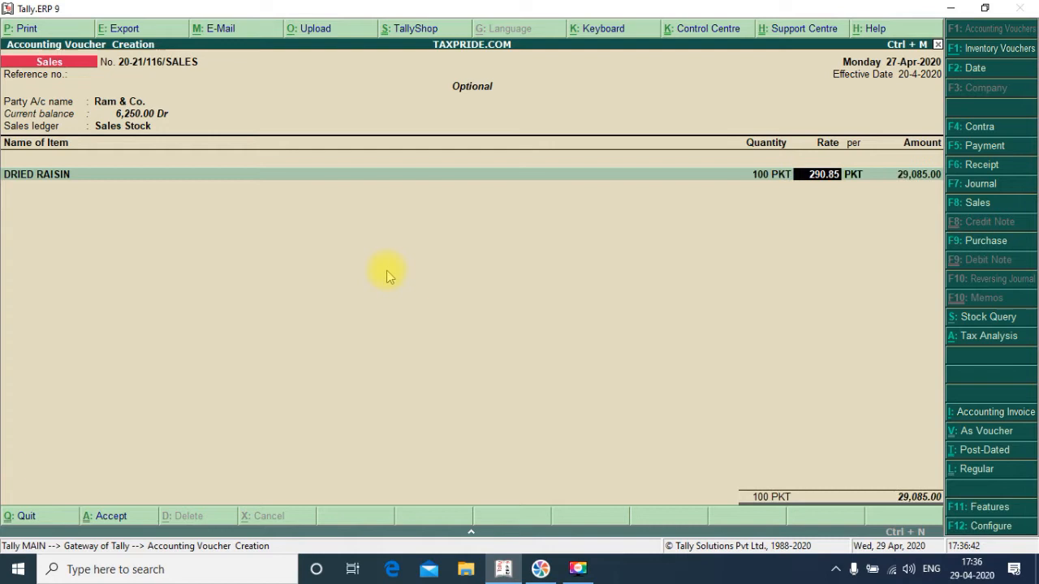
{"action": "key", "text": "Return"}
{"action": "key", "text": "Return"}
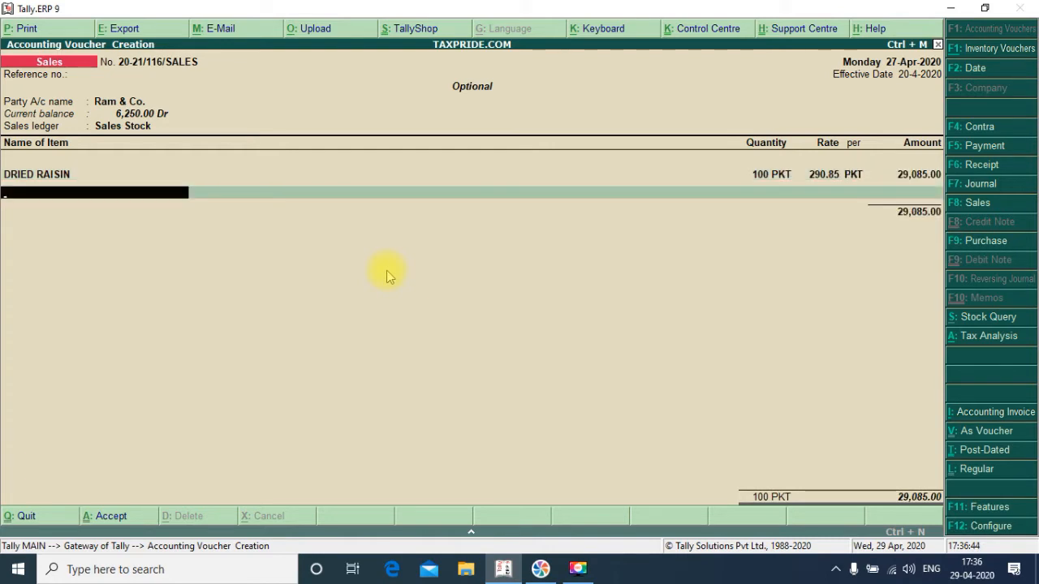
{"action": "key", "text": "Return"}
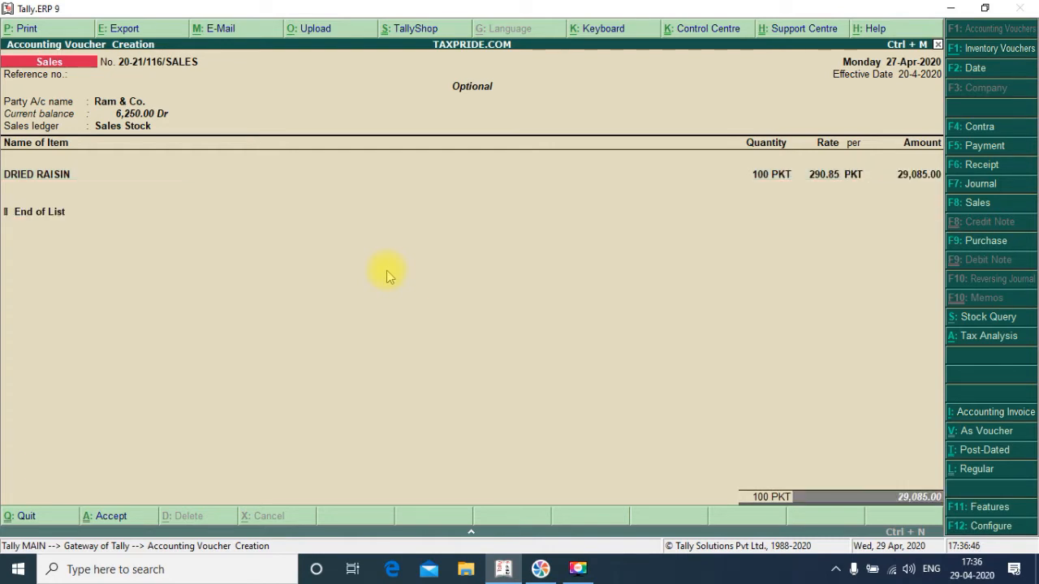
{"action": "key", "text": "Return"}
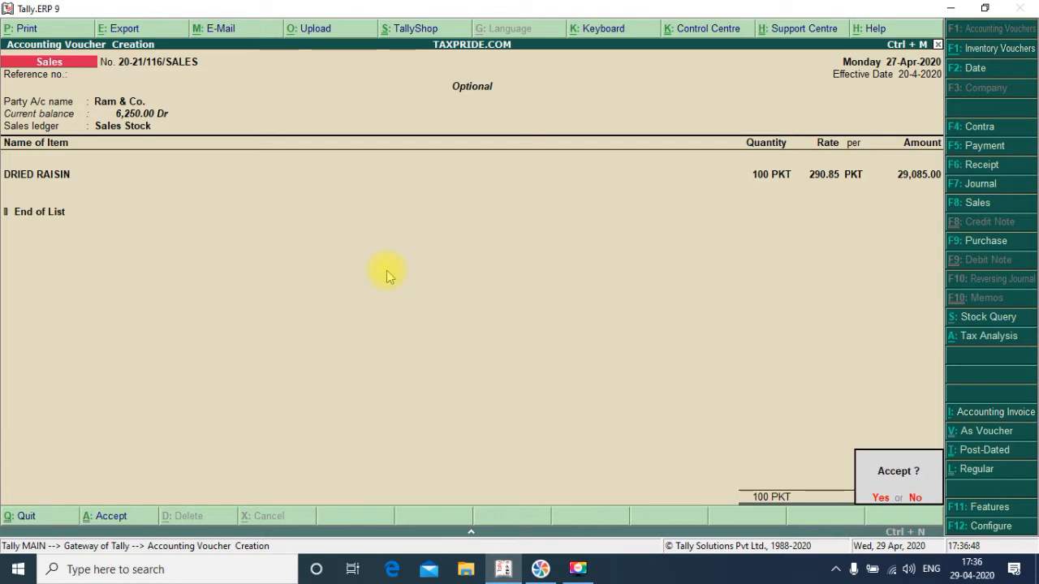
{"action": "key", "text": "Return"}
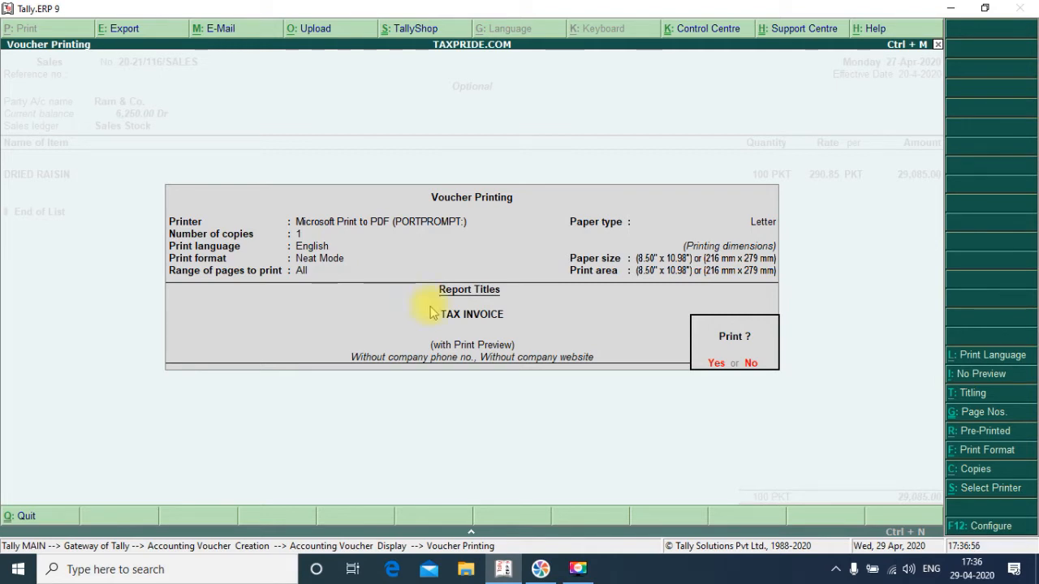
Examine the voucher's zoomed print preview for the invoice title, jurisdiction and declaration, and return to the Gateway of Tally
{"action": "left_click", "coordinate": [956, 374]}
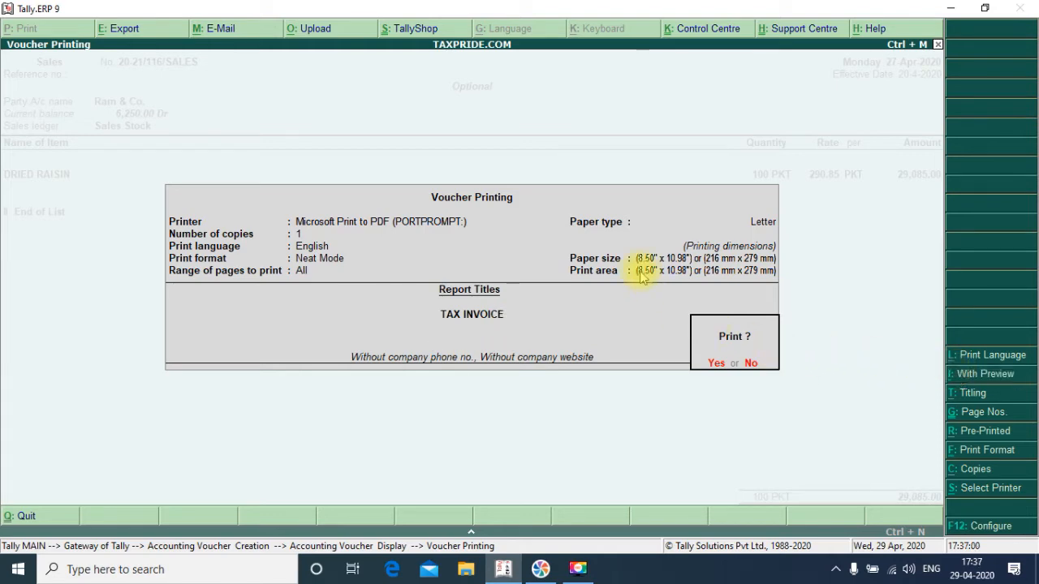
{"action": "left_click", "coordinate": [984, 380]}
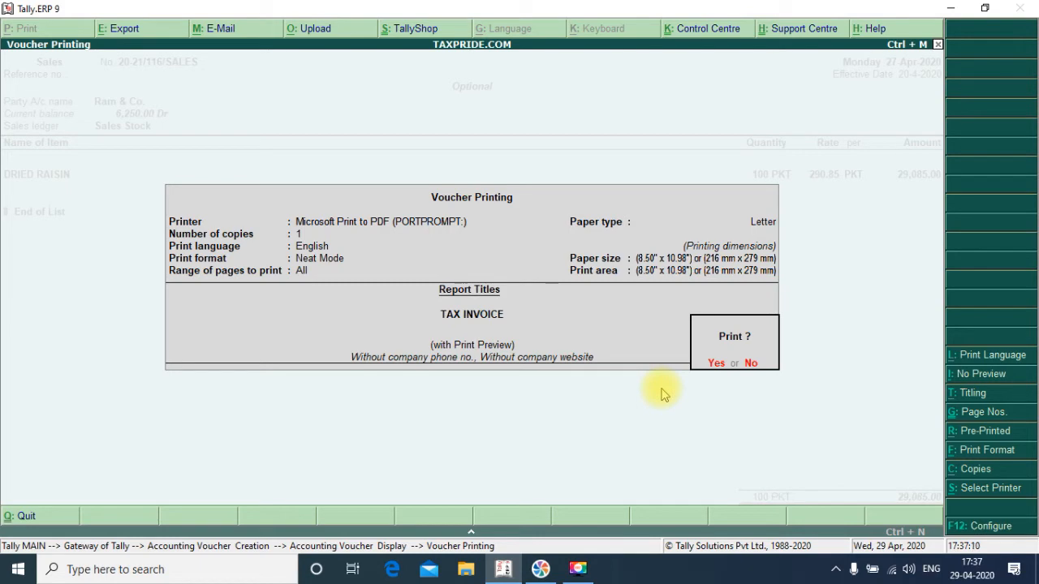
{"action": "key", "text": "Return"}
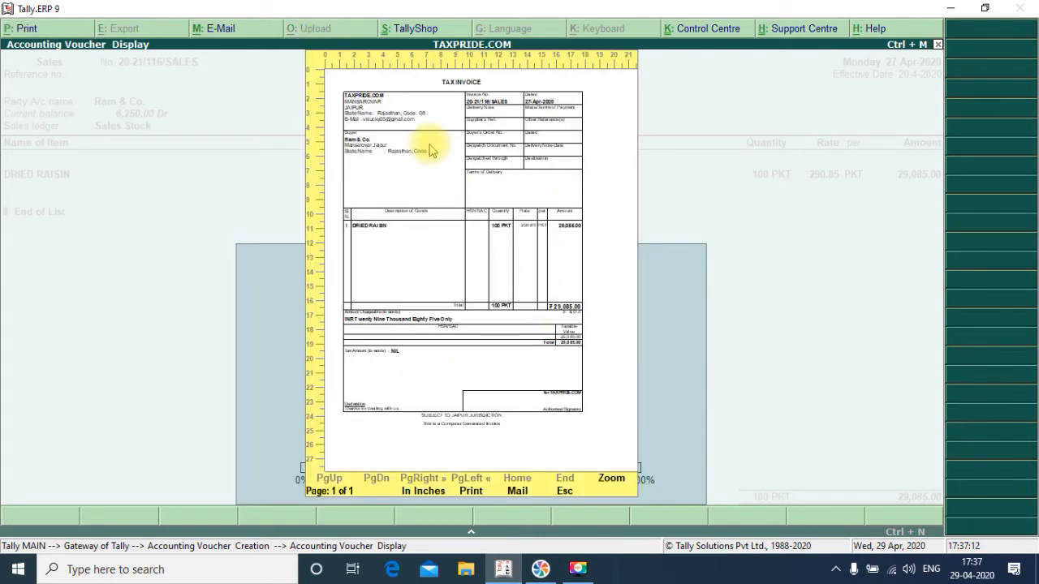
{"action": "left_click", "coordinate": [611, 479]}
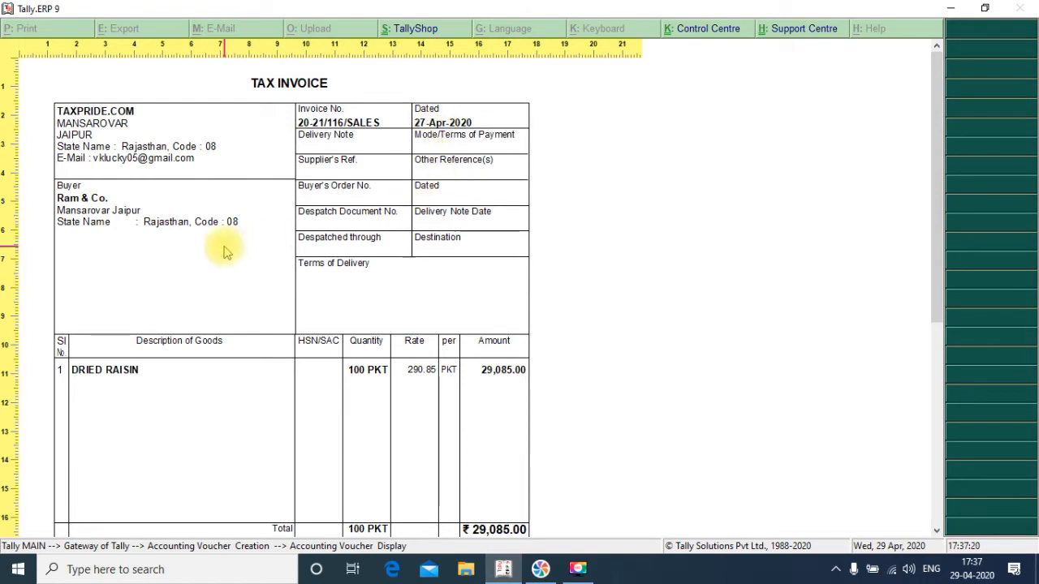
{"action": "left_click_drag", "start_coordinate": [935, 167], "coordinate": [950, 283]}
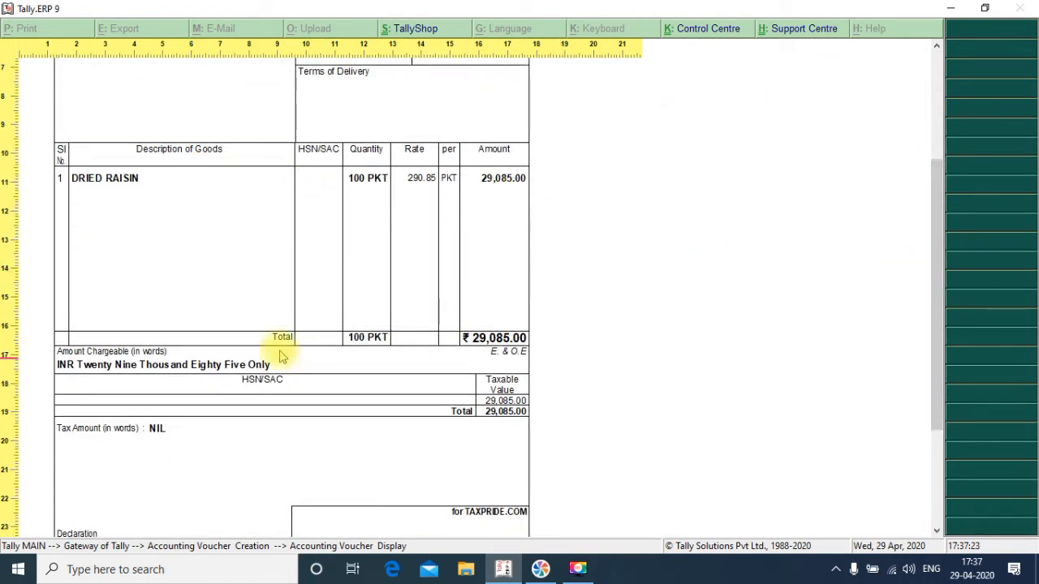
{"action": "key", "text": "Escape"}
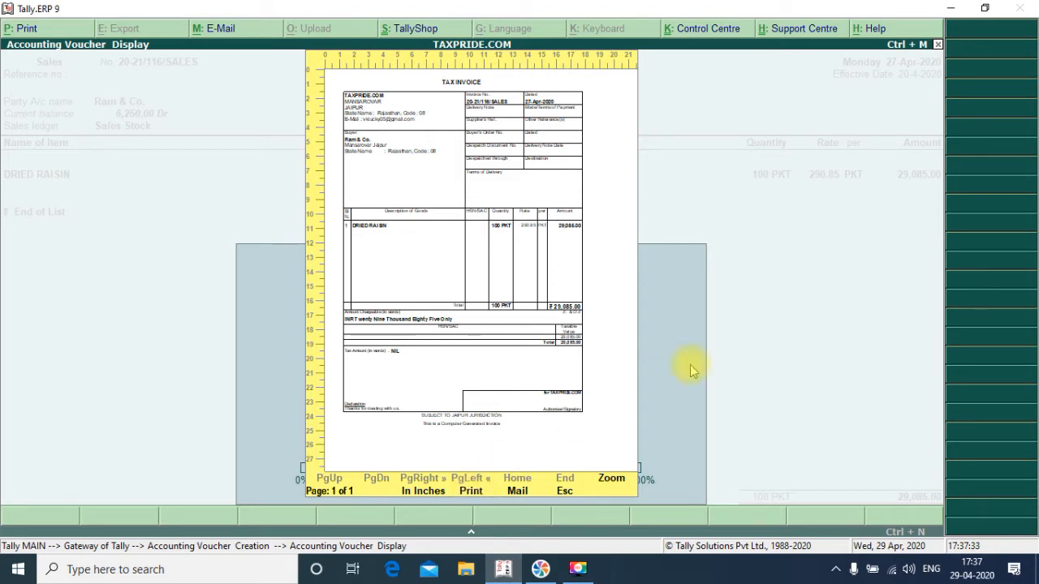
{"action": "key", "text": "Escape"}
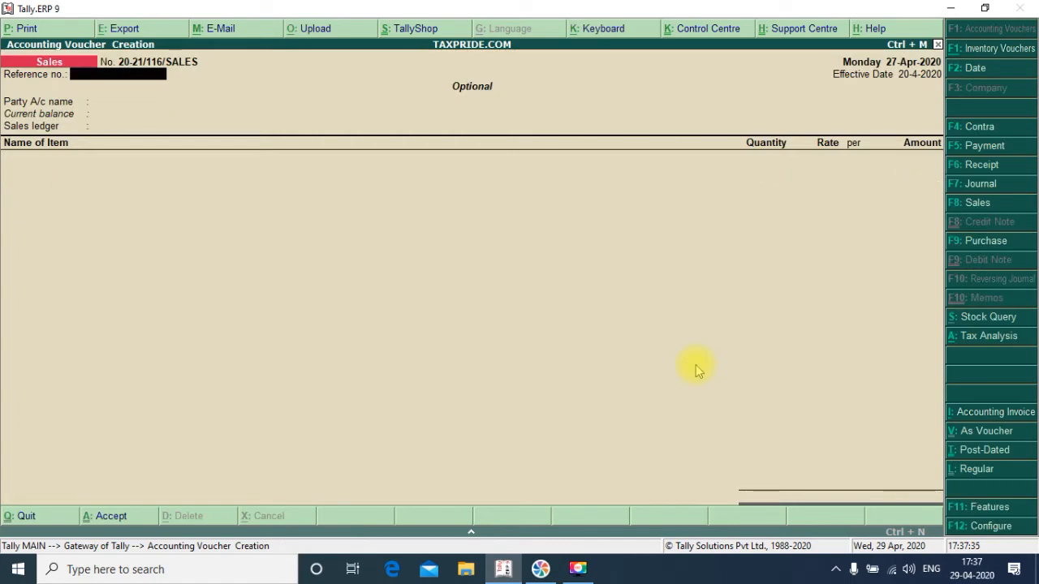
{"action": "key", "text": "Escape"}
{"action": "key", "text": "Return"}
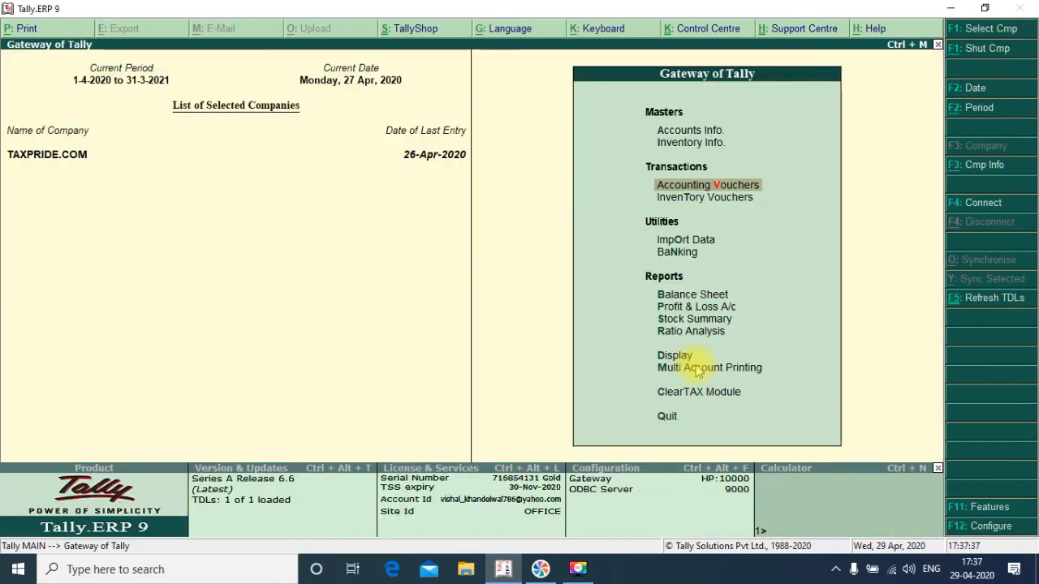
{"action": "key", "text": "p"}
{"action": "key", "text": "Escape"}
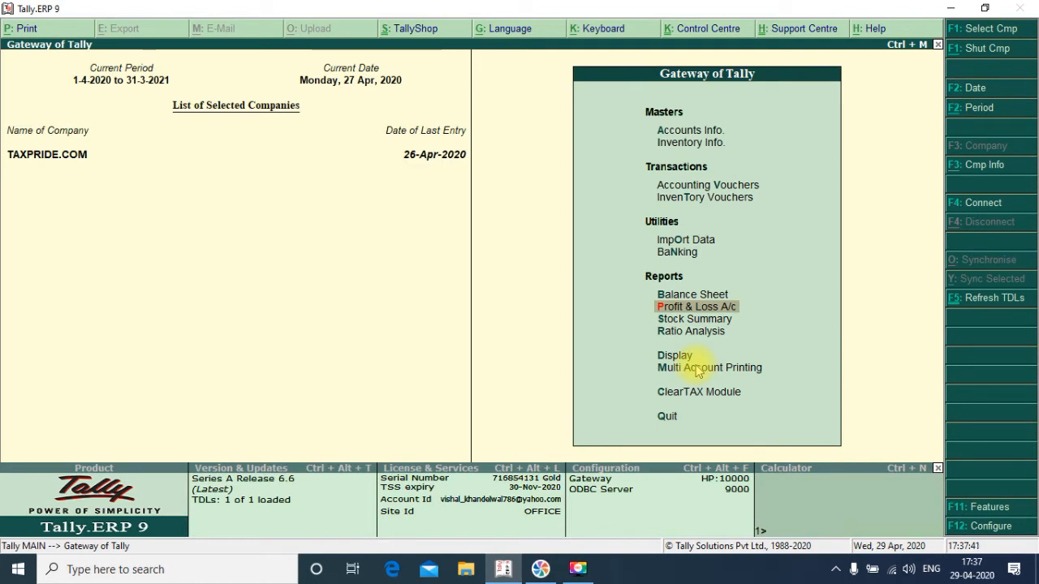
{"action": "key", "text": "v"}
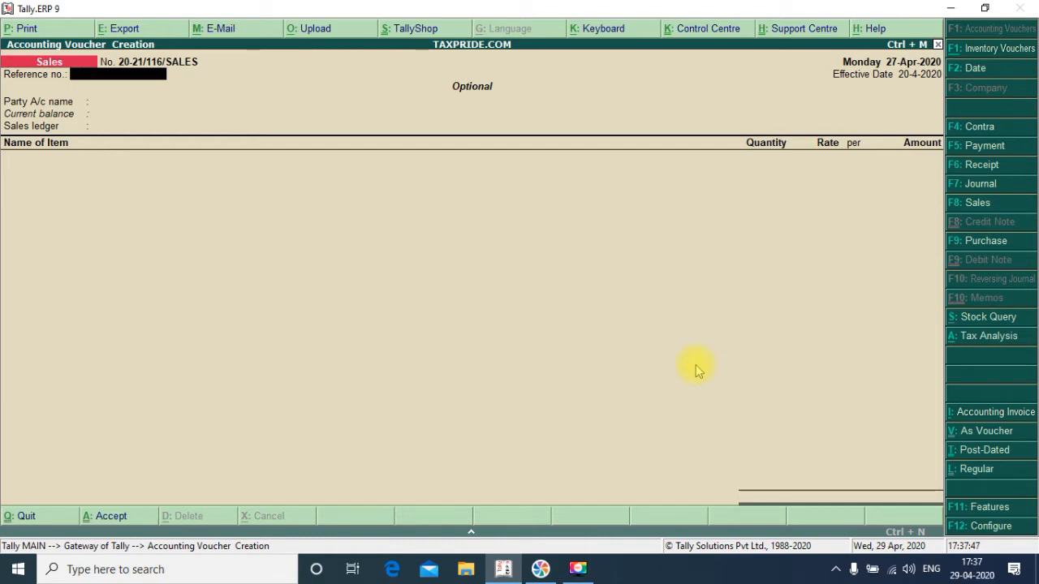
{"action": "key", "text": "Escape"}
{"action": "key", "text": "Return"}
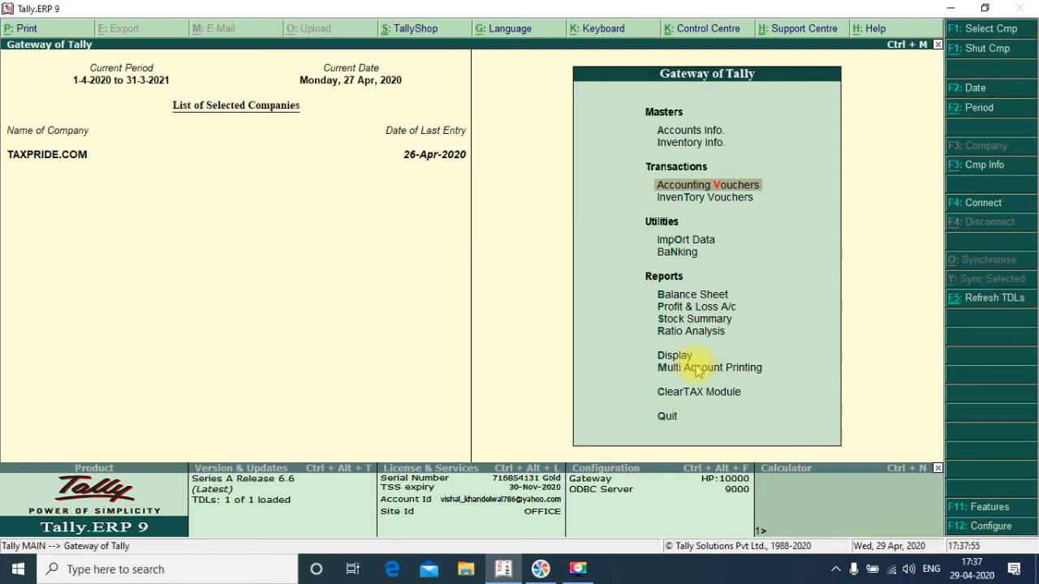
Display the Day Book to check how the optional sales vouchers are listed
{"action": "key", "text": "Down"}
{"action": "key", "text": "Down"}
{"action": "key", "text": "Down"}
{"action": "key", "text": "Down"}
{"action": "key", "text": "Down"}
{"action": "key", "text": "Down"}
{"action": "key", "text": "Down"}
{"action": "key", "text": "Down"}
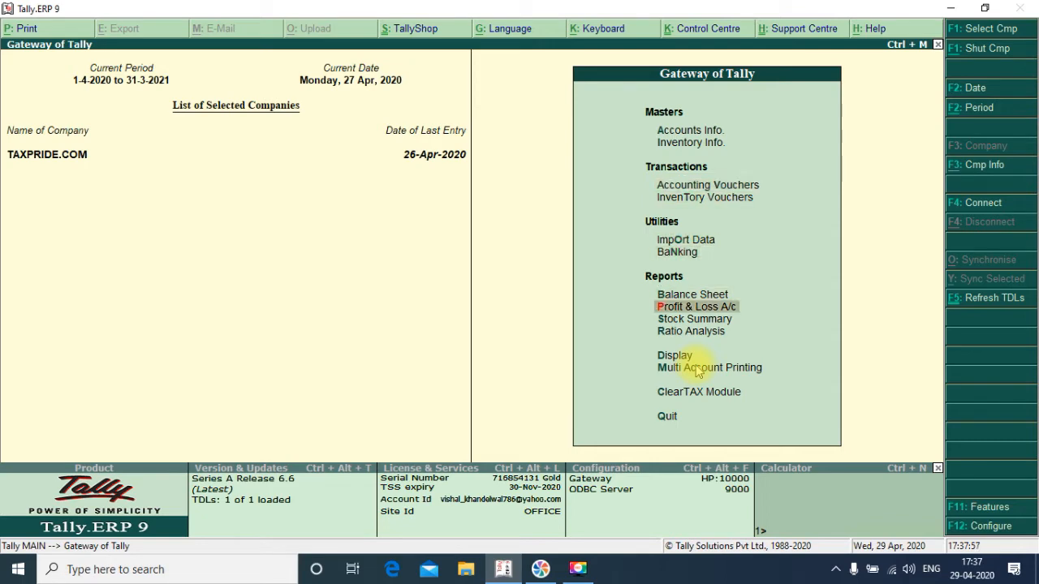
{"action": "key", "text": "Return"}
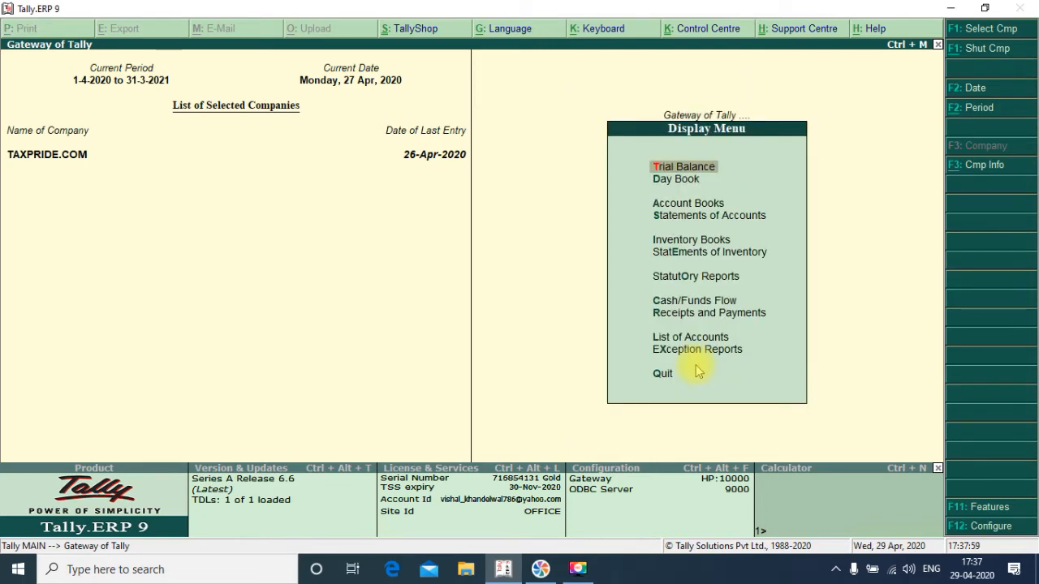
{"action": "key", "text": "Down"}
{"action": "key", "text": "Return"}
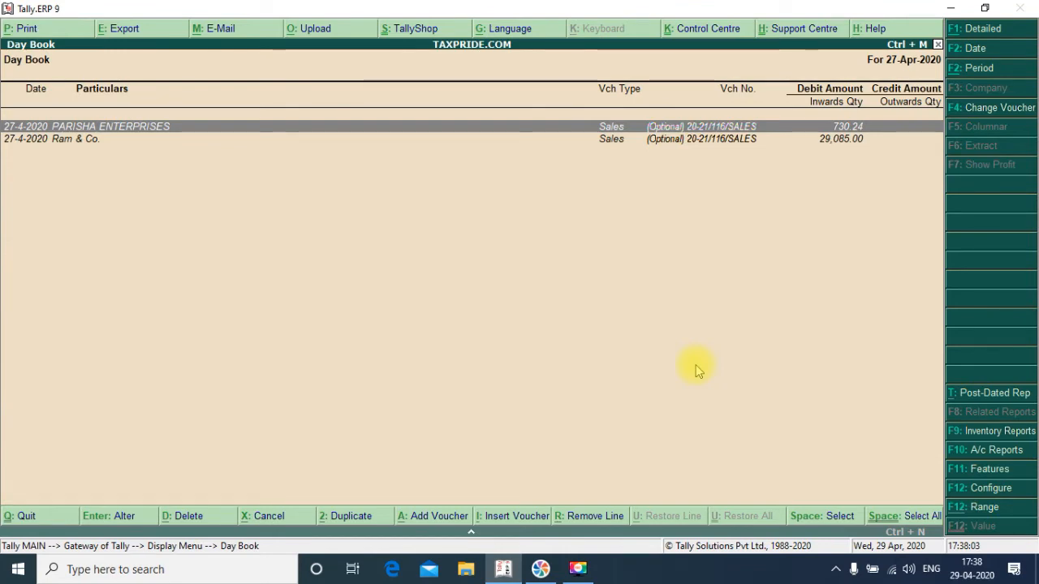
{"action": "key", "text": "alt+F2"}
{"action": "key", "text": "Return"}
{"action": "key", "text": "Return"}
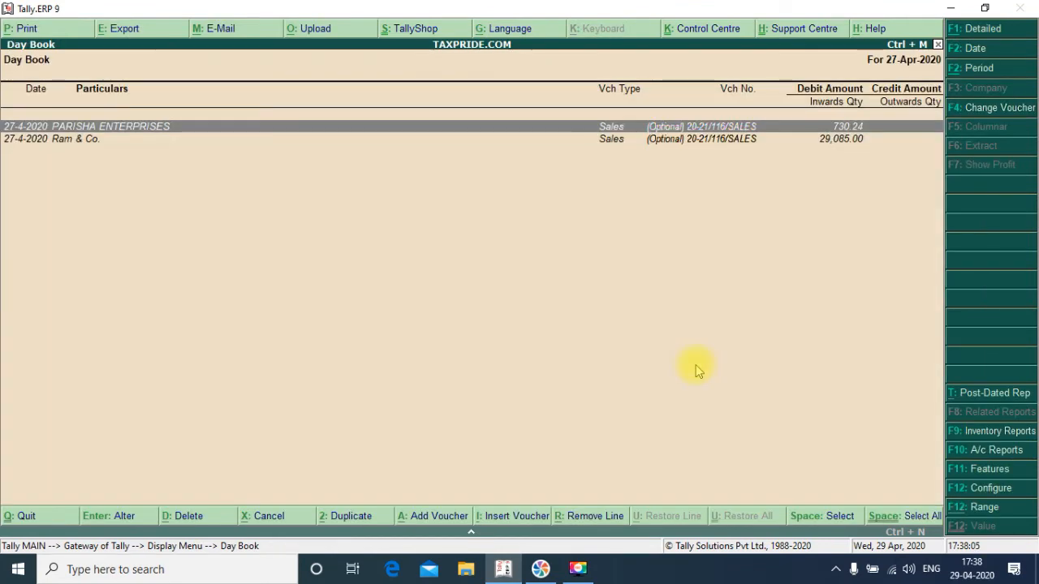
{"action": "key", "text": "alt+F2"}
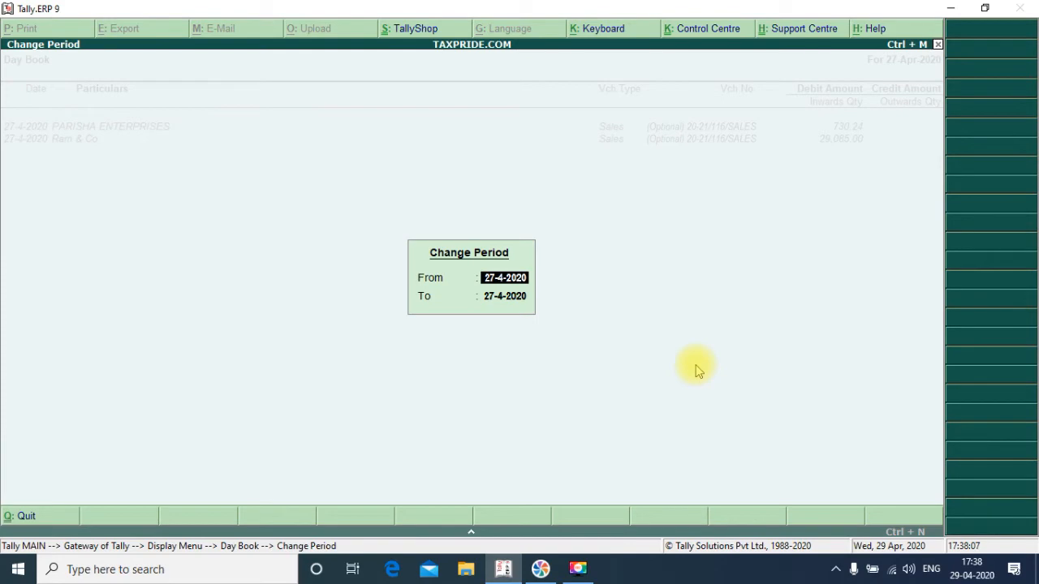
{"action": "key", "text": "Escape"}
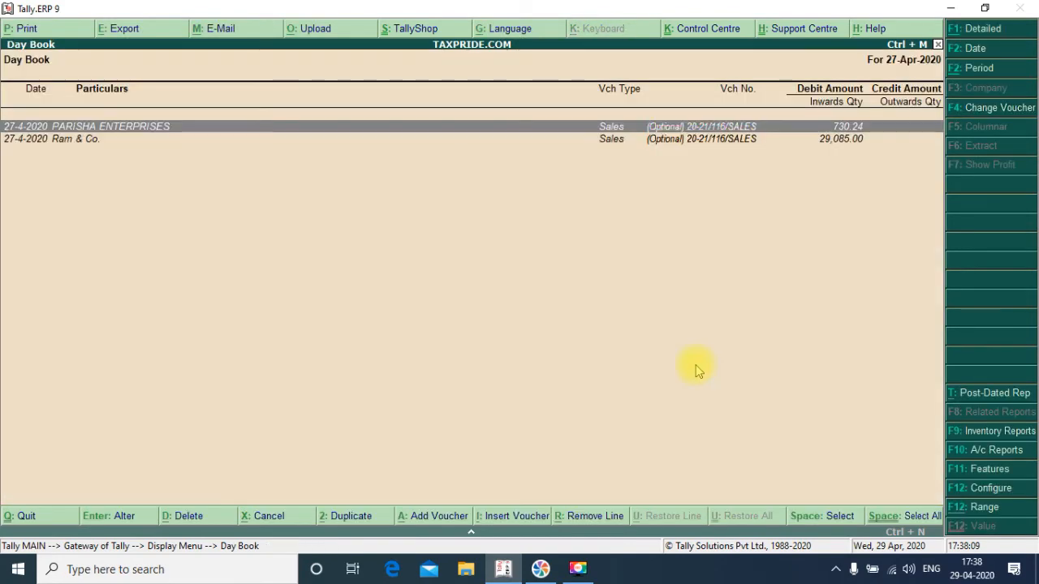
{"action": "key", "text": "F2"}
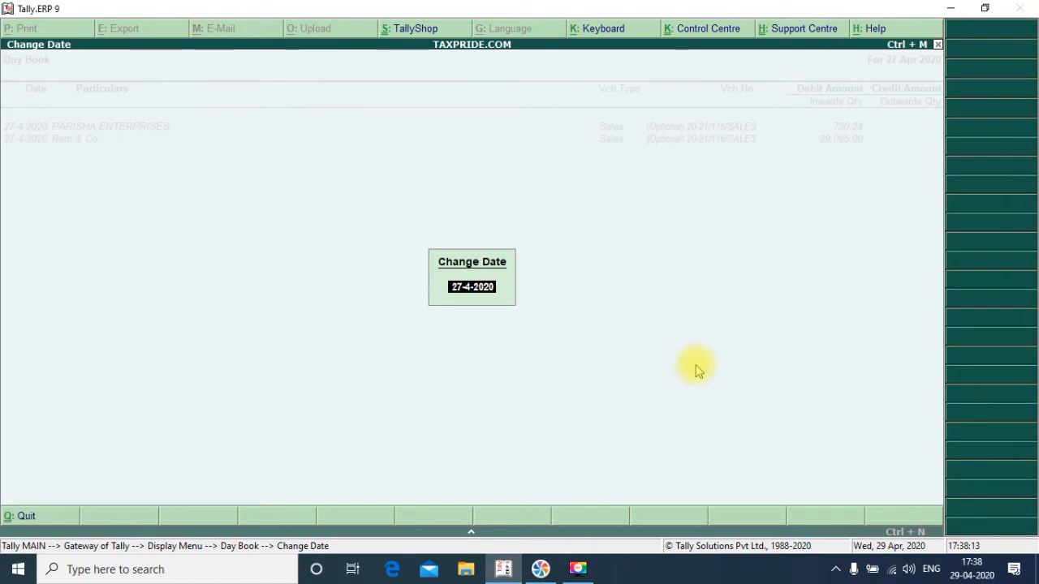
{"action": "type", "text": "27-4"}
{"action": "key", "text": "Return"}
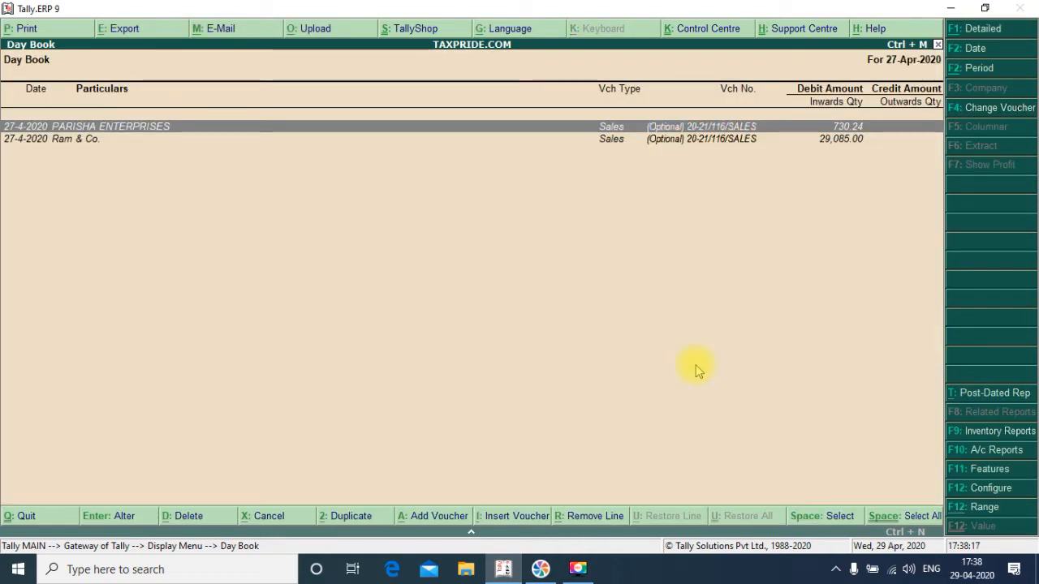
{"action": "key", "text": "alt+F2"}
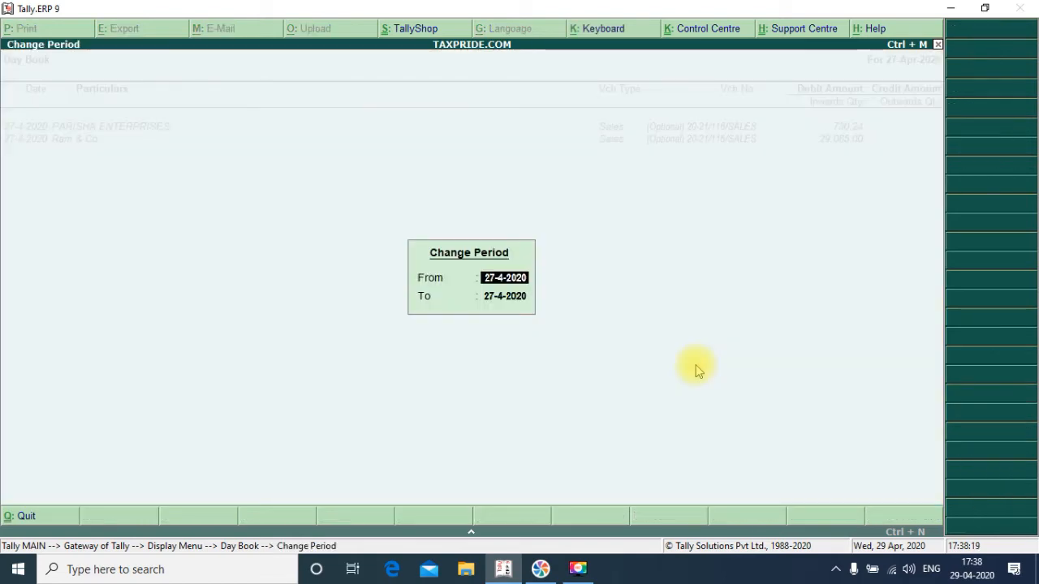
{"action": "key", "text": "Escape"}
{"action": "key", "text": "Escape"}
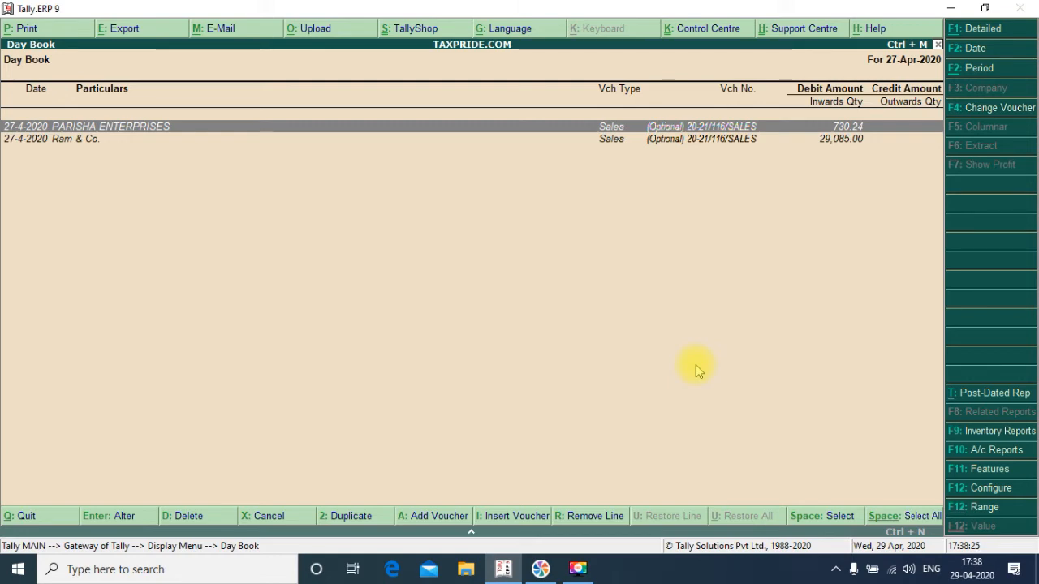
{"action": "key", "text": "alt+F2"}
{"action": "key", "text": "BackSpace"}
{"action": "key", "text": "Escape"}
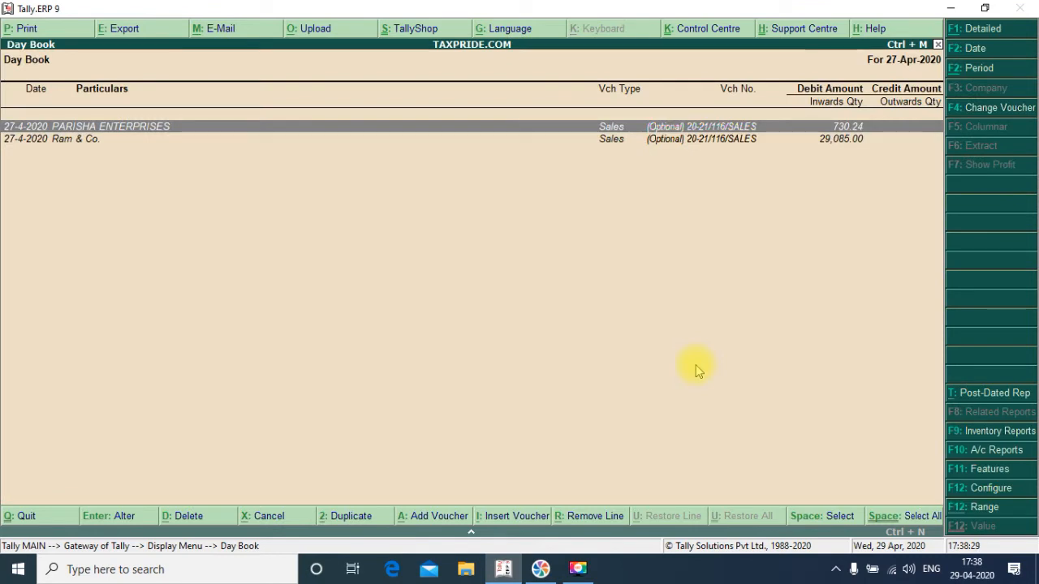
{"action": "key", "text": "F2"}
{"action": "key", "text": "BackSpace"}
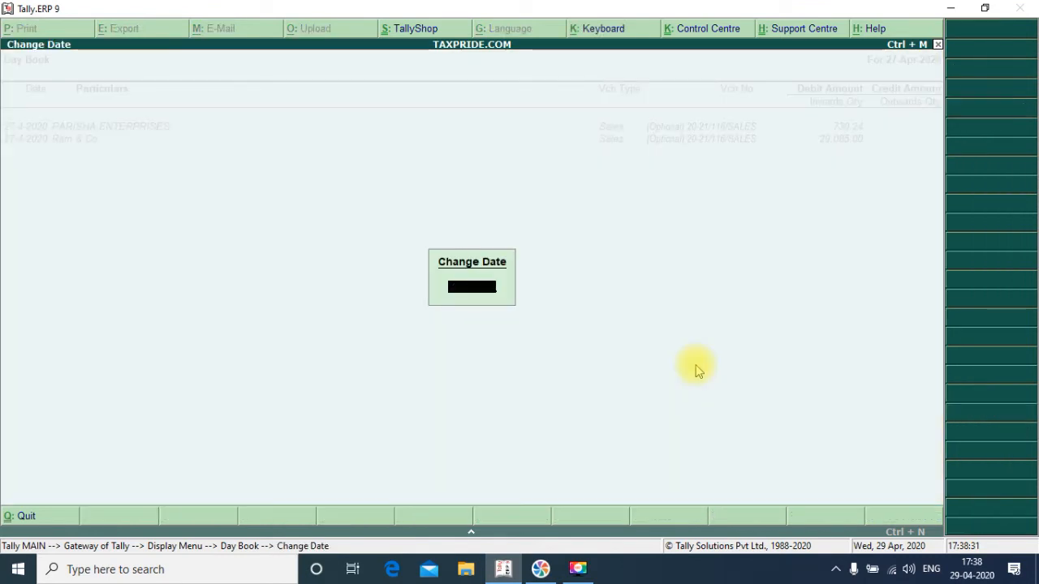
{"action": "key", "text": "Escape"}
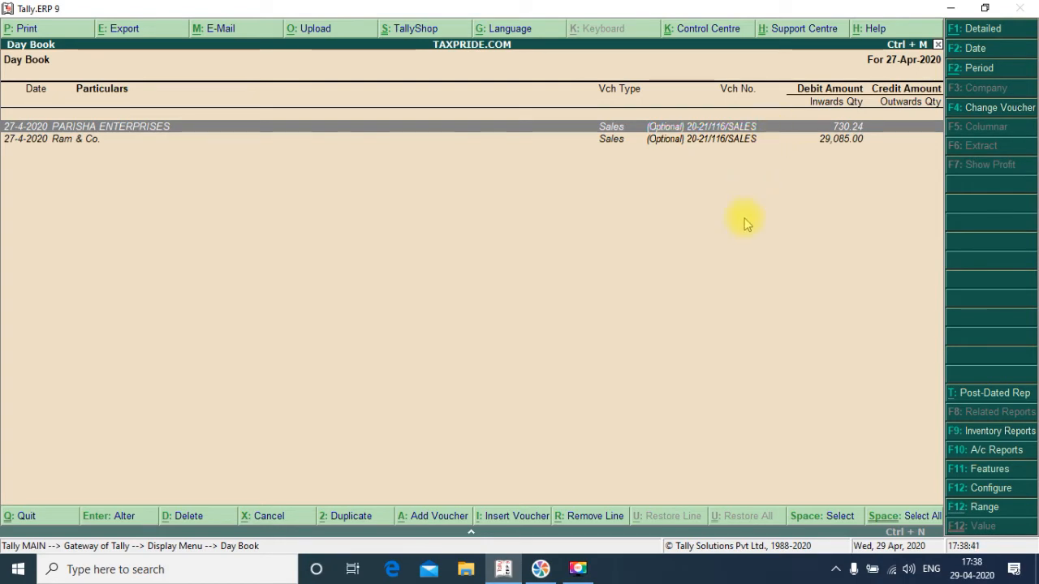
View the optional PARISHA ENTERPRISES voucher from the Day Book and close it without changes
{"action": "key", "text": "Return"}
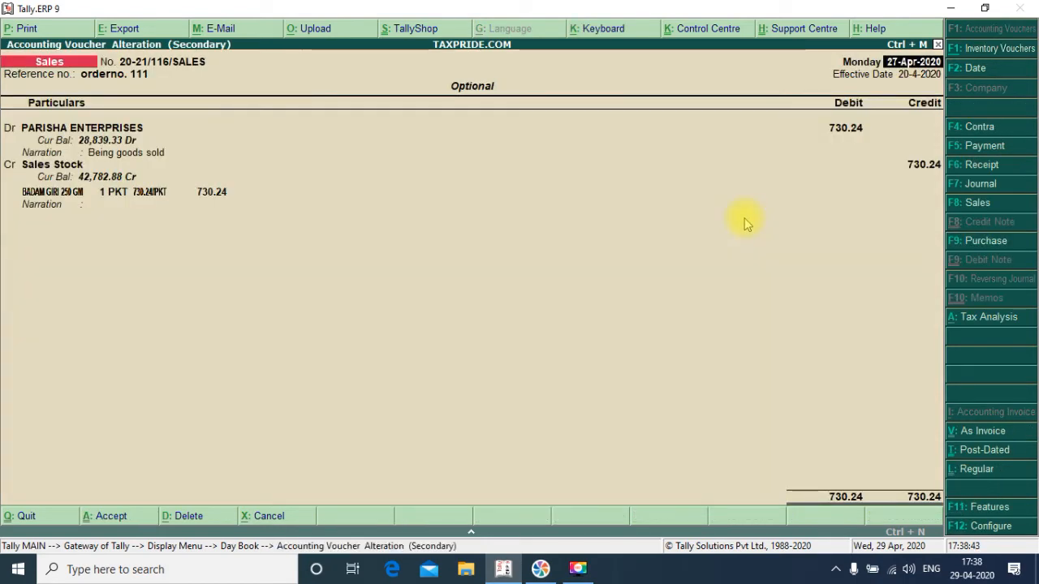
{"action": "key", "text": "Escape"}
{"action": "key", "text": "Return"}
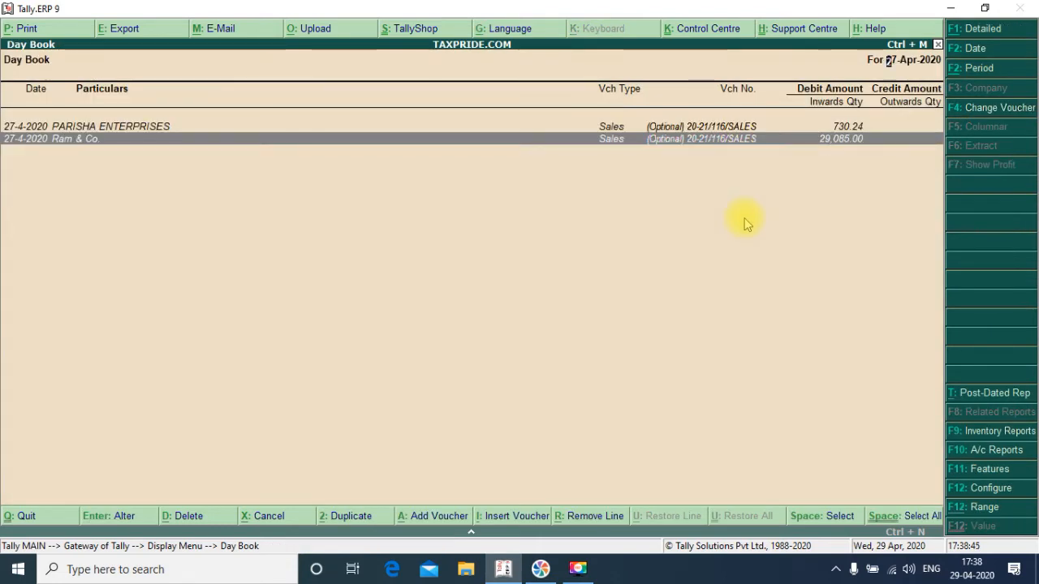
Convert the optional Ram & Co. sales voucher to a regular voucher, save it and skip printing
{"action": "key", "text": "Return"}
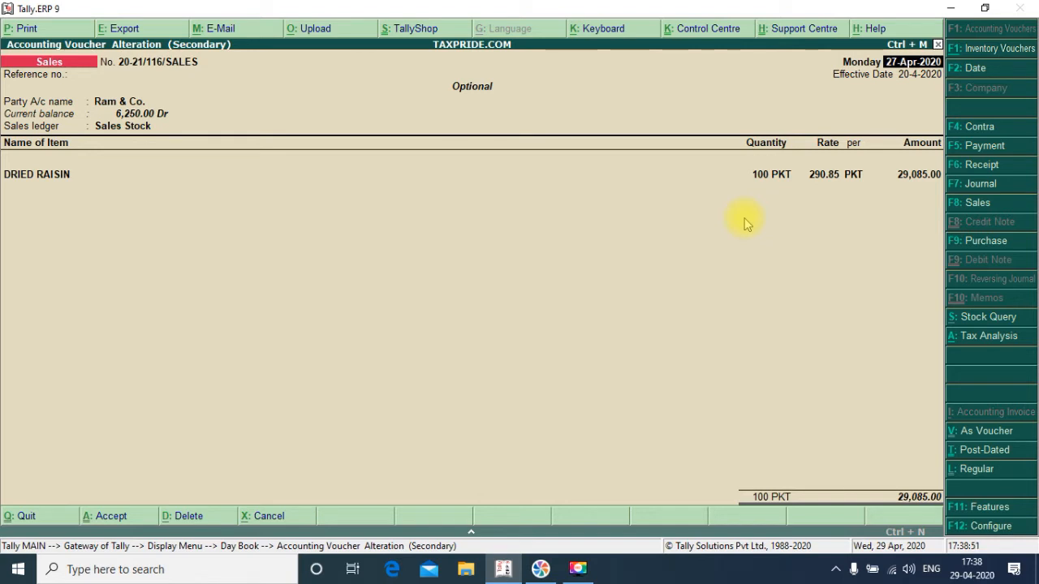
{"action": "key", "text": "ctrl+l"}
{"action": "key", "text": "Return"}
{"action": "key", "text": "Return"}
{"action": "key", "text": "Return"}
{"action": "key", "text": "Return"}
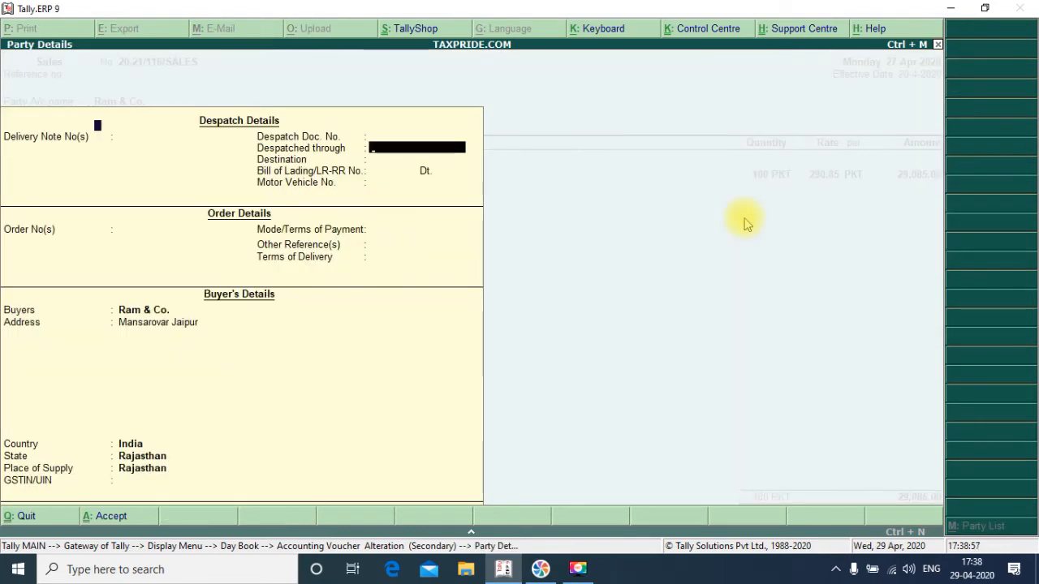
{"action": "key", "text": "Return"}
{"action": "key", "text": "Return"}
{"action": "key", "text": "Return"}
{"action": "key", "text": "Return"}
{"action": "key", "text": "Return"}
{"action": "key", "text": "Return"}
{"action": "key", "text": "Return"}
{"action": "key", "text": "Return"}
{"action": "key", "text": "Return"}
{"action": "key", "text": "Return"}
{"action": "key", "text": "Return"}
{"action": "key", "text": "Return"}
{"action": "key", "text": "Return"}
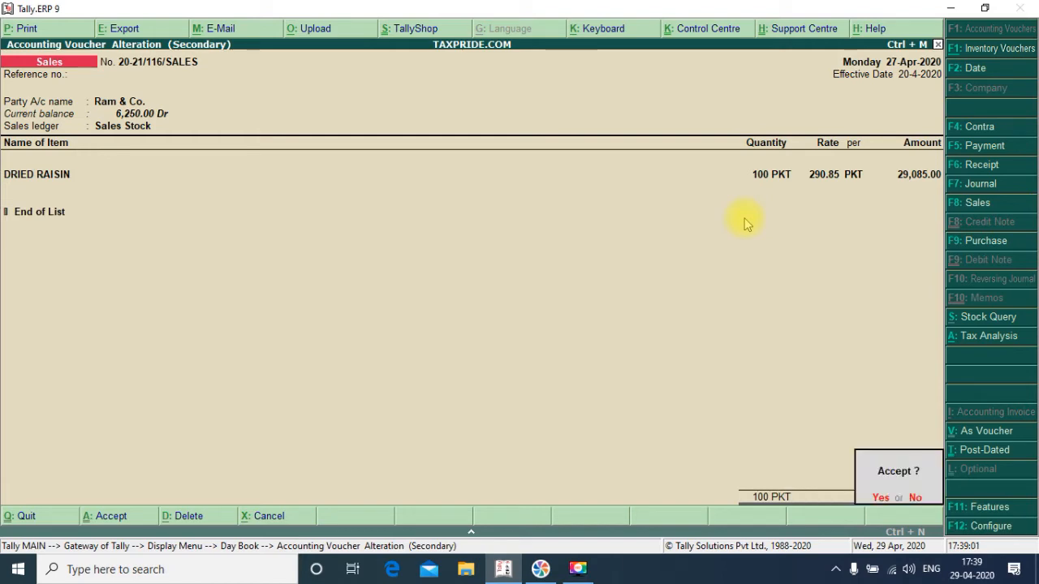
{"action": "key", "text": "Return"}
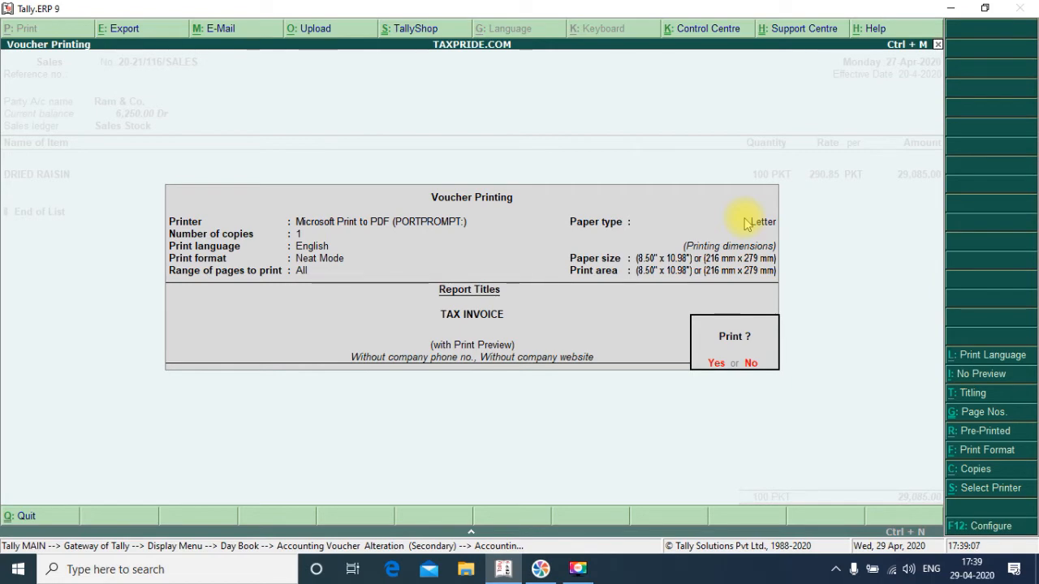
{"action": "key", "text": "Escape"}
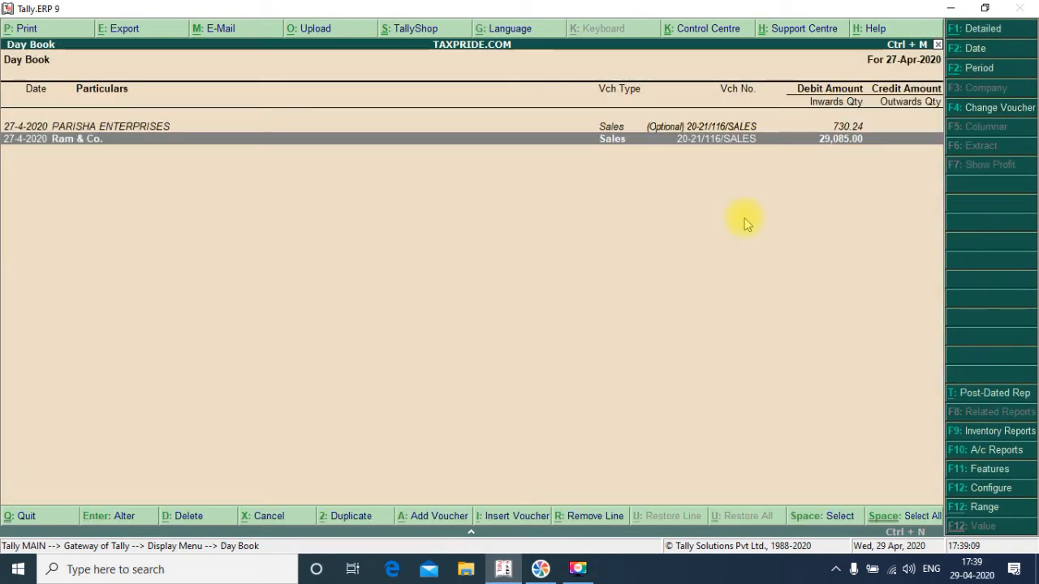
Convert the optional PARISHA ENTERPRISES sales voucher to regular, save it and check its print preview
{"action": "key", "text": "Up"}
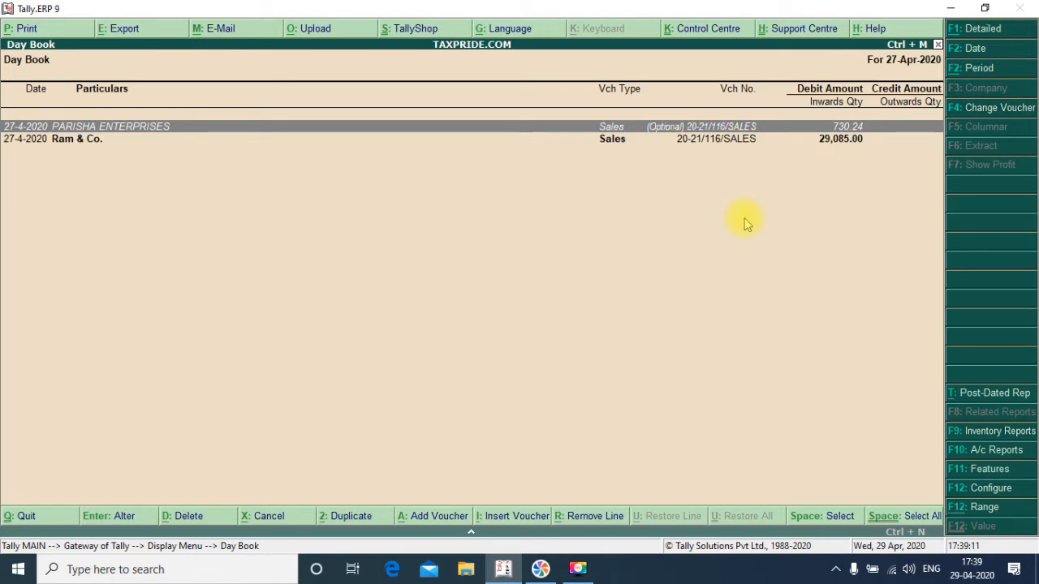
{"action": "key", "text": "Return"}
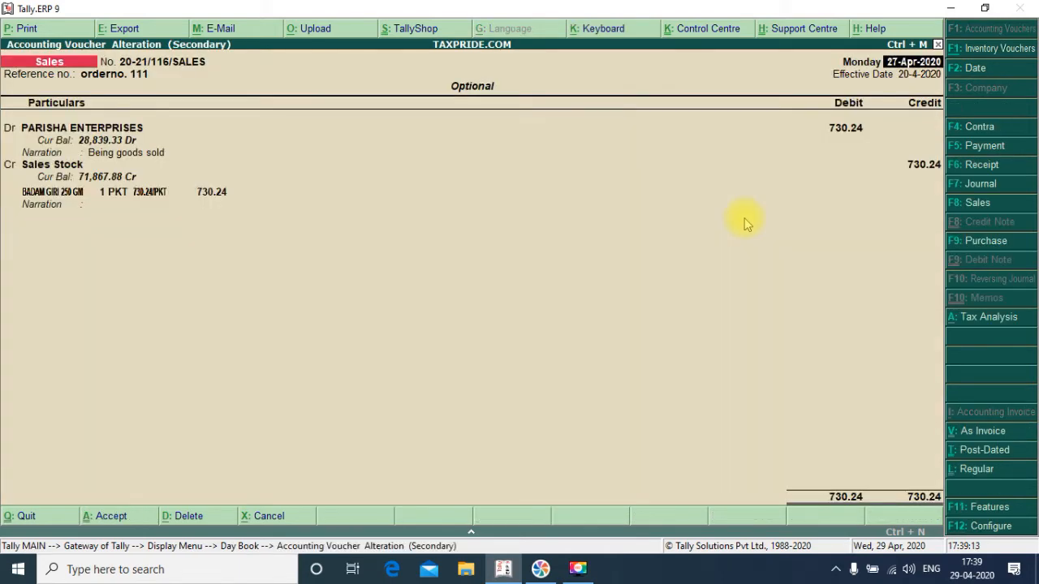
{"action": "key", "text": "ctrl+l"}
{"action": "key", "text": "Return"}
{"action": "key", "text": "Return"}
{"action": "key", "text": "Return"}
{"action": "key", "text": "Return"}
{"action": "key", "text": "Return"}
{"action": "key", "text": "Return"}
{"action": "key", "text": "Return"}
{"action": "key", "text": "Return"}
{"action": "key", "text": "Return"}
{"action": "key", "text": "Return"}
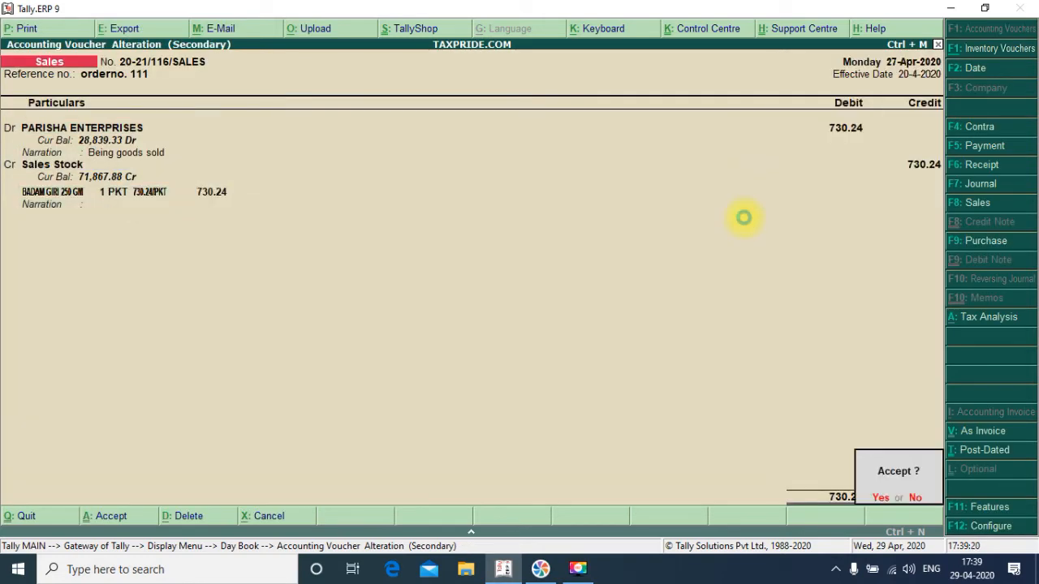
{"action": "key", "text": "alt+p"}
{"action": "key", "text": "Return"}
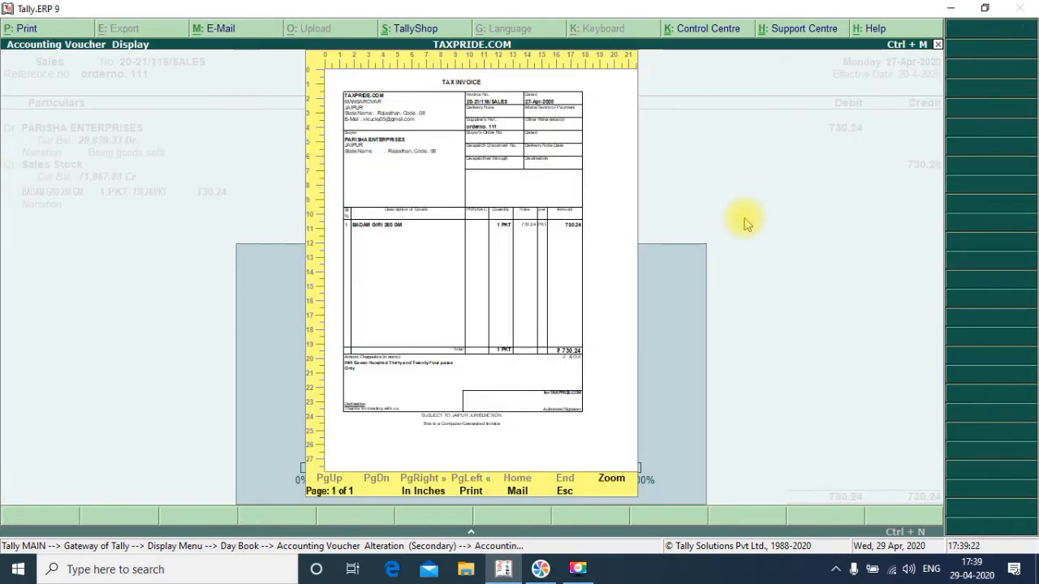
{"action": "key", "text": "Escape"}
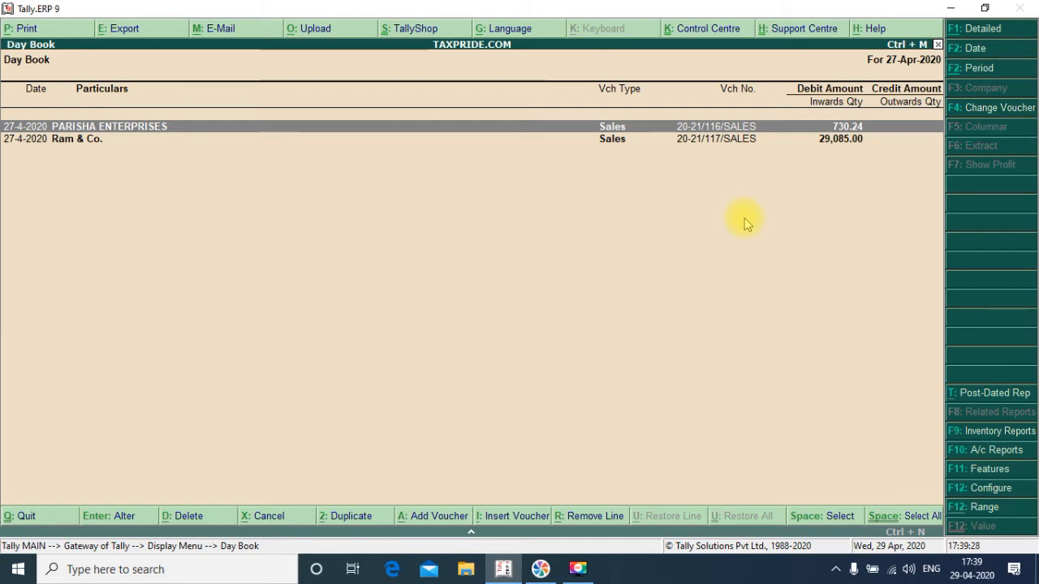
Leave the Day Book and return to the Gateway of Tally
{"action": "key", "text": "Escape"}
{"action": "key", "text": "Escape"}
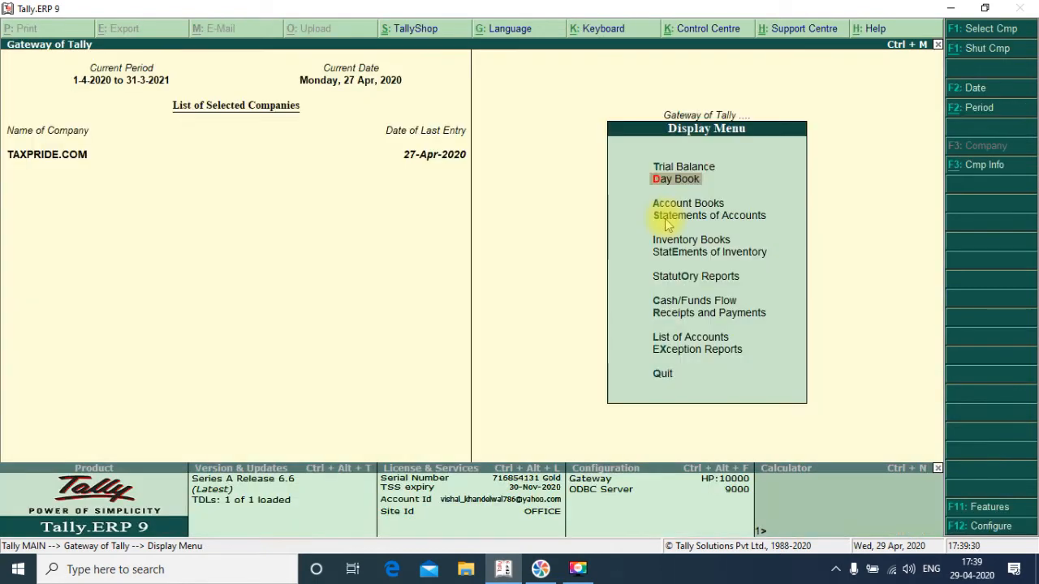
{"action": "key", "text": "Return"}
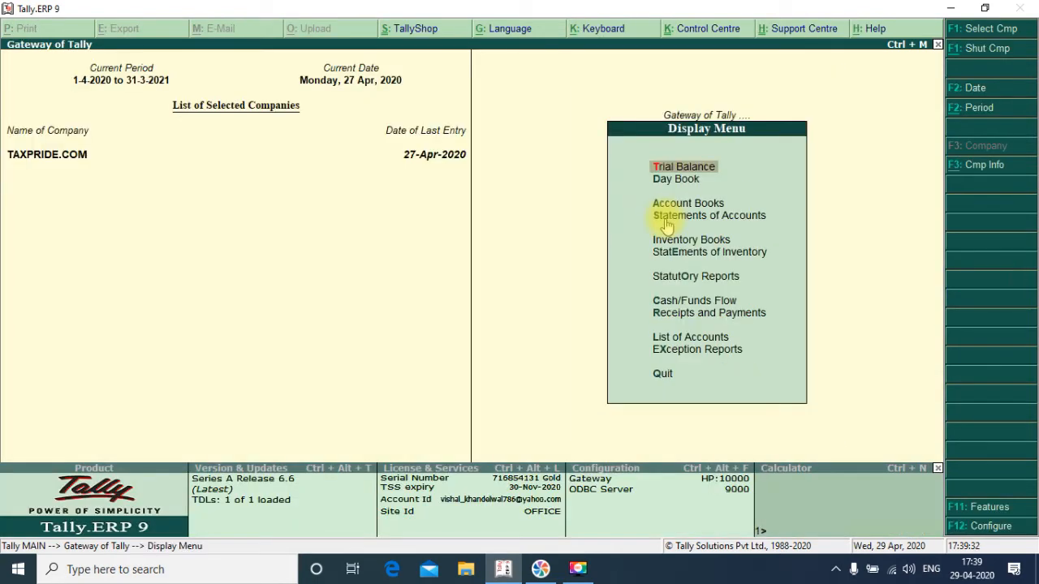
{"action": "key", "text": "Down"}
{"action": "key", "text": "Return"}
{"action": "key", "text": "Escape"}
{"action": "key", "text": "Escape"}
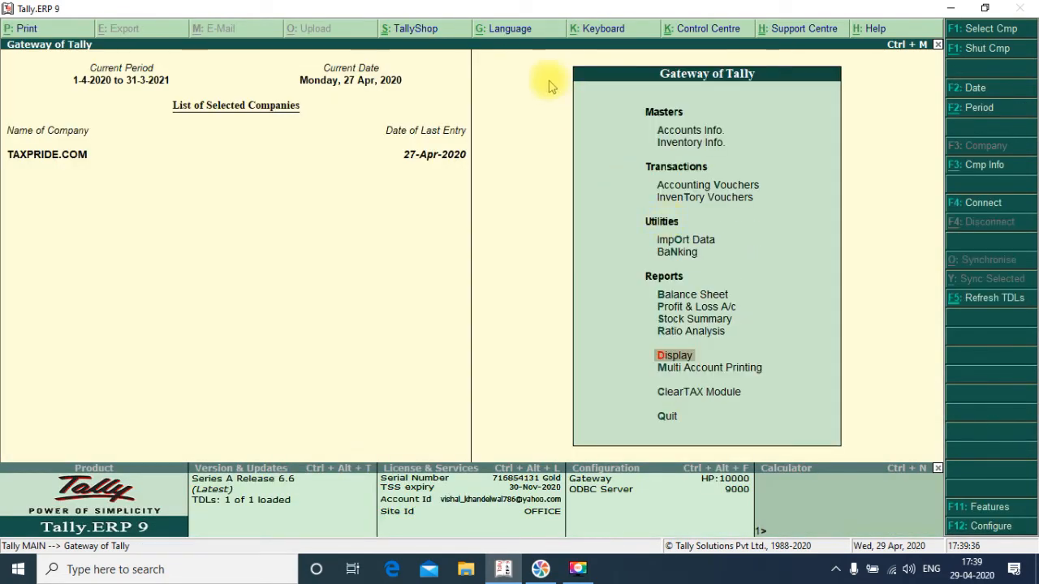
Open the Sales voucher type for alteration from the accounts masters
{"action": "key", "text": "Up"}
{"action": "key", "text": "Up"}
{"action": "key", "text": "Up"}
{"action": "key", "text": "Up"}
{"action": "key", "text": "Up"}
{"action": "key", "text": "Up"}
{"action": "key", "text": "Up"}
{"action": "key", "text": "Up"}
{"action": "key", "text": "Up"}
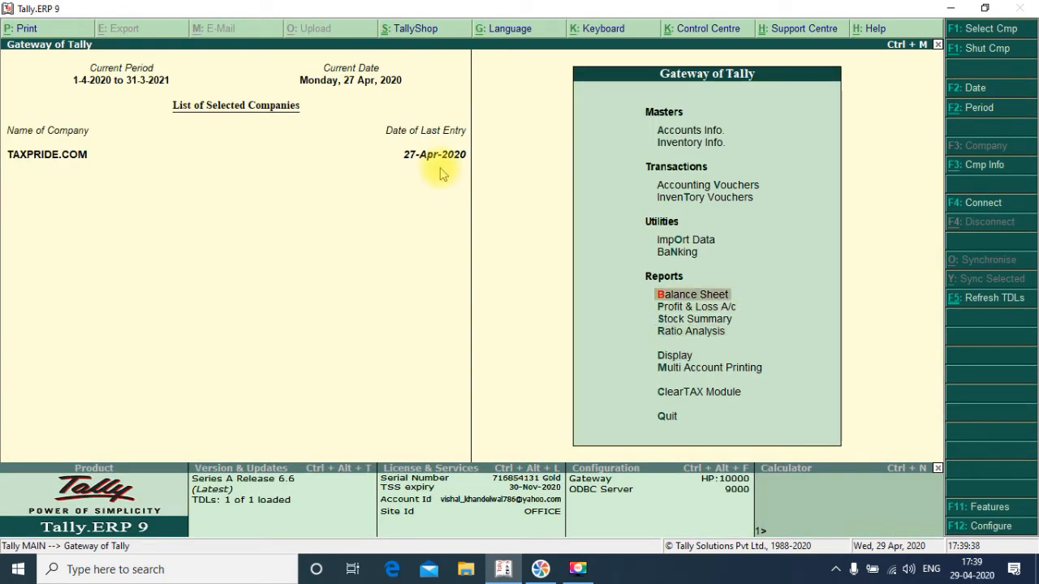
{"action": "key", "text": "Up"}
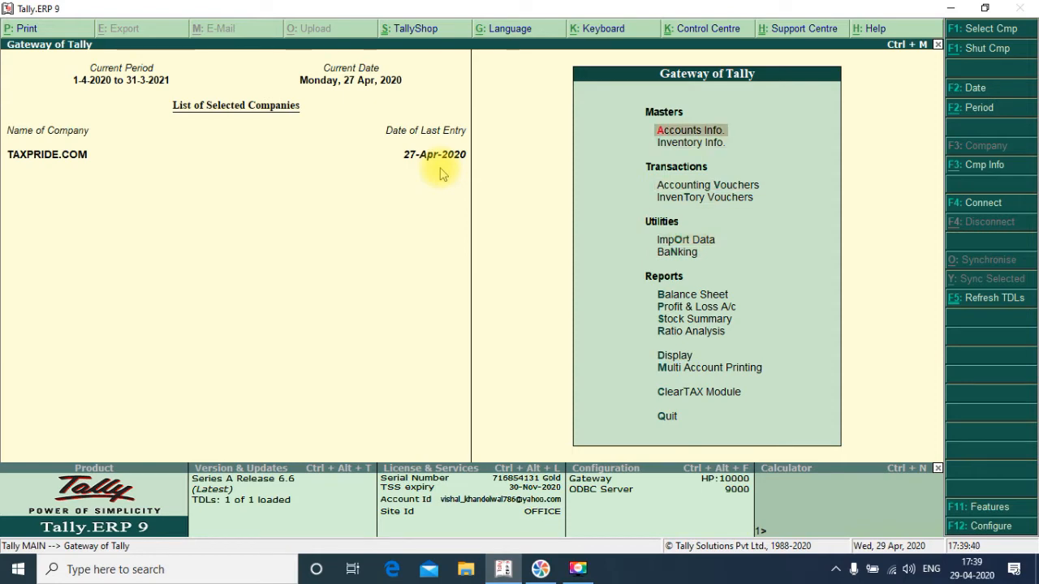
{"action": "key", "text": "Return"}
{"action": "key", "text": "Down"}
{"action": "key", "text": "Down"}
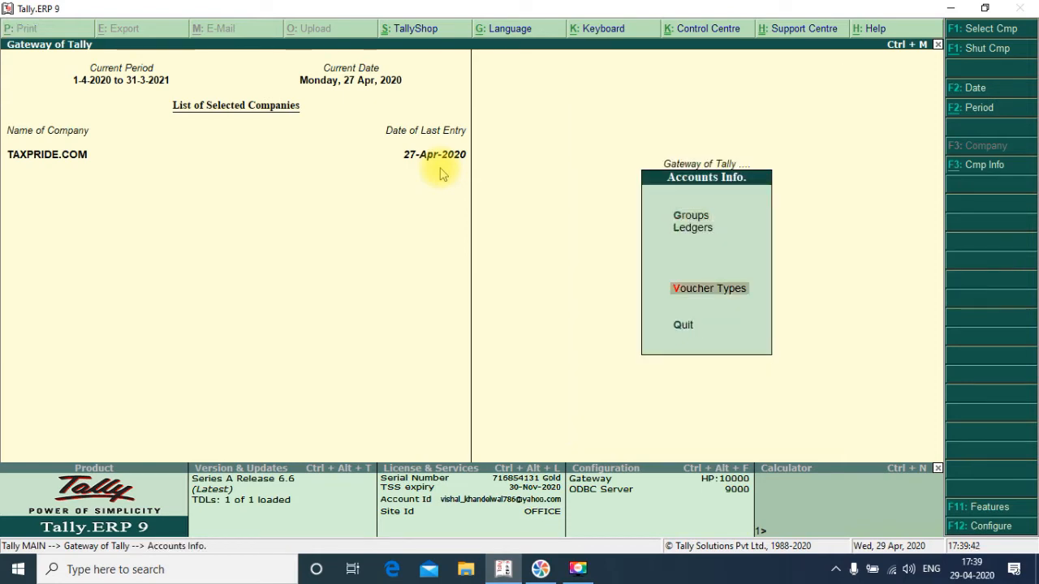
{"action": "key", "text": "Return"}
{"action": "key", "text": "Down"}
{"action": "key", "text": "Down"}
{"action": "key", "text": "Return"}
{"action": "type", "text": "A"}
{"action": "key", "text": "Down"}
{"action": "key", "text": "Down"}
{"action": "key", "text": "Down"}
{"action": "key", "text": "Down"}
{"action": "key", "text": "Down"}
{"action": "key", "text": "Down"}
{"action": "key", "text": "Down"}
{"action": "key", "text": "Down"}
{"action": "key", "text": "Down"}
{"action": "key", "text": "Down"}
{"action": "key", "text": "Down"}
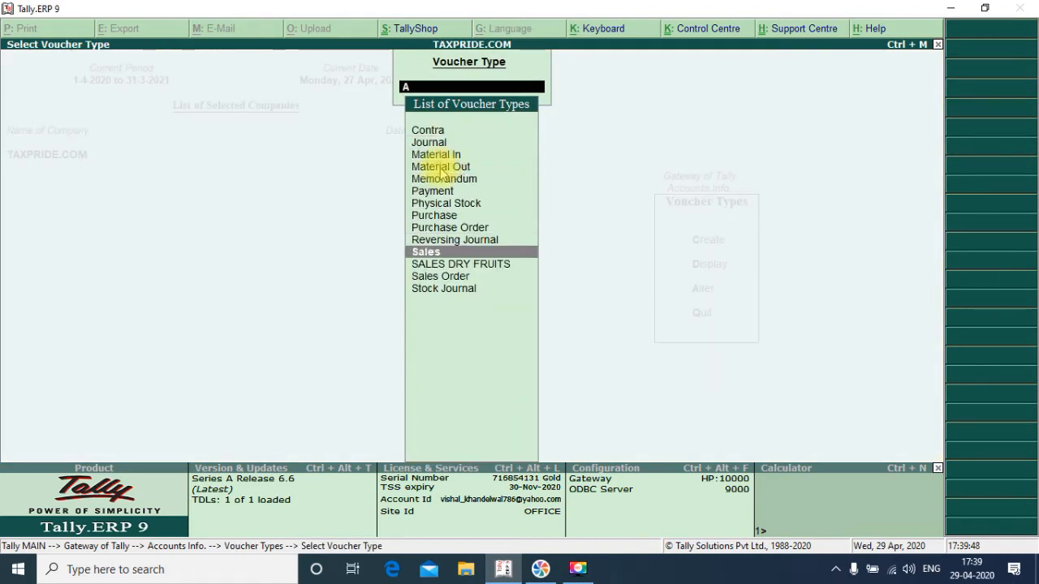
{"action": "key", "text": "Return"}
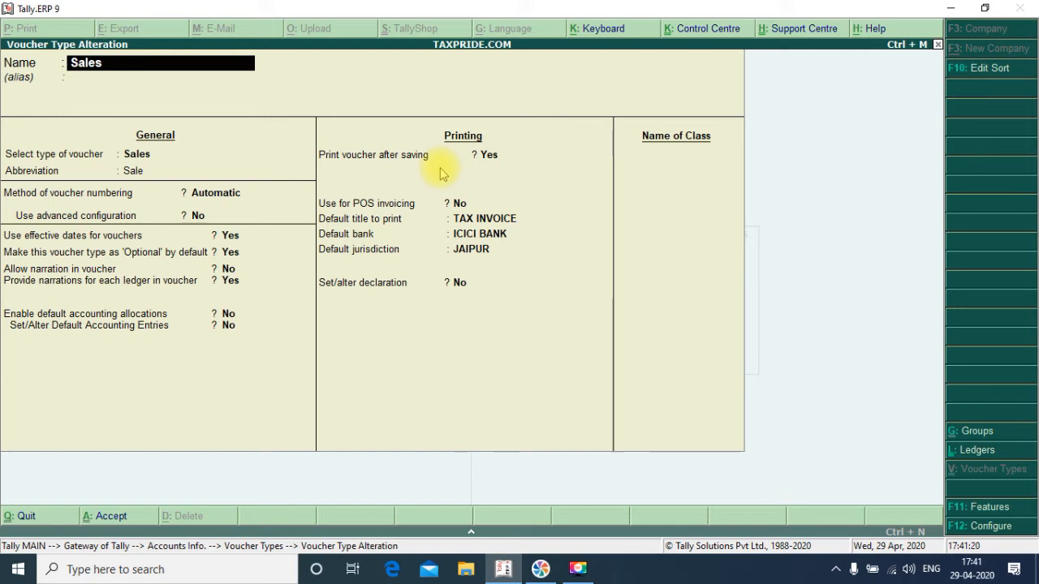
Enable default accounting allocations for the Sales voucher type and open its default accounting entries for setting
{"action": "key", "text": "Return"}
{"action": "key", "text": "Return"}
{"action": "key", "text": "Return"}
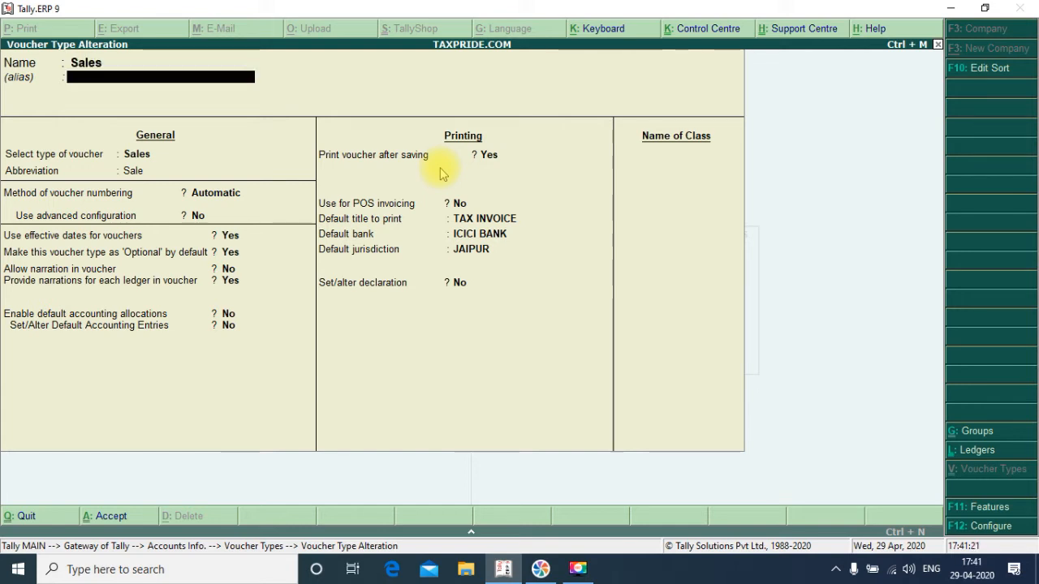
{"action": "key", "text": "Return"}
{"action": "key", "text": "Return"}
{"action": "key", "text": "Return"}
{"action": "key", "text": "Return"}
{"action": "key", "text": "Return"}
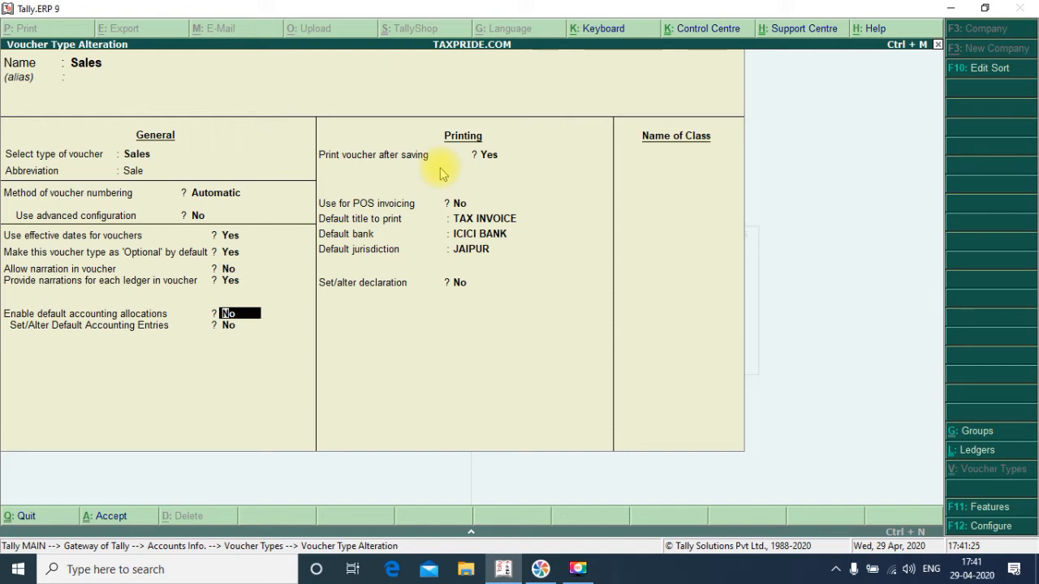
{"action": "key", "text": "y"}
{"action": "key", "text": "Return"}
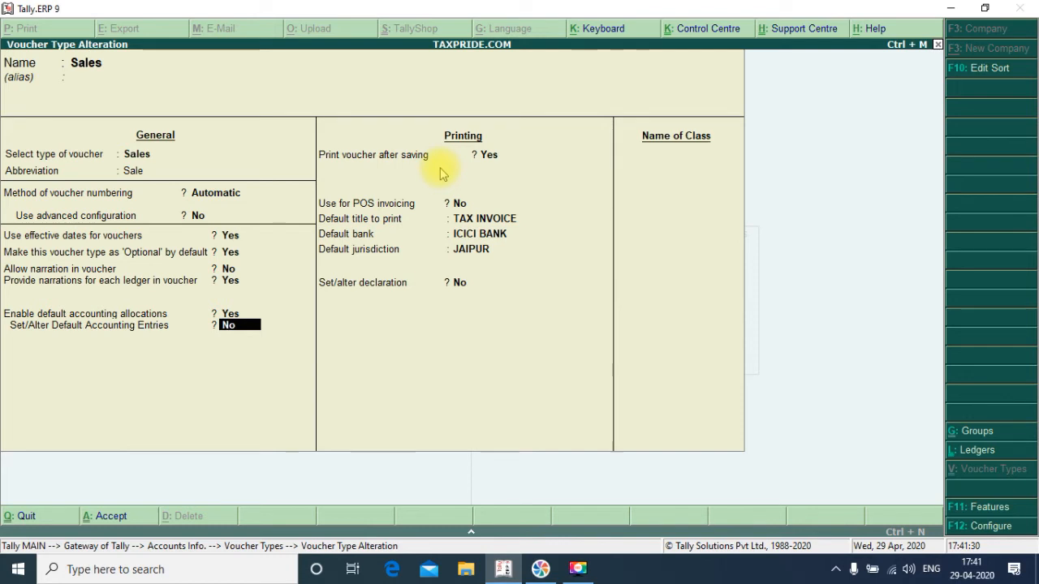
{"action": "type", "text": "y"}
{"action": "key", "text": "Return"}
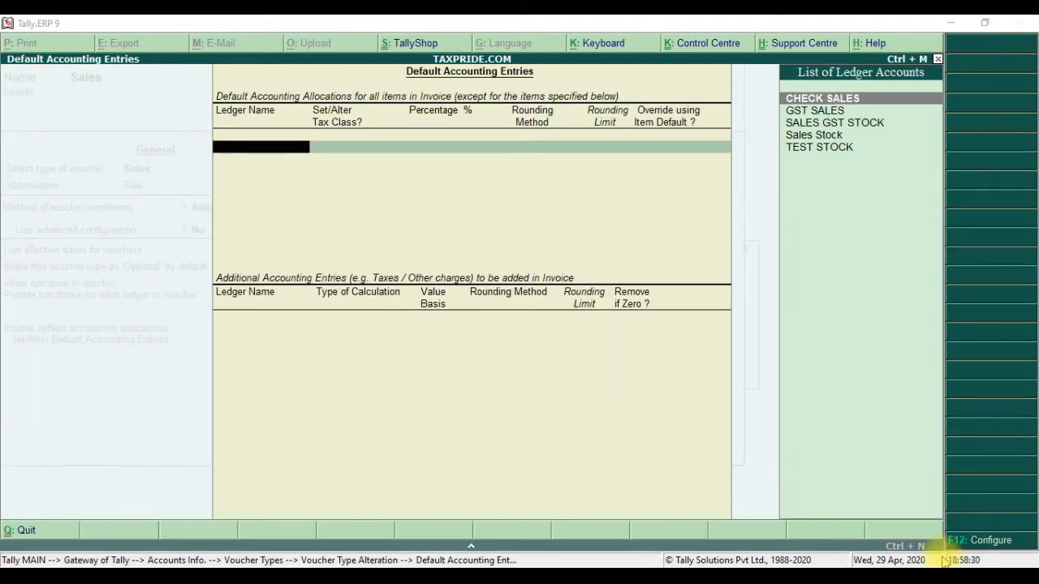
{"action": "key", "text": "Down"}
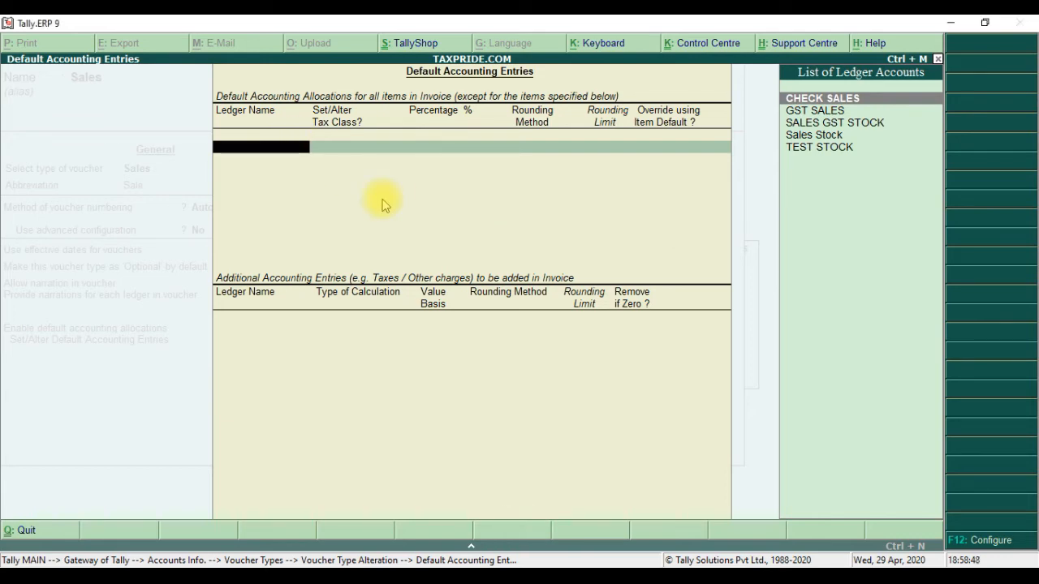
Allocate 100% of all invoice items to the Sales Stock ledger by default, without altering the tax class
{"action": "key", "text": "Down"}
{"action": "key", "text": "Down"}
{"action": "key", "text": "Down"}
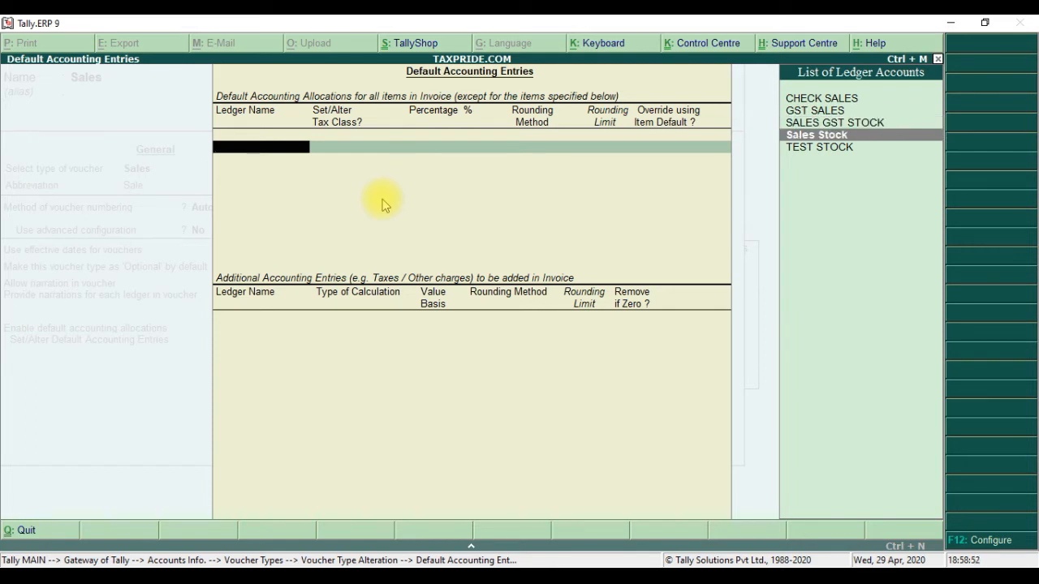
{"action": "key", "text": "Return"}
{"action": "key", "text": "Return"}
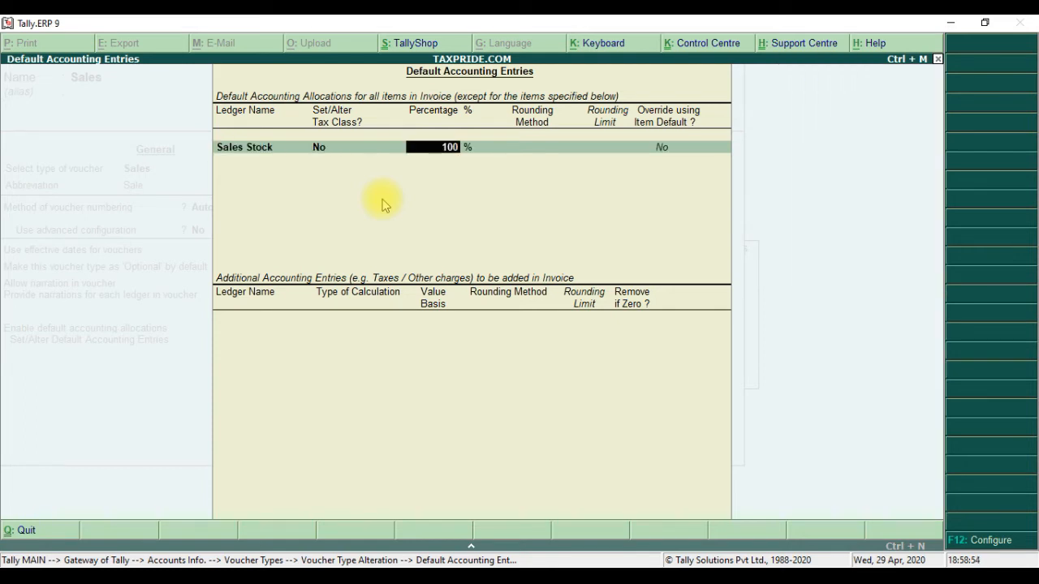
{"action": "key", "text": "Return"}
{"action": "key", "text": "Return"}
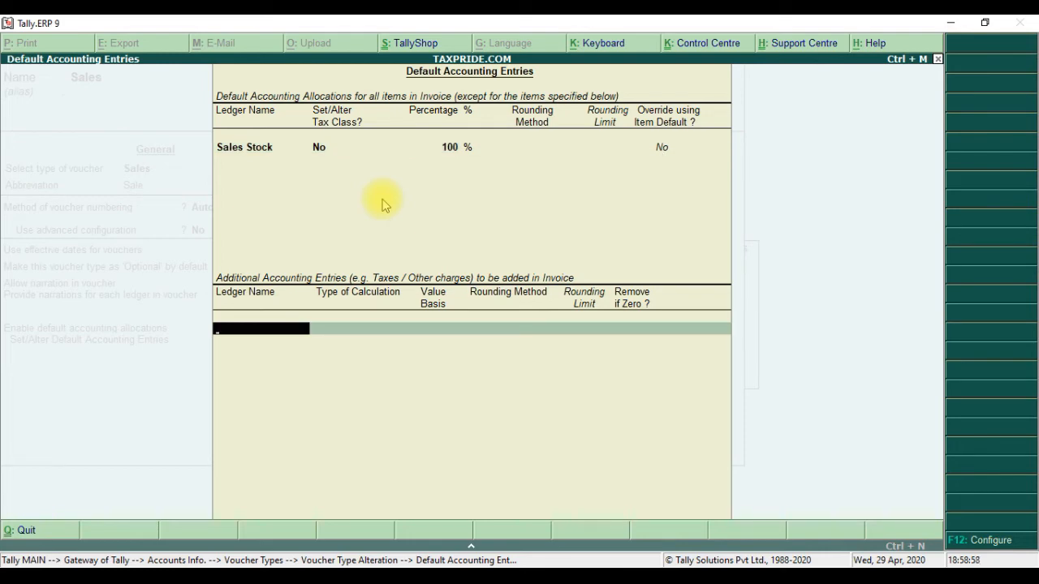
Create a new ledger named DISCOUNT ALLOWED CHECK under Indirect Expenses for the additional accounting entries
{"action": "type", "text": "DI"}
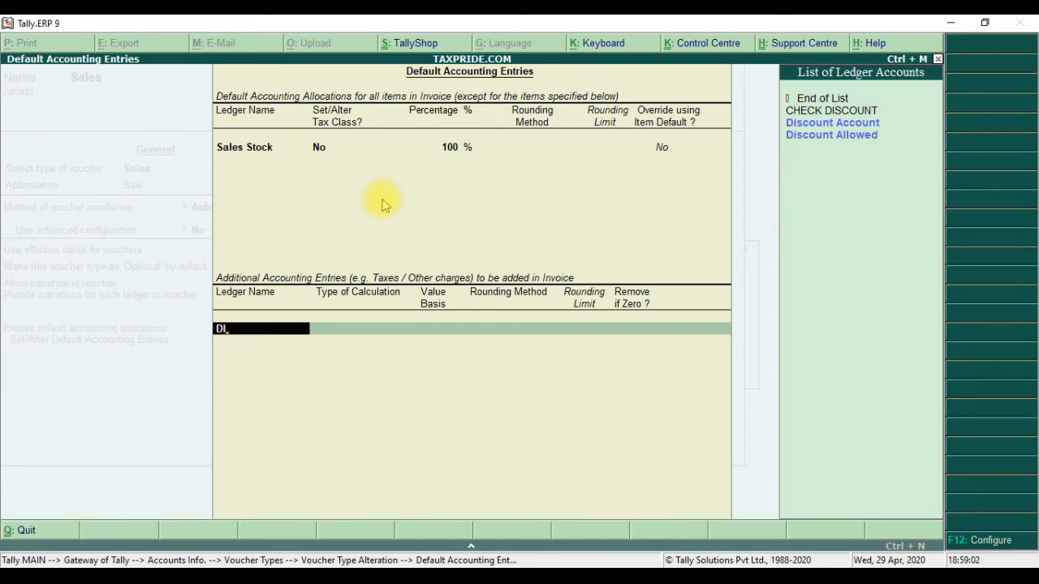
{"action": "key", "text": "alt+c"}
{"action": "type", "text": "D"}
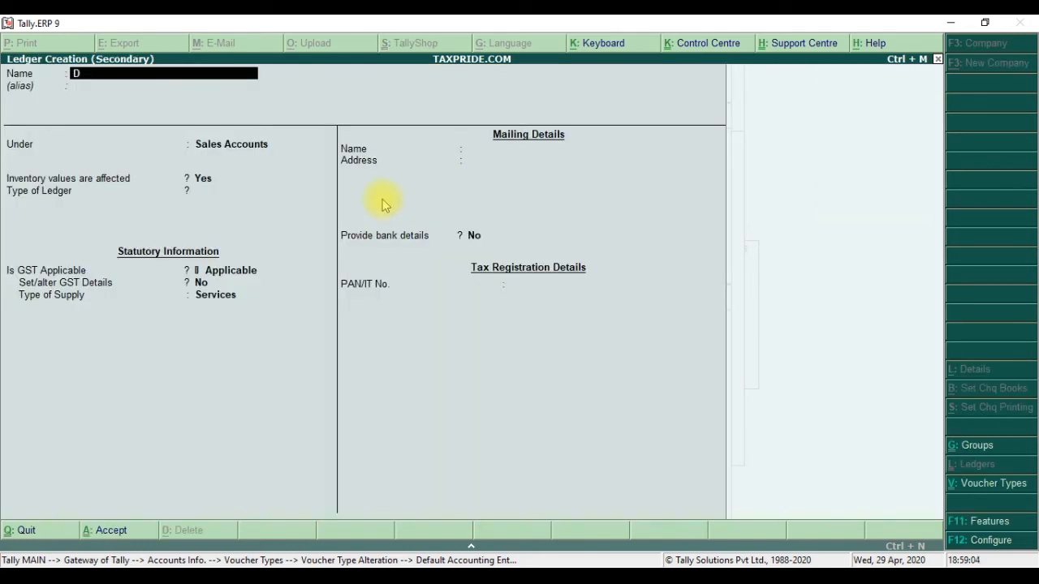
{"action": "type", "text": "ISCOUNT ALLOWED CHECK"}
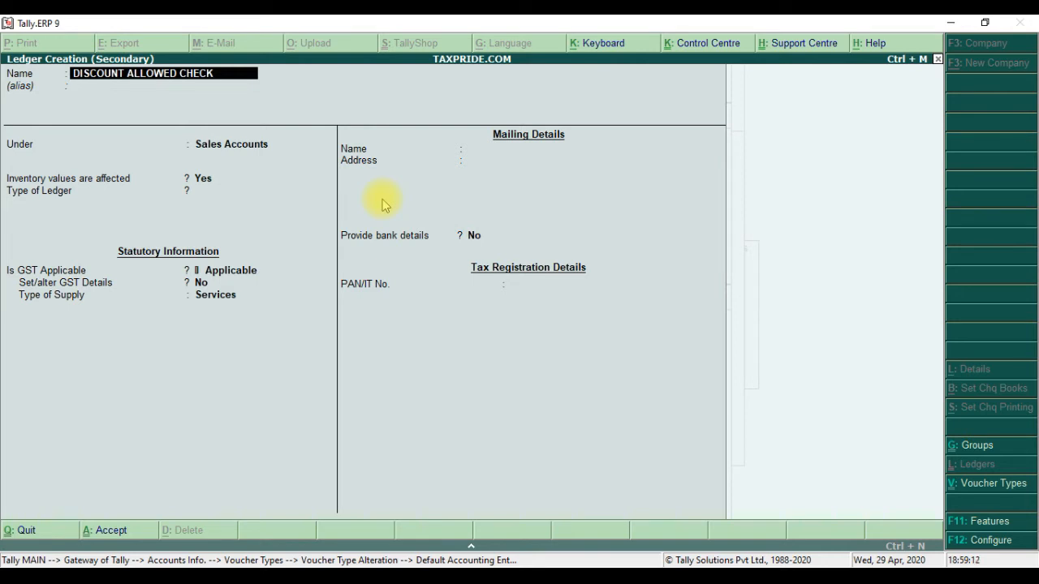
{"action": "key", "text": "Return"}
{"action": "key", "text": "Return"}
{"action": "type", "text": "INDI"}
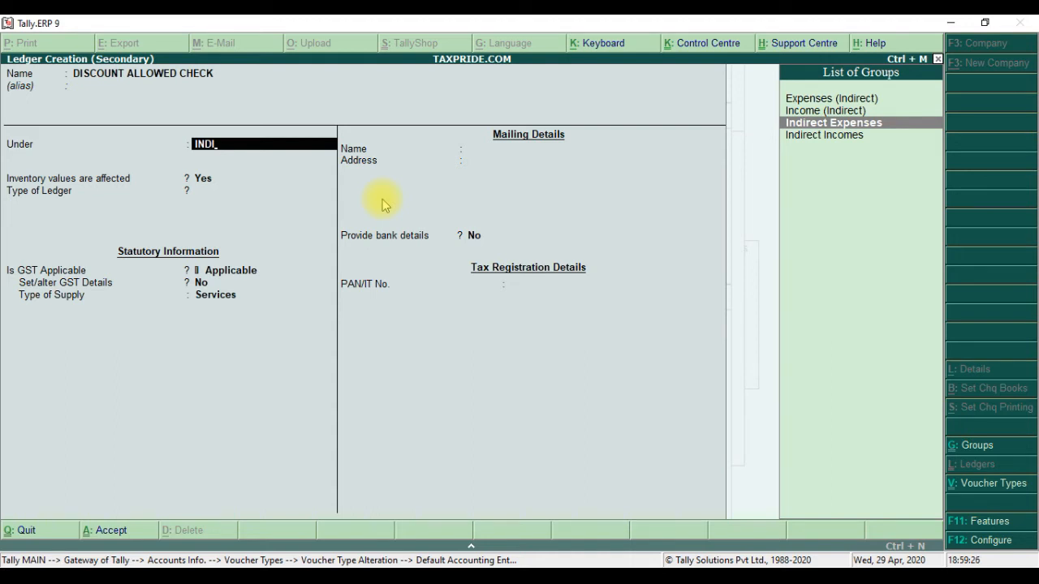
{"action": "key", "text": "Return"}
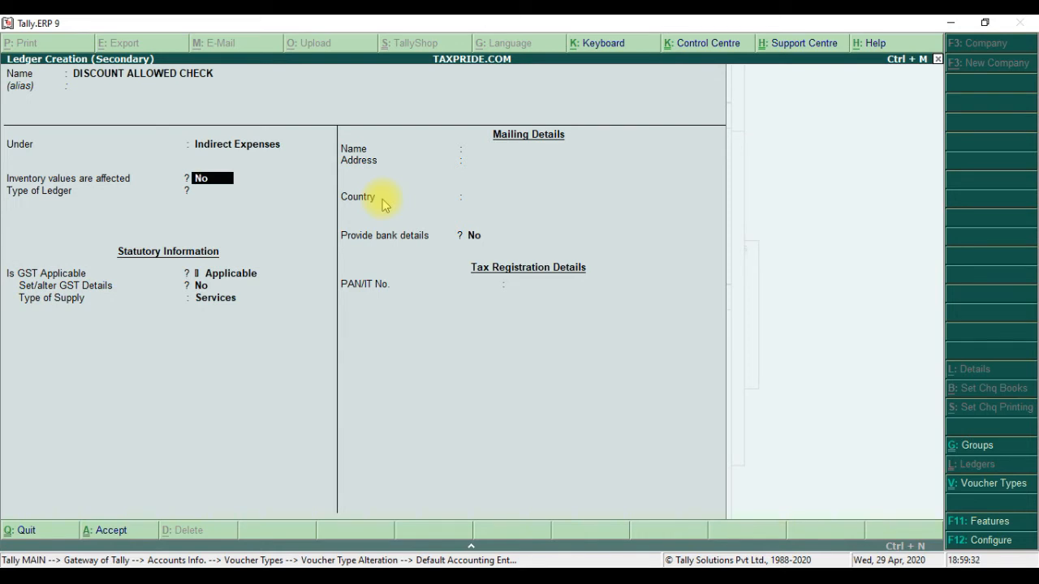
Keep inventory values unaffected, choose Discount as the ledger type and set GST applicability to Not Applicable
{"action": "key", "text": "Return"}
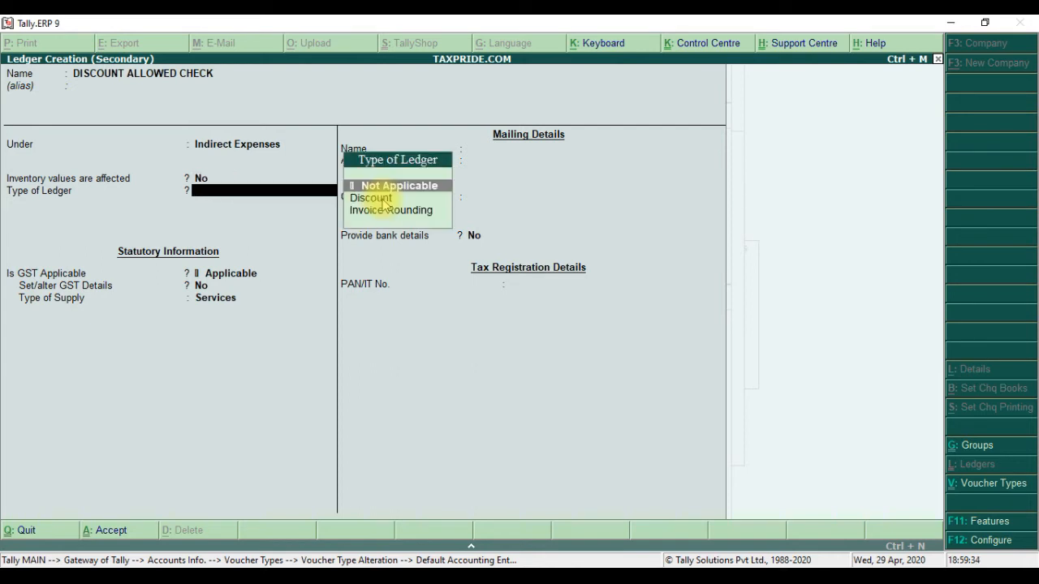
{"action": "key", "text": "Return"}
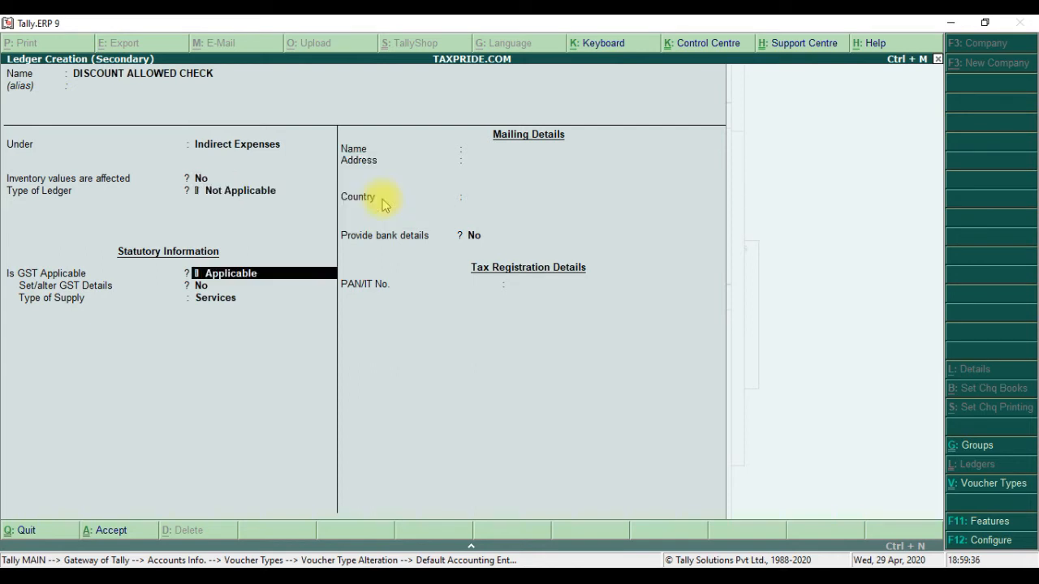
{"action": "key", "text": "BackSpace"}
{"action": "key", "text": "Down"}
{"action": "key", "text": "Return"}
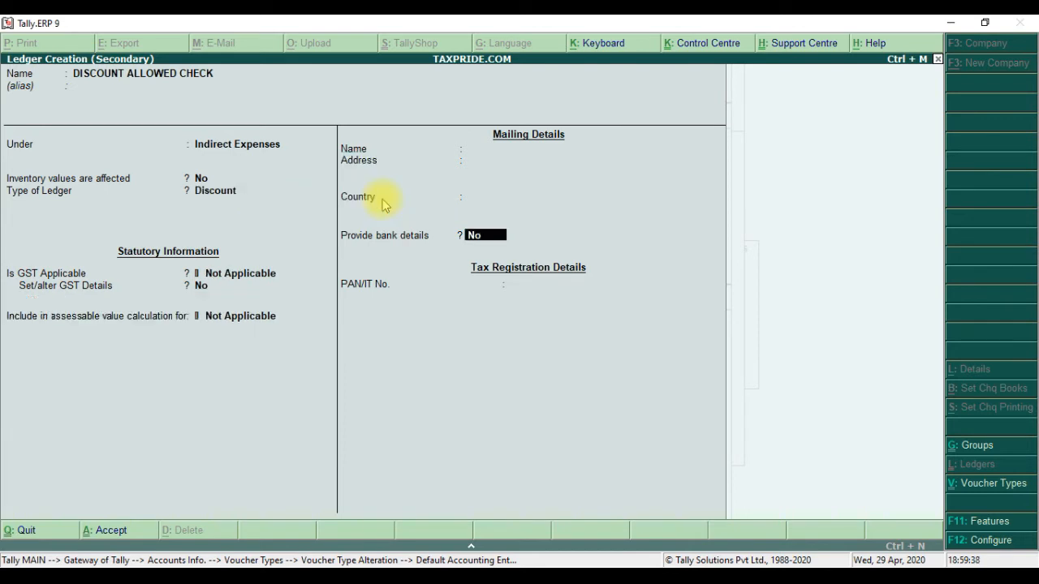
Set the discount ledger's type to Not Applicable, keep GST and assessable value calculation as Not Applicable, and save the ledger
{"action": "key", "text": "BackSpace"}
{"action": "key", "text": "Up"}
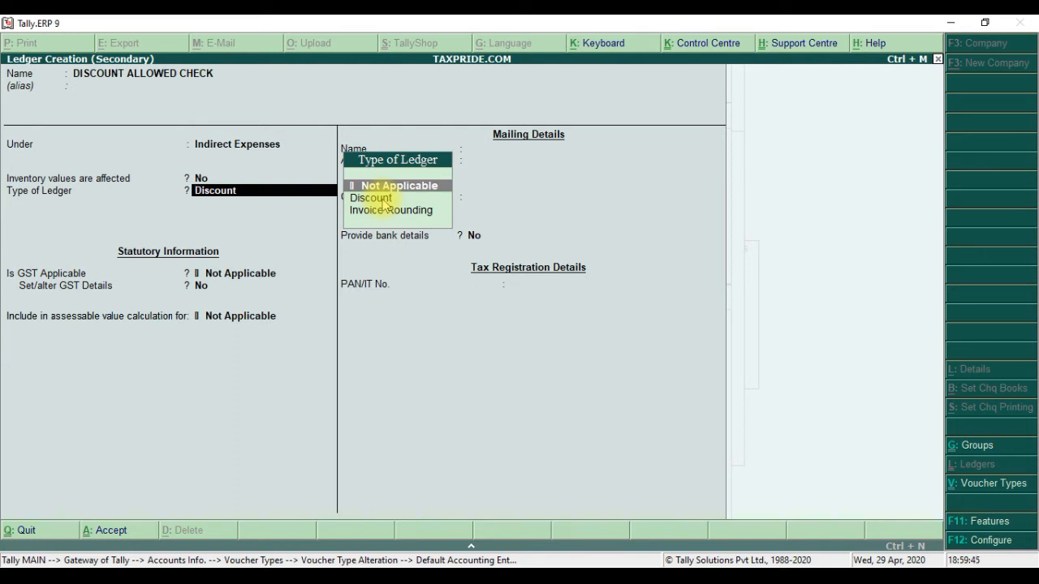
{"action": "key", "text": "Return"}
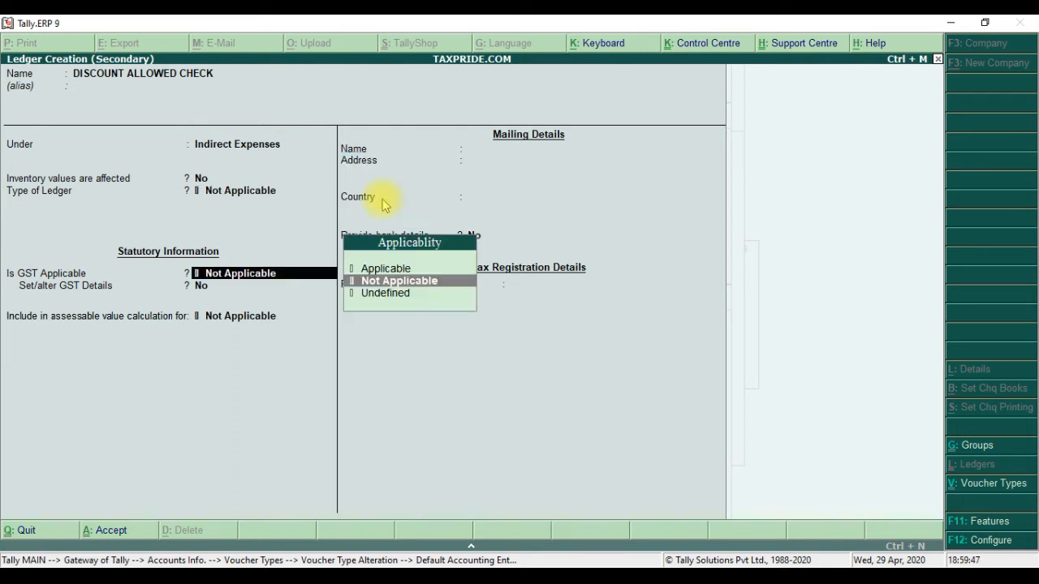
{"action": "key", "text": "Return"}
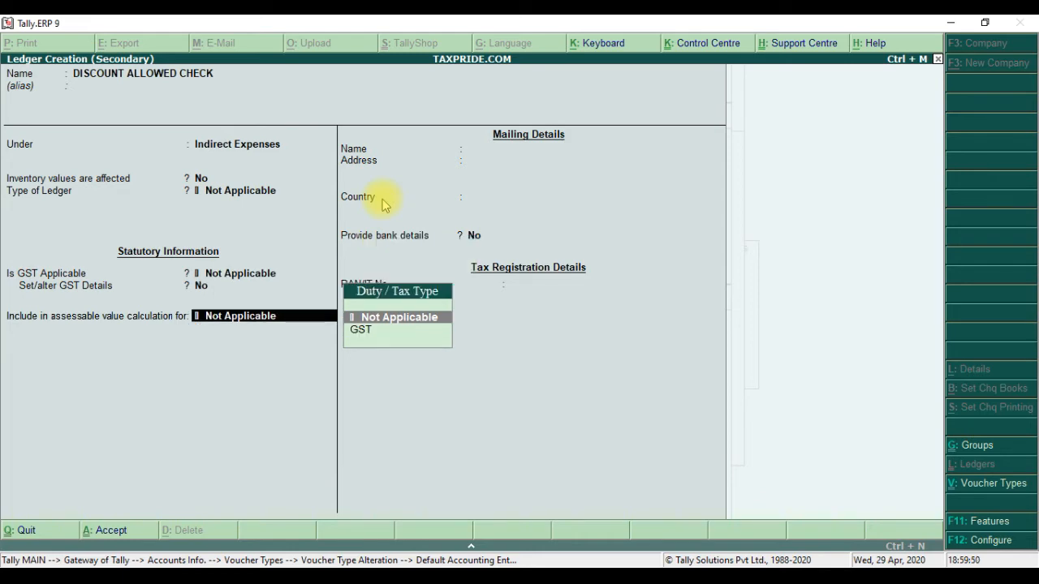
{"action": "key", "text": "Return"}
{"action": "key", "text": "Return"}
{"action": "left_click", "coordinate": [381, 198]}
{"action": "key", "text": "Return"}
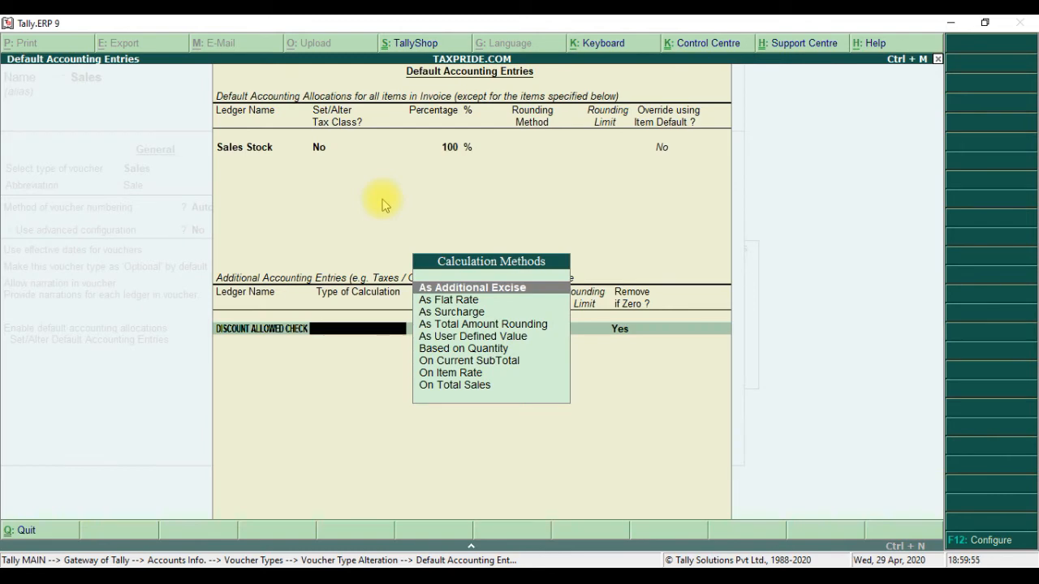
Calculate the DISCOUNT ALLOWED CHECK entry As Flat Rate with value basis -500, rounding Not Applicable and removal if zero
{"action": "key", "text": "Down"}
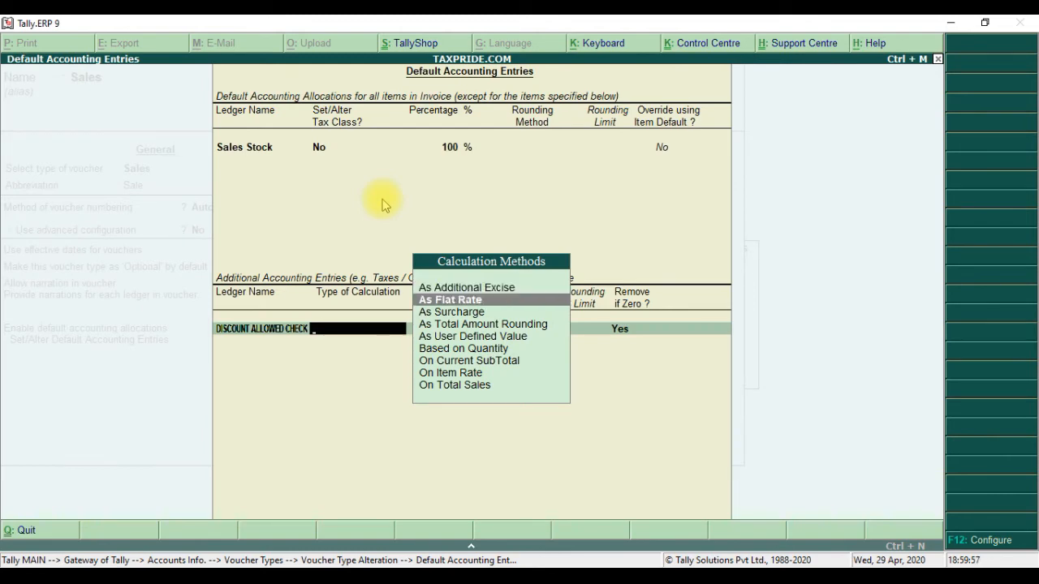
{"action": "key", "text": "Return"}
{"action": "type", "text": "-500"}
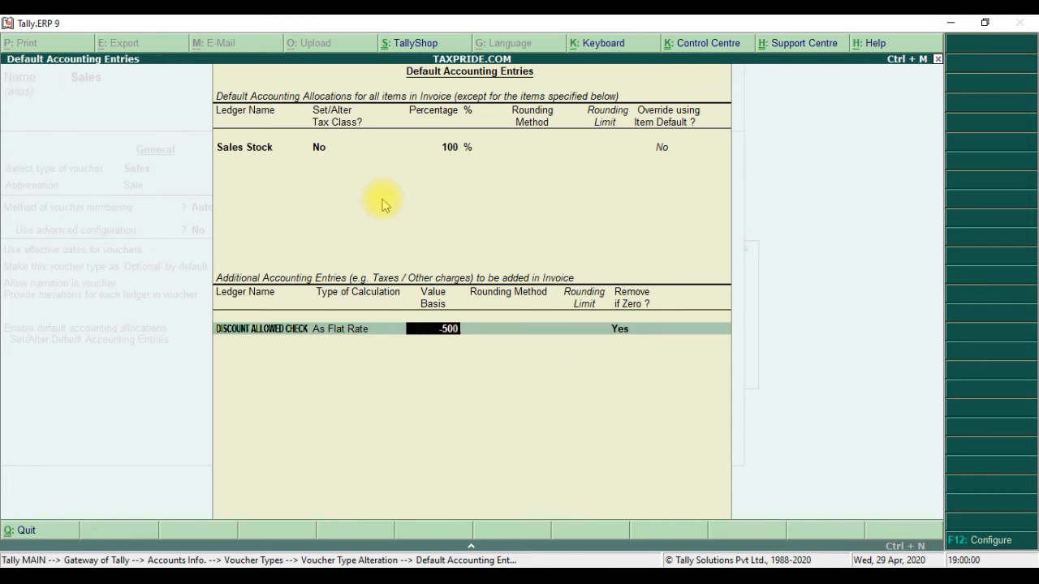
{"action": "key", "text": "Return"}
{"action": "key", "text": "Return"}
{"action": "key", "text": "Return"}
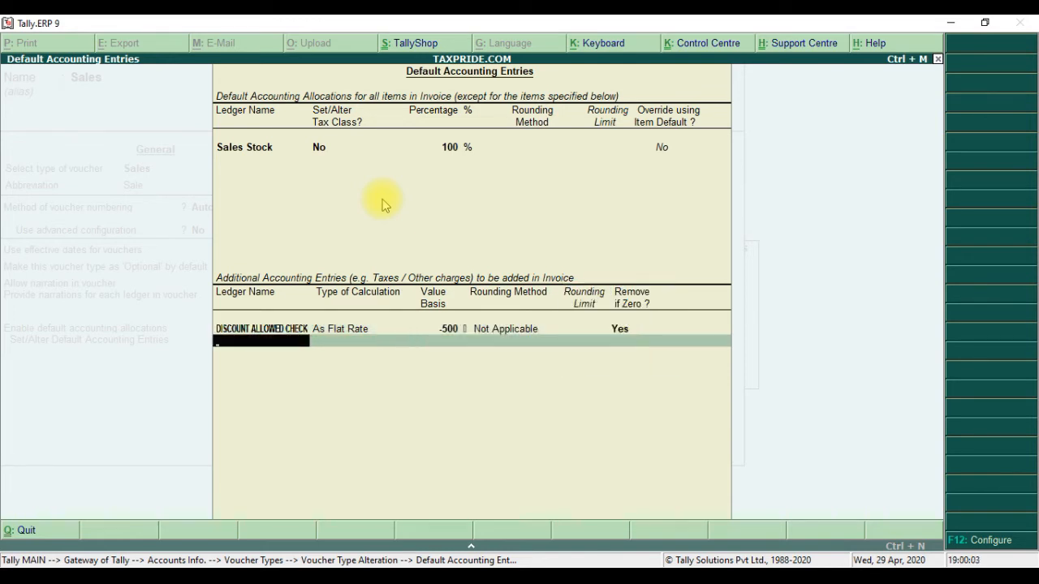
Create another additional-entry ledger named FREIGHT ON SALES CHECK under Indirect Incomes
{"action": "key", "text": "alt+c"}
{"action": "type", "text": "FR"}
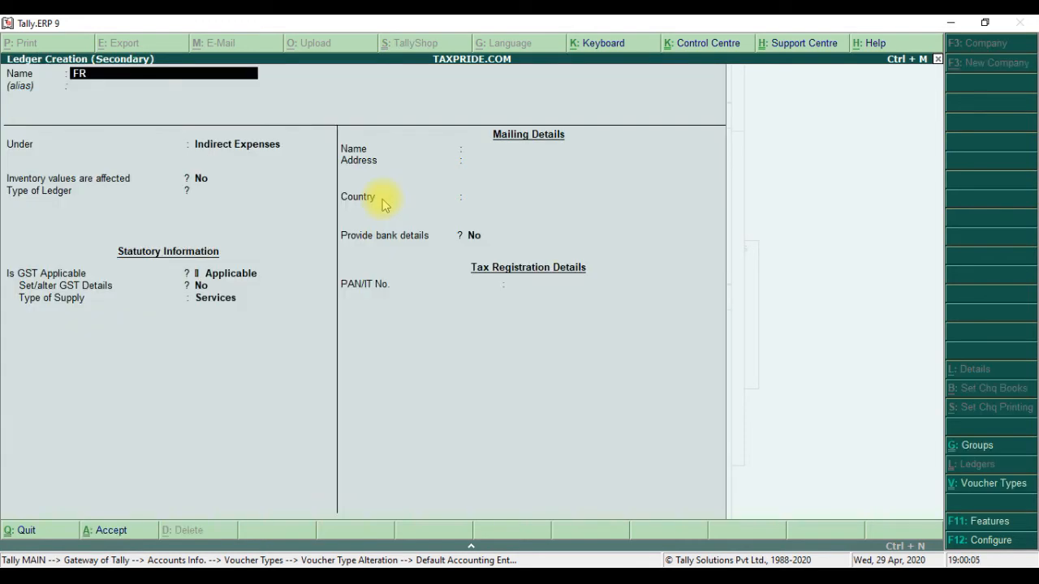
{"action": "type", "text": "EIGHT ON SALES"}
{"action": "key", "text": "Return"}
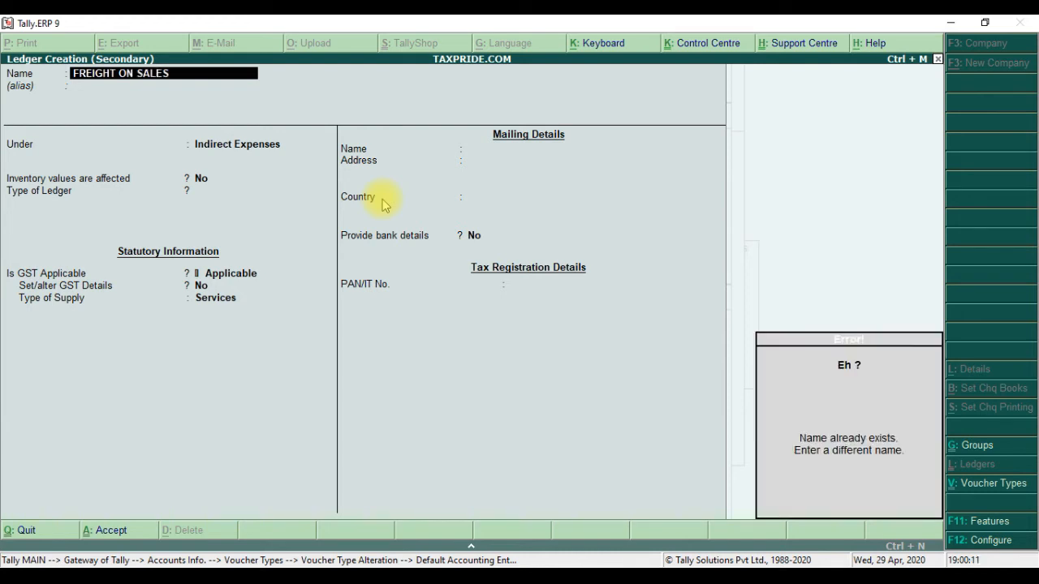
{"action": "type", "text": "CHECK"}
{"action": "key", "text": "Return"}
{"action": "key", "text": "Return"}
{"action": "type", "text": "IND"}
{"action": "key", "text": "Down"}
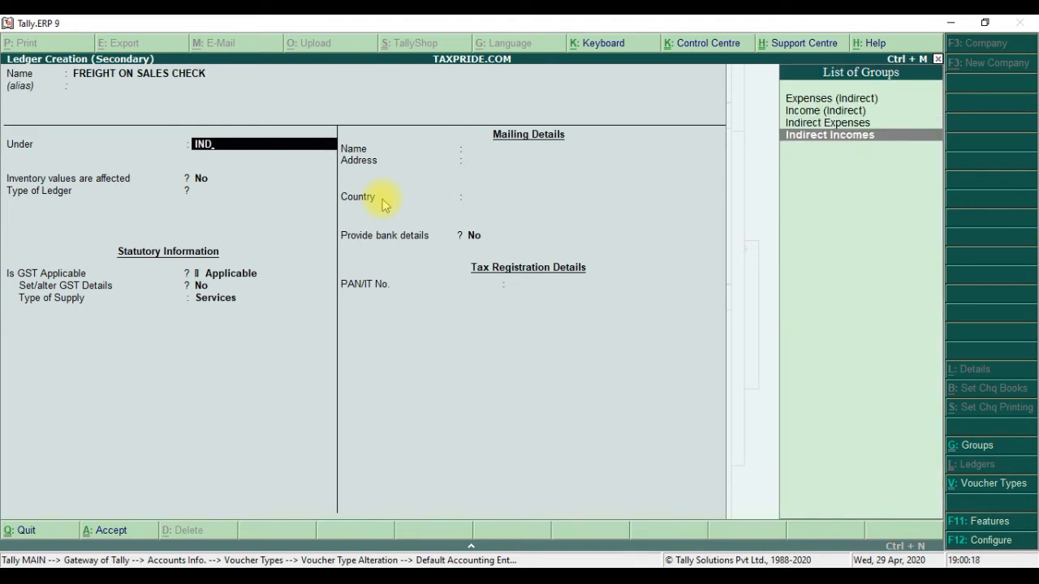
{"action": "key", "text": "Return"}
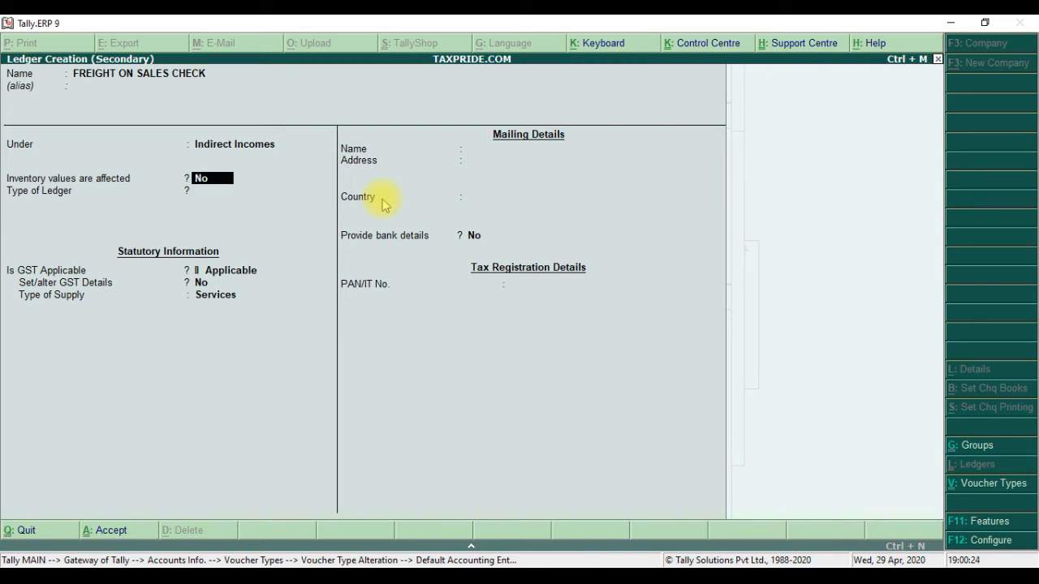
Set the freight ledger's type, GST applicability and assessable value calculation to Not Applicable, and save the ledger
{"action": "key", "text": "Return"}
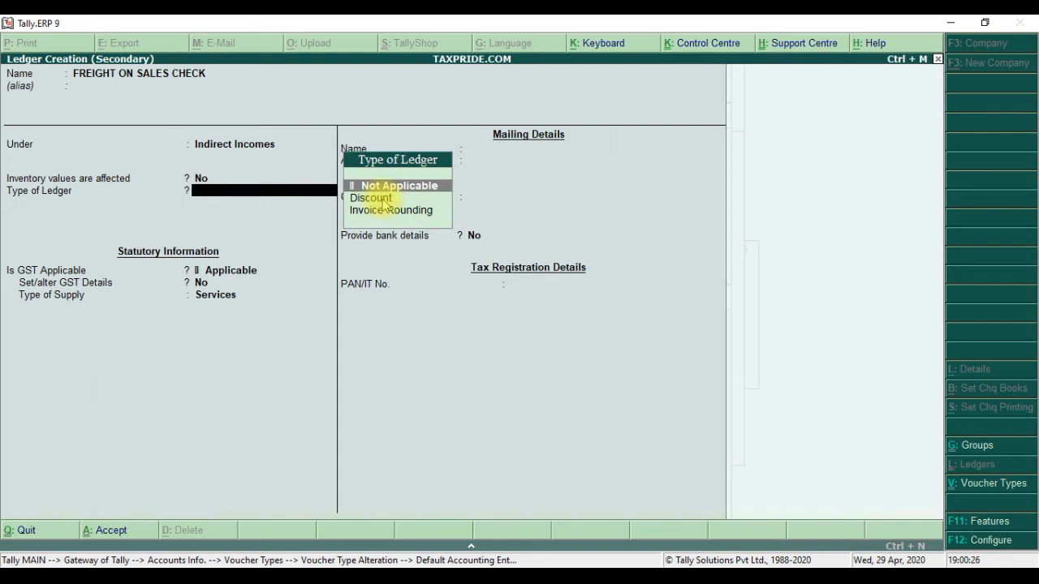
{"action": "key", "text": "Return"}
{"action": "key", "text": "BackSpace"}
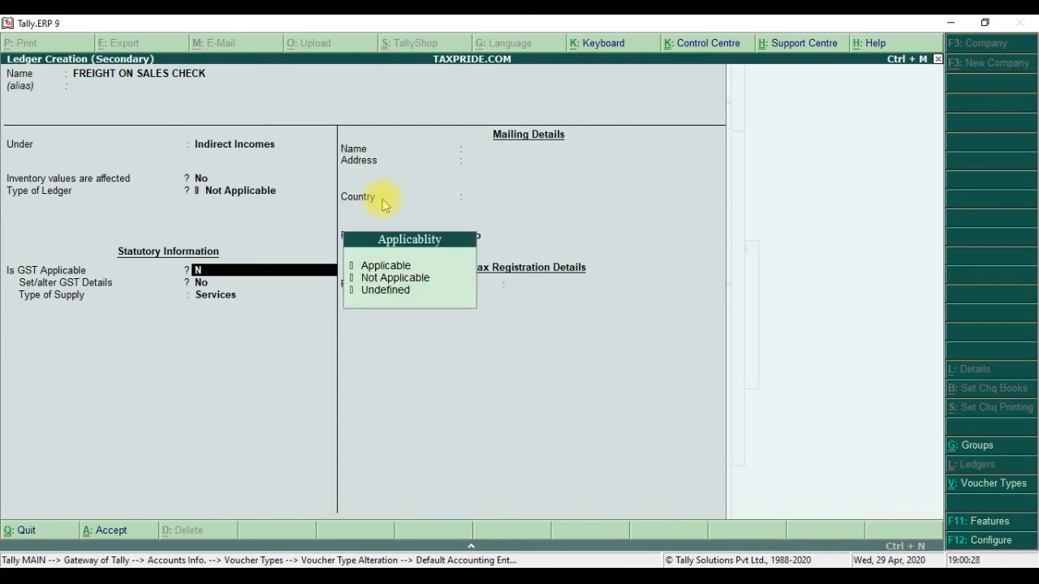
{"action": "type", "text": "N"}
{"action": "key", "text": "Return"}
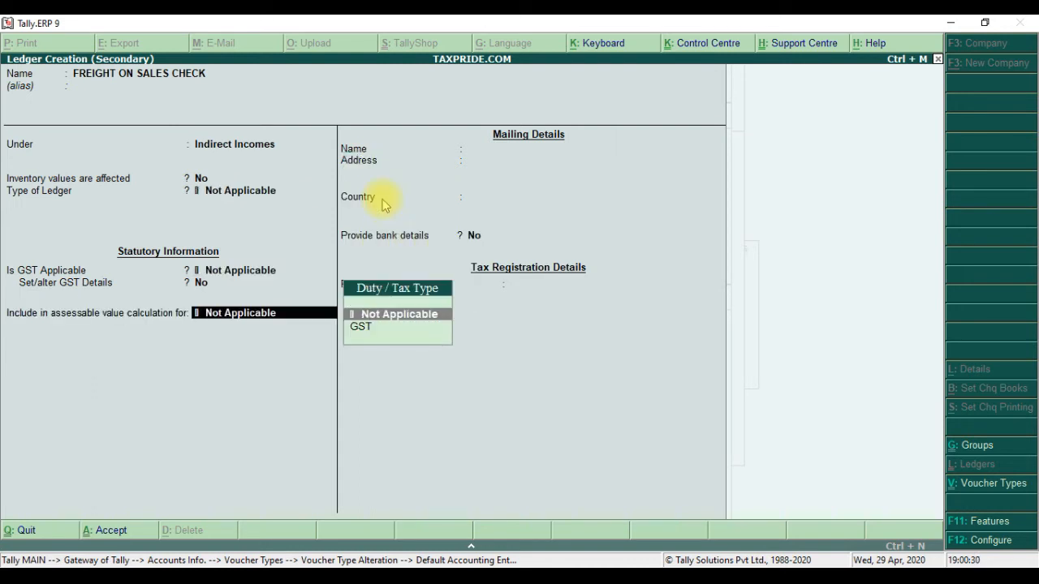
{"action": "key", "text": "Return"}
{"action": "key", "text": "Return"}
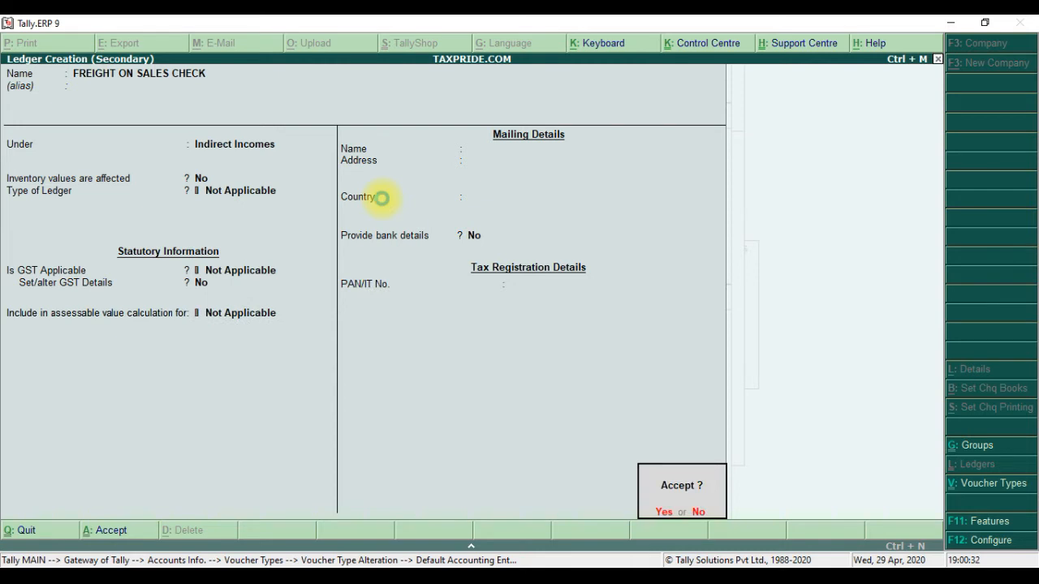
{"action": "key", "text": "Return"}
Calculate the FREIGHT ON SALES CHECK entry On Current SubTotal at 10%, with rounding Not Applicable and removal if zero
{"action": "key", "text": "Down"}
{"action": "key", "text": "Down"}
{"action": "key", "text": "Down"}
{"action": "key", "text": "Down"}
{"action": "key", "text": "Down"}
{"action": "key", "text": "Down"}
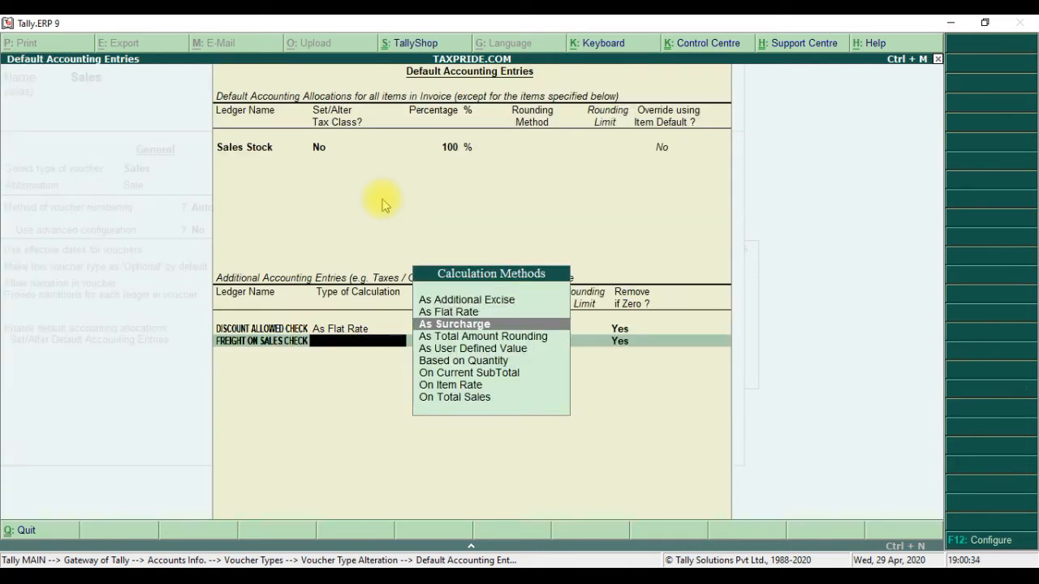
{"action": "key", "text": "Return"}
{"action": "type", "text": "10"}
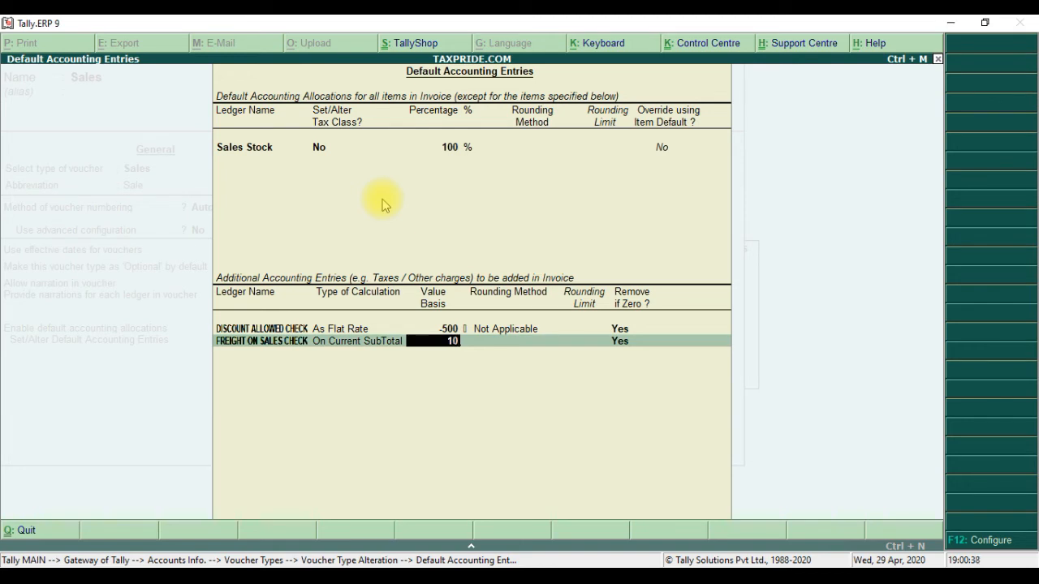
{"action": "key", "text": "Return"}
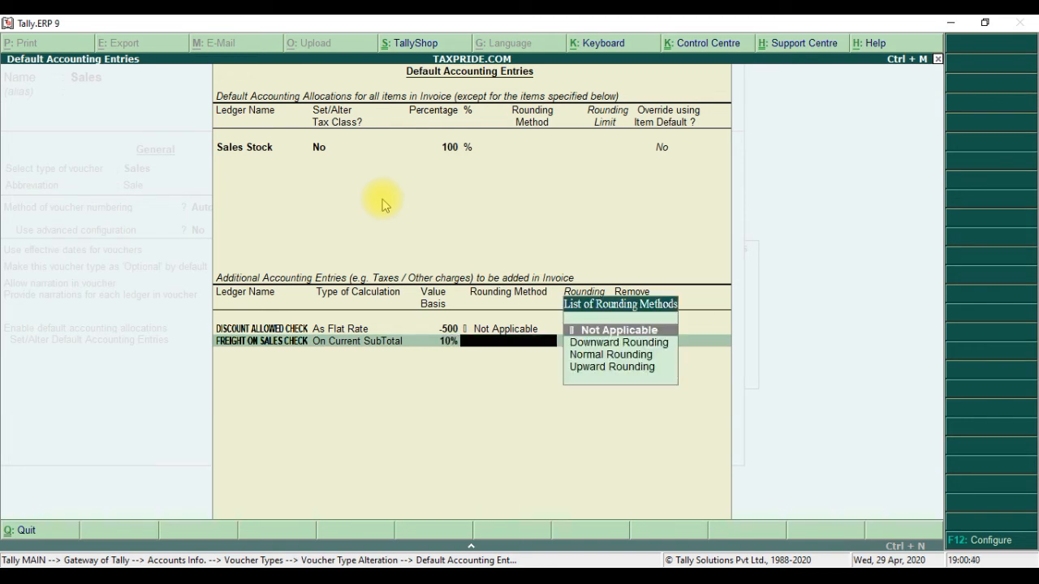
{"action": "key", "text": "Return"}
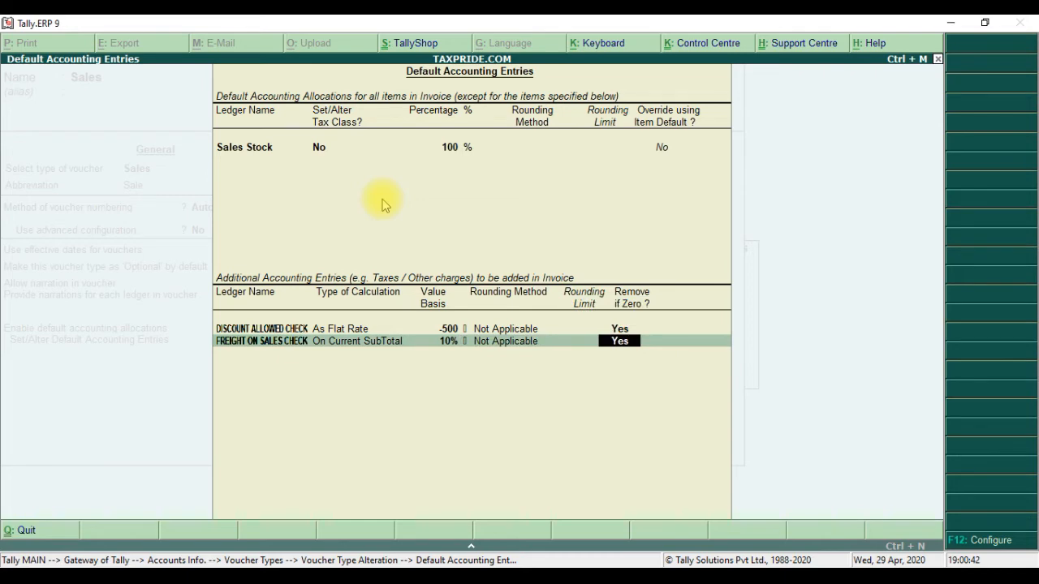
{"action": "key", "text": "Return"}
Accept the default accounting entries and save the altered Sales voucher type, keeping its remaining settings
{"action": "key", "text": "Return"}
{"action": "key", "text": "Return"}
{"action": "key", "text": "Return"}
{"action": "key", "text": "Return"}
{"action": "key", "text": "Return"}
{"action": "key", "text": "Return"}
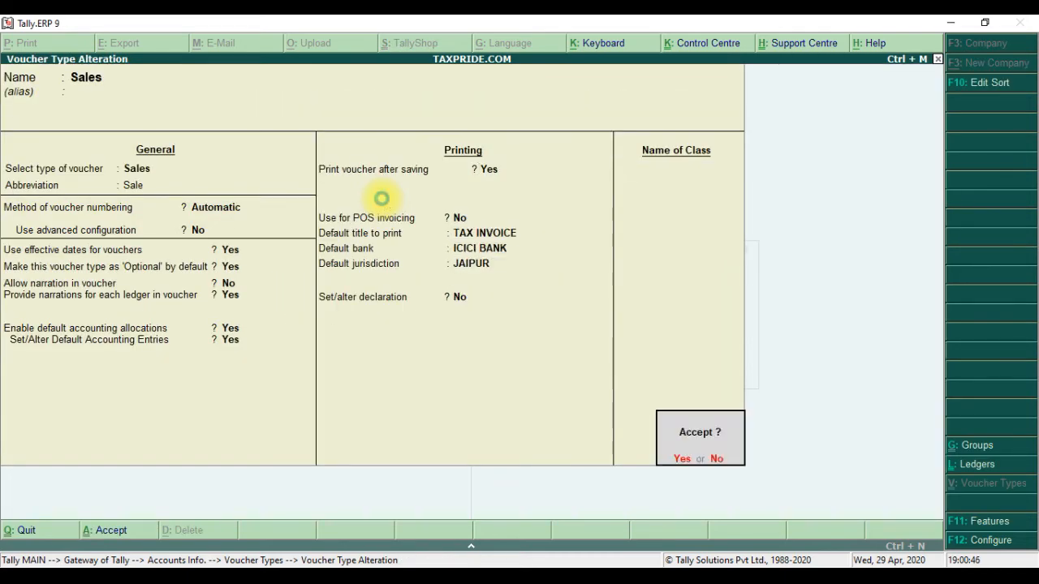
{"action": "key", "text": "Return"}
Return to the Gateway of Tally and open a new Sales voucher in accounting voucher creation
{"action": "key", "text": "Escape"}
{"action": "key", "text": "Escape"}
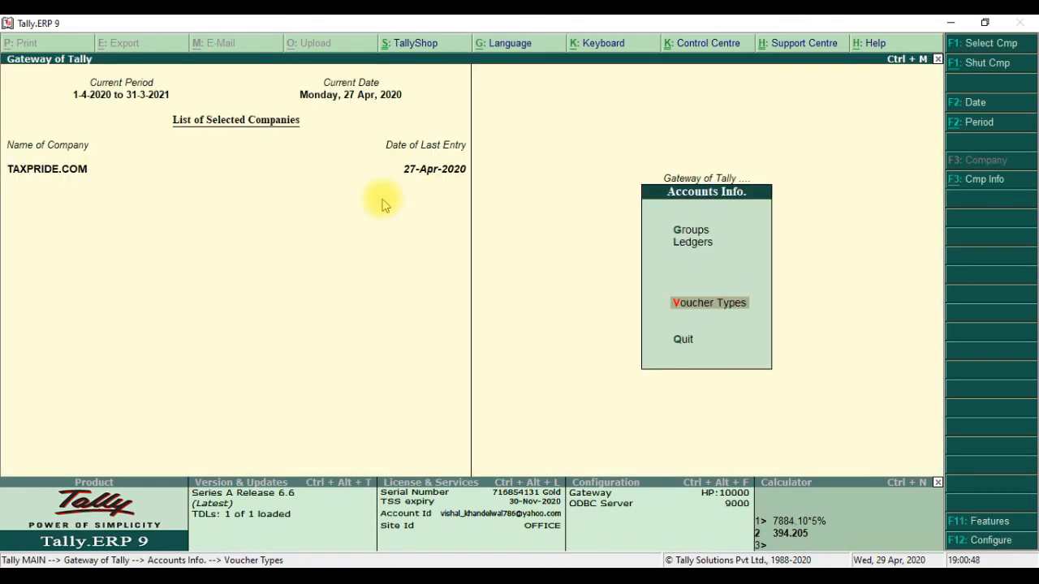
{"action": "key", "text": "Escape"}
{"action": "key", "text": "v"}
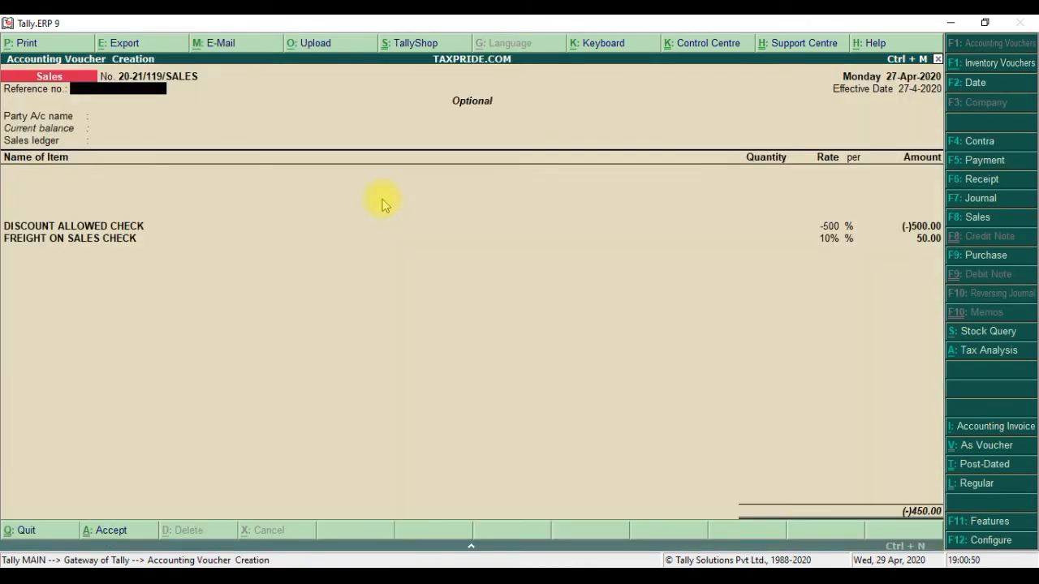
{"action": "key", "text": "F6"}
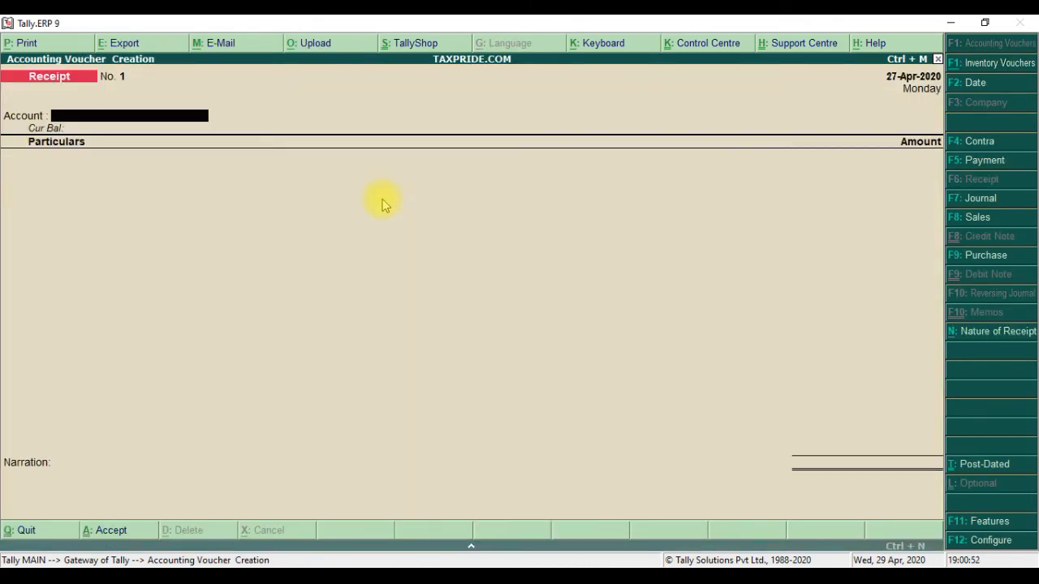
{"action": "key", "text": "F8"}
{"action": "key", "text": "Return"}
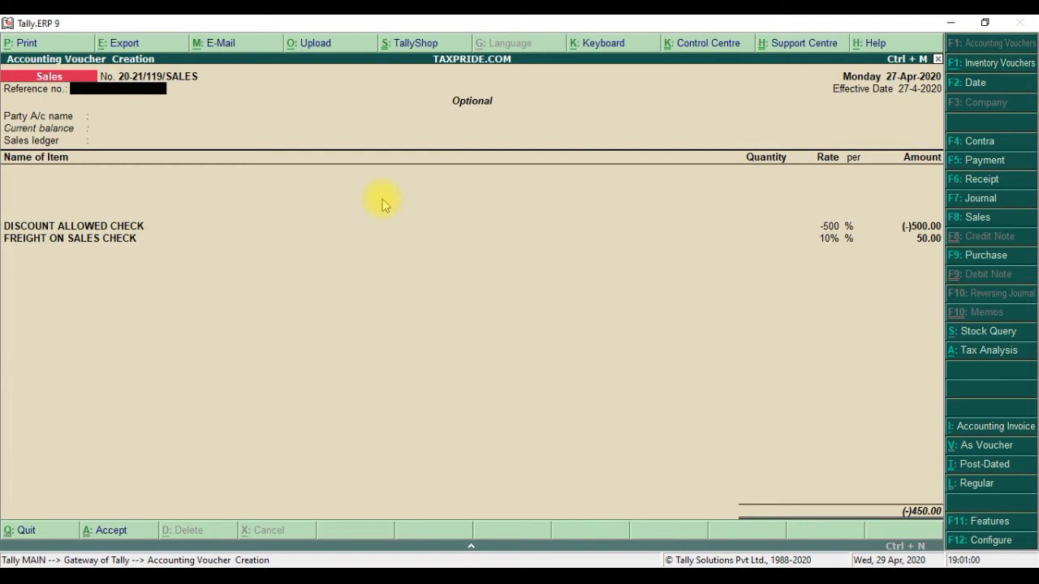
Skip the reference number, select PARISHA ENTERPRISES as the party account and open its party details
{"action": "key", "text": "Return"}
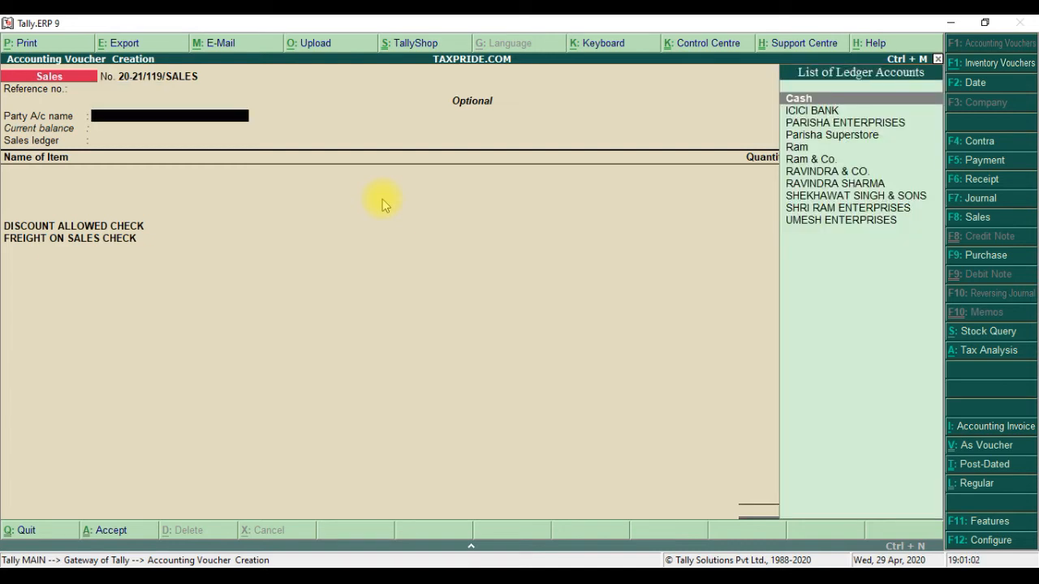
{"action": "key", "text": "Down"}
{"action": "key", "text": "Down"}
{"action": "key", "text": "Return"}
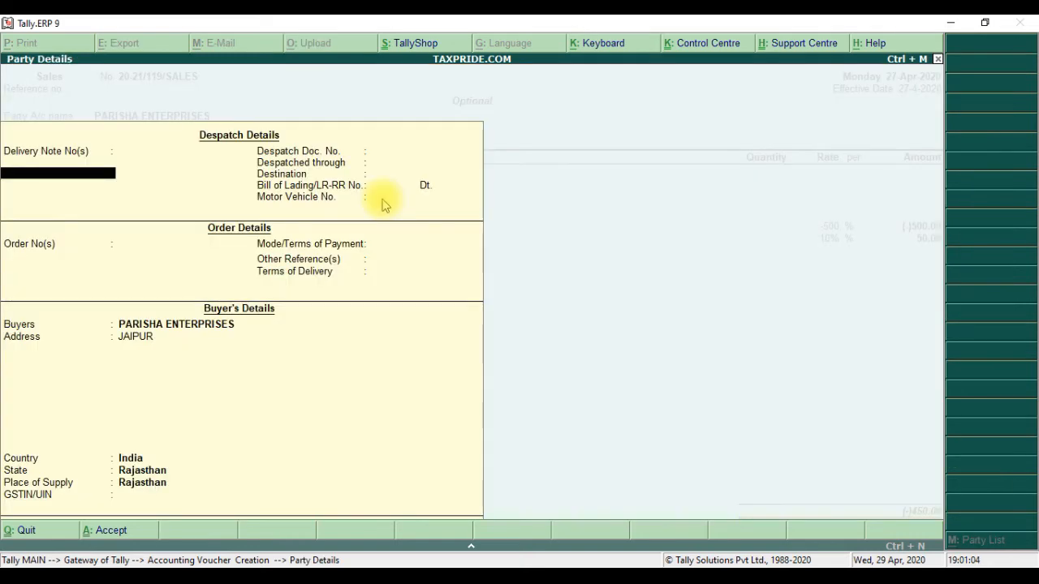
{"action": "key", "text": "ctrl+a"}
{"action": "key", "text": "BackSpace"}
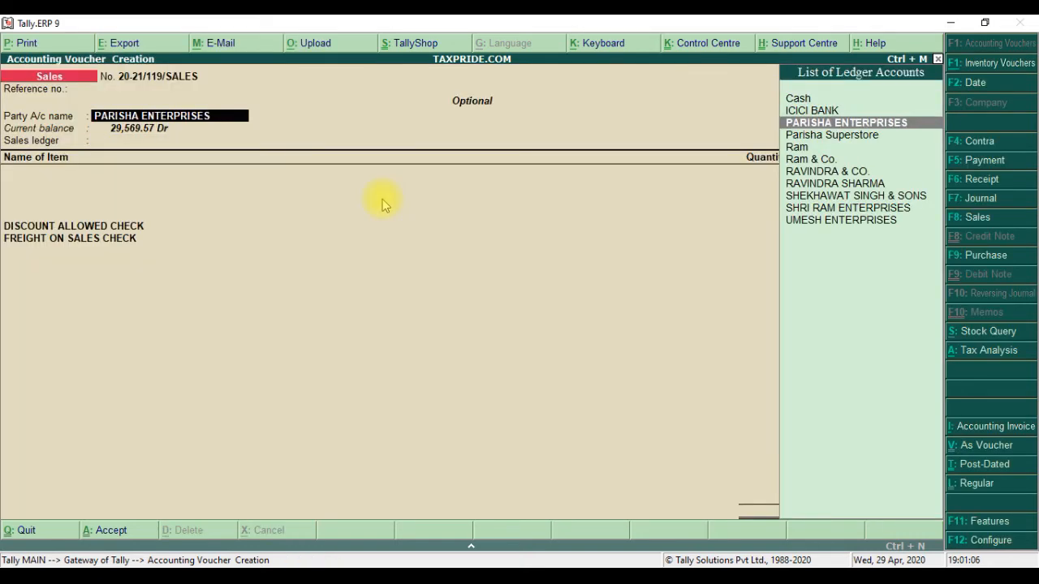
{"action": "key", "text": "Return"}
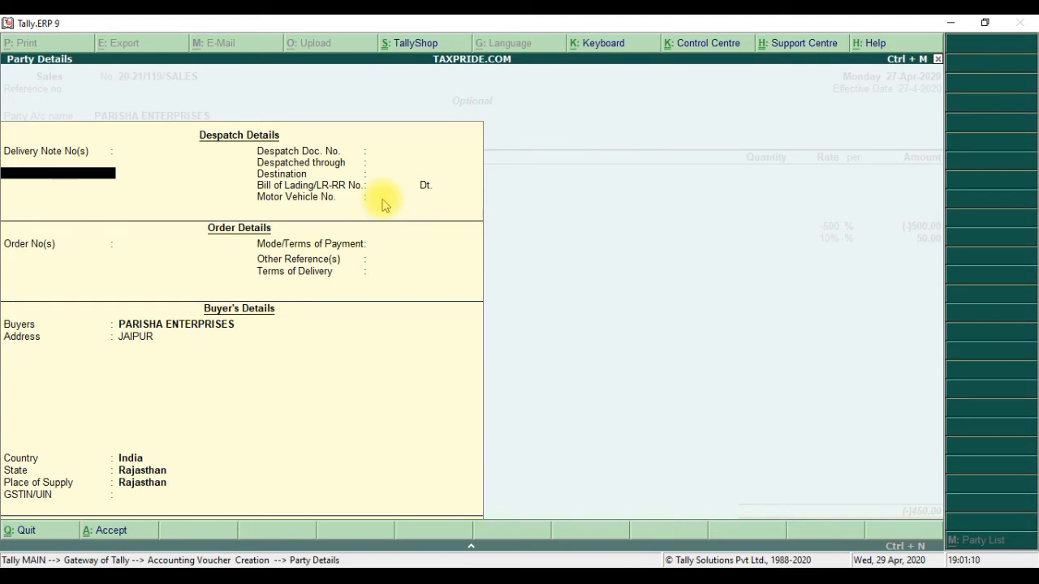
Enter delivery note FHASDFN dated 27-Apr-2020 and motor vehicle number FKASJBFAS, leaving the other despatch details blank
{"action": "type", "text": "FHASDFN"}
{"action": "key", "text": "Return"}
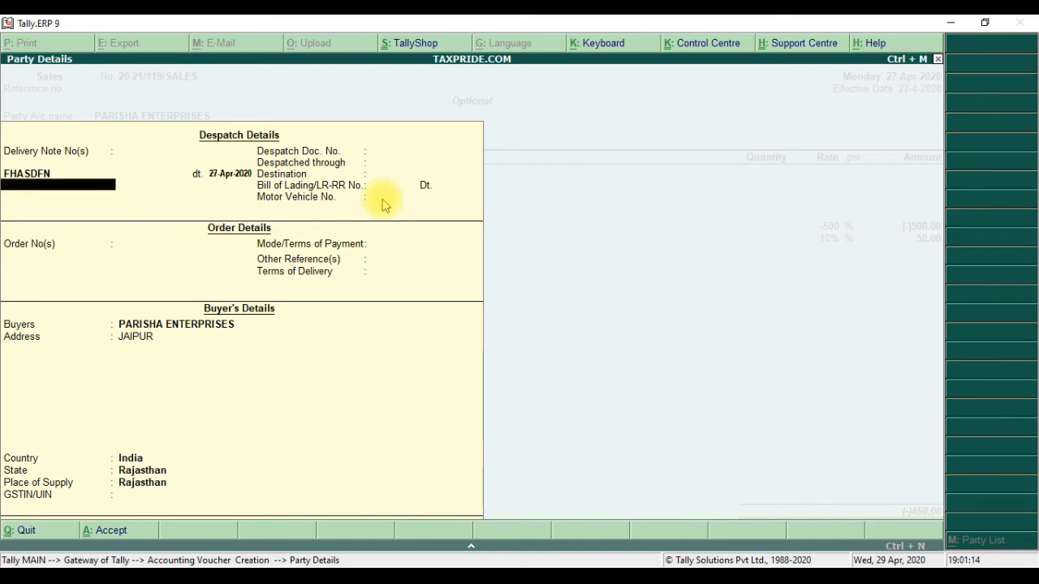
{"action": "key", "text": "Return"}
{"action": "key", "text": "Return"}
{"action": "key", "text": "Return"}
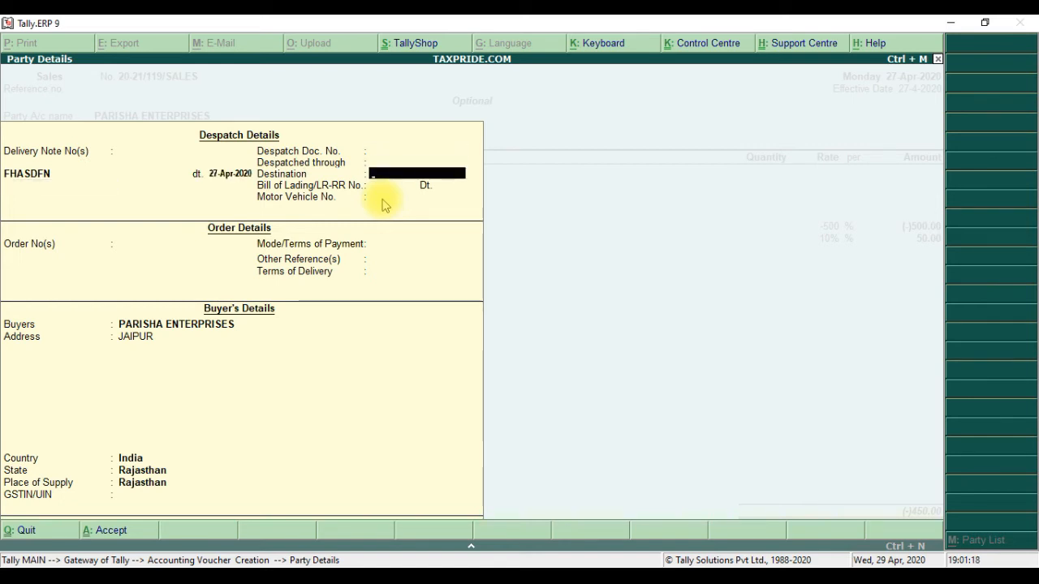
{"action": "key", "text": "Return"}
{"action": "key", "text": "Return"}
{"action": "key", "text": "Return"}
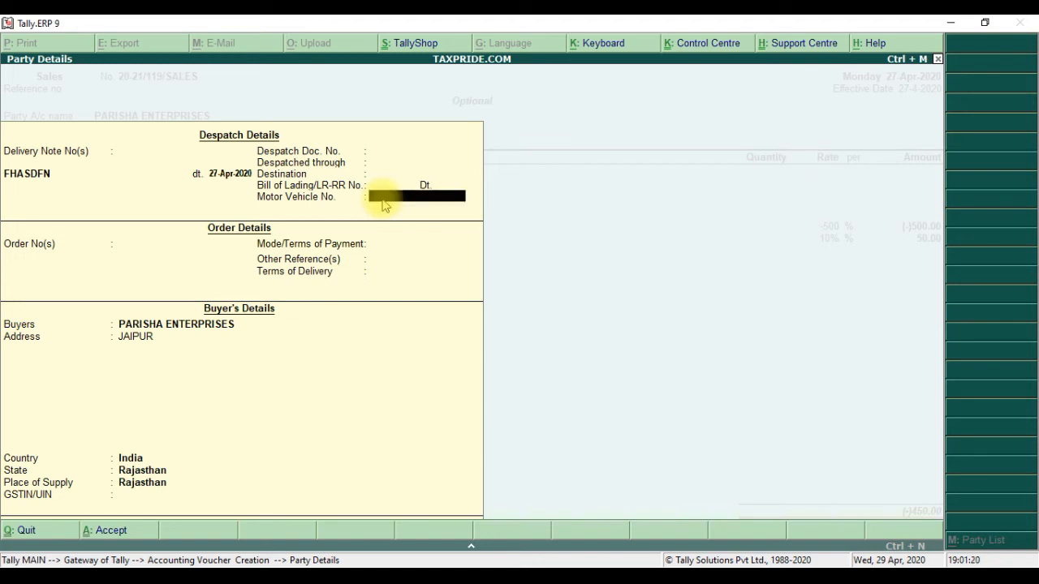
{"action": "type", "text": "FKASJBFAS"}
{"action": "key", "text": "Return"}
Enter a buyer's order number in the order details and keep its date as 27-Apr-2020
{"action": "type", "text": "KJSFDHAKSJ"}
{"action": "key", "text": "Return"}
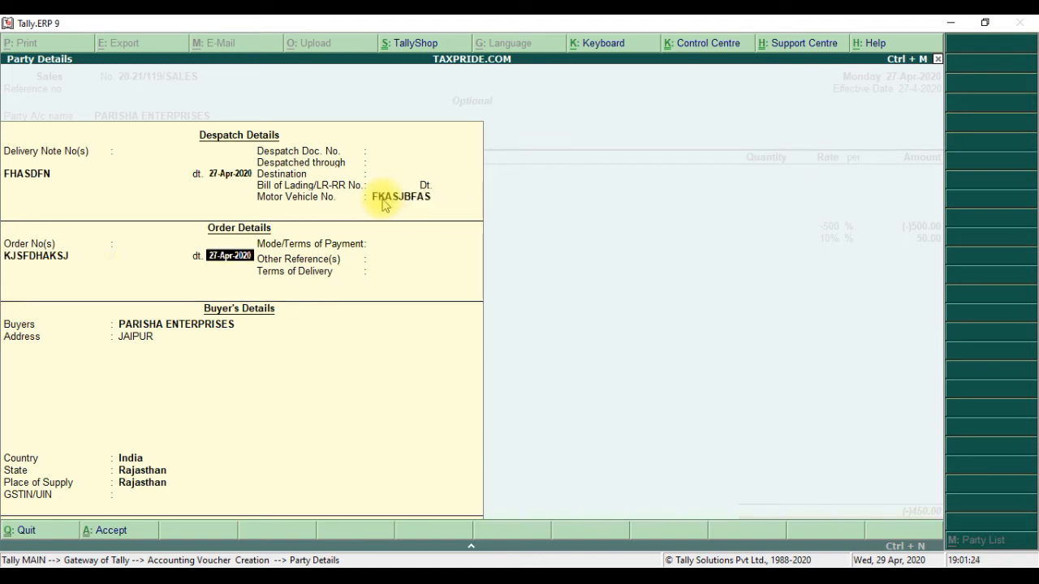
{"action": "type", "text": "FSKJF"}
{"action": "key", "text": "Return"}
{"action": "key", "text": "BackSpace"}
{"action": "key", "text": "Return"}
{"action": "key", "text": "Return"}
{"action": "key", "text": "Return"}
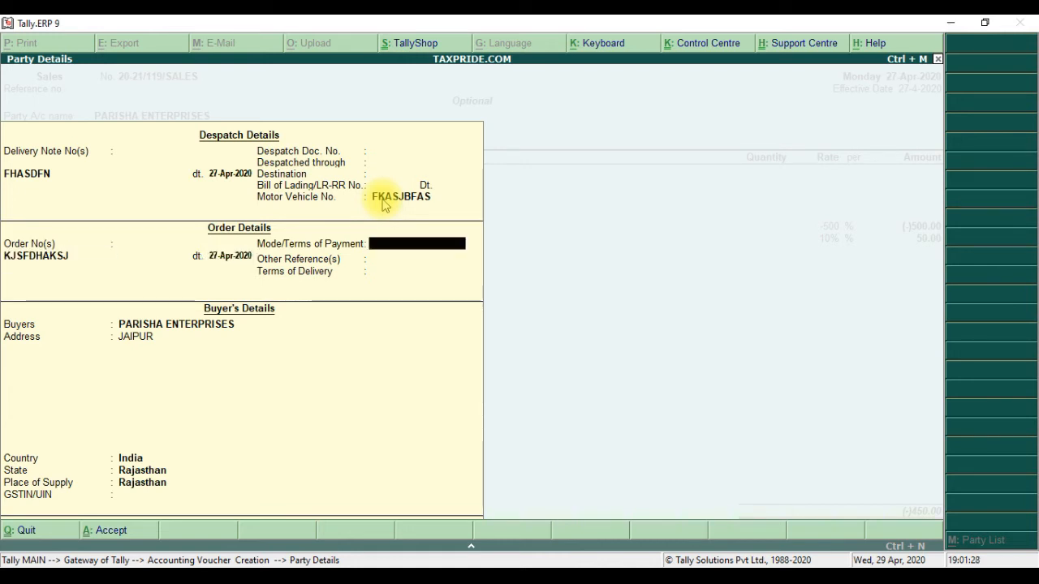
Set the mode of payment to HJDGHSJKHGB, other references to FNSDJKFGAS and terms of delivery to HSDFJK
{"action": "type", "text": "HJDGHSJKHGB"}
{"action": "key", "text": "Return"}
{"action": "type", "text": "FNSDJKFGAS"}
{"action": "key", "text": "Return"}
{"action": "type", "text": "HSDFJK"}
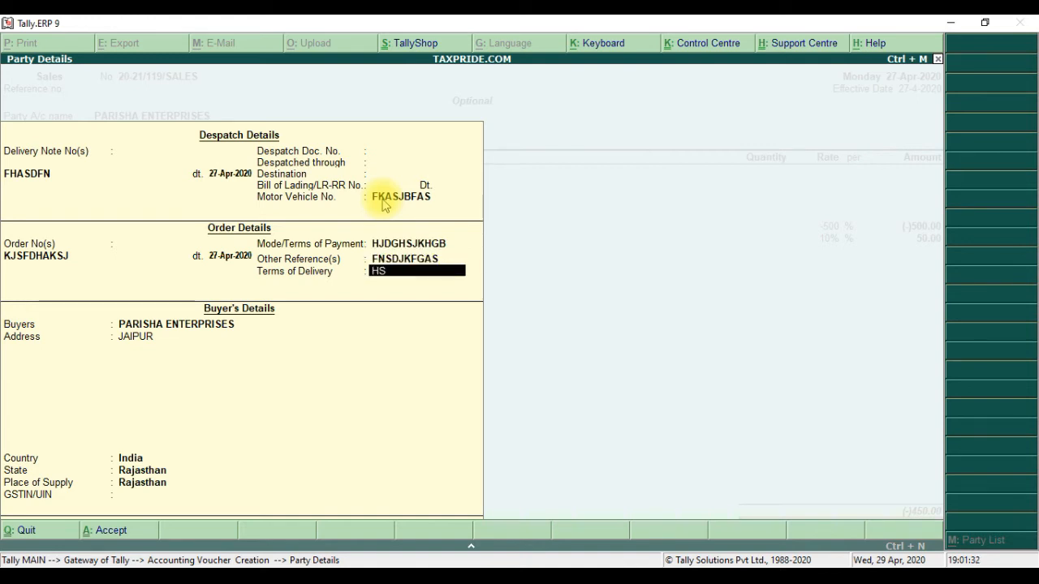
{"action": "key", "text": "Return"}
{"action": "key", "text": "Return"}
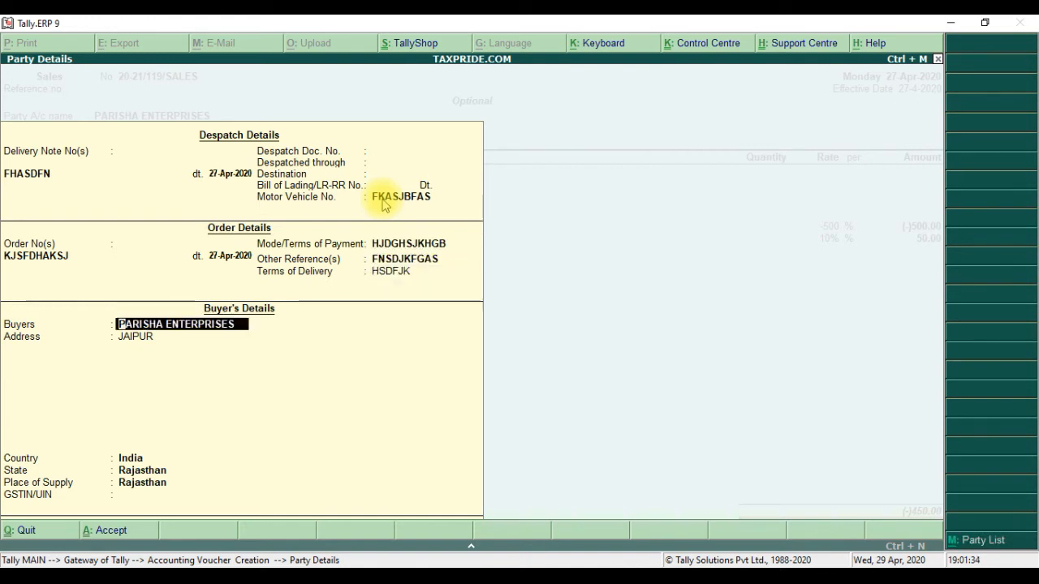
Replace the buyer's address, enter the buyer's GSTIN and accept the party details with India and Rajasthan kept
{"action": "key", "text": "Return"}
{"action": "type", "text": "FSFBJKA"}
{"action": "key", "text": "Return"}
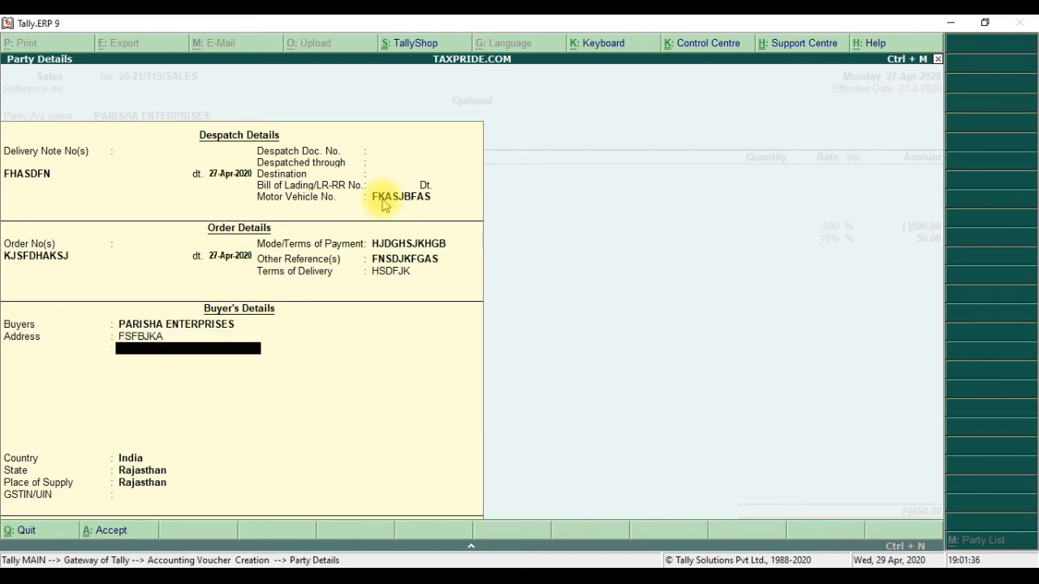
{"action": "key", "text": "Return"}
{"action": "key", "text": "Return"}
{"action": "key", "text": "Return"}
{"action": "key", "text": "Return"}
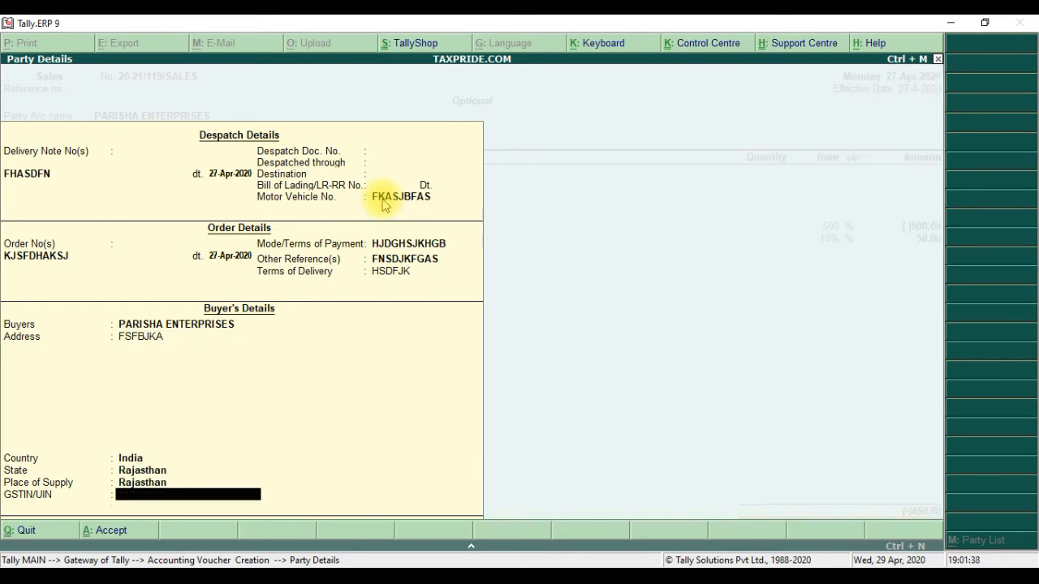
{"action": "type", "text": "08FSHBFA"}
{"action": "key", "text": "Return"}
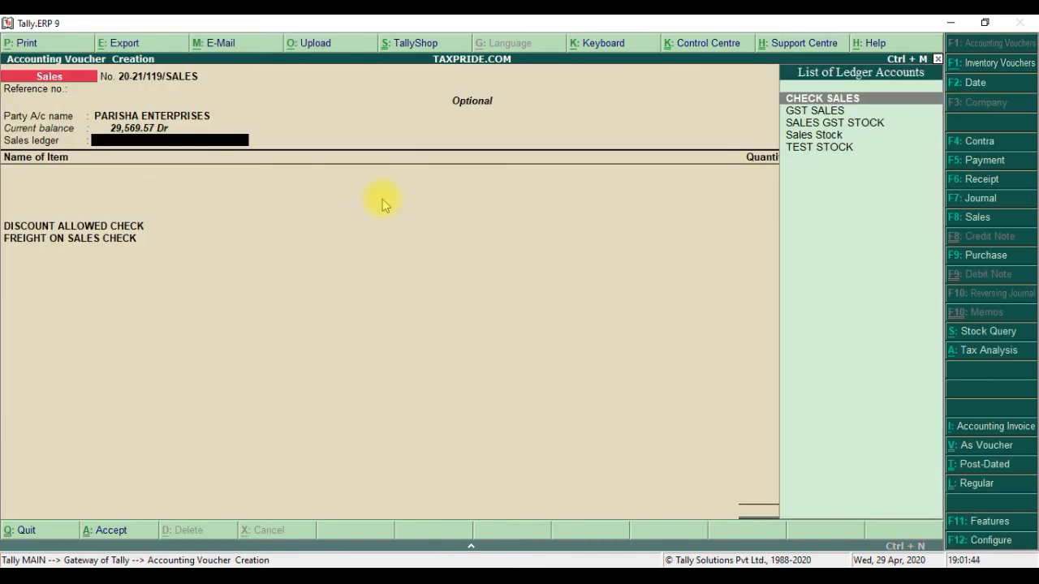
Choose Sales Stock as the sales ledger of the voucher
{"action": "key", "text": "Down"}
{"action": "key", "text": "Up"}
{"action": "key", "text": "Down"}
{"action": "key", "text": "Down"}
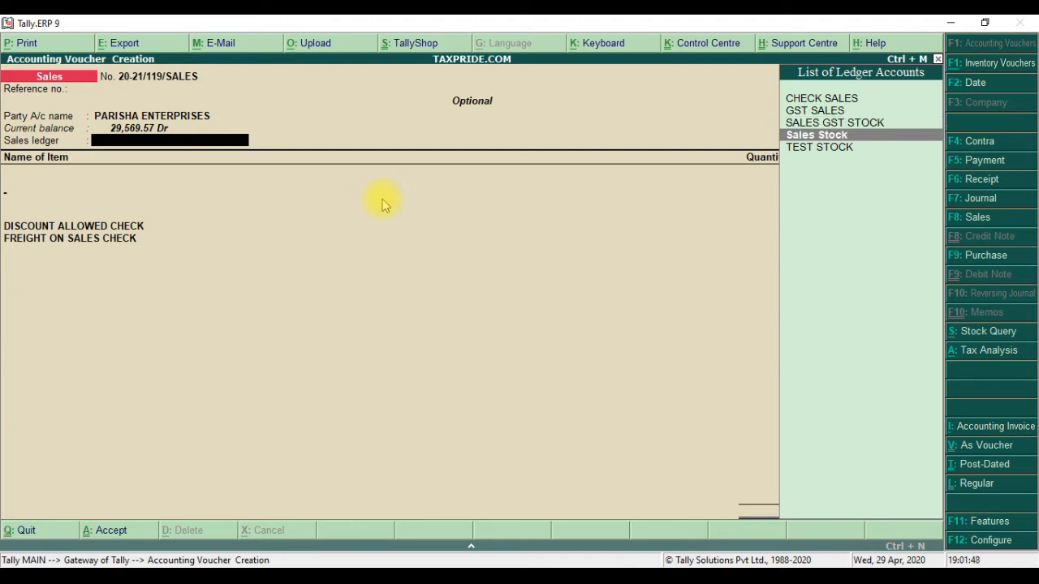
{"action": "key", "text": "Return"}
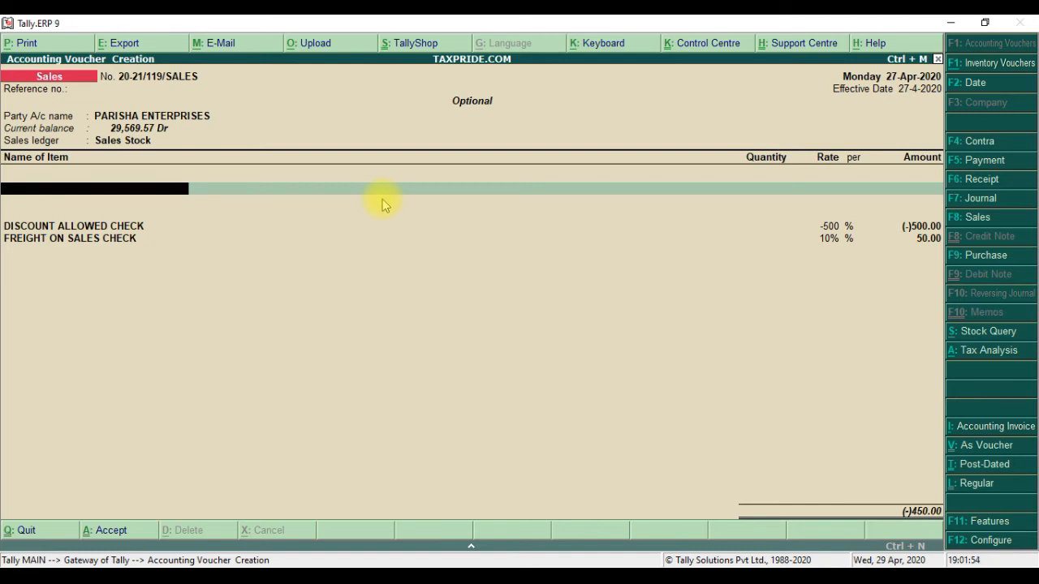
Switch the voucher from optional to regular and add the item BADAM GIRI 250 GM with a quantity of 10 PKT
{"action": "key", "text": "ctrl+l"}
{"action": "type", "text": "G"}
{"action": "key", "text": "Down"}
{"action": "key", "text": "Return"}
{"action": "type", "text": "10"}
{"action": "key", "text": "Return"}
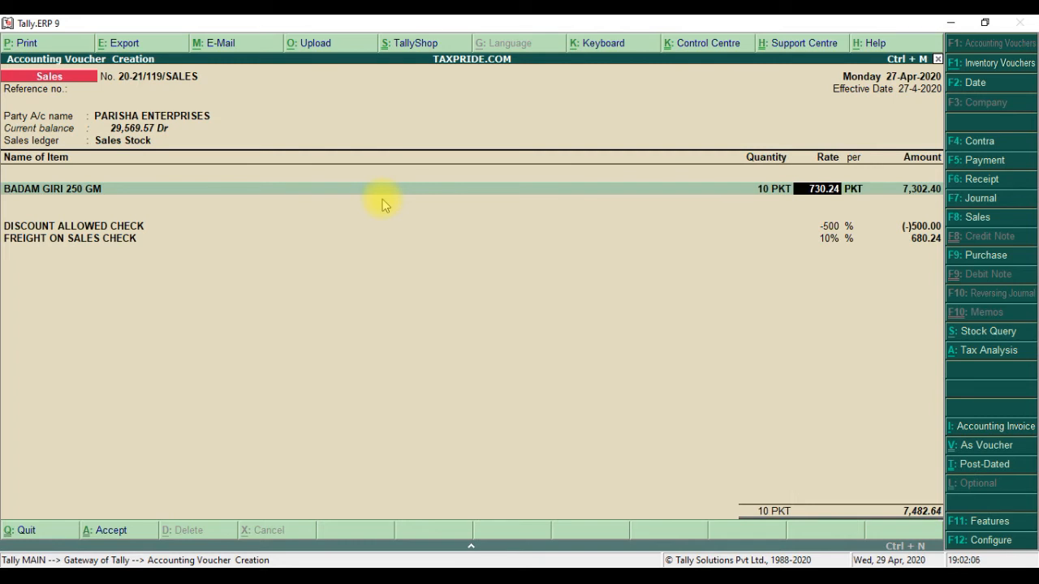
Accept the item's rate of 730.24 per PKT and the default discount and freight entries, continuing to the voucher's acceptance prompt
{"action": "key", "text": "Return"}
{"action": "key", "text": "Return"}
{"action": "key", "text": "Return"}
{"action": "key", "text": "Return"}
{"action": "key", "text": "Return"}
{"action": "key", "text": "Return"}
{"action": "key", "text": "Return"}
{"action": "key", "text": "Return"}
{"action": "key", "text": "Return"}
{"action": "key", "text": "Return"}
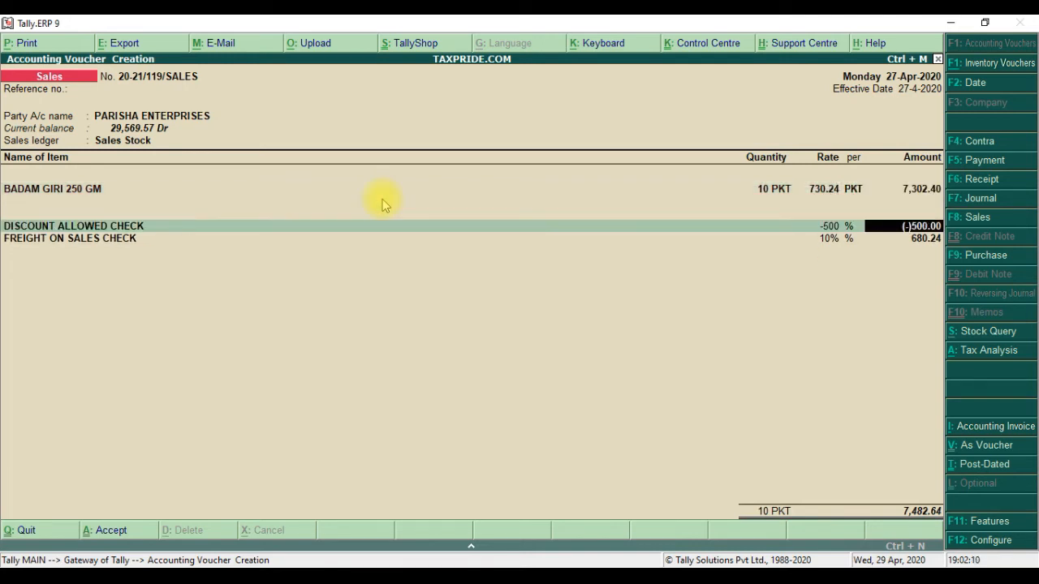
{"action": "key", "text": "Return"}
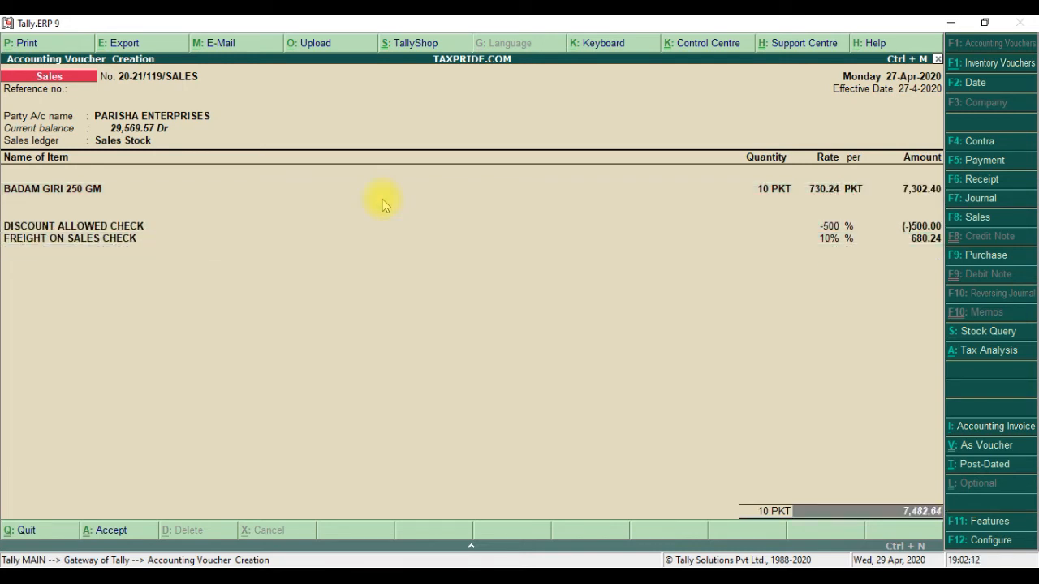
{"action": "key", "text": "Return"}
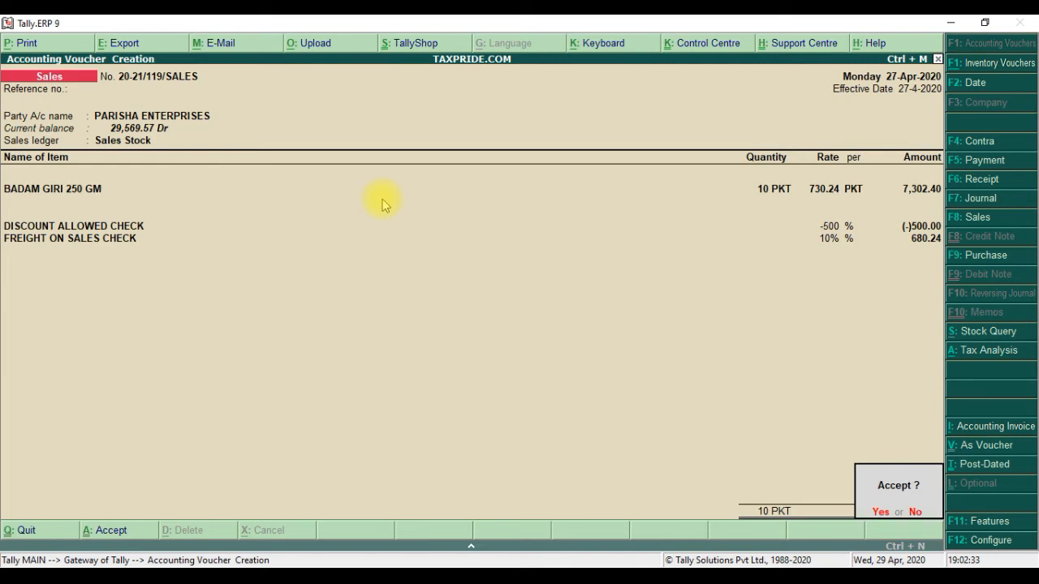
Preview the voucher's TAX INVOICE printout, zoom in to examine the discount and freight lines, and close the preview
{"action": "key", "text": "alt+p"}
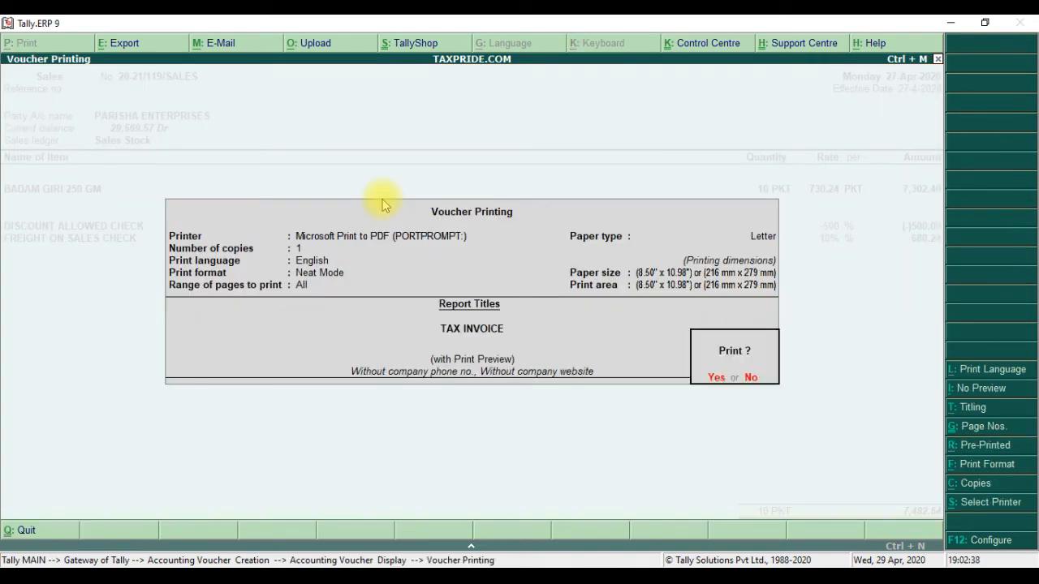
{"action": "key", "text": "Return"}
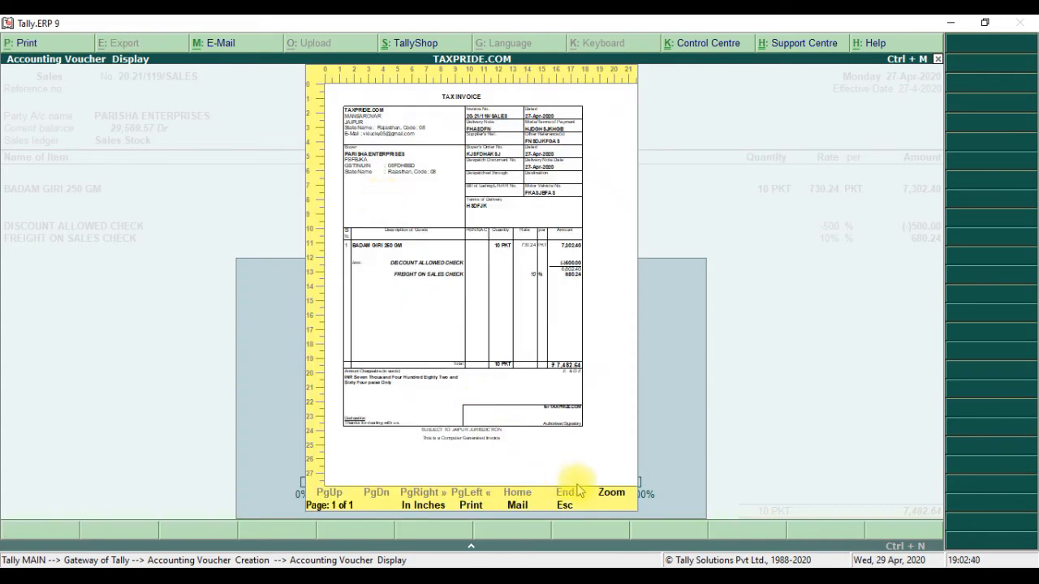
{"action": "left_click", "coordinate": [609, 493]}
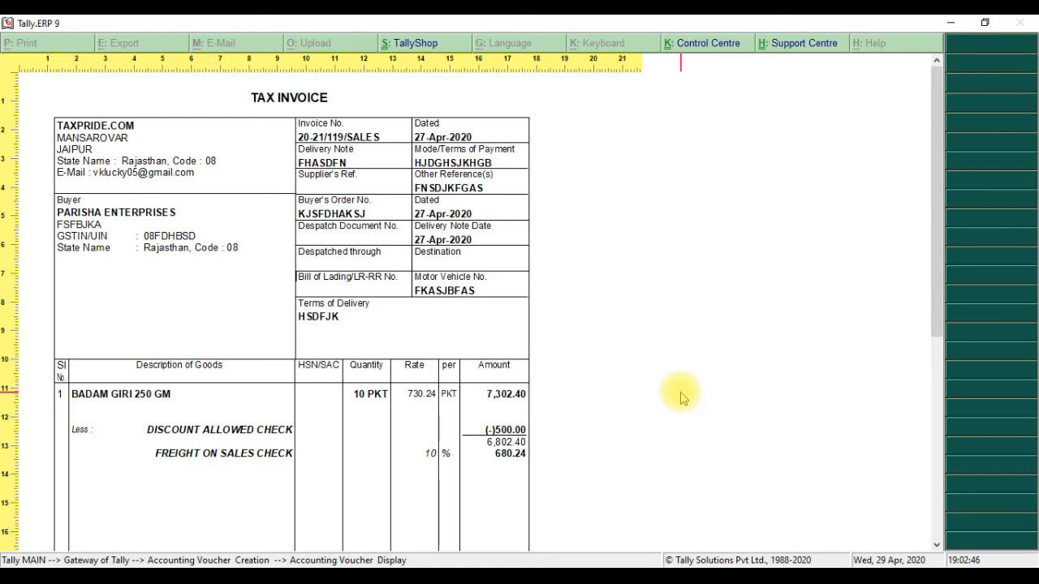
{"action": "key", "text": "Escape"}
{"action": "key", "text": "Escape"}
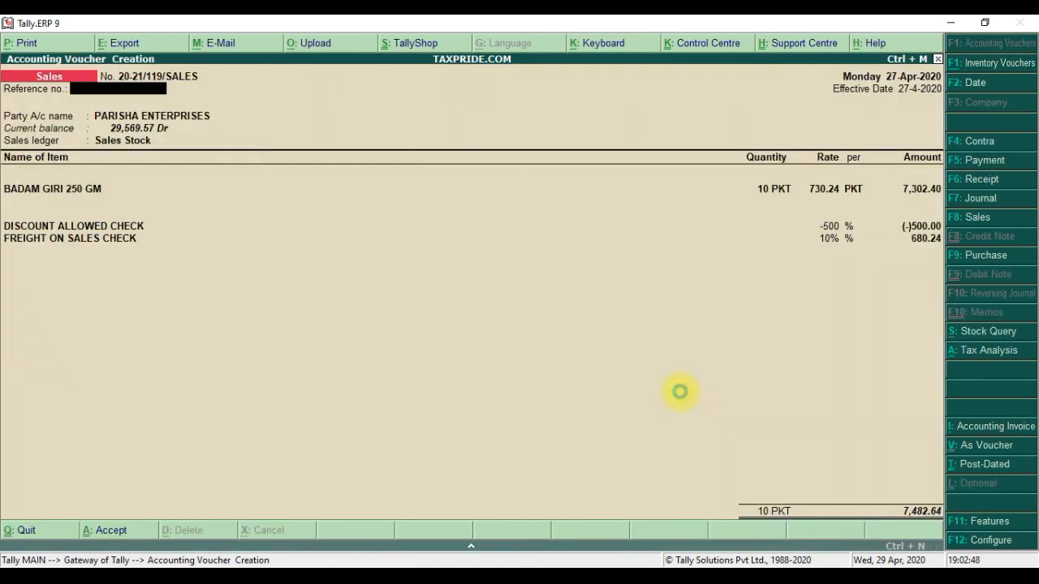
Quit voucher creation to the Gateway of Tally and open the Sales voucher type for alteration
{"action": "key", "text": "Escape"}
{"action": "key", "text": "y"}
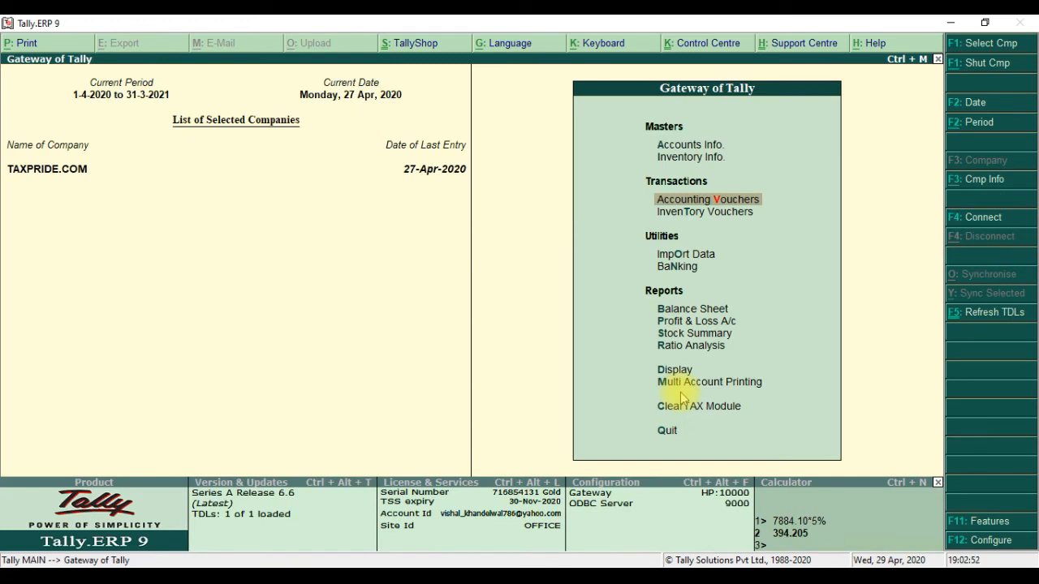
{"action": "key", "text": "Up"}
{"action": "key", "text": "Up"}
{"action": "key", "text": "Return"}
{"action": "key", "text": "Down"}
{"action": "key", "text": "Down"}
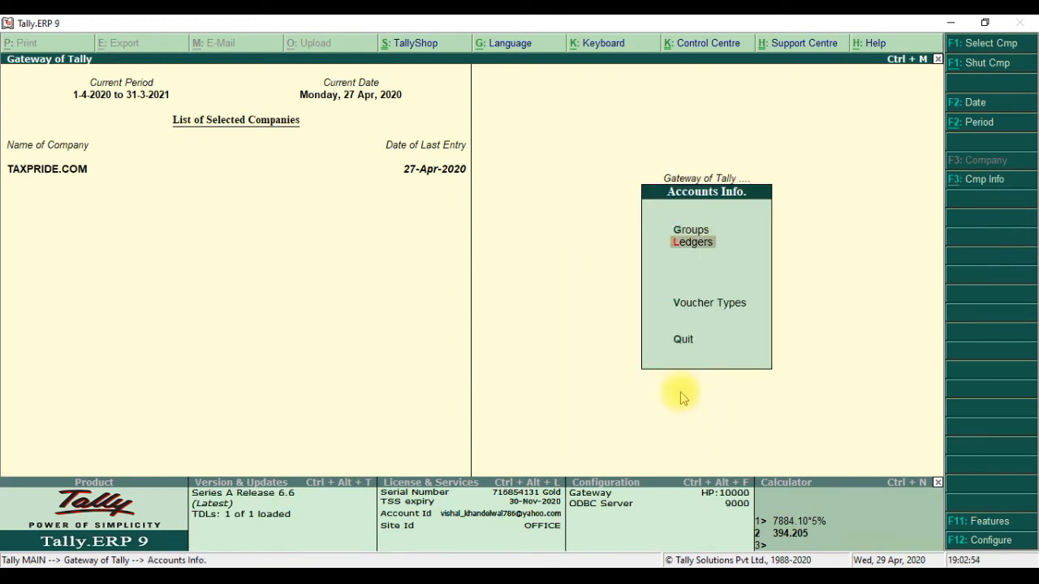
{"action": "key", "text": "Return"}
{"action": "key", "text": "Down"}
{"action": "key", "text": "Down"}
{"action": "key", "text": "Return"}
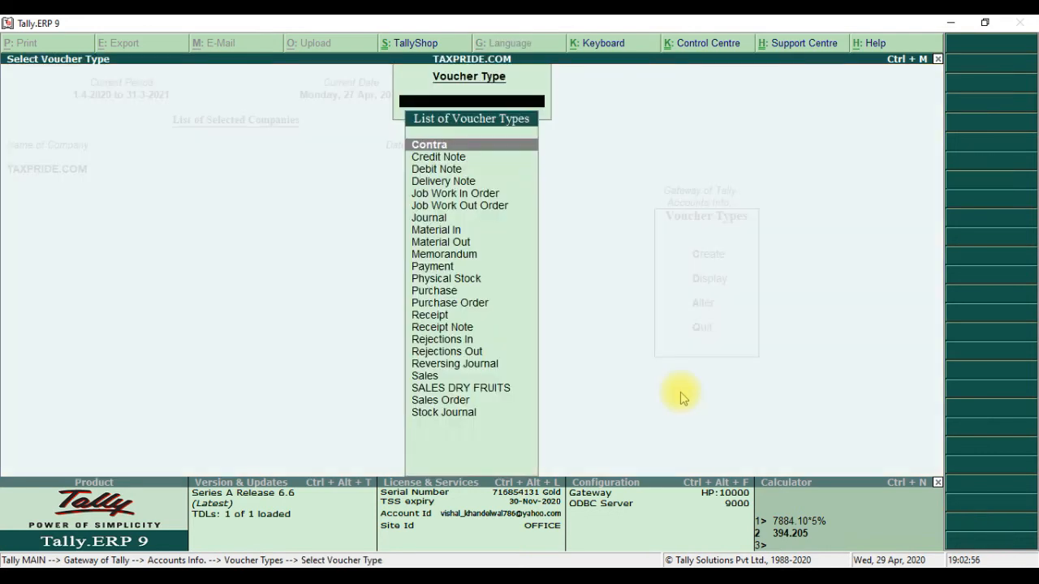
{"action": "type", "text": "Sa"}
{"action": "key", "text": "Return"}
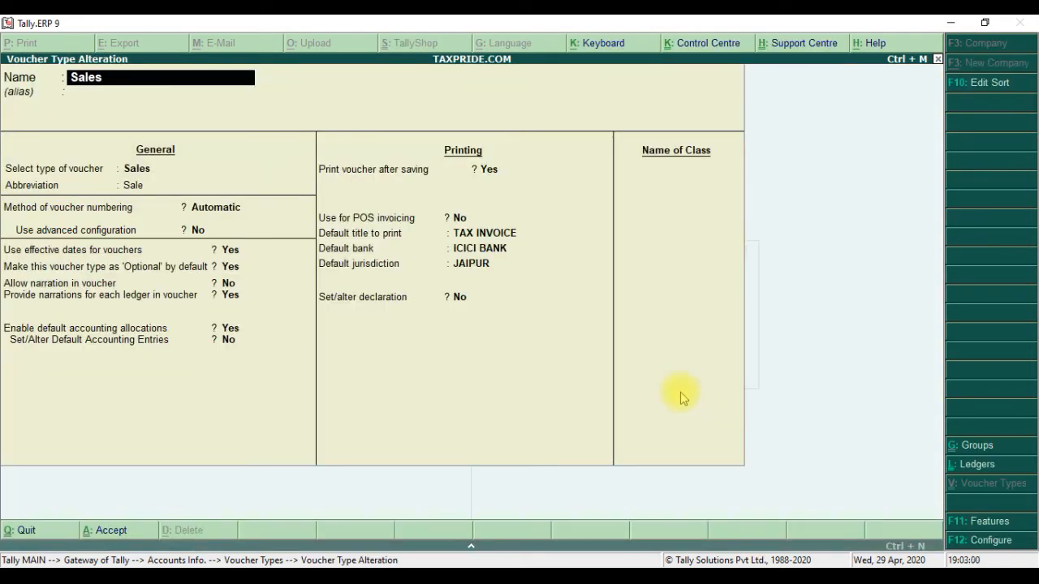
Set Set/Alter Default Accounting Entries to Yes in the Sales voucher type to open its default accounting entries
{"action": "type", "text": "`"}
{"action": "key", "text": "Return"}
{"action": "key", "text": "Return"}
{"action": "key", "text": "Return"}
{"action": "key", "text": "Return"}
{"action": "key", "text": "Return"}
{"action": "key", "text": "Return"}
{"action": "key", "text": "Return"}
{"action": "key", "text": "Return"}
{"action": "key", "text": "Return"}
{"action": "key", "text": "Return"}
{"action": "key", "text": "Return"}
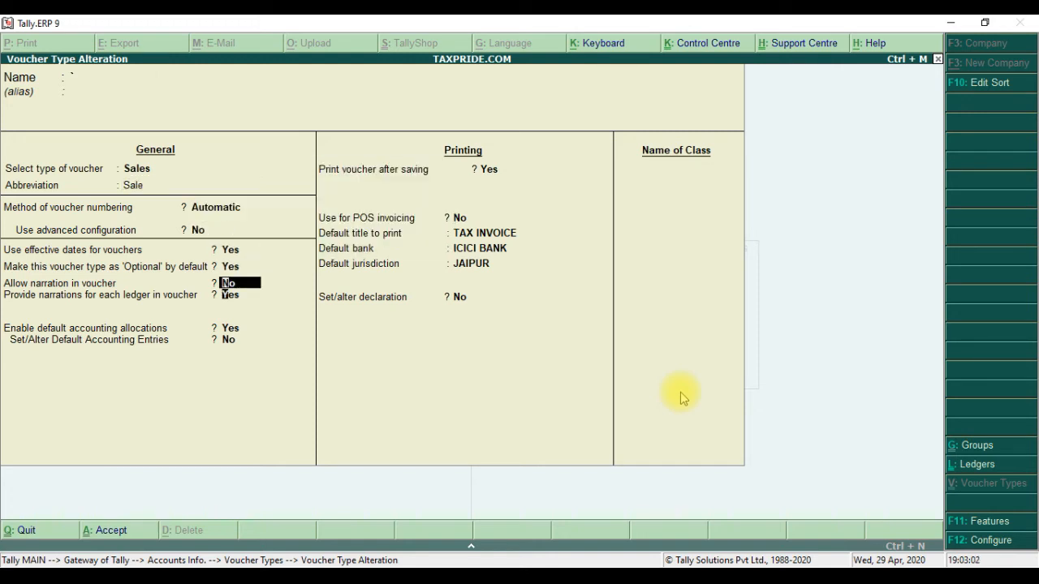
{"action": "key", "text": "Return"}
{"action": "key", "text": "Return"}
{"action": "key", "text": "Return"}
{"action": "key", "text": "Return"}
{"action": "key", "text": "Return"}
{"action": "key", "text": "Return"}
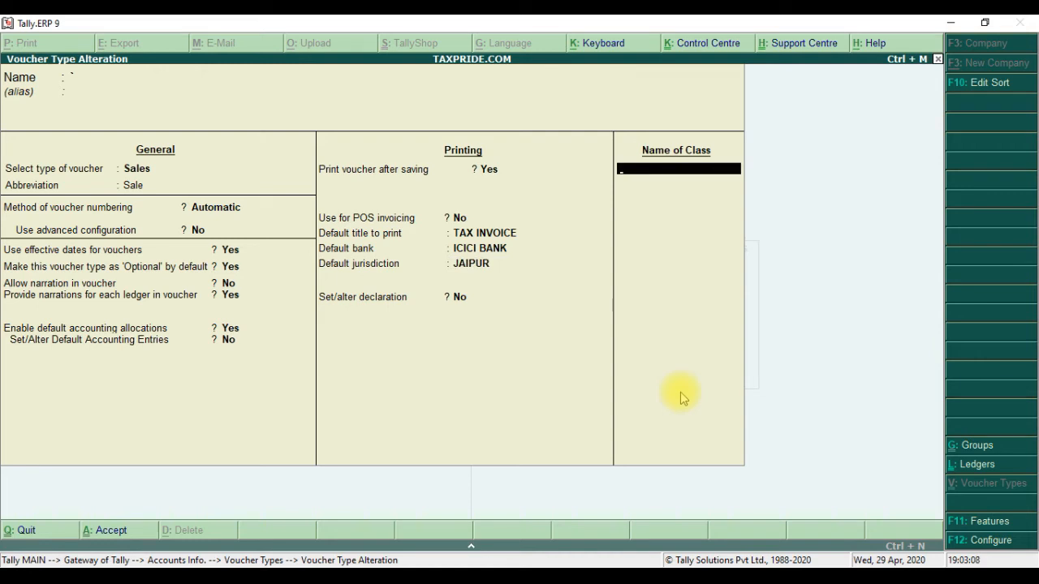
{"action": "key", "text": "BackSpace"}
{"action": "key", "text": "BackSpace"}
{"action": "key", "text": "BackSpace"}
{"action": "key", "text": "BackSpace"}
{"action": "key", "text": "BackSpace"}
{"action": "key", "text": "BackSpace"}
{"action": "key", "text": "BackSpace"}
{"action": "key", "text": "Return"}
{"action": "key", "text": "BackSpace"}
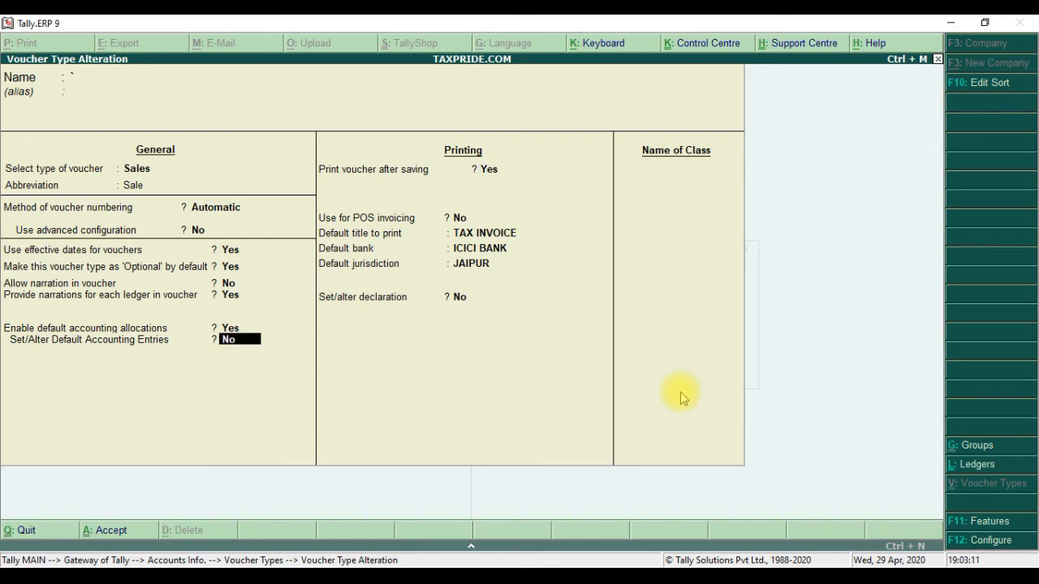
{"action": "key", "text": "y"}
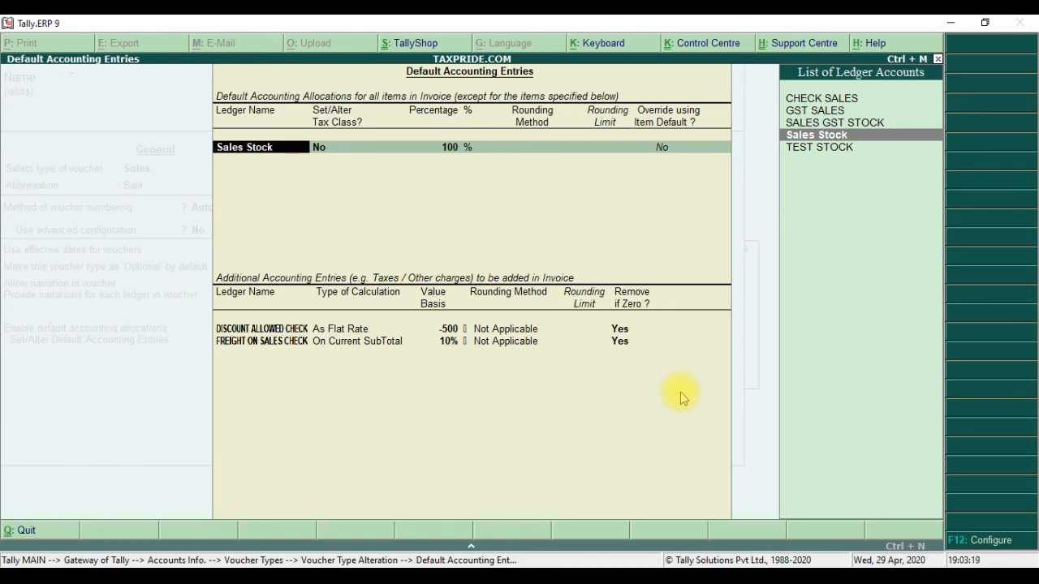
Quit the default accounting entries and reopen them from the Sales voucher type's settings
{"action": "key", "text": "Escape"}
{"action": "key", "text": "Escape"}
{"action": "key", "text": "y"}
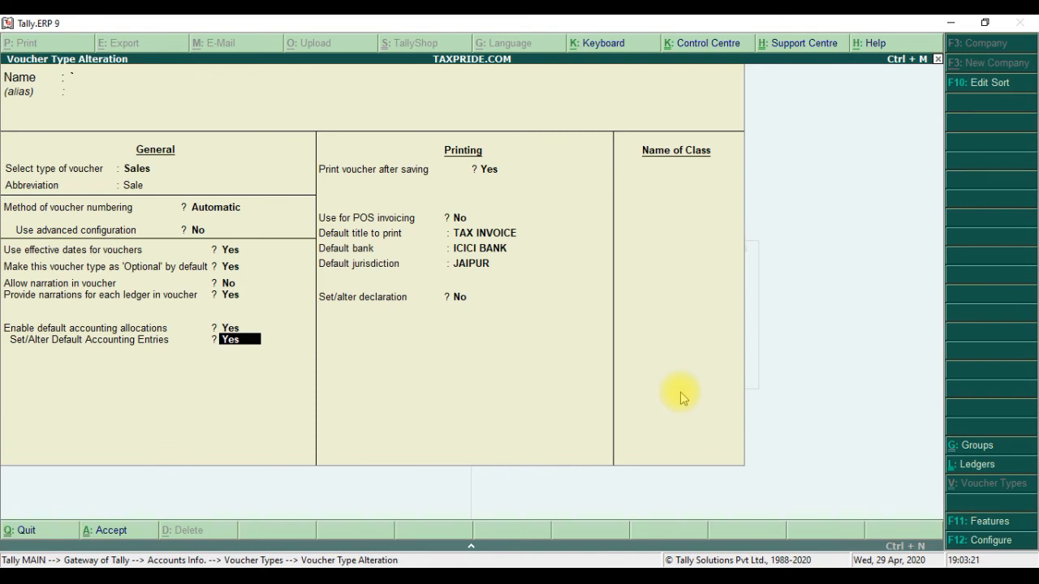
{"action": "key", "text": "Return"}
{"action": "key", "text": "Escape"}
{"action": "key", "text": "Escape"}
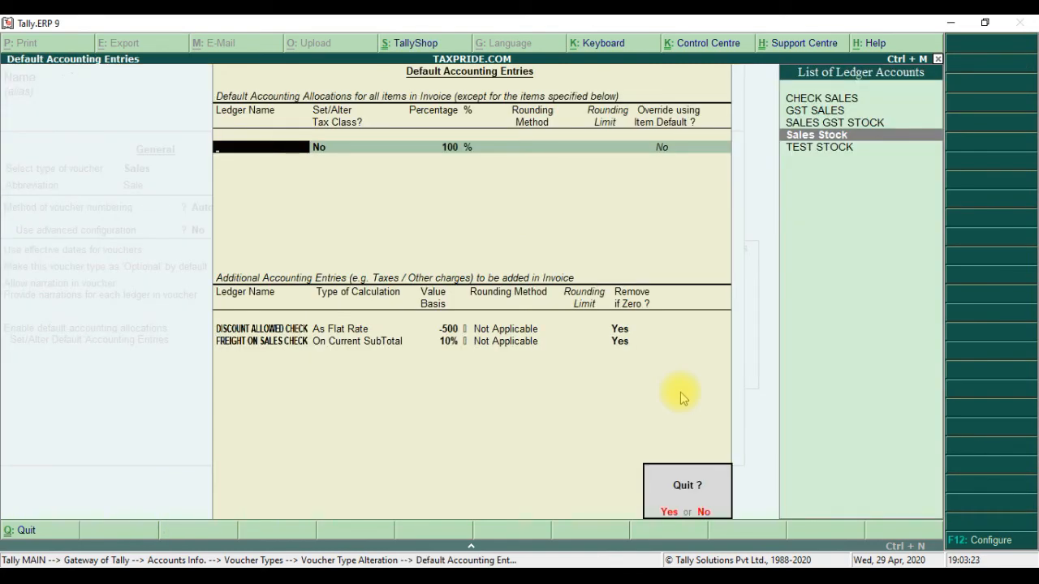
{"action": "key", "text": "y"}
{"action": "key", "text": "Return"}
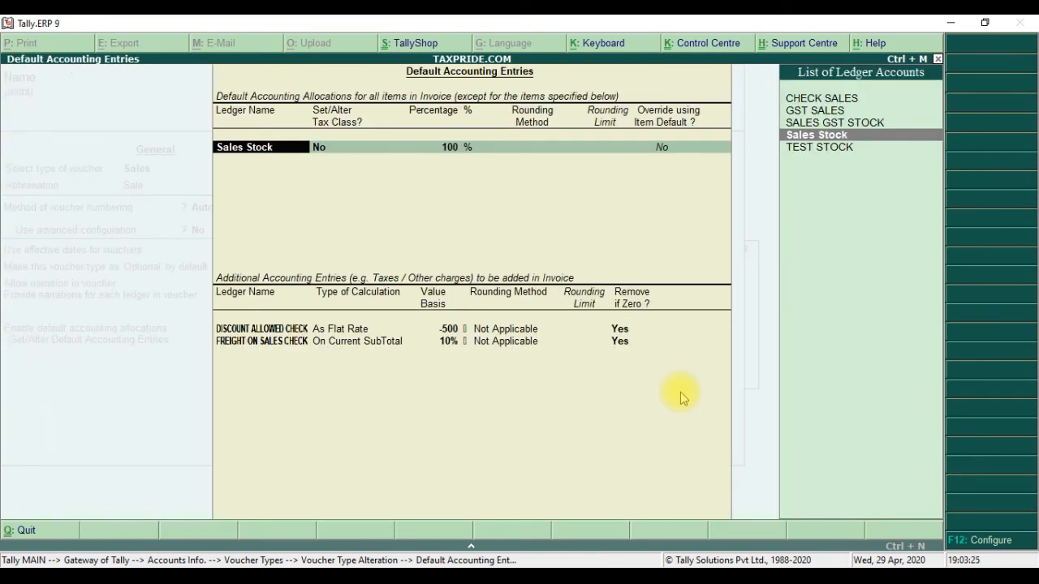
Accept the default accounting entries and add a class named TEST CEHCK to the Sales voucher type
{"action": "key", "text": "ctrl+a"}
{"action": "key", "text": "Return"}
{"action": "key", "text": "Return"}
{"action": "key", "text": "Return"}
{"action": "key", "text": "Return"}
{"action": "key", "text": "Return"}
{"action": "key", "text": "Return"}
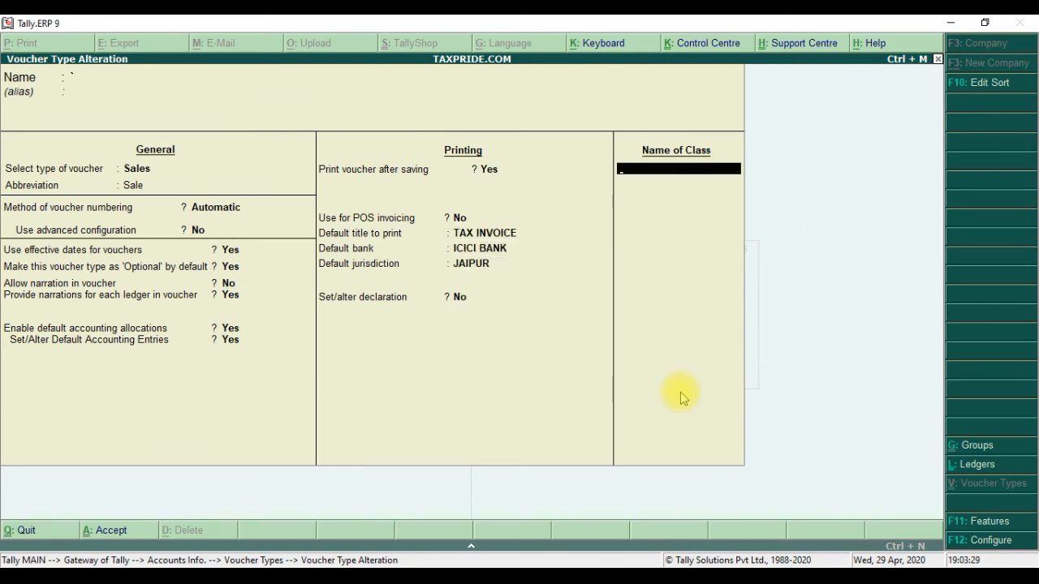
{"action": "type", "text": "TEST CEHCK"}
{"action": "key", "text": "Return"}
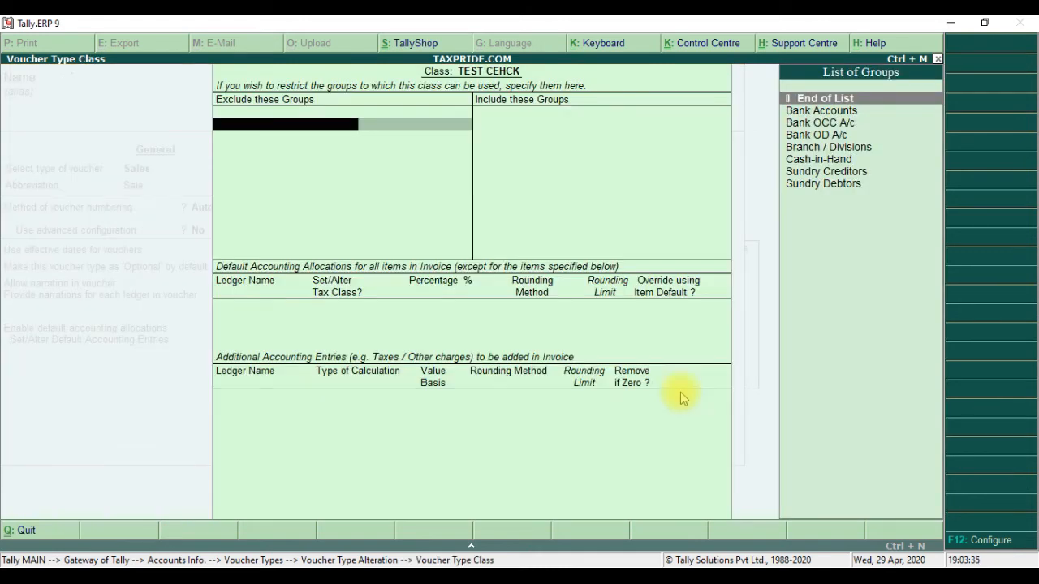
Leave the class's group restrictions empty and allocate 100 % of all invoice items to the SALES GST STOCK ledger
{"action": "key", "text": "Return"}
{"action": "key", "text": "Return"}
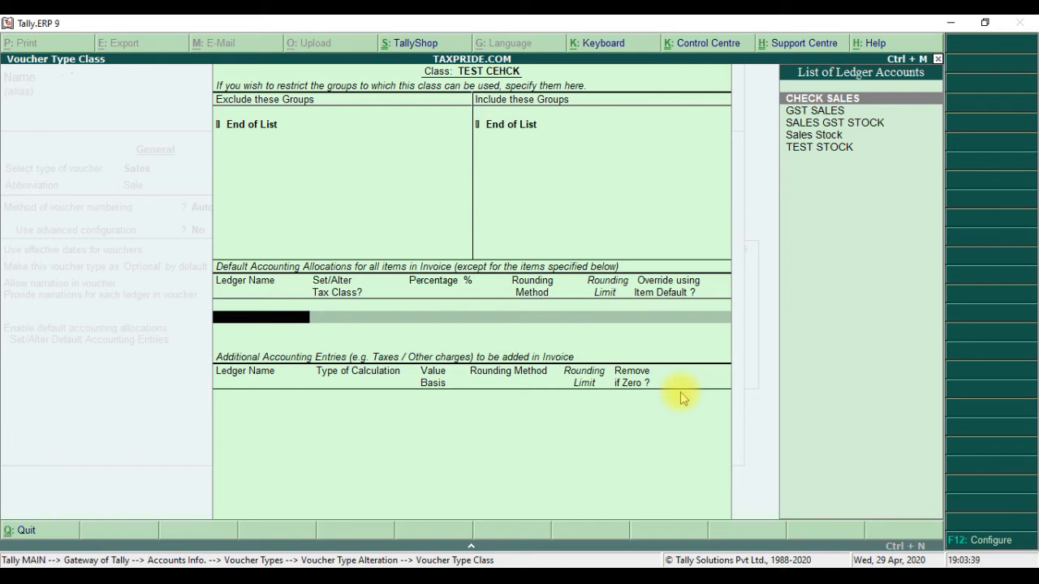
{"action": "key", "text": "Down"}
{"action": "key", "text": "Down"}
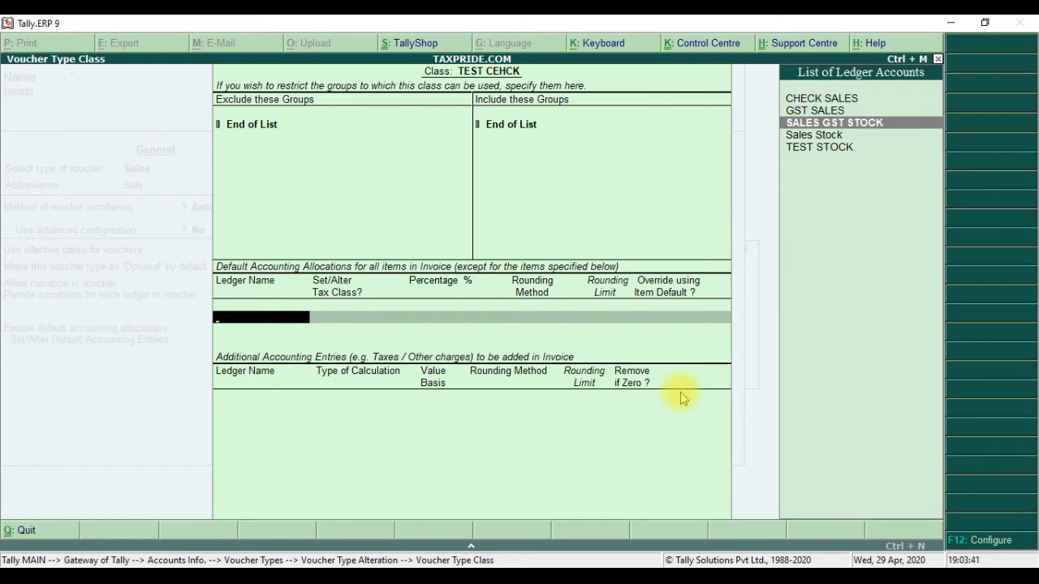
{"action": "key", "text": "Return"}
{"action": "key", "text": "Return"}
{"action": "key", "text": "Return"}
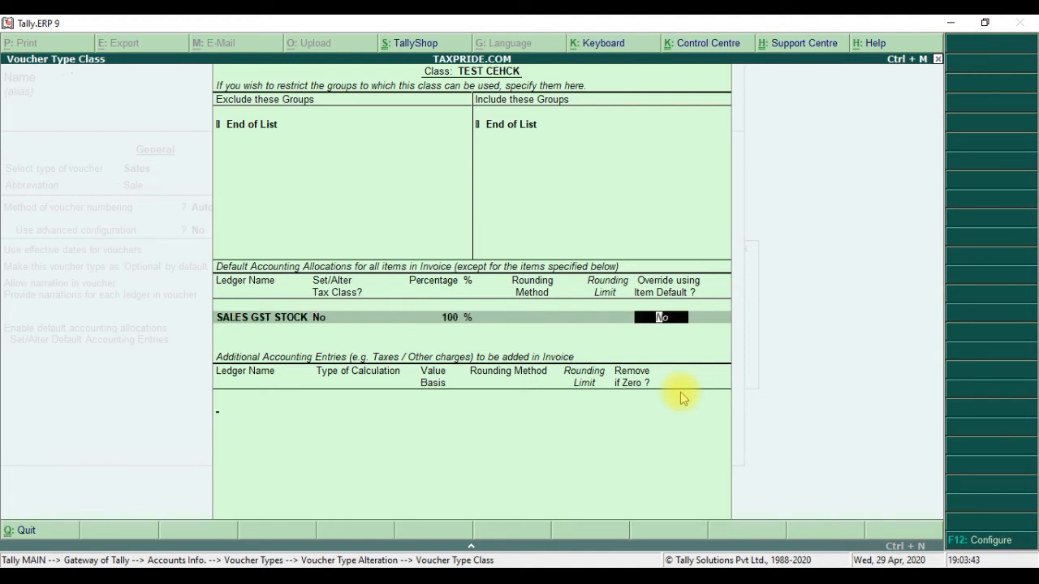
{"action": "key", "text": "Return"}
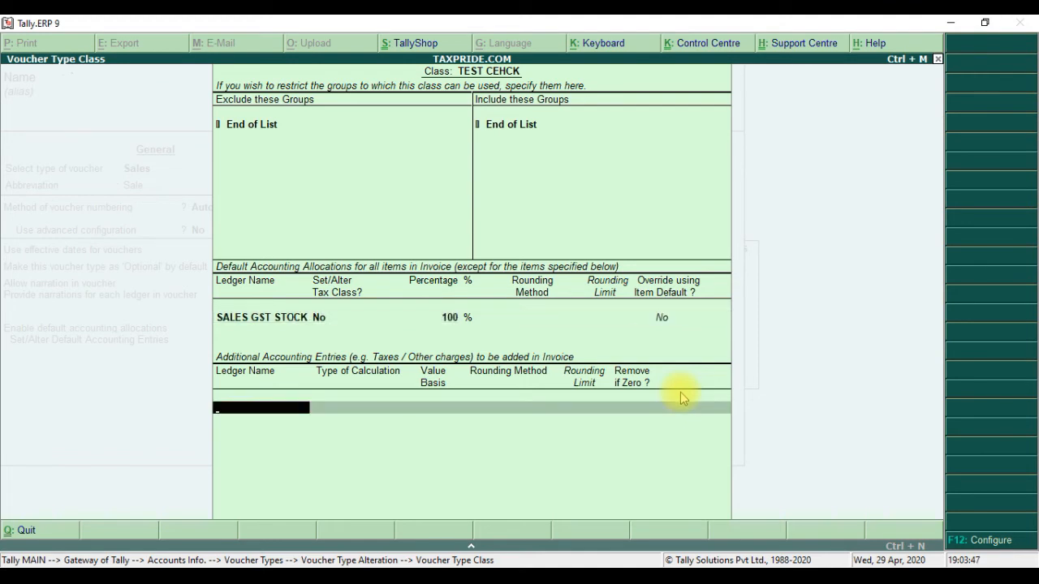
Create a TAX CHECK ledger under Duties & Taxes with duty type Others from the class's additional accounting entries
{"action": "type", "text": "TAX"}
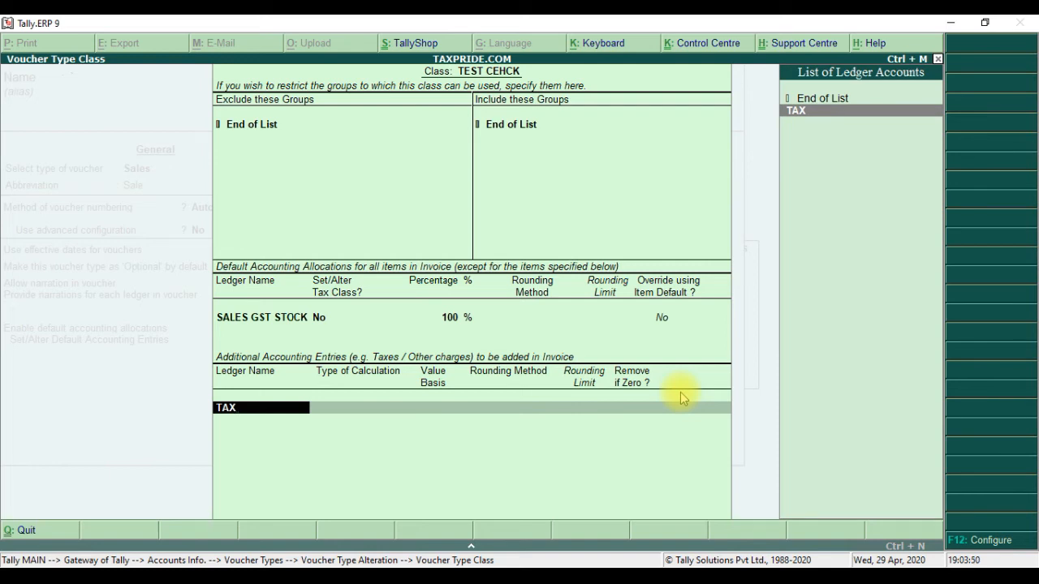
{"action": "key", "text": "alt+c"}
{"action": "type", "text": "TAX CHECK"}
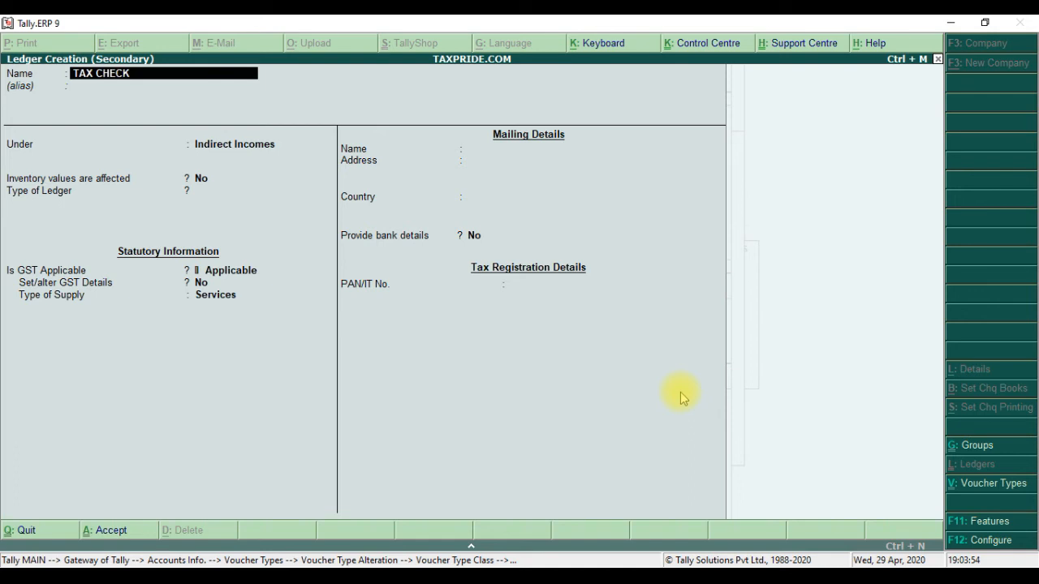
{"action": "key", "text": "Return"}
{"action": "key", "text": "Return"}
{"action": "type", "text": "DUT"}
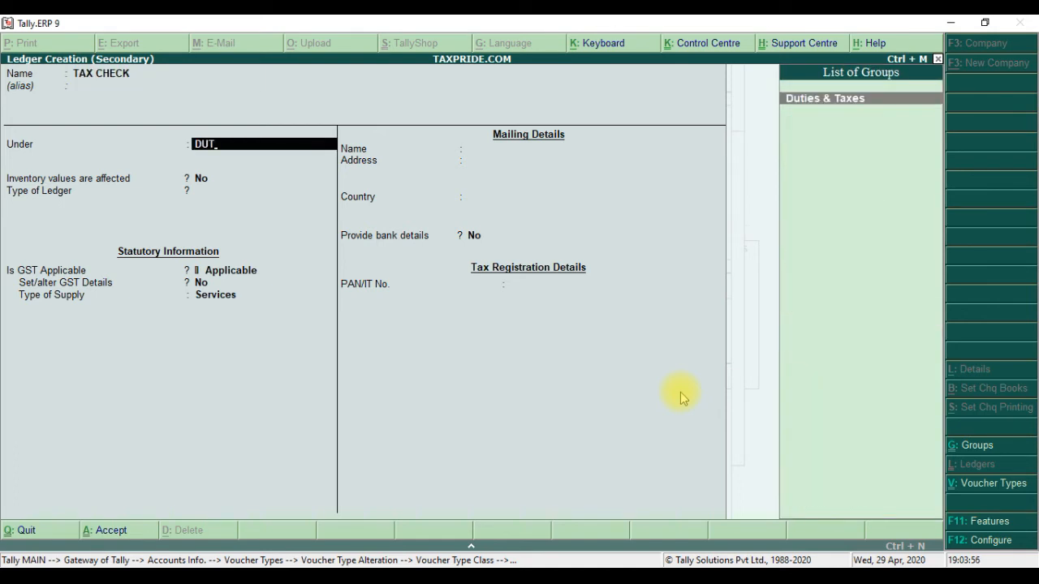
{"action": "key", "text": "Return"}
{"action": "key", "text": "Return"}
{"action": "key", "text": "Return"}
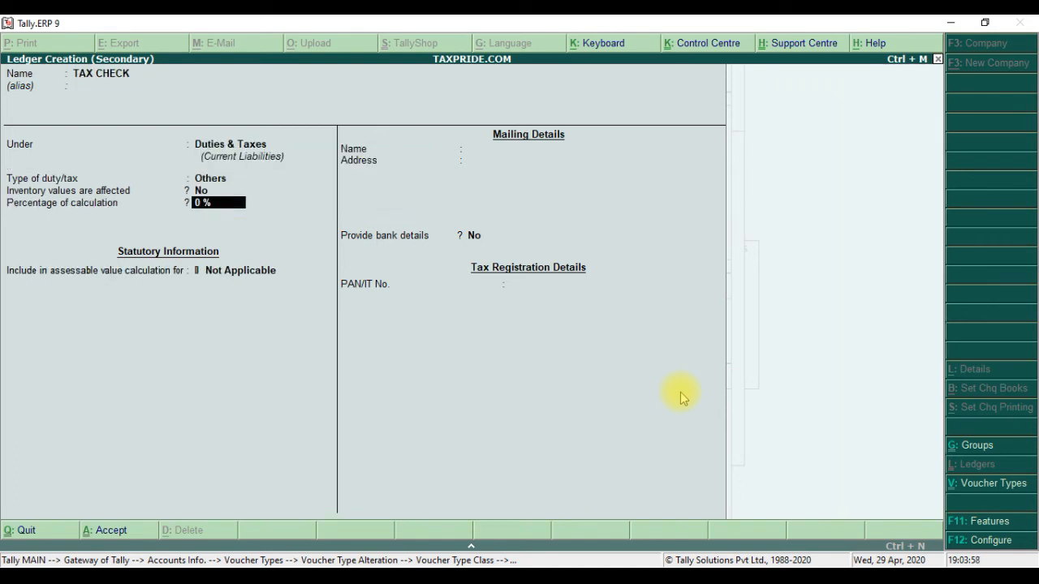
{"action": "key", "text": "Return"}
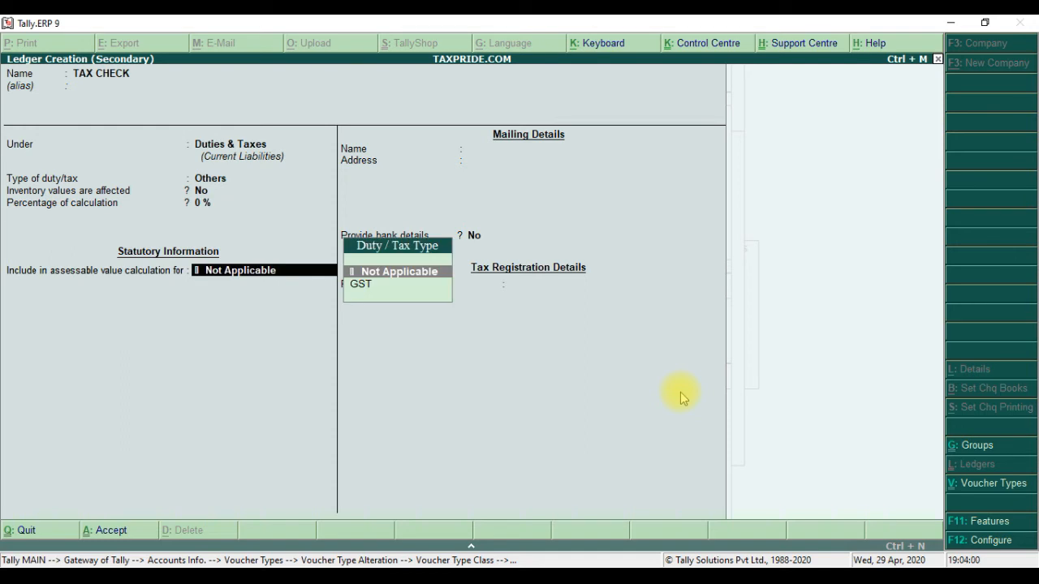
{"action": "key", "text": "Return"}
{"action": "key", "text": "Return"}
{"action": "key", "text": "Return"}
{"action": "left_click", "coordinate": [680, 391]}
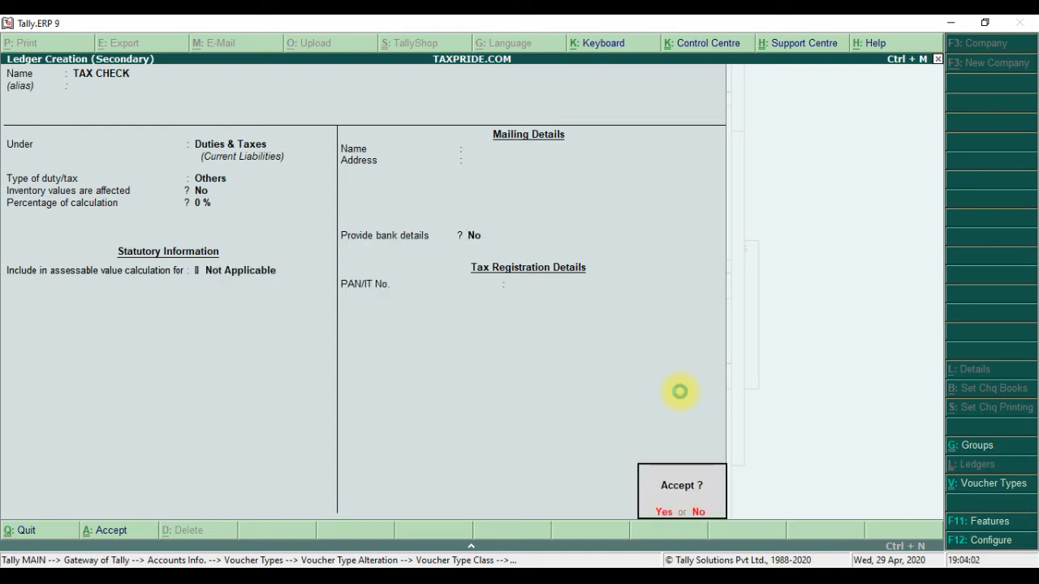
{"action": "key", "text": "Return"}
Set the TAX CHECK entry to calculate On Current SubTotal with a value basis of 10, and complete the class
{"action": "key", "text": "Down"}
{"action": "key", "text": "Down"}
{"action": "key", "text": "Down"}
{"action": "key", "text": "Down"}
{"action": "key", "text": "Down"}
{"action": "key", "text": "Down"}
{"action": "key", "text": "Return"}
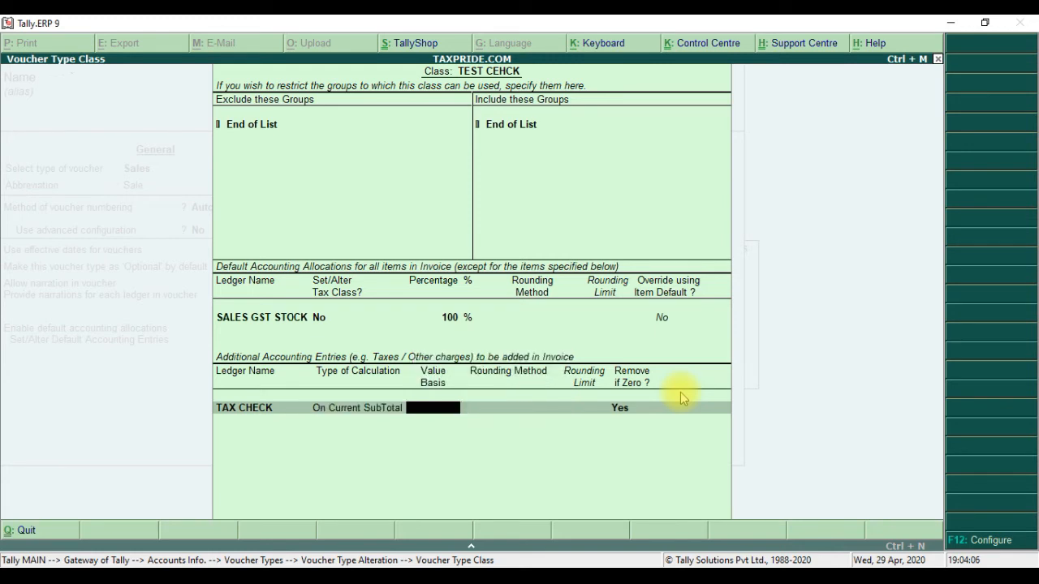
{"action": "type", "text": "10"}
{"action": "key", "text": "Return"}
{"action": "key", "text": "Return"}
{"action": "key", "text": "Return"}
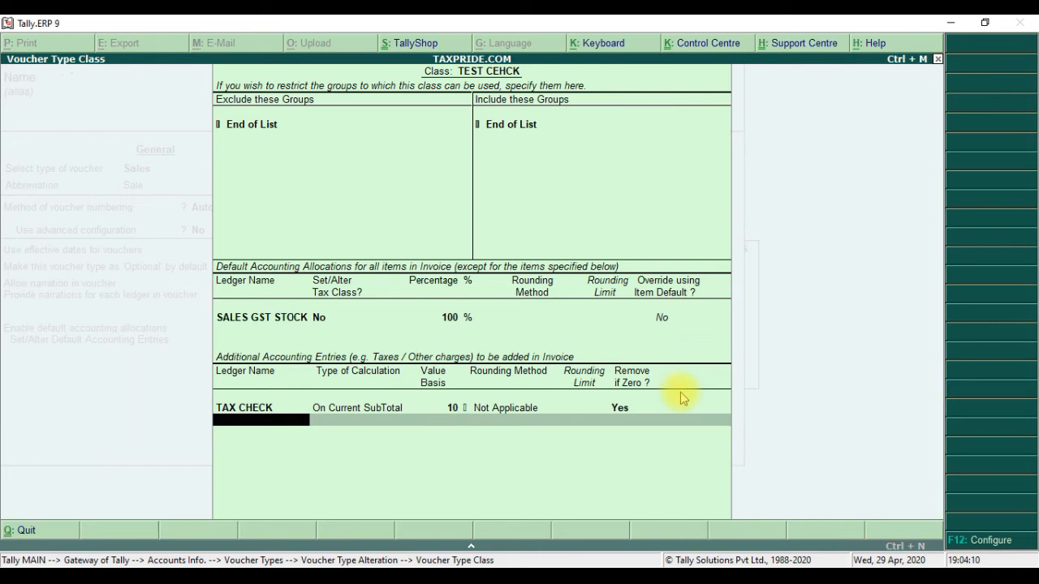
{"action": "key", "text": "Return"}
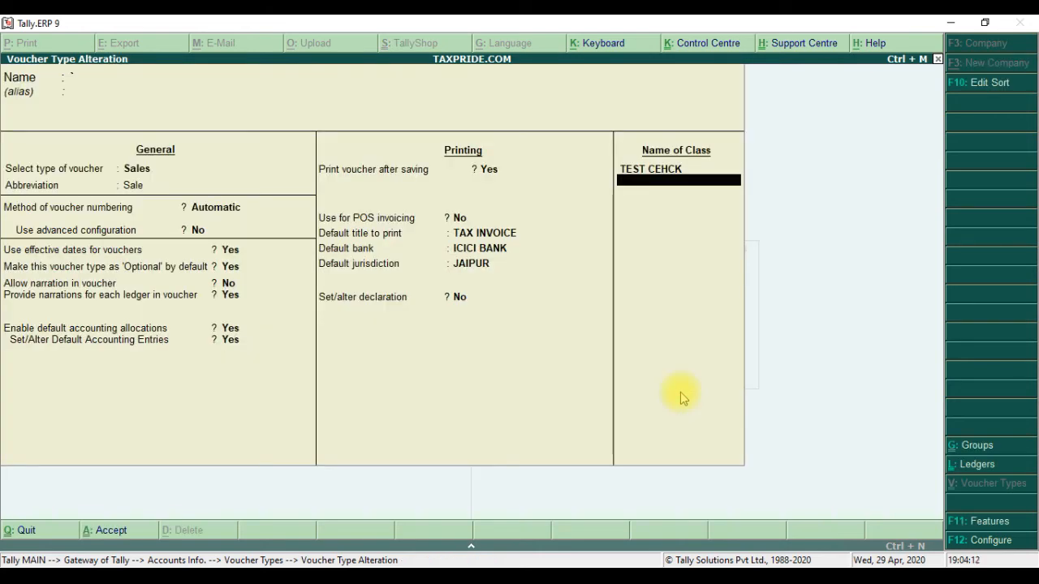
Save the altered voucher type with its new class and open accounting voucher creation from the Gateway of Tally
{"action": "key", "text": "Return"}
{"action": "left_click", "coordinate": [680, 392]}
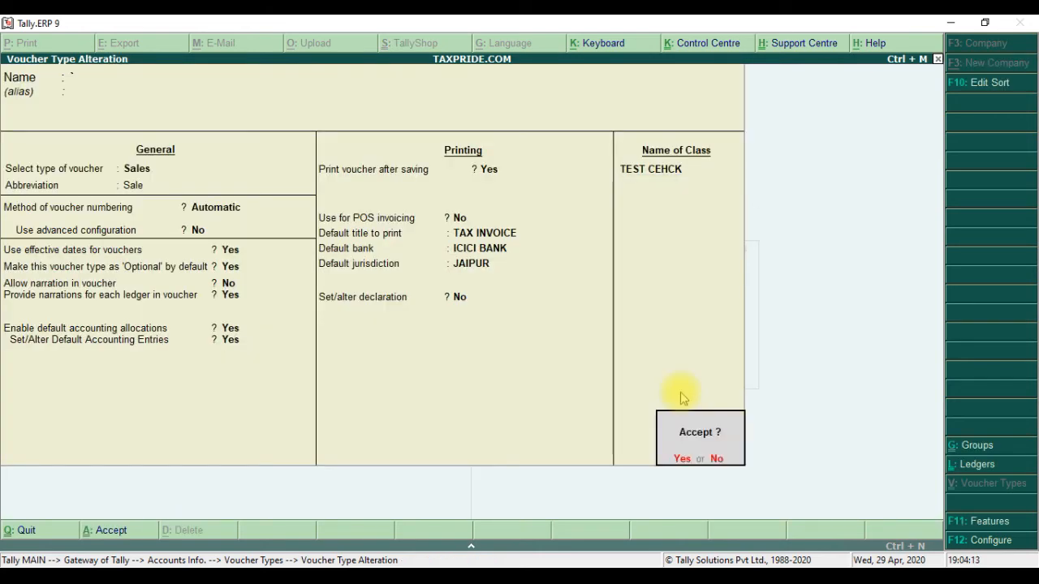
{"action": "key", "text": "Return"}
{"action": "key", "text": "Escape"}
{"action": "key", "text": "Escape"}
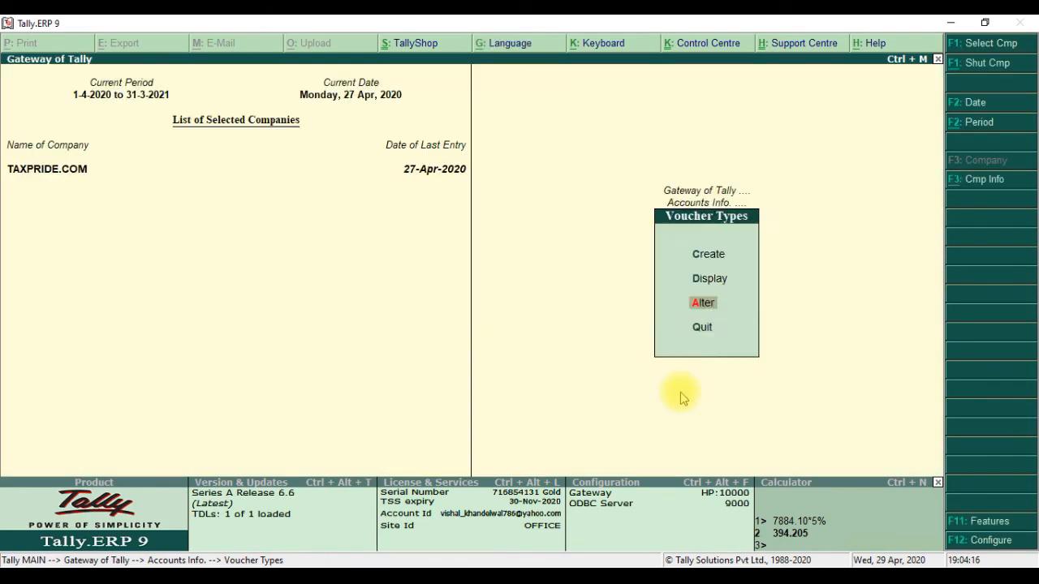
{"action": "key", "text": "Escape"}
{"action": "key", "text": "Escape"}
{"action": "key", "text": "v"}
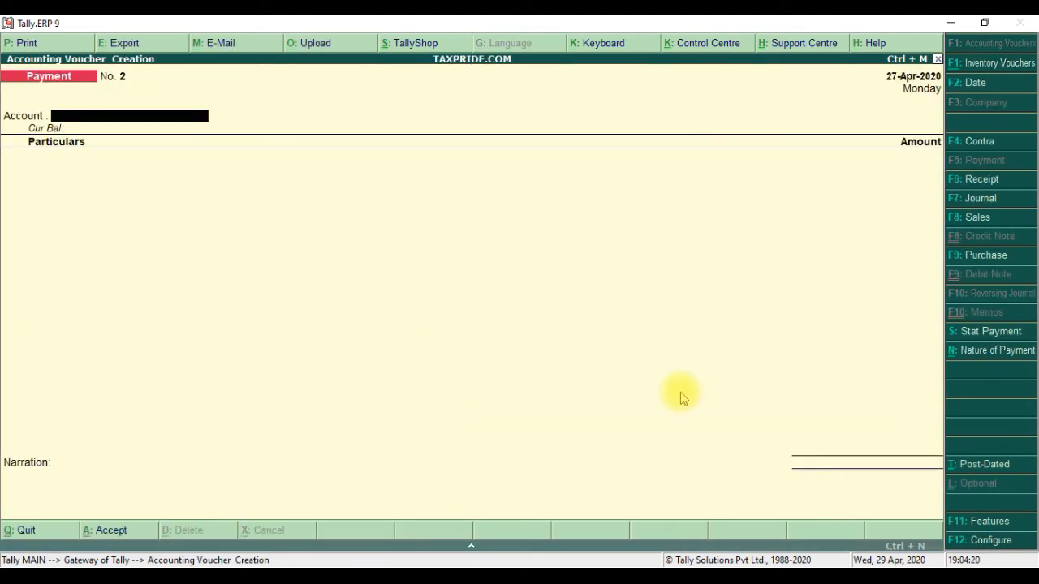
Check the sales voucher types offered during voucher creation for the Sales type
{"action": "key", "text": "F8"}
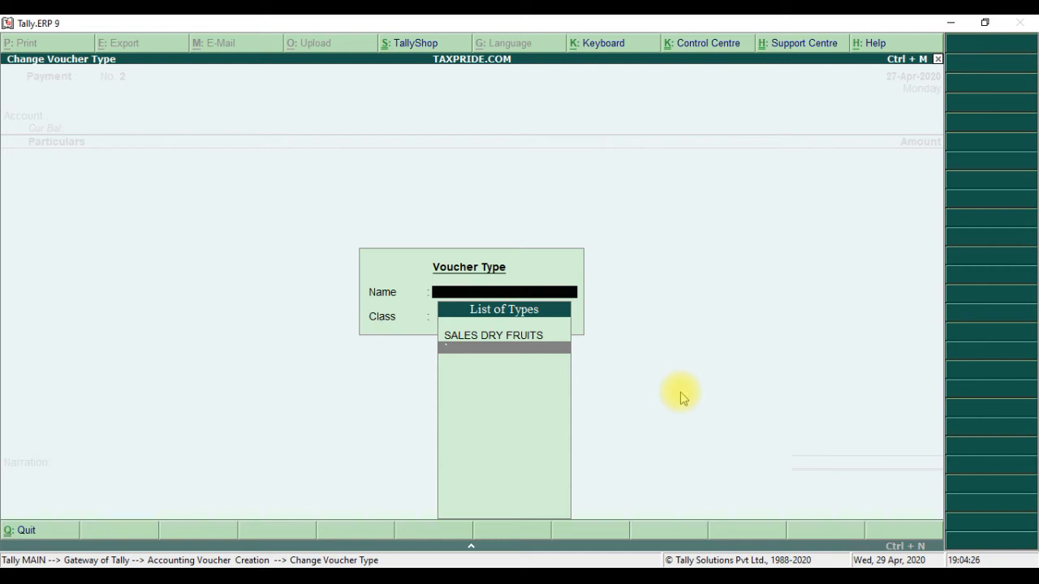
{"action": "key", "text": "Escape"}
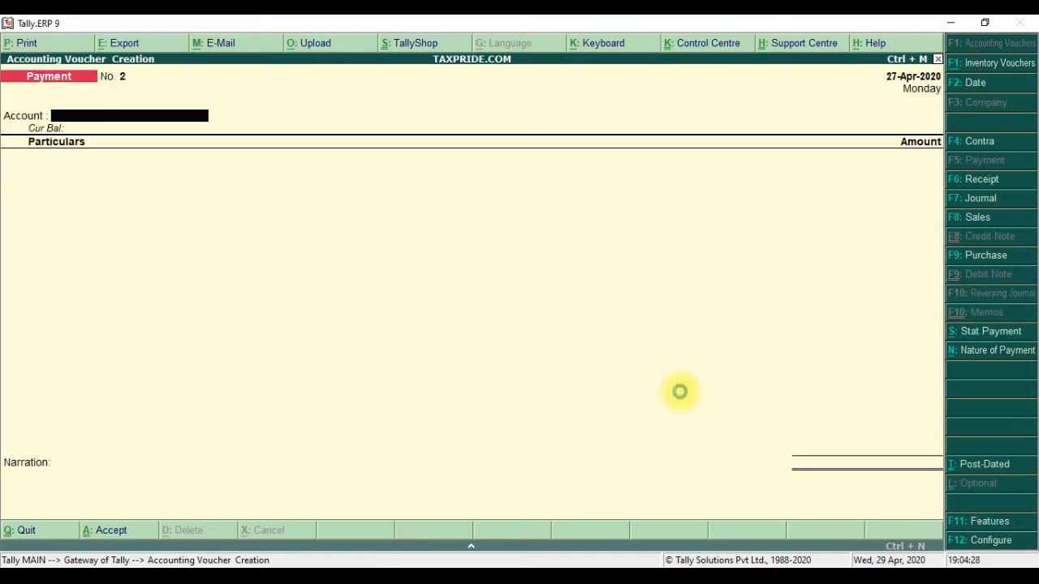
{"action": "key", "text": "F8"}
{"action": "key", "text": "Up"}
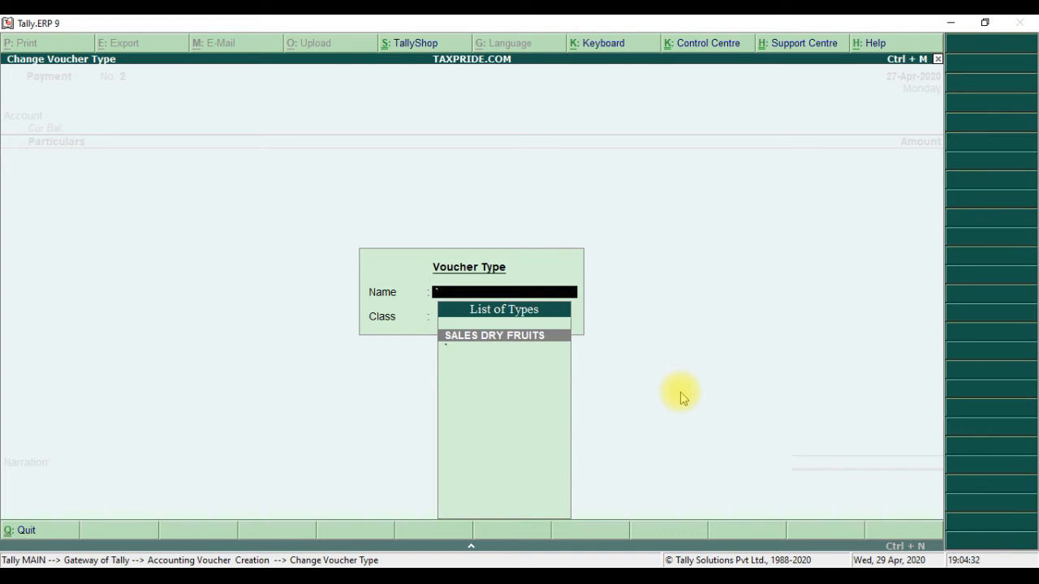
{"action": "type", "text": "SA"}
{"action": "key", "text": "BackSpace"}
{"action": "key", "text": "BackSpace"}
{"action": "key", "text": "Escape"}
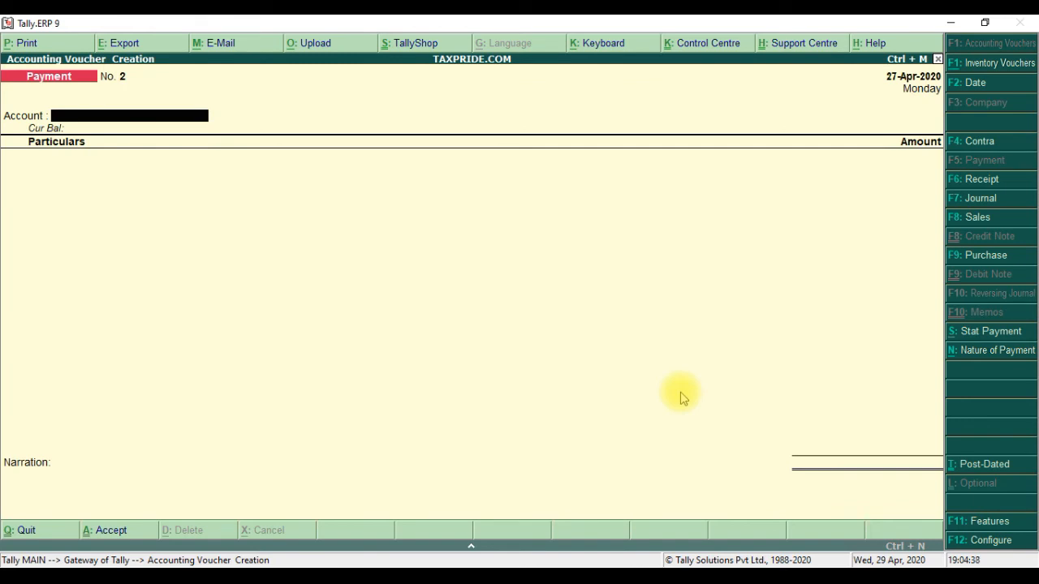
{"action": "key", "text": "F8"}
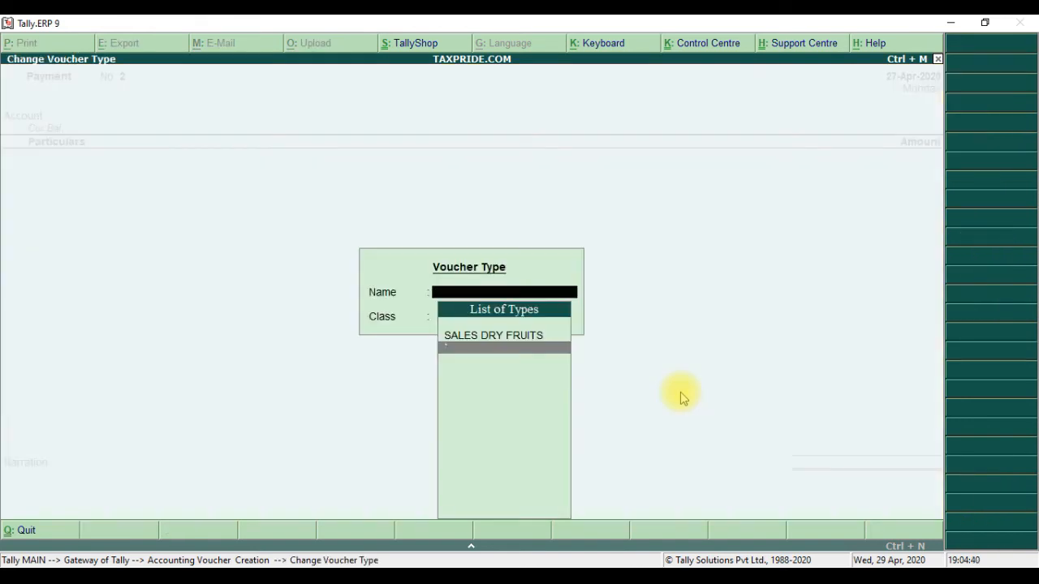
{"action": "key", "text": "Escape"}
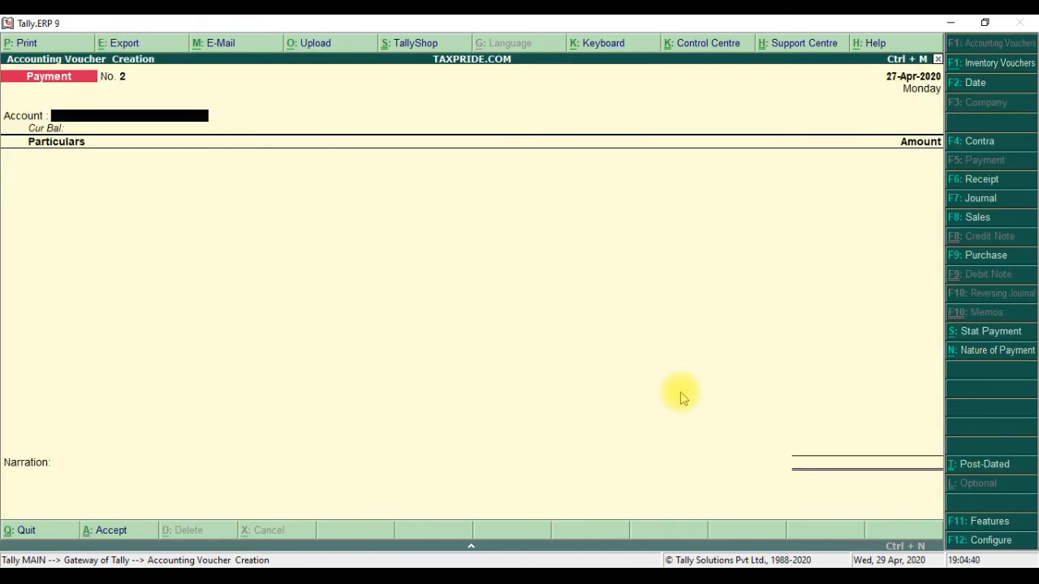
{"action": "left_click", "coordinate": [964, 219]}
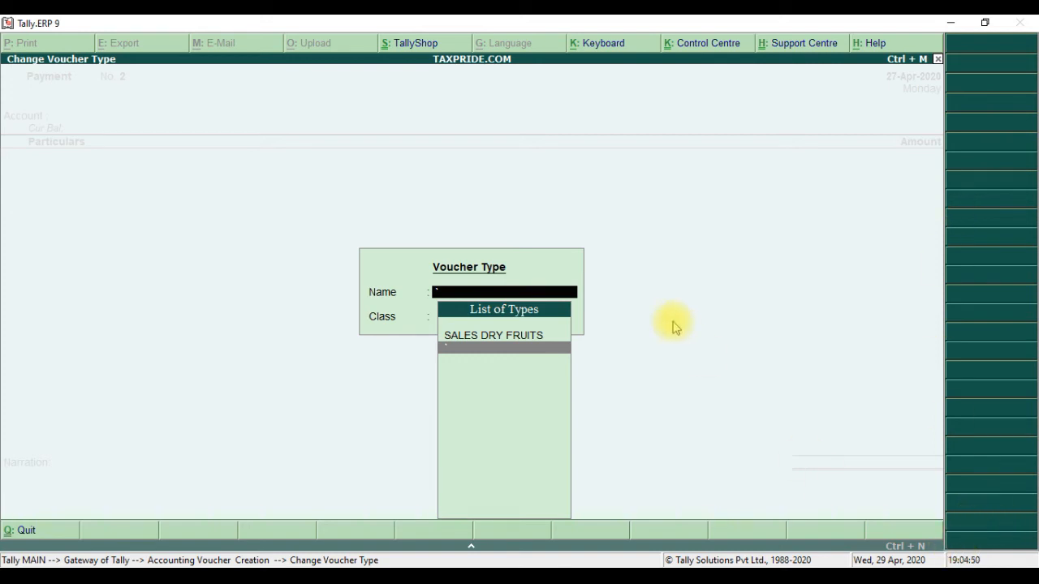
Quit voucher creation and open the list of voucher types for alteration under Accounts Info
{"action": "key", "text": "Escape"}
{"action": "key", "text": "Escape"}
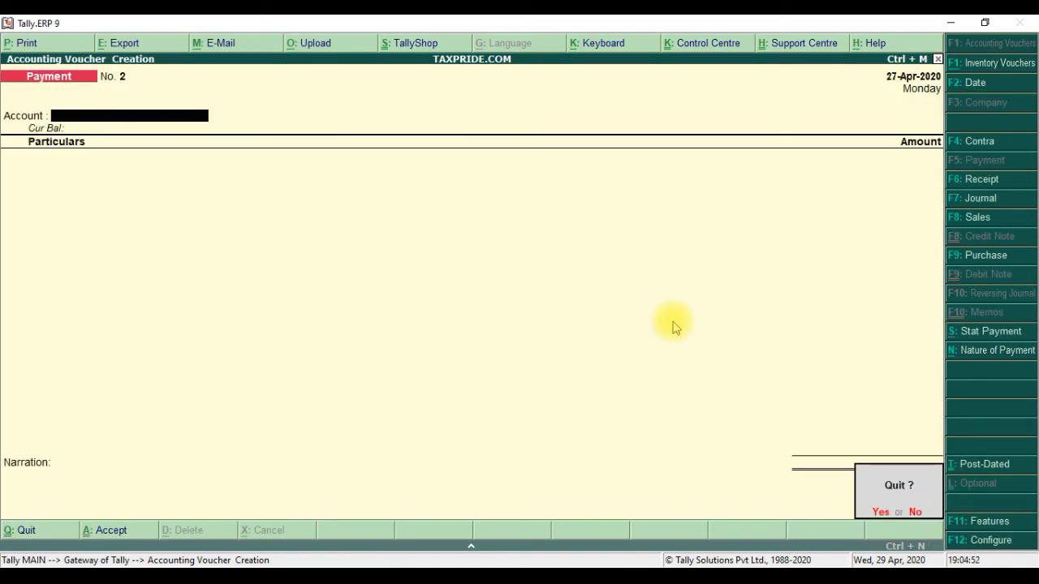
{"action": "key", "text": "y"}
{"action": "key", "text": "a"}
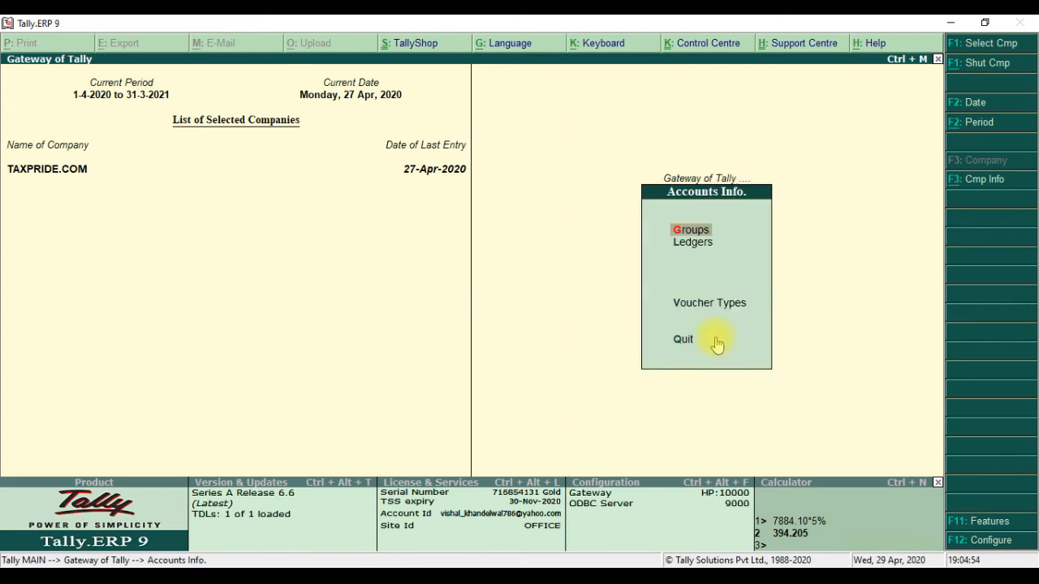
{"action": "key", "text": "Down"}
{"action": "key", "text": "Down"}
{"action": "key", "text": "Return"}
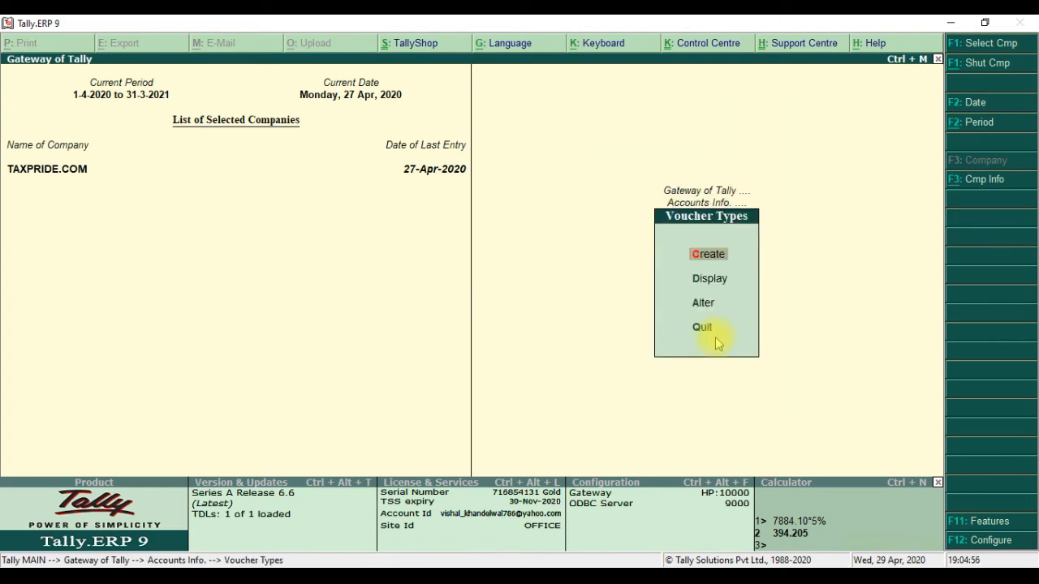
{"action": "key", "text": "Down"}
{"action": "key", "text": "Down"}
{"action": "key", "text": "Return"}
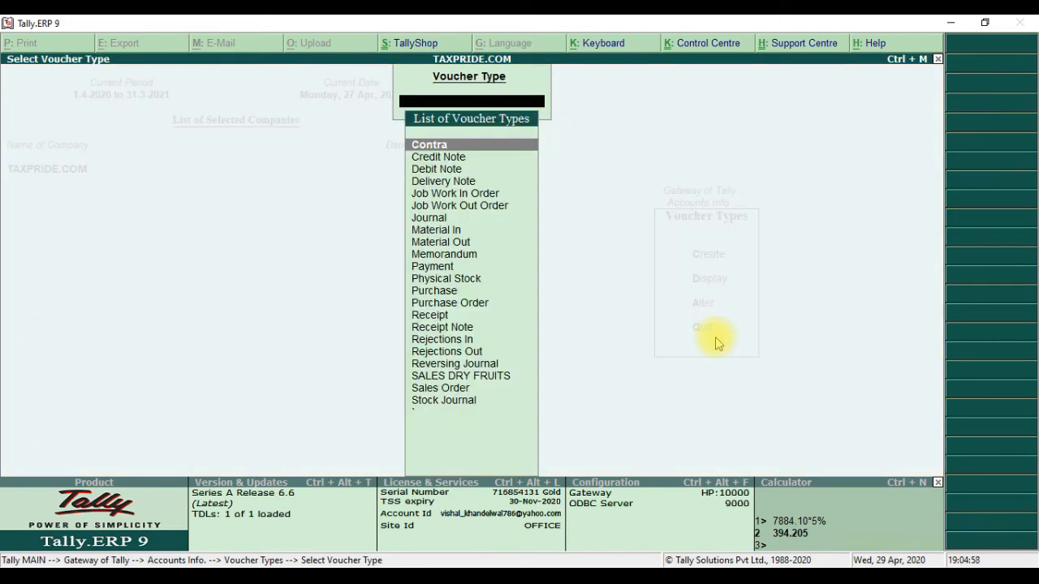
Search the voucher types for names starting with SA, and clear the search
{"action": "type", "text": "SA"}
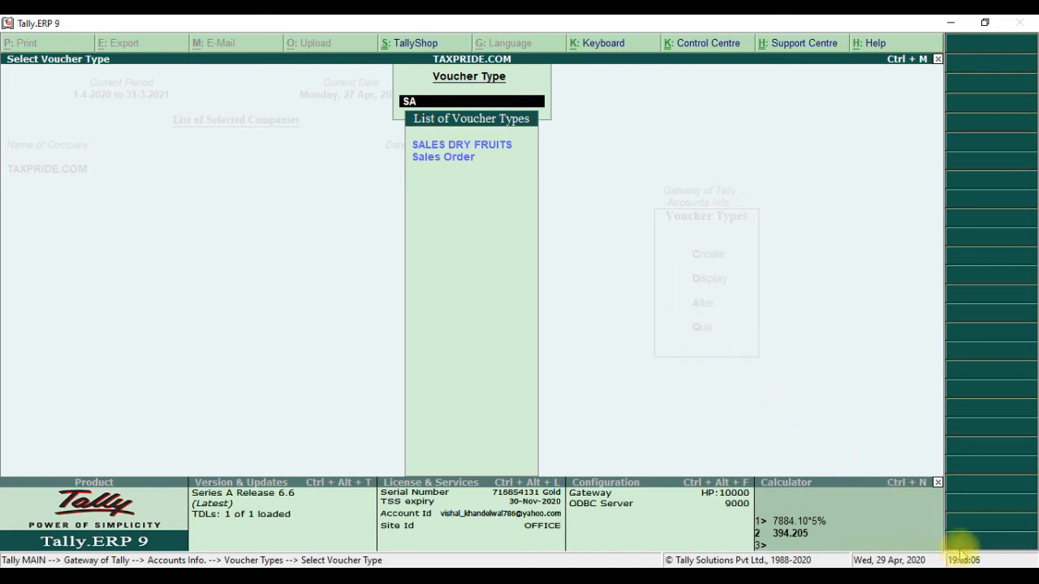
{"action": "key", "text": "BackSpace"}
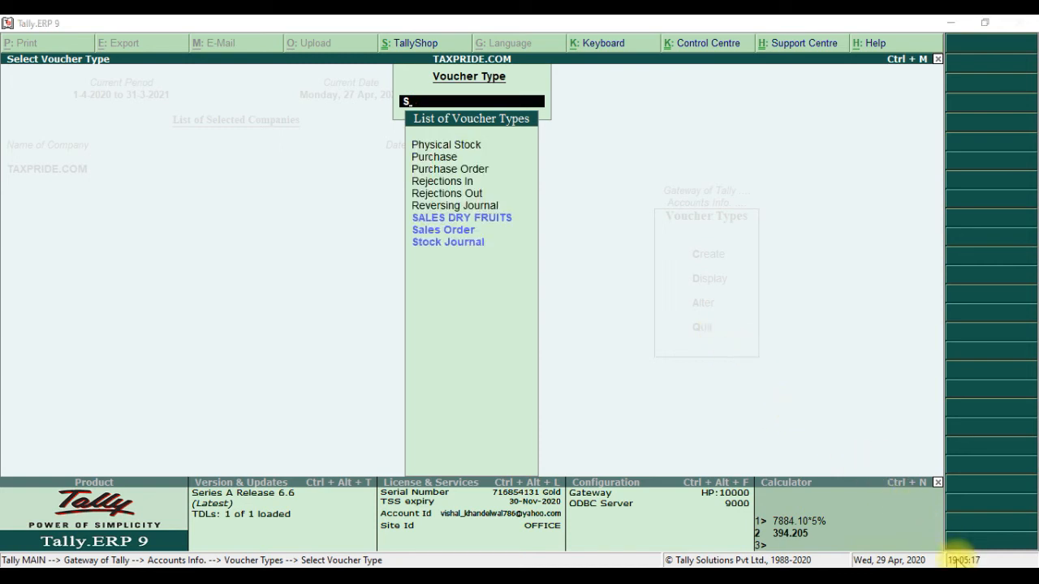
{"action": "key", "text": "BackSpace"}
{"action": "key", "text": "Escape"}
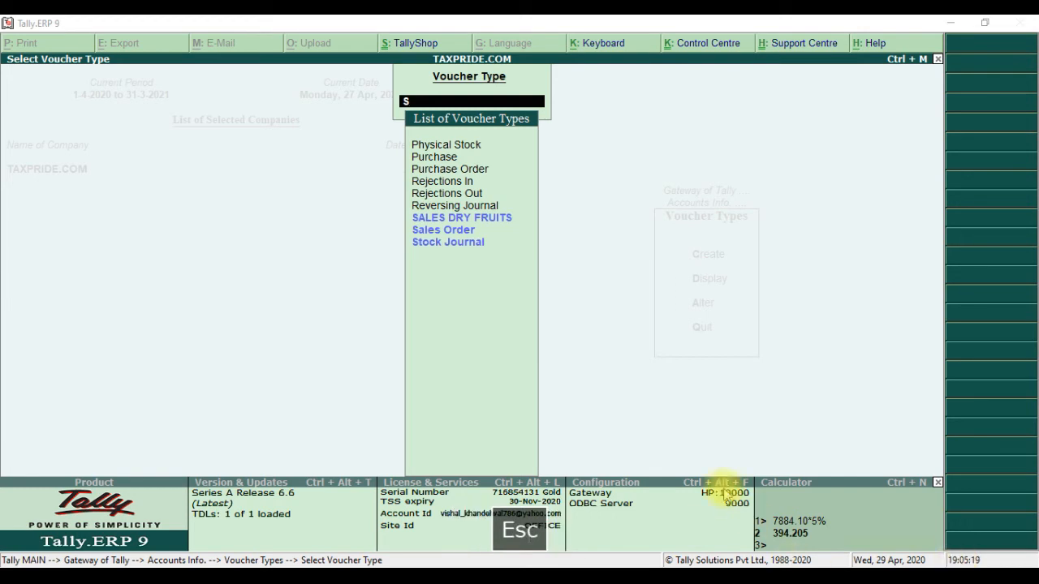
Open the voucher type named with a lone backtick, rename it SALES, and save the change
{"action": "key", "text": "Down"}
{"action": "key", "text": "Down"}
{"action": "key", "text": "Down"}
{"action": "key", "text": "Down"}
{"action": "key", "text": "Down"}
{"action": "key", "text": "Down"}
{"action": "key", "text": "Down"}
{"action": "key", "text": "Down"}
{"action": "key", "text": "Down"}
{"action": "key", "text": "Down"}
{"action": "key", "text": "Down"}
{"action": "key", "text": "Down"}
{"action": "key", "text": "Down"}
{"action": "key", "text": "Down"}
{"action": "key", "text": "Down"}
{"action": "key", "text": "Down"}
{"action": "key", "text": "Down"}
{"action": "key", "text": "Down"}
{"action": "key", "text": "Down"}
{"action": "key", "text": "Down"}
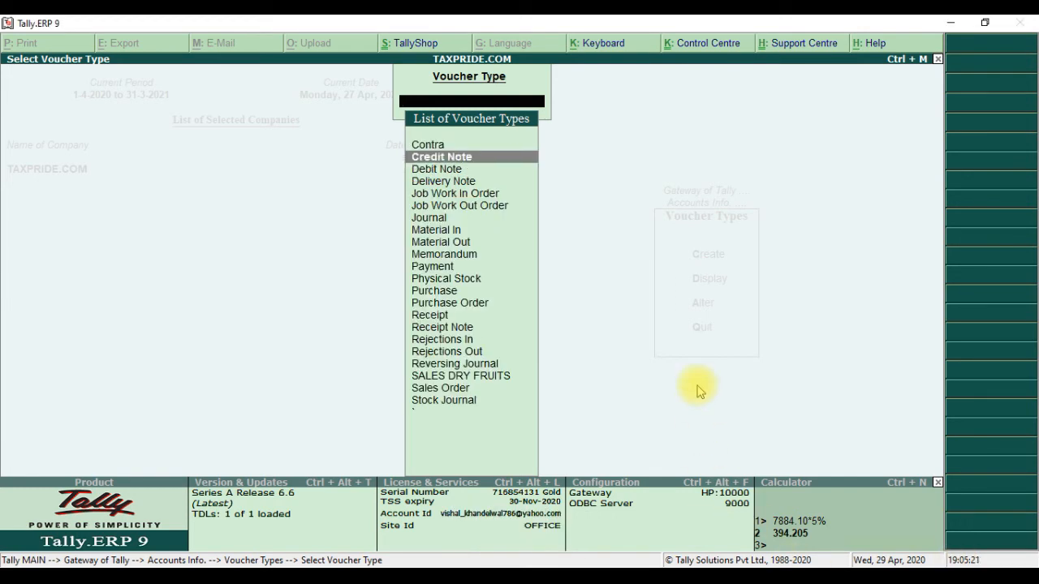
{"action": "key", "text": "Return"}
{"action": "key", "text": "Escape"}
{"action": "key", "text": "Return"}
{"action": "key", "text": "Down"}
{"action": "key", "text": "Return"}
{"action": "type", "text": "SALES"}
{"action": "key", "text": "Return"}
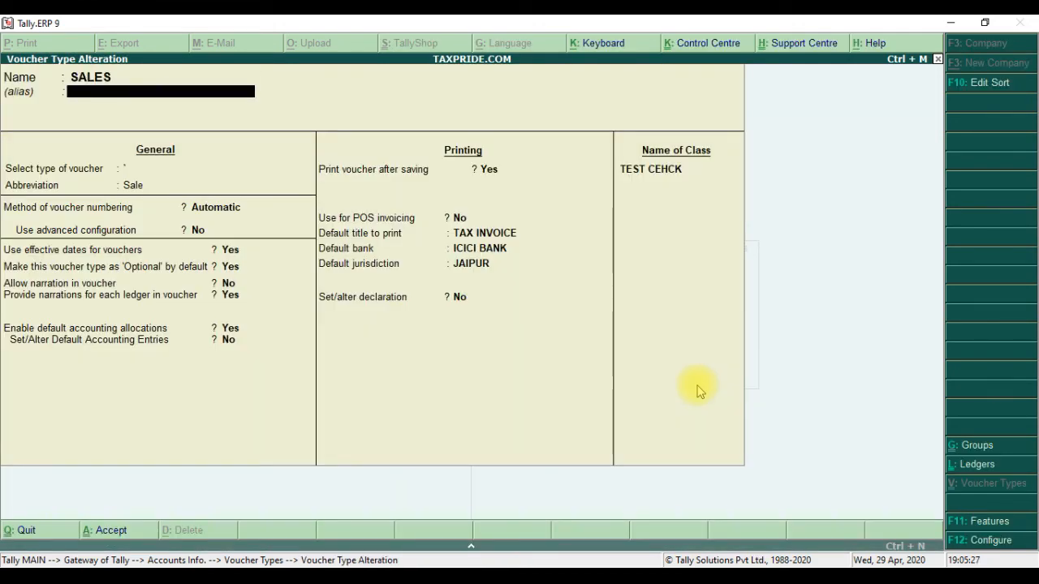
{"action": "key", "text": "Escape"}
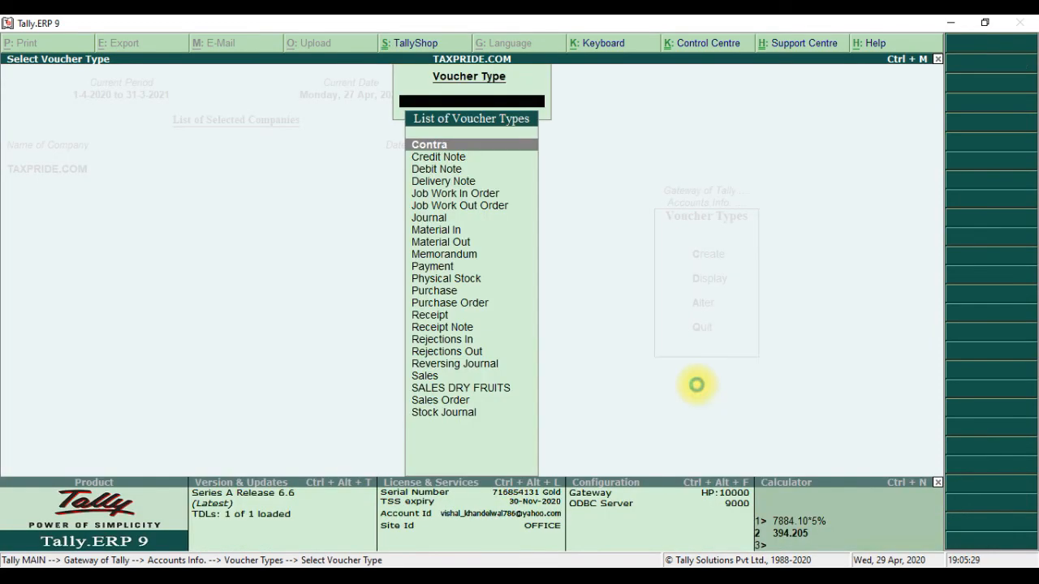
Return to the Gateway of Tally and start a Sales voucher using the voucher class TEST CEHCK
{"action": "key", "text": "Escape"}
{"action": "key", "text": "Escape"}
{"action": "key", "text": "Escape"}
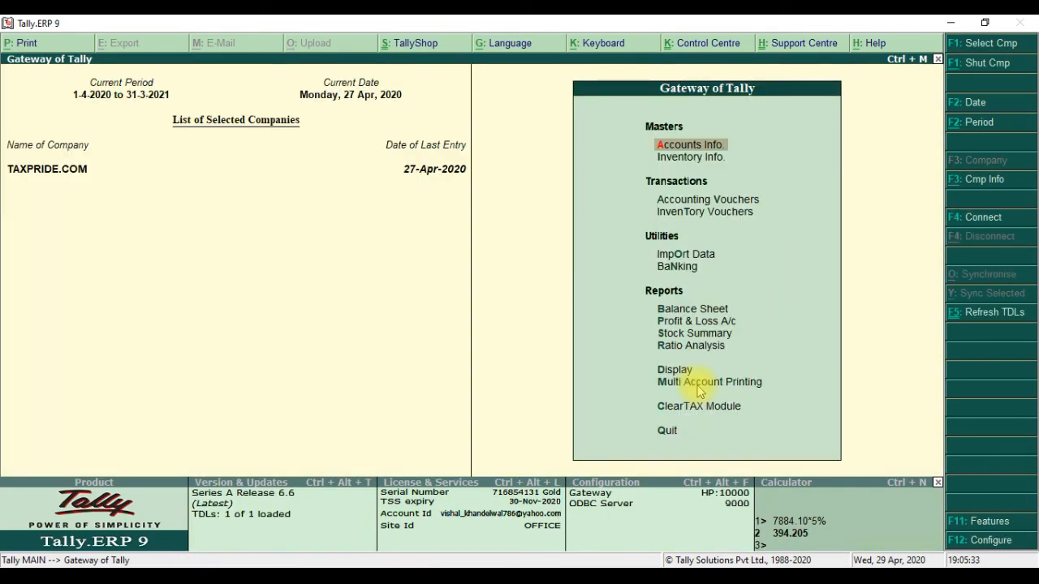
{"action": "key", "text": "v"}
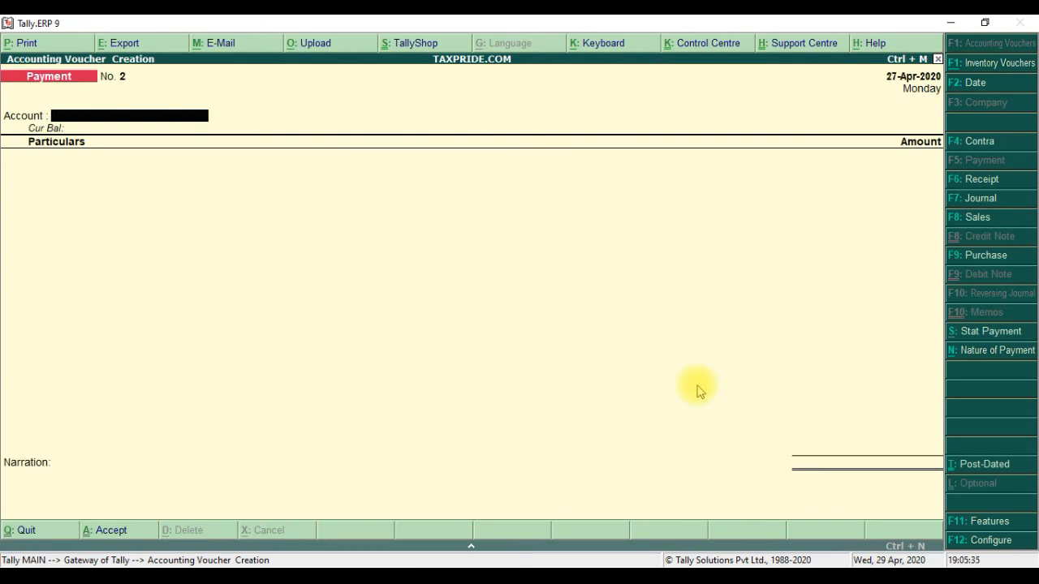
{"action": "key", "text": "F8"}
{"action": "key", "text": "Return"}
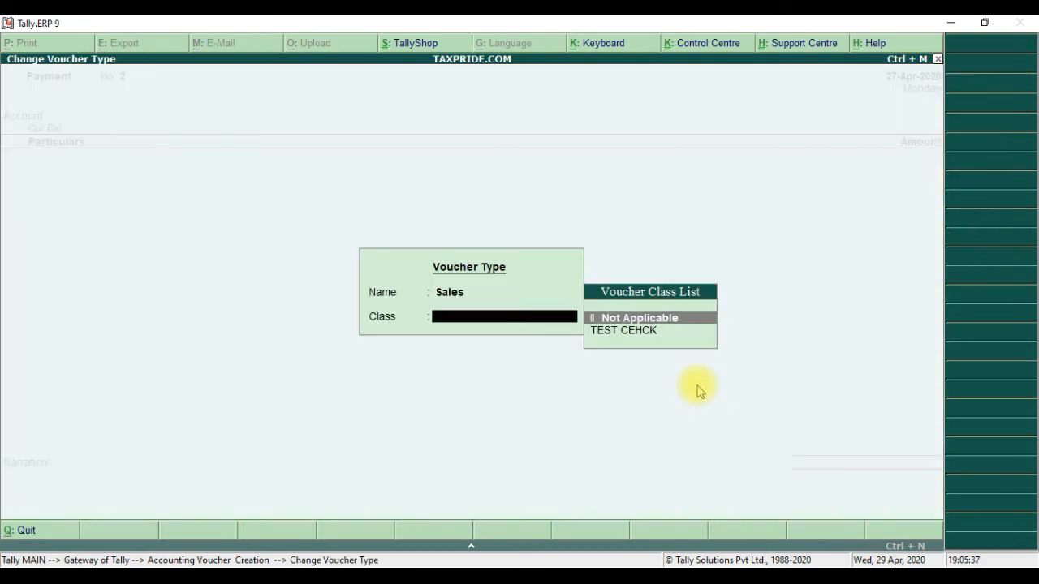
{"action": "key", "text": "Down"}
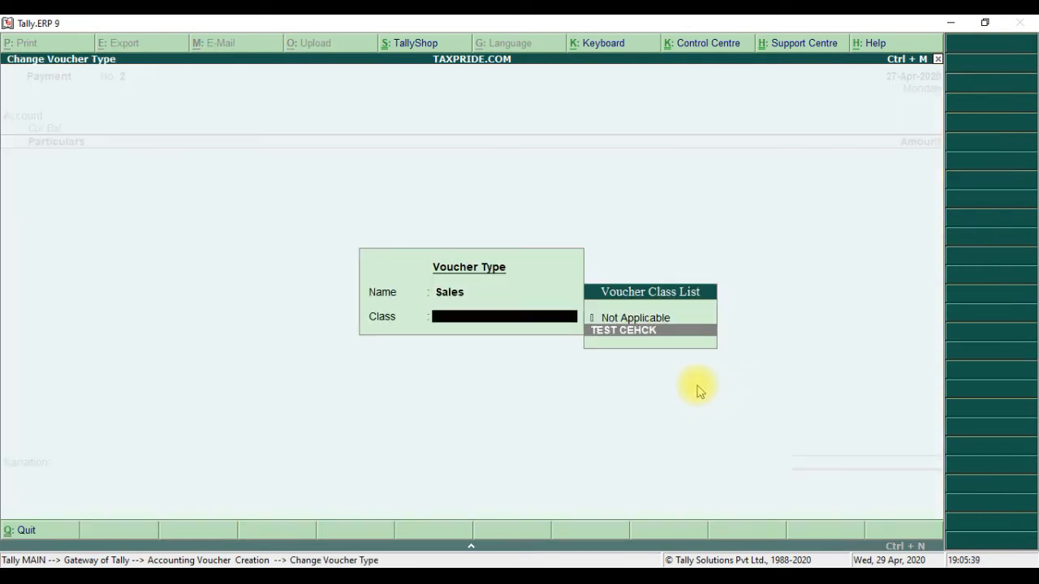
{"action": "key", "text": "Return"}
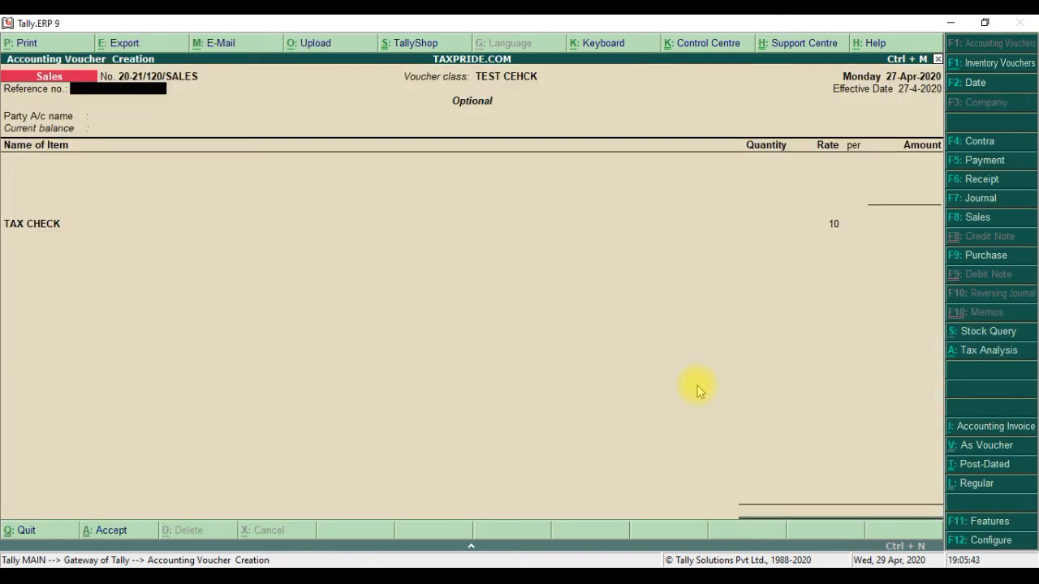
Leave the reference number blank, choose PARISHA ENTERPRISES as the party account, and accept the default party details
{"action": "key", "text": "Return"}
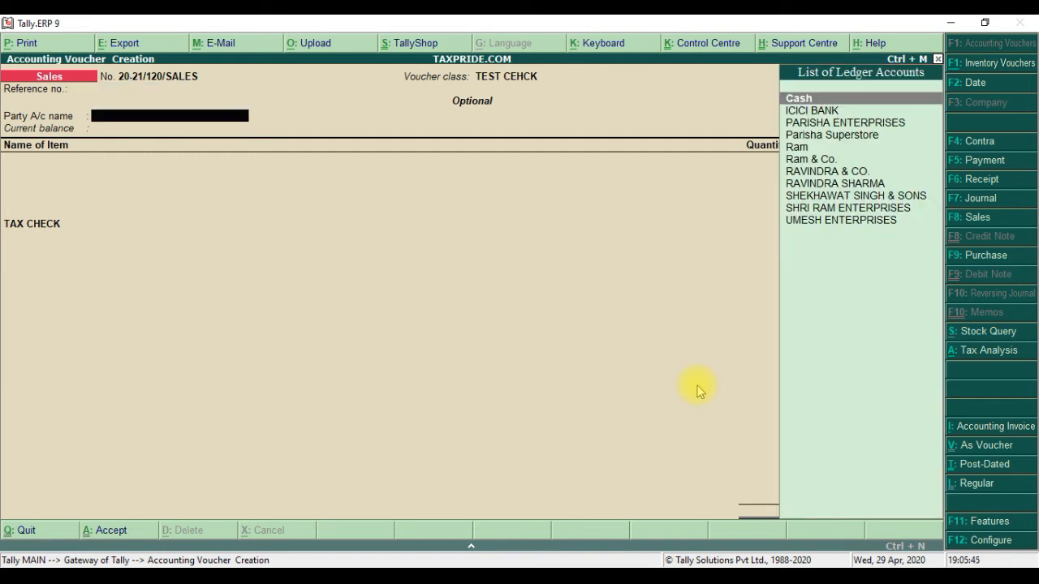
{"action": "key", "text": "Down"}
{"action": "key", "text": "Down"}
{"action": "key", "text": "Return"}
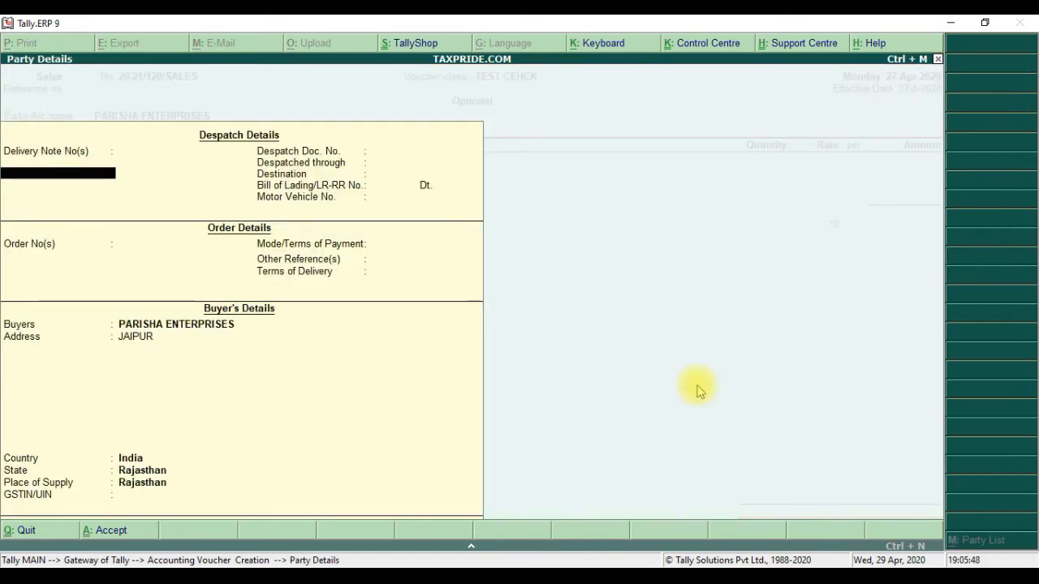
{"action": "key", "text": "ctrl+a"}
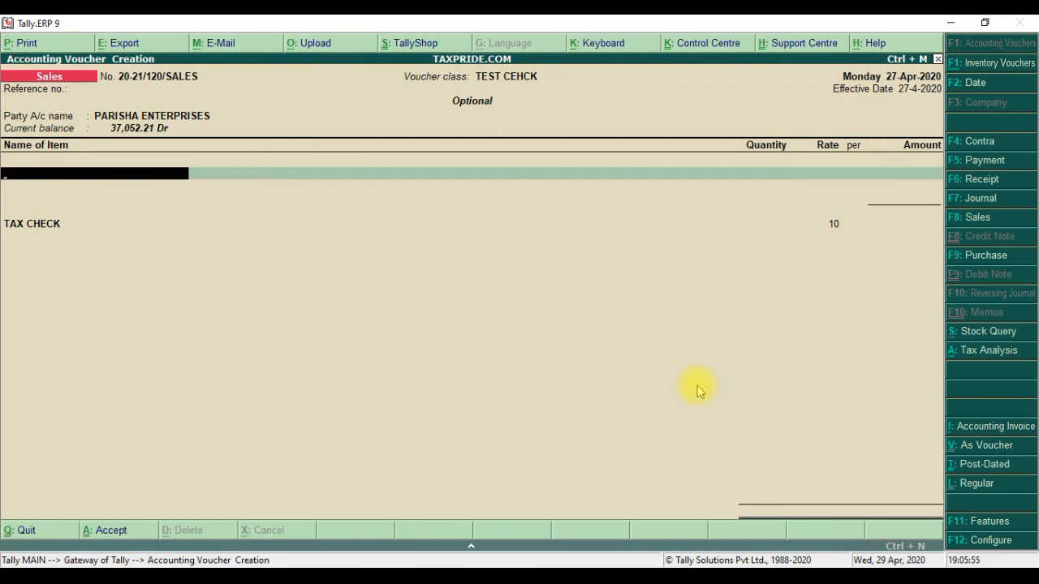
Add 10 PCS of Adidas at 1,000.00 each with the class's TAX CHECK entry, and save the voucher without printing
{"action": "type", "text": "S"}
{"action": "key", "text": "Down"}
{"action": "key", "text": "Return"}
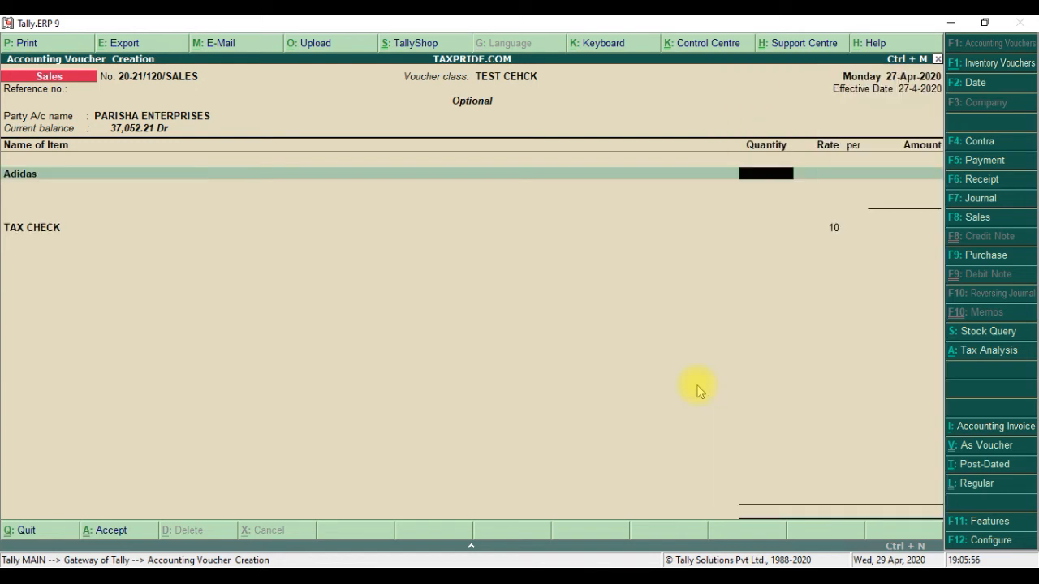
{"action": "type", "text": "10"}
{"action": "key", "text": "Return"}
{"action": "key", "text": "Return"}
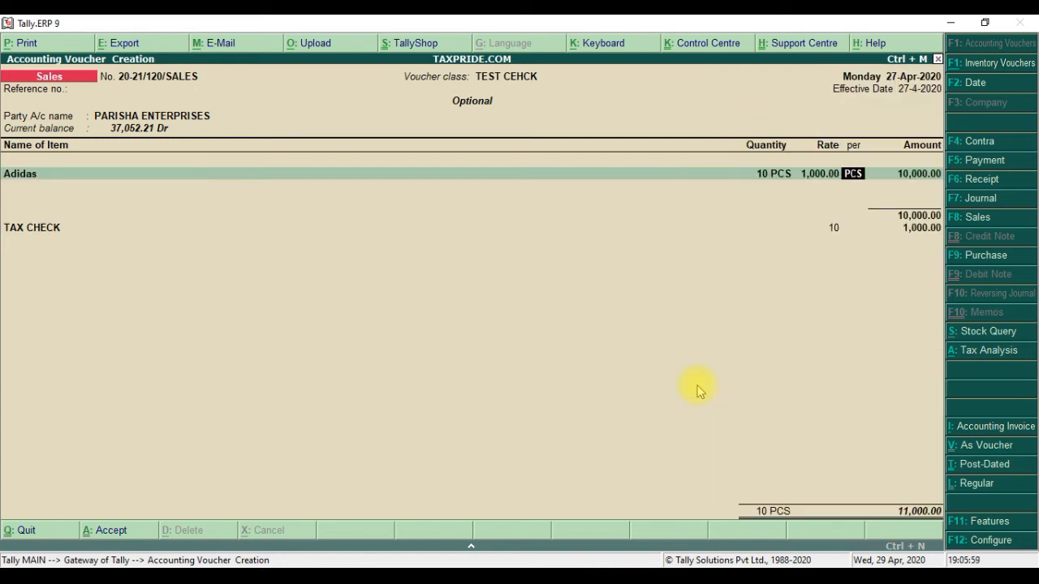
{"action": "key", "text": "Return"}
{"action": "key", "text": "Return"}
{"action": "key", "text": "Return"}
{"action": "key", "text": "Return"}
{"action": "key", "text": "Return"}
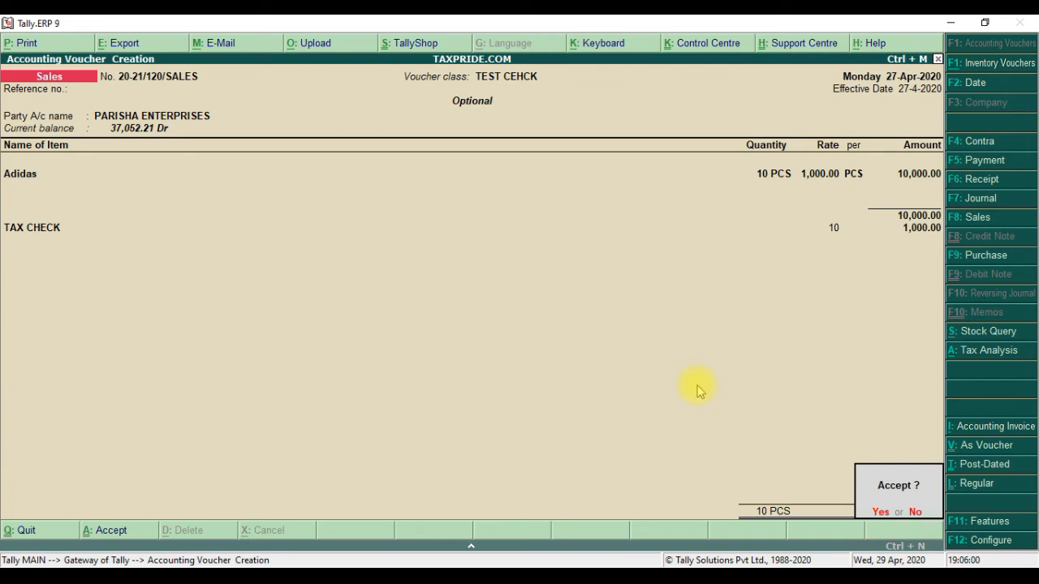
{"action": "key", "text": "Return"}
{"action": "key", "text": "Escape"}
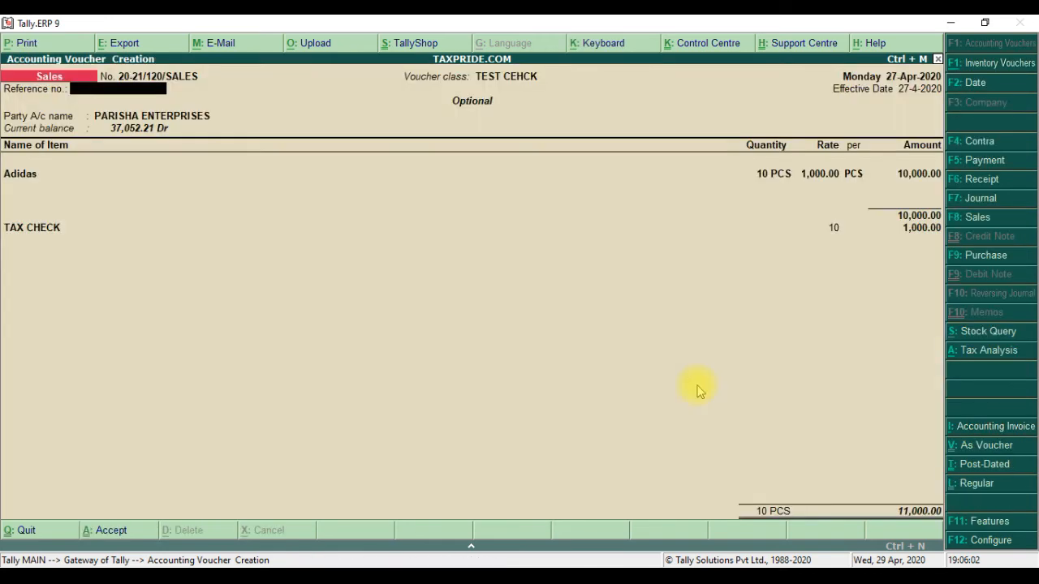
Reopen the sales voucher just saved, change it from optional to regular, and return to voucher creation without printing
{"action": "key", "text": "Page_Up"}
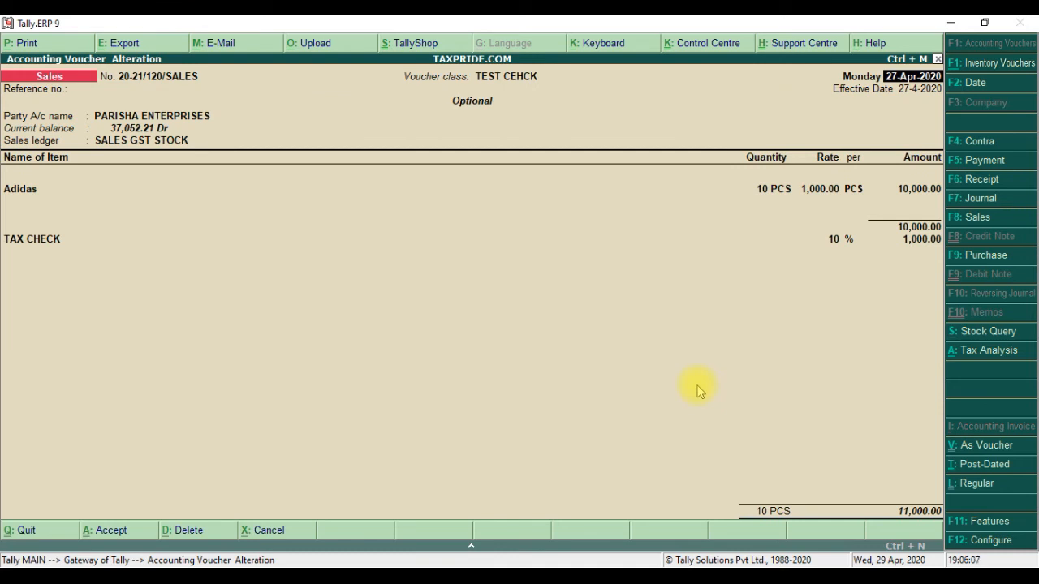
{"action": "key", "text": "ctrl+l"}
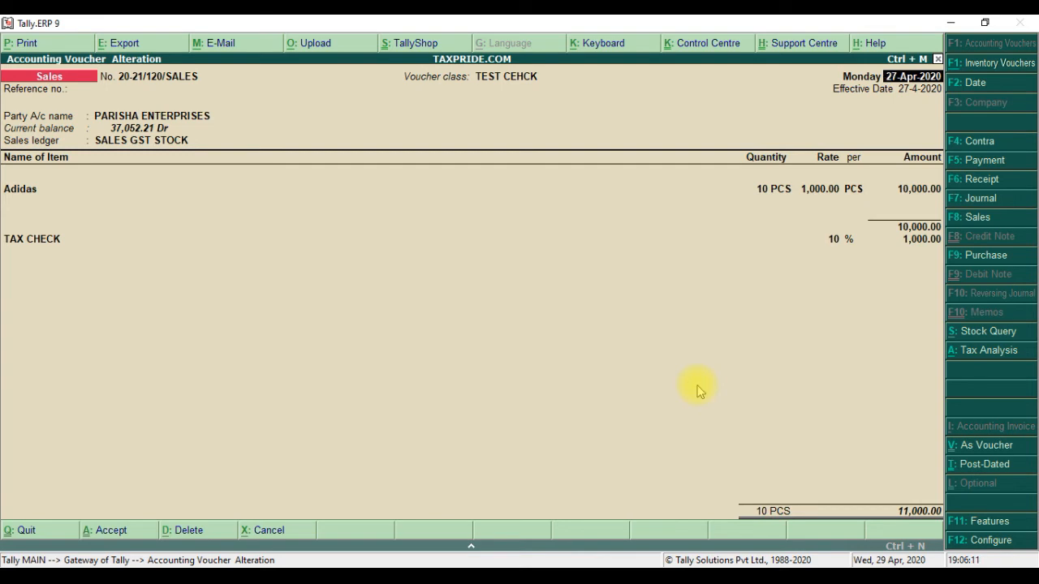
{"action": "key", "text": "alt+p"}
{"action": "key", "text": "n"}
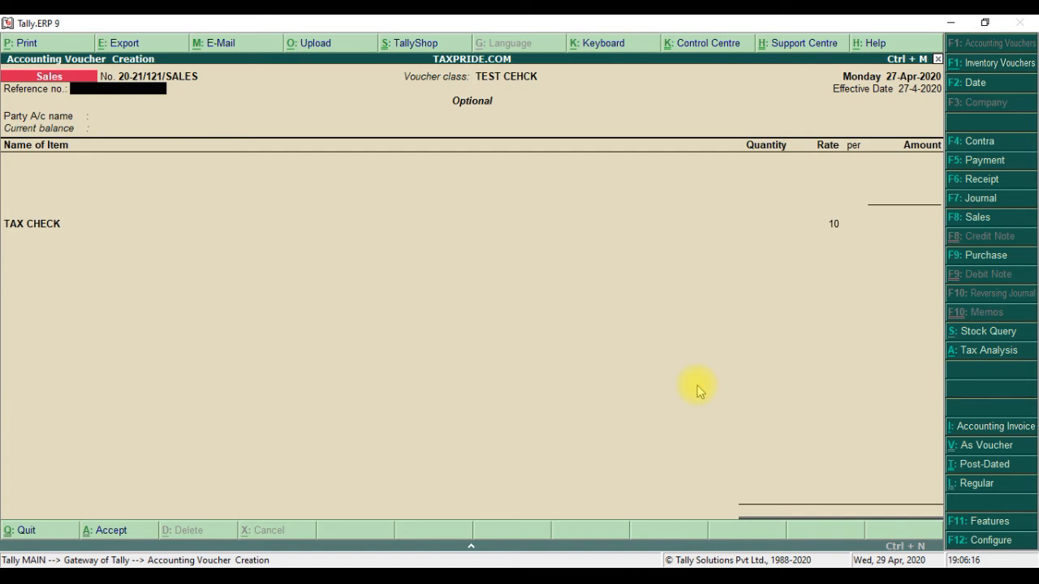
Compare the entries prefilled in a Sales voucher with class Not Applicable against those with class TEST CEHCK
{"action": "key", "text": "F8"}
{"action": "key", "text": "Return"}
{"action": "key", "text": "Up"}
{"action": "key", "text": "Return"}
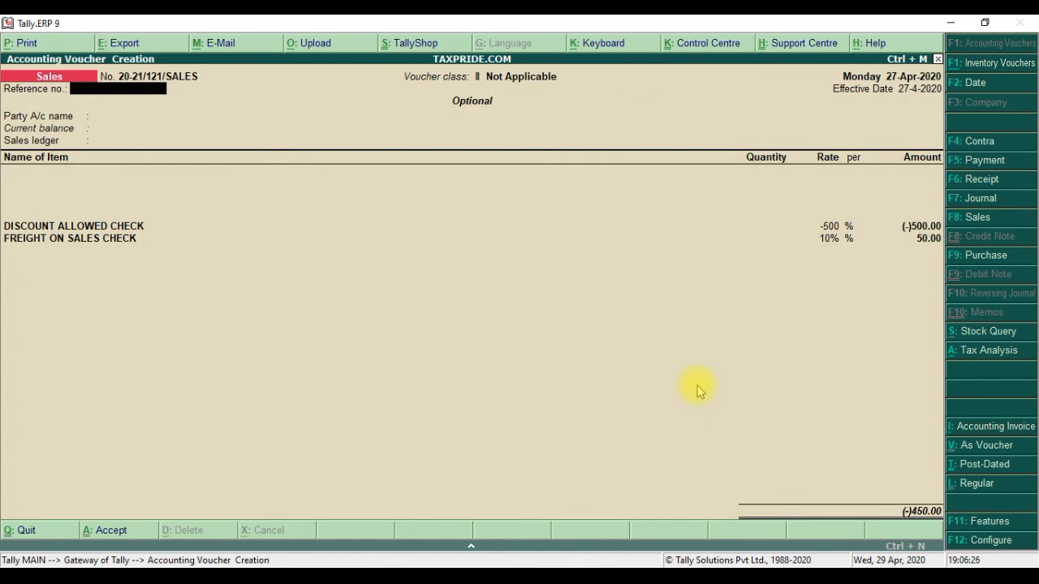
{"action": "key", "text": "F8"}
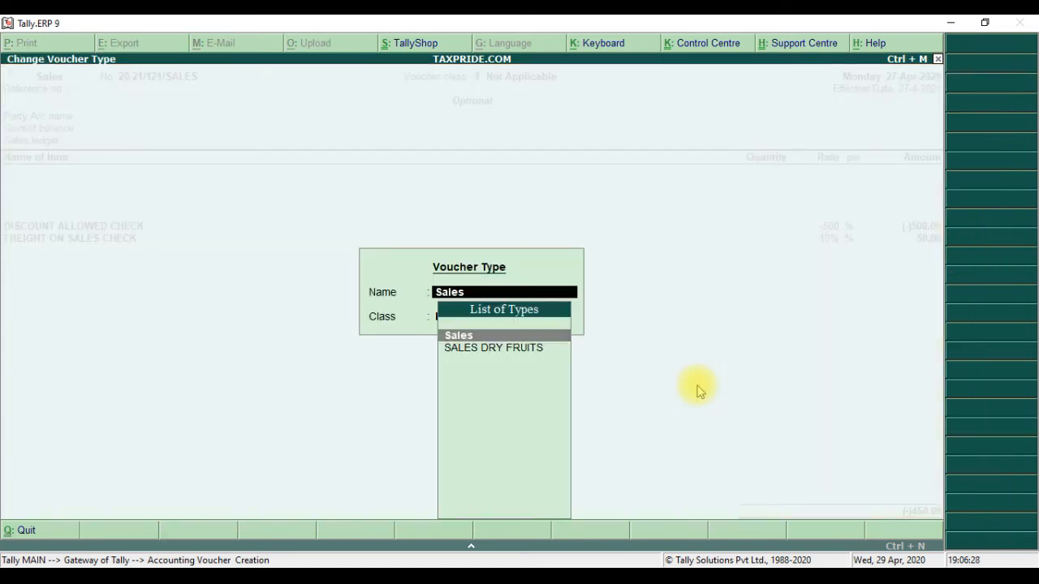
{"action": "key", "text": "Return"}
{"action": "key", "text": "Down"}
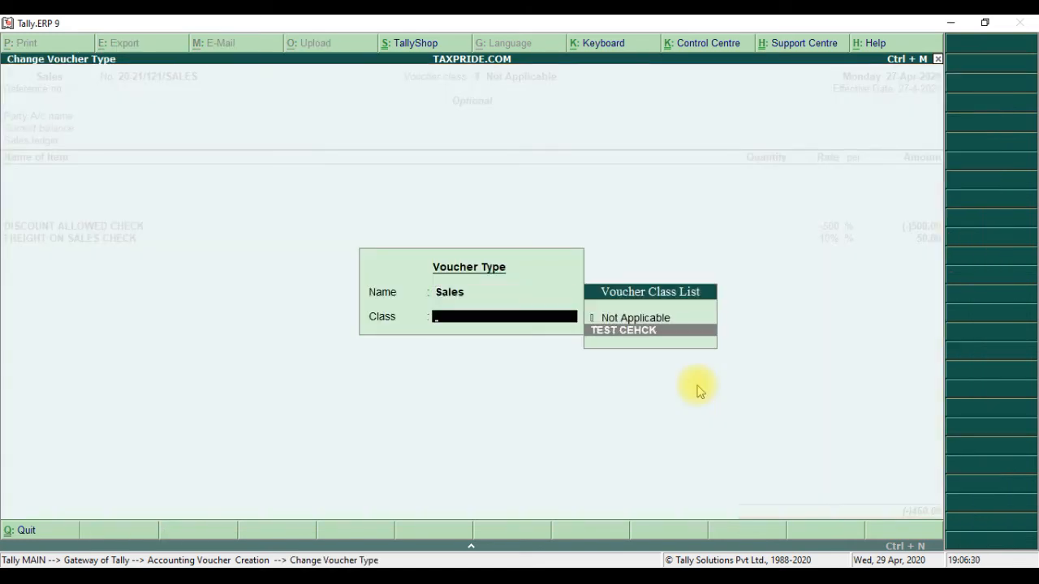
{"action": "key", "text": "Return"}
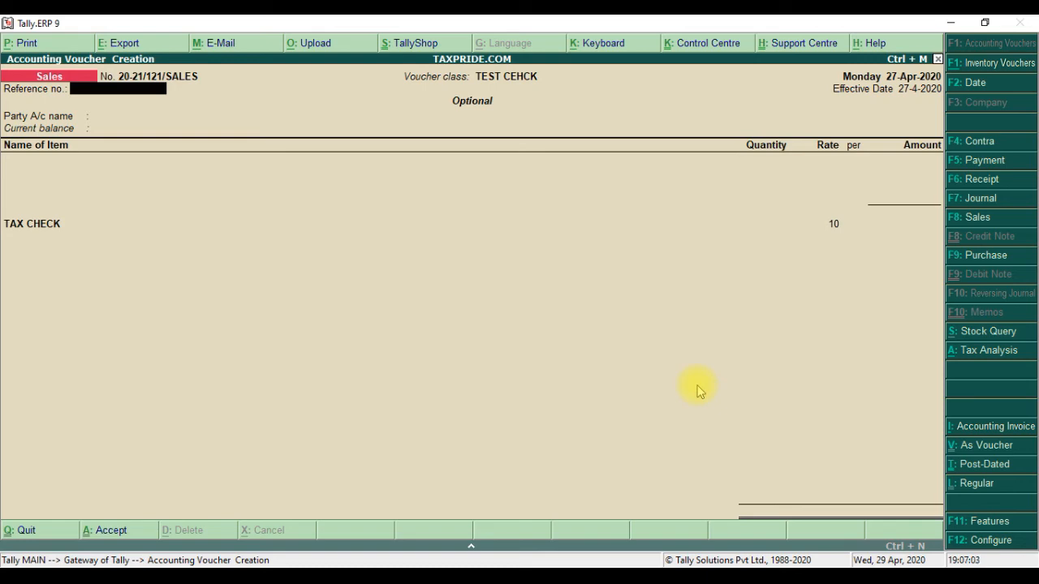
Switch to Photos, examine the sample tax invoice's item table and tax rates up close, and return to Tally
{"action": "key", "text": "alt+Tab"}
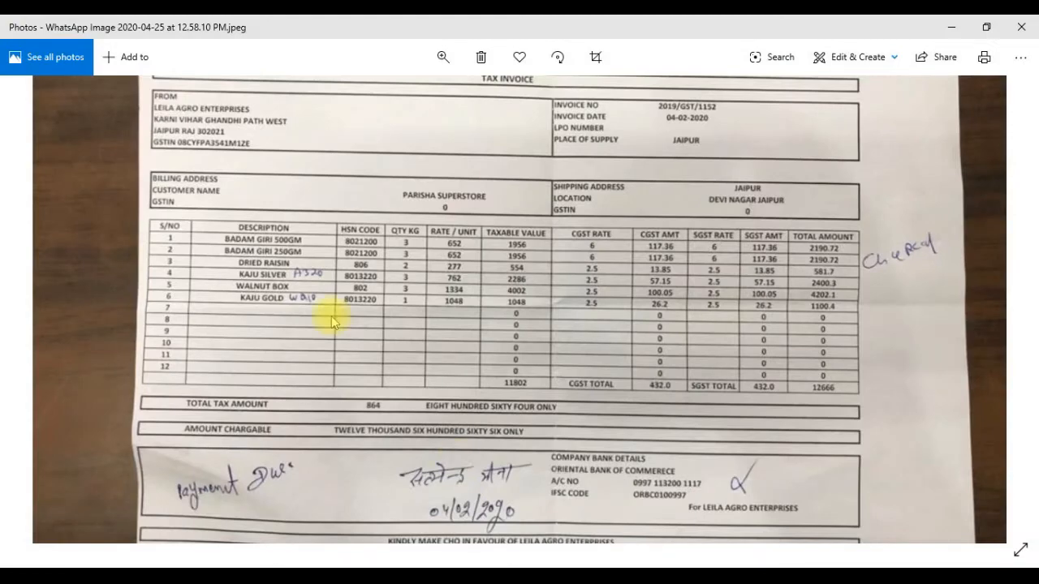
{"action": "scroll", "coordinate": [330, 316], "scroll_direction": "down", "scroll_amount": 3}
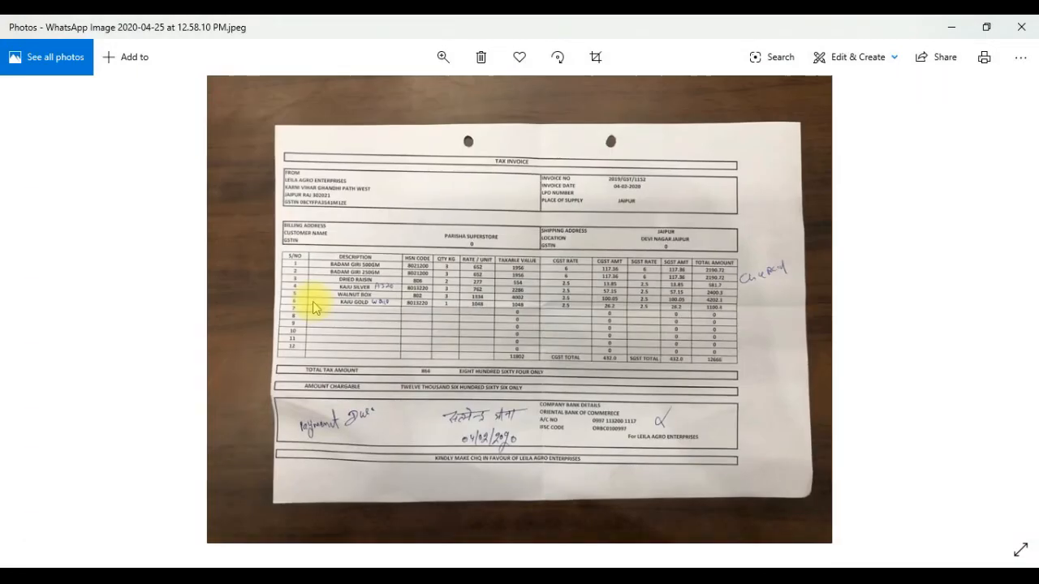
{"action": "left_click", "coordinate": [442, 57]}
{"action": "left_click_drag", "start_coordinate": [375, 98], "coordinate": [425, 96]}
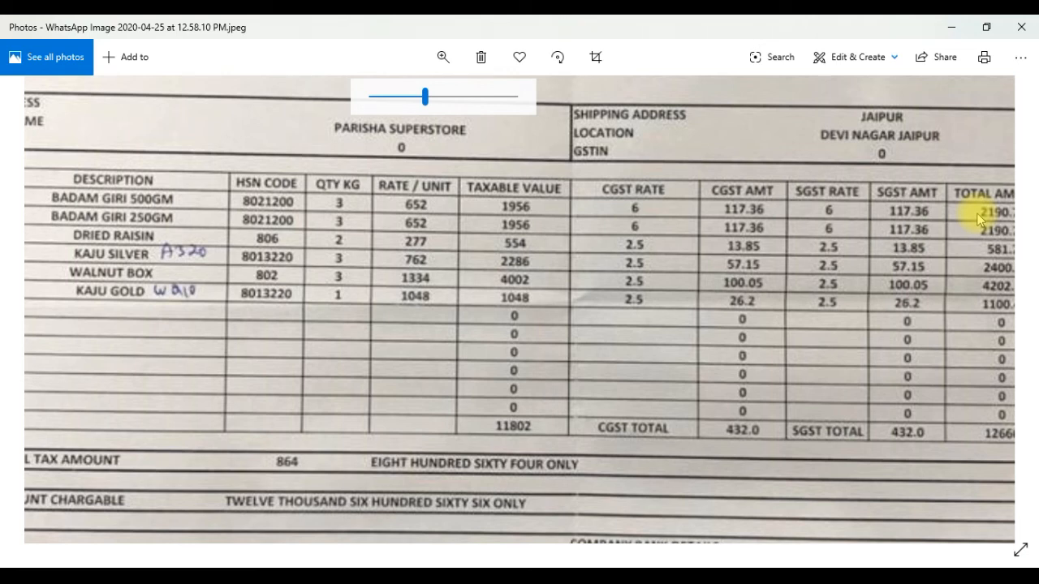
{"action": "key", "text": "alt+Tab"}
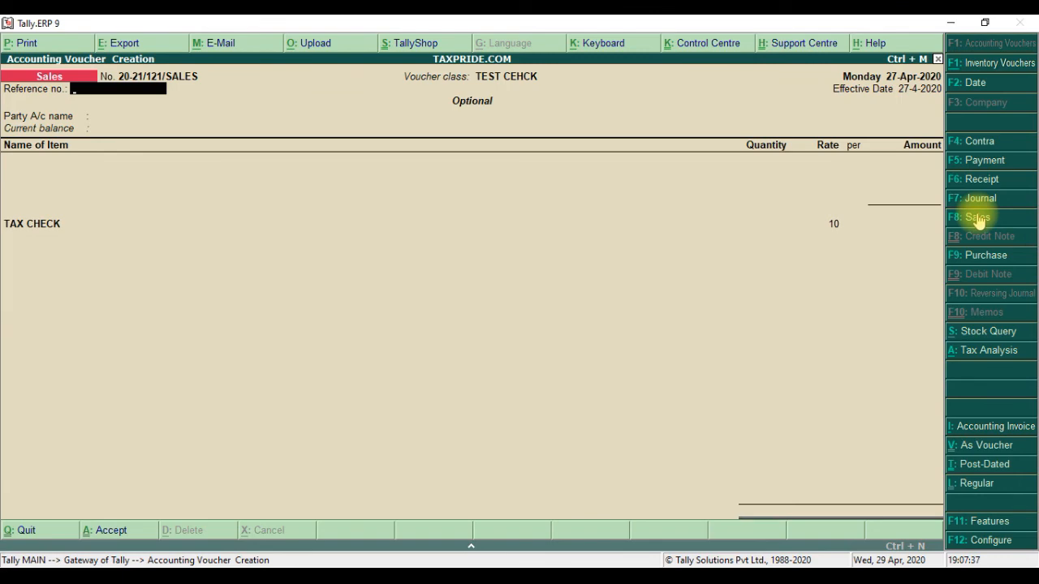
Quit voucher creation and open the Sales voucher type for alteration under Accounts Info
{"action": "key", "text": "Escape"}
{"action": "key", "text": "Return"}
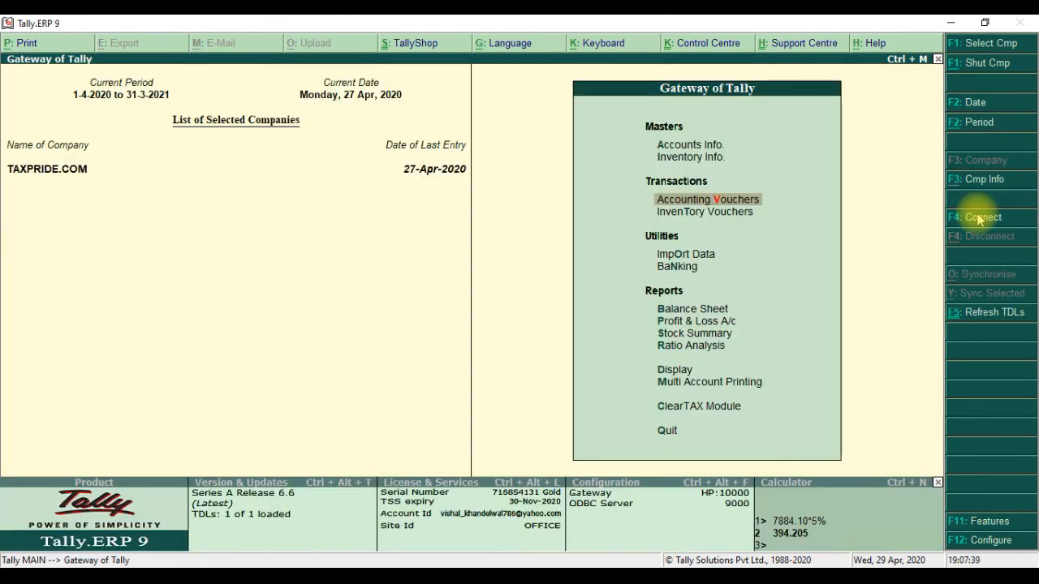
{"action": "key", "text": "a"}
{"action": "key", "text": "l"}
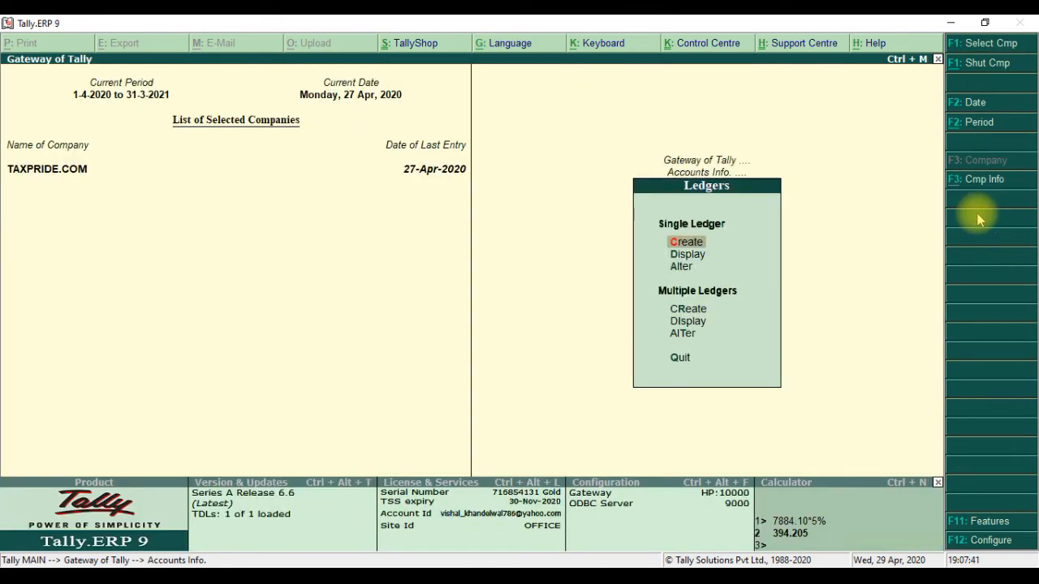
{"action": "key", "text": "Escape"}
{"action": "key", "text": "Down"}
{"action": "key", "text": "Return"}
{"action": "key", "text": "Down"}
{"action": "key", "text": "Down"}
{"action": "key", "text": "Return"}
{"action": "type", "text": "sa"}
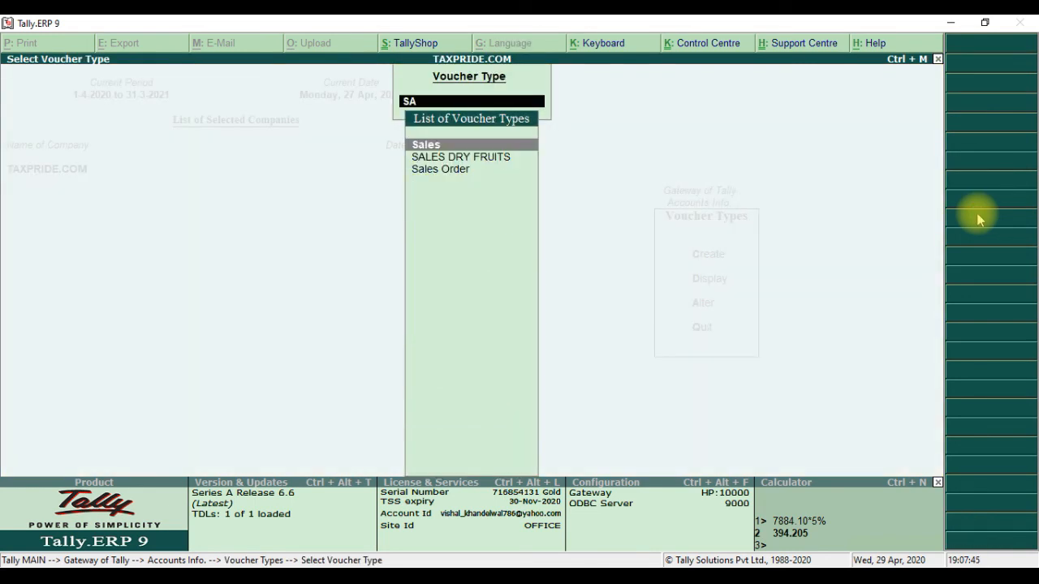
{"action": "key", "text": "Return"}
Keep the voucher type's existing settings, add a class named INCLUSIVE TAX SALES, and leave its excluded and included groups empty
{"action": "key", "text": "Return"}
{"action": "key", "text": "Return"}
{"action": "key", "text": "Return"}
{"action": "key", "text": "Return"}
{"action": "key", "text": "Return"}
{"action": "key", "text": "Return"}
{"action": "key", "text": "Return"}
{"action": "key", "text": "Return"}
{"action": "key", "text": "Return"}
{"action": "key", "text": "Return"}
{"action": "key", "text": "Return"}
{"action": "key", "text": "Return"}
{"action": "key", "text": "Return"}
{"action": "key", "text": "Return"}
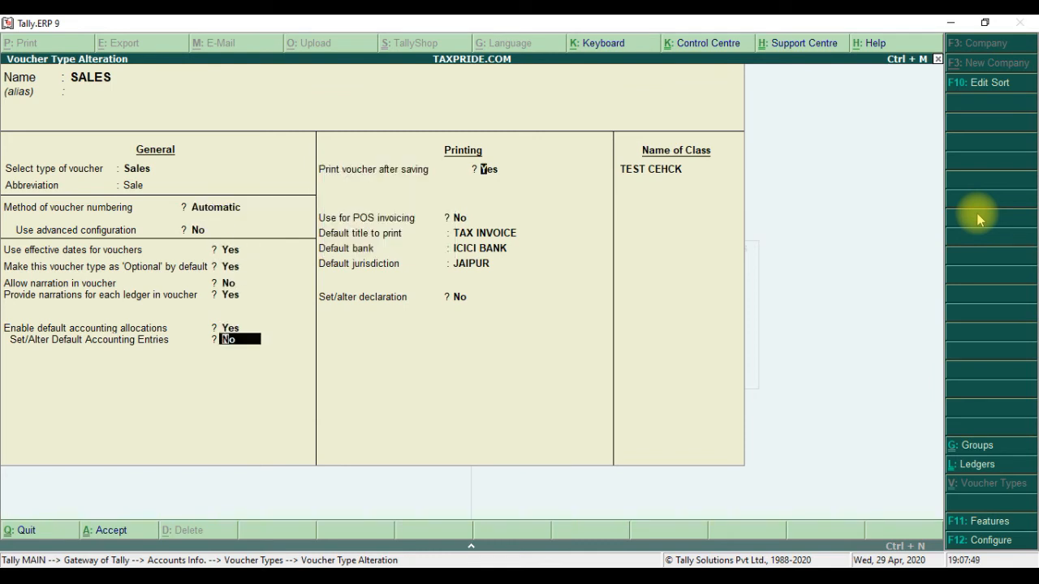
{"action": "key", "text": "Return"}
{"action": "key", "text": "Return"}
{"action": "key", "text": "Return"}
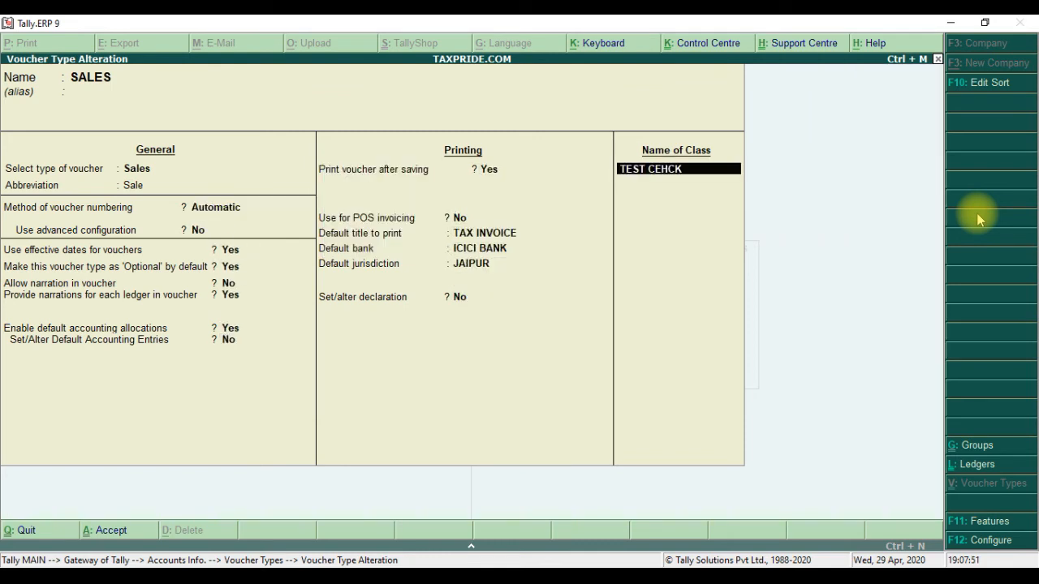
{"action": "type", "text": "INCLUS"}
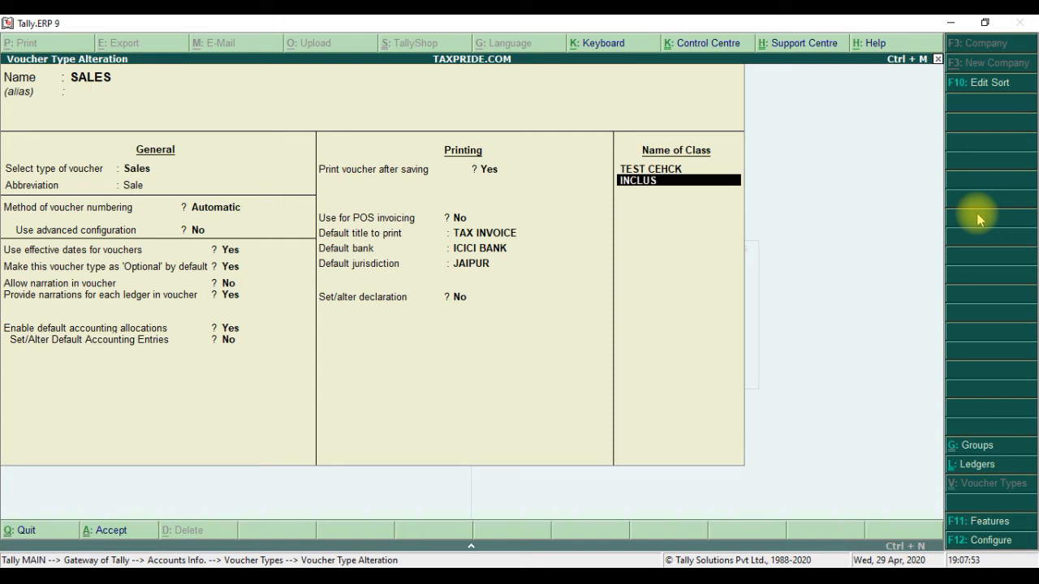
{"action": "type", "text": "IVE SA;"}
{"action": "key", "text": "BackSpace"}
{"action": "key", "text": "BackSpace"}
{"action": "type", "text": "TAS"}
{"action": "key", "text": "BackSpace"}
{"action": "type", "text": "X SALES"}
{"action": "key", "text": "Return"}
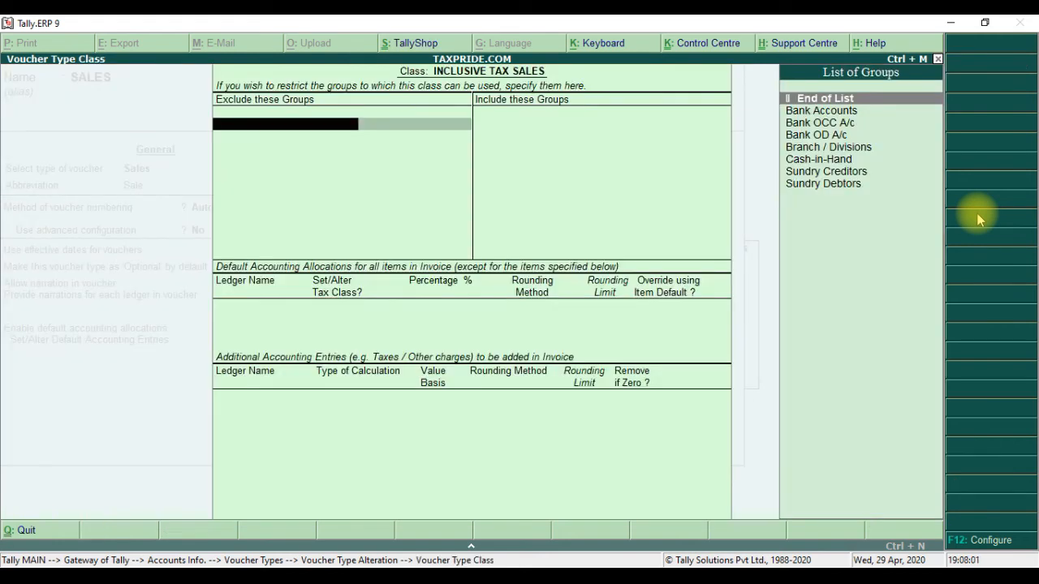
{"action": "key", "text": "Return"}
{"action": "key", "text": "Return"}
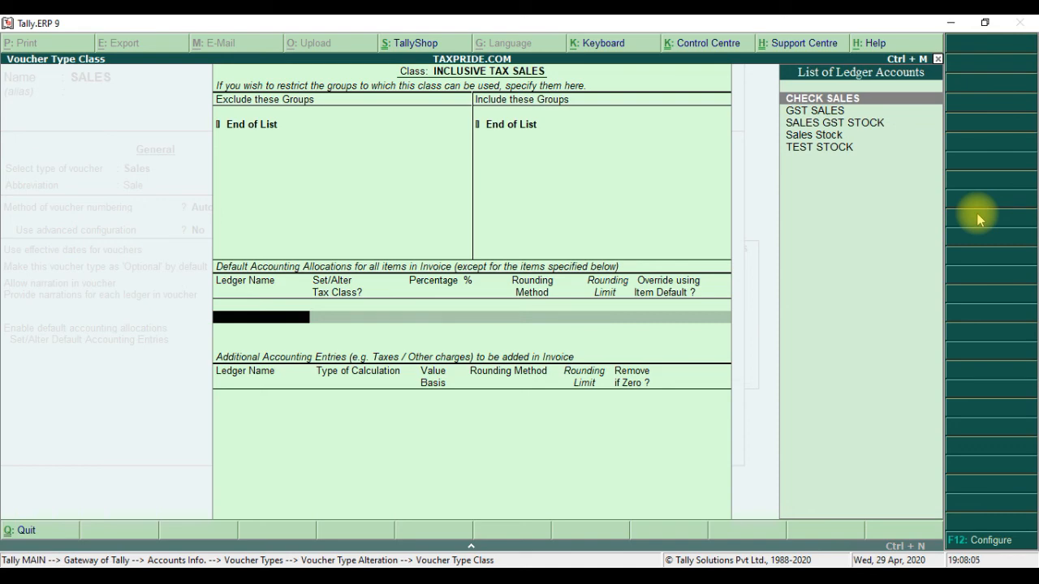
Create a ledger named TAX INCLUSIVE SALES under Sales Accounts, with inventory values affected
{"action": "key", "text": "alt+c"}
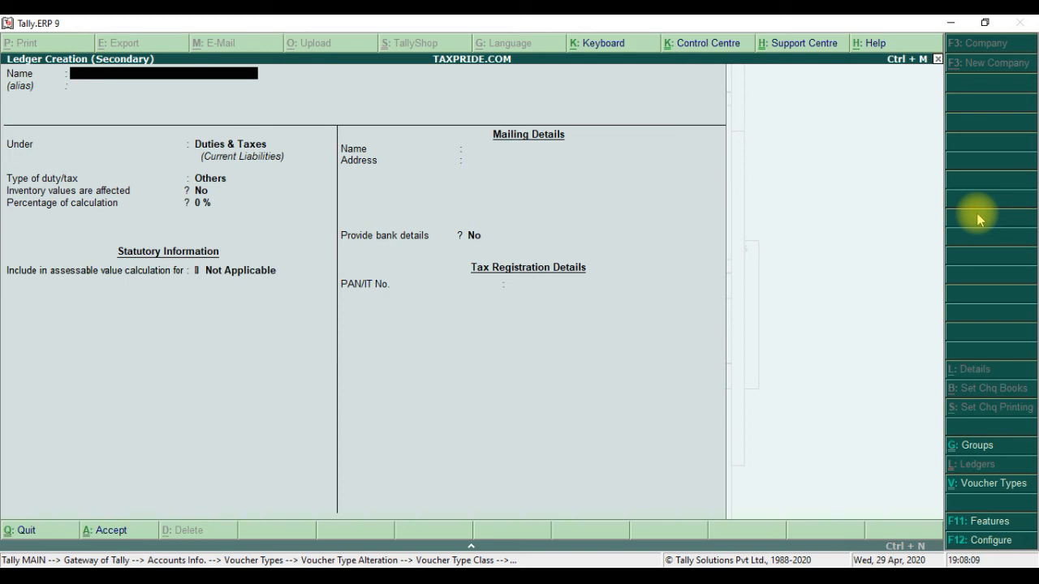
{"action": "type", "text": "TAX INCLUSIVE S"}
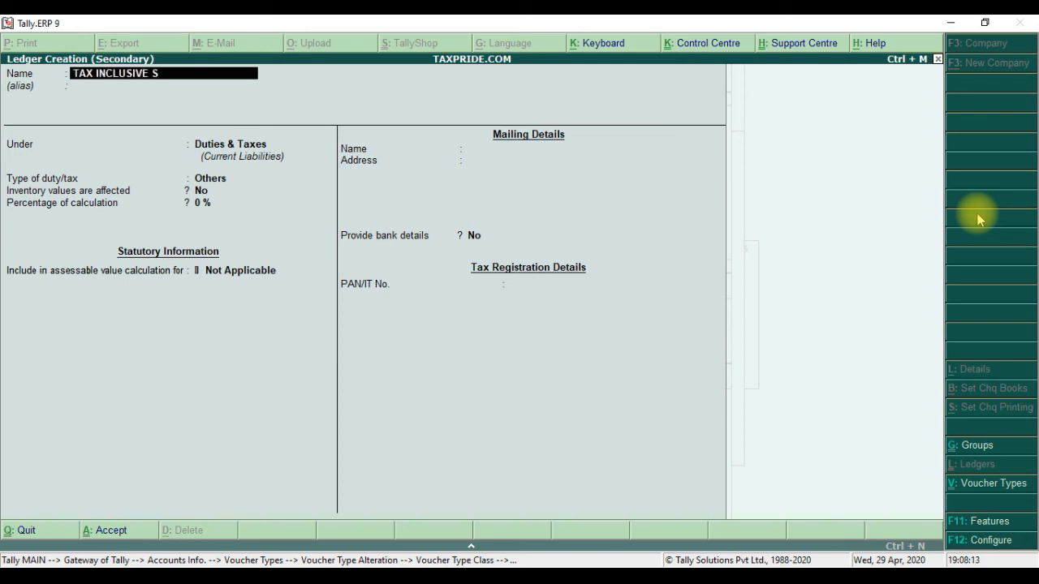
{"action": "type", "text": "ALES"}
{"action": "key", "text": "Return"}
{"action": "key", "text": "Return"}
{"action": "type", "text": "SA"}
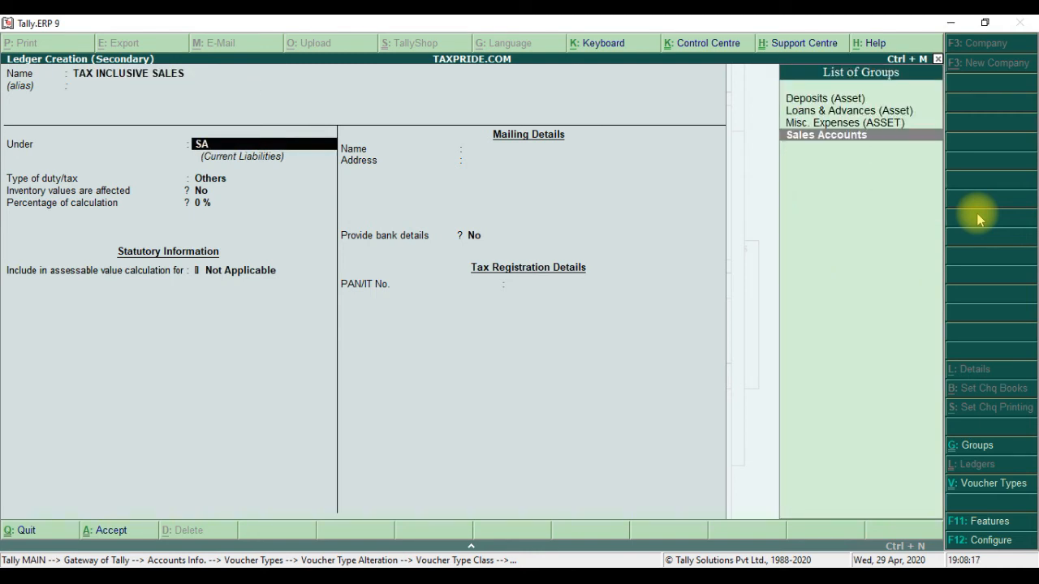
{"action": "key", "text": "Return"}
{"action": "key", "text": "Return"}
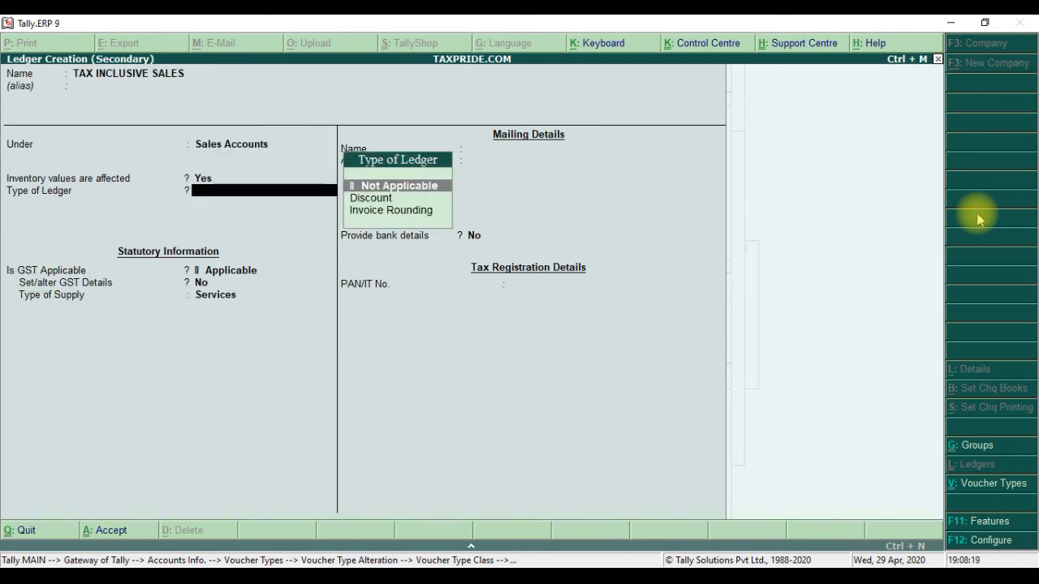
Set the new ledger's type and GST applicability to Not Applicable, leave bank details off, and save the ledger
{"action": "key", "text": "Return"}
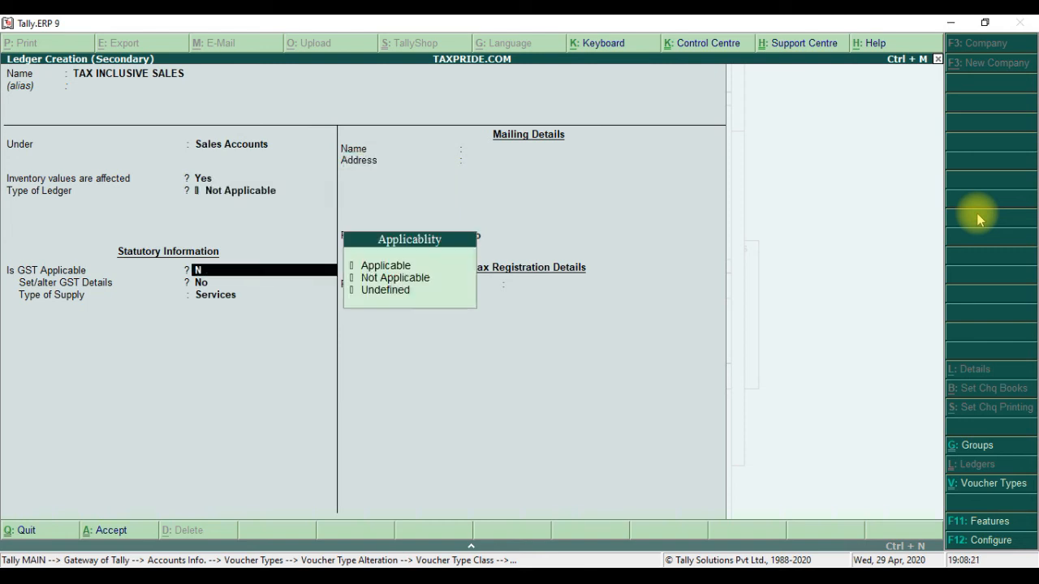
{"action": "key", "text": "Down"}
{"action": "key", "text": "Return"}
{"action": "key", "text": "Return"}
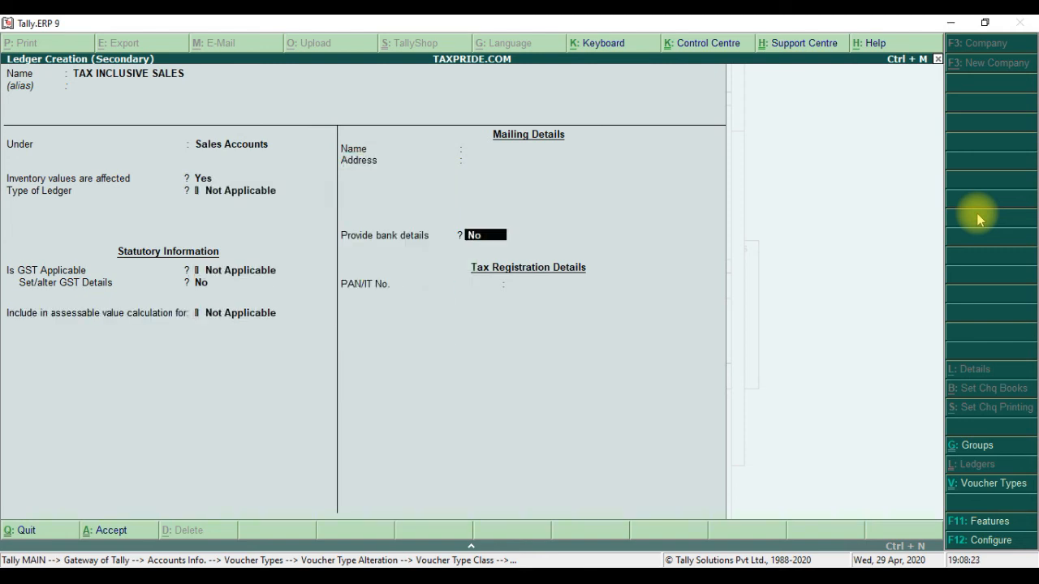
{"action": "key", "text": "Return"}
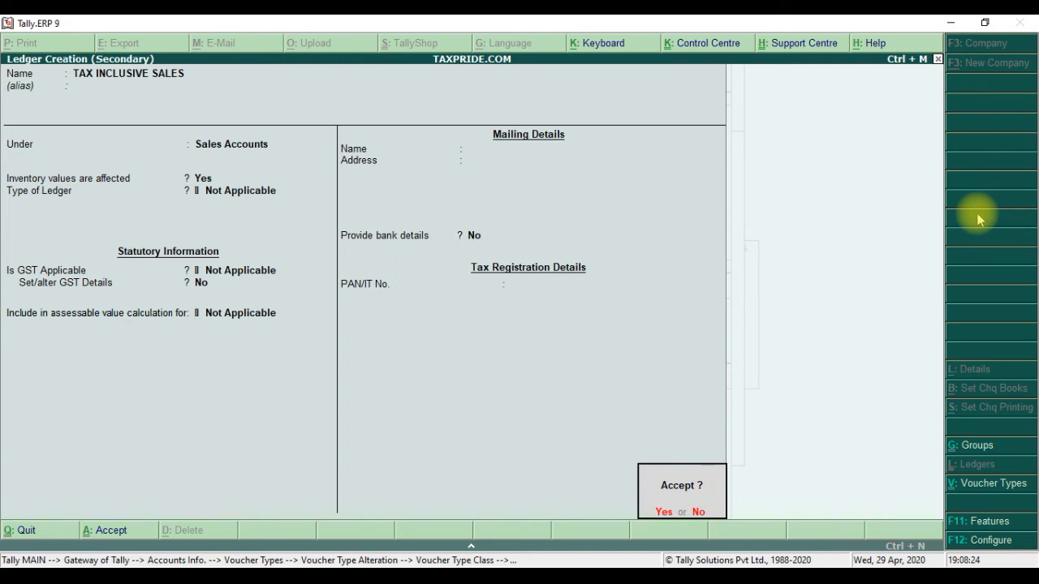
{"action": "key", "text": "Return"}
Allocate 90% to the TAX INCLUSIVE SALES ledger in the class's default allocations, with rounding Not Applicable
{"action": "key", "text": "Return"}
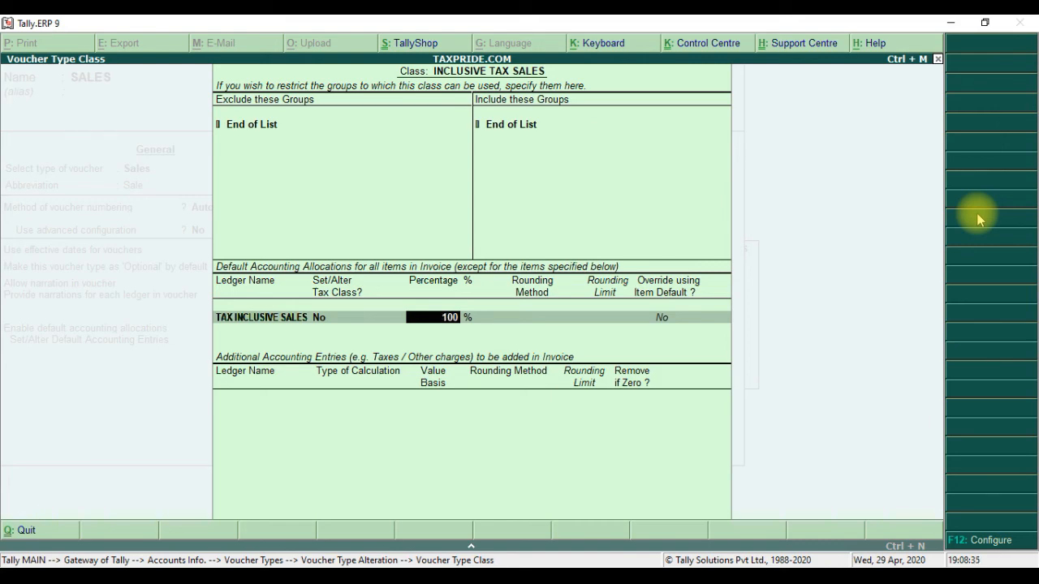
{"action": "type", "text": "0"}
{"action": "key", "text": "Return"}
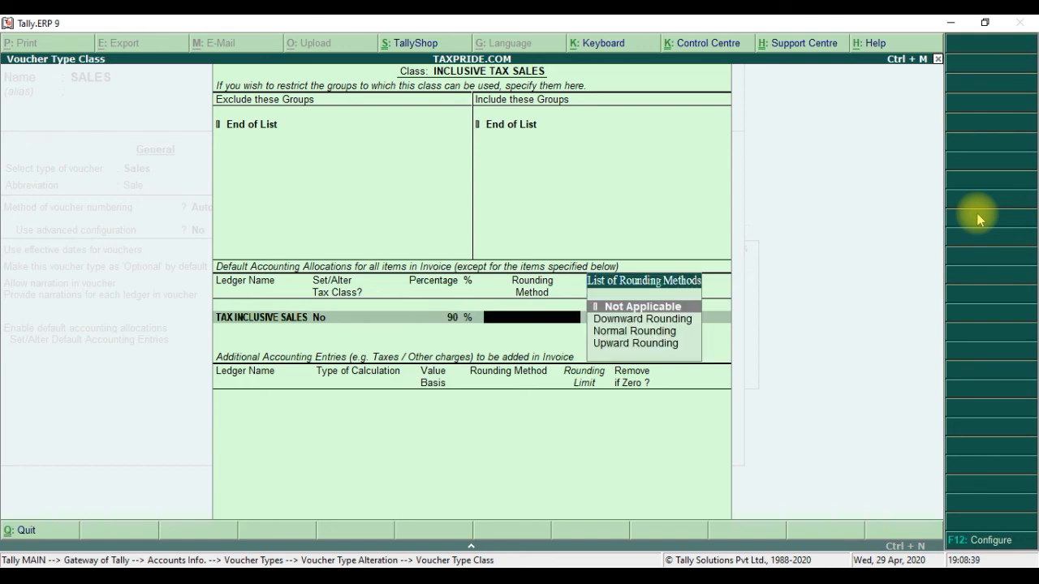
{"action": "key", "text": "Return"}
{"action": "key", "text": "Return"}
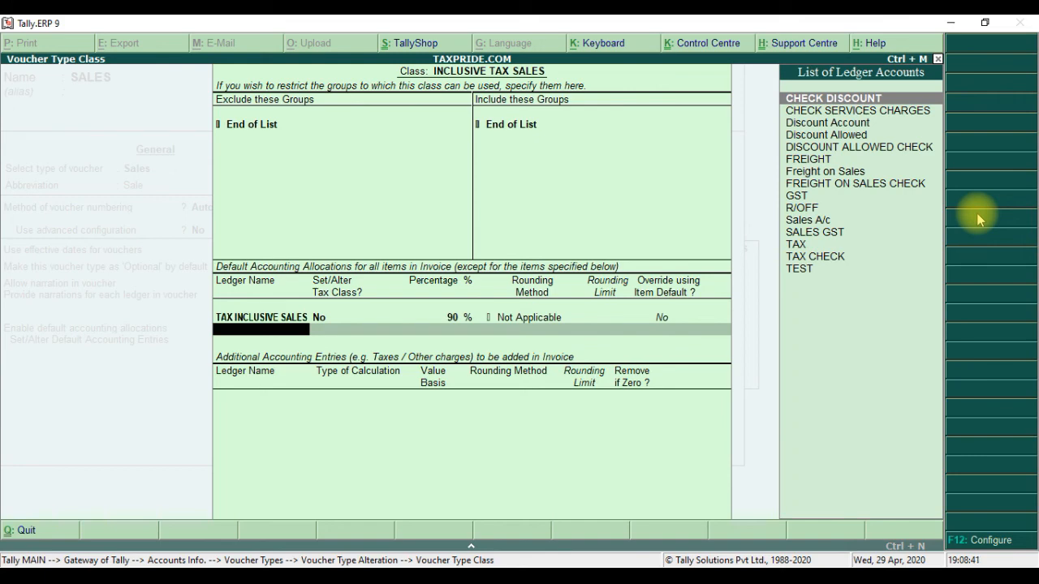
Add the TAX ledger to the default accounting allocations with the remaining 10%
{"action": "type", "text": "TA"}
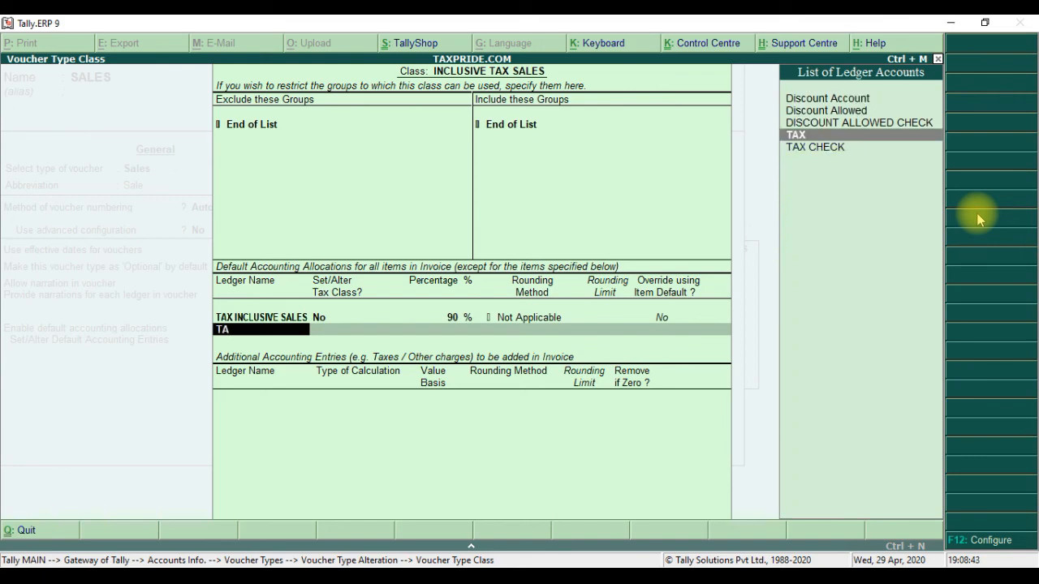
{"action": "key", "text": "Down"}
{"action": "key", "text": "Up"}
{"action": "key", "text": "Return"}
{"action": "key", "text": "Return"}
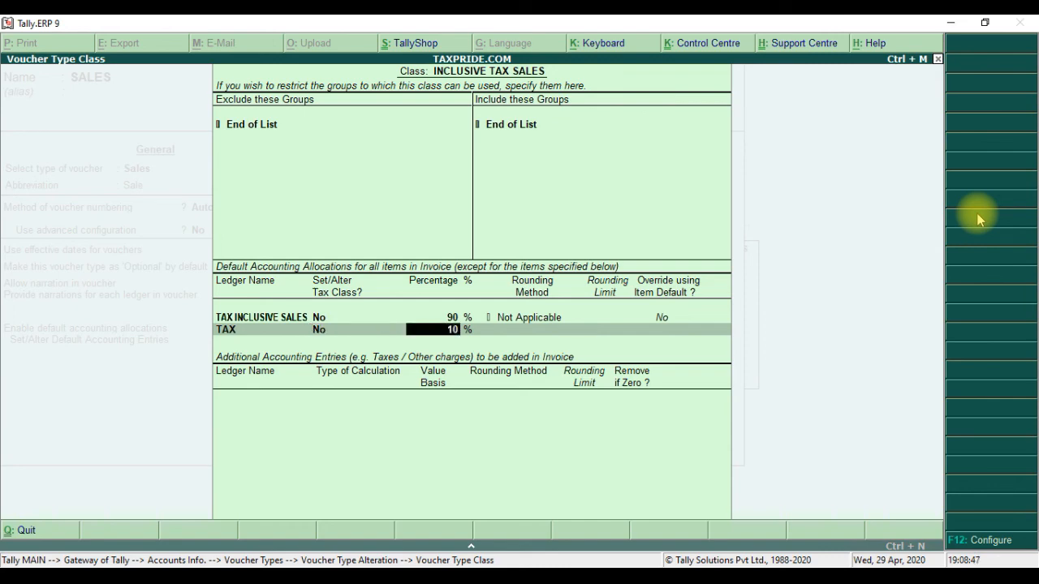
{"action": "key", "text": "Return"}
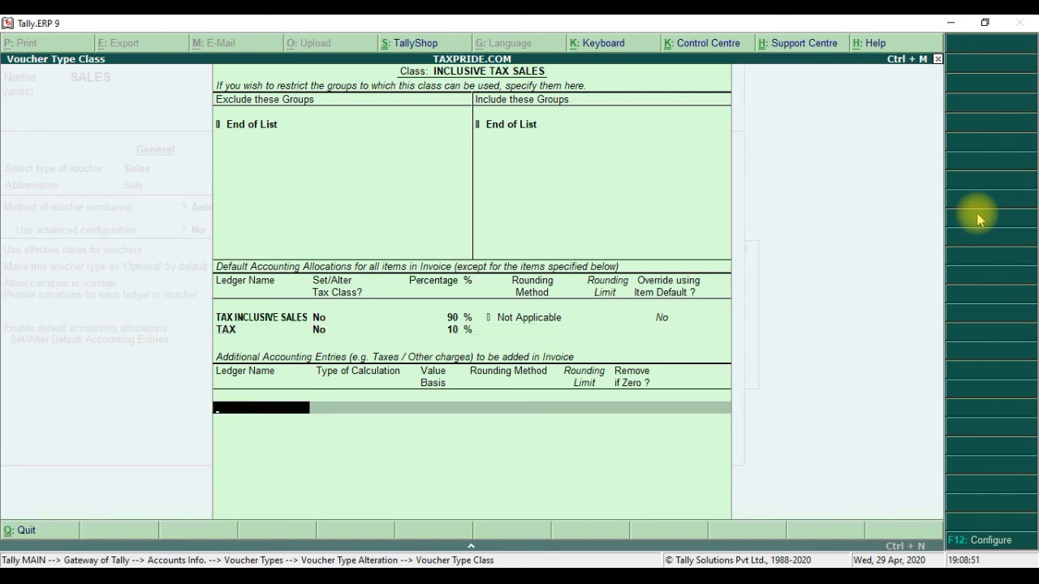
Add FREIGHT ON SALES CHECK as an additional accounting entry, calculated As Flat Rate at 100 with rounding Not Applicable
{"action": "type", "text": "FRE"}
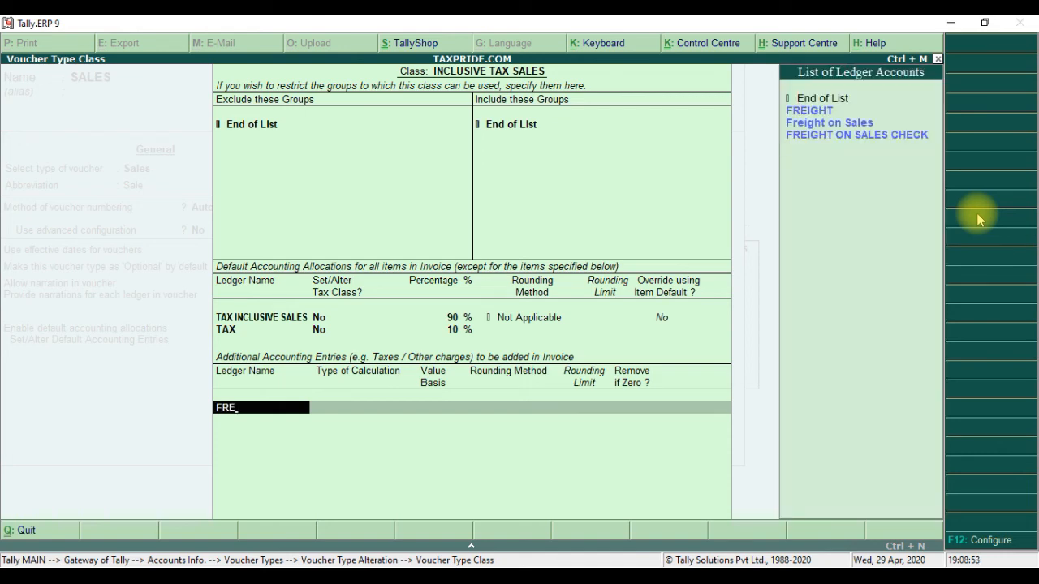
{"action": "key", "text": "Down"}
{"action": "key", "text": "Down"}
{"action": "key", "text": "Down"}
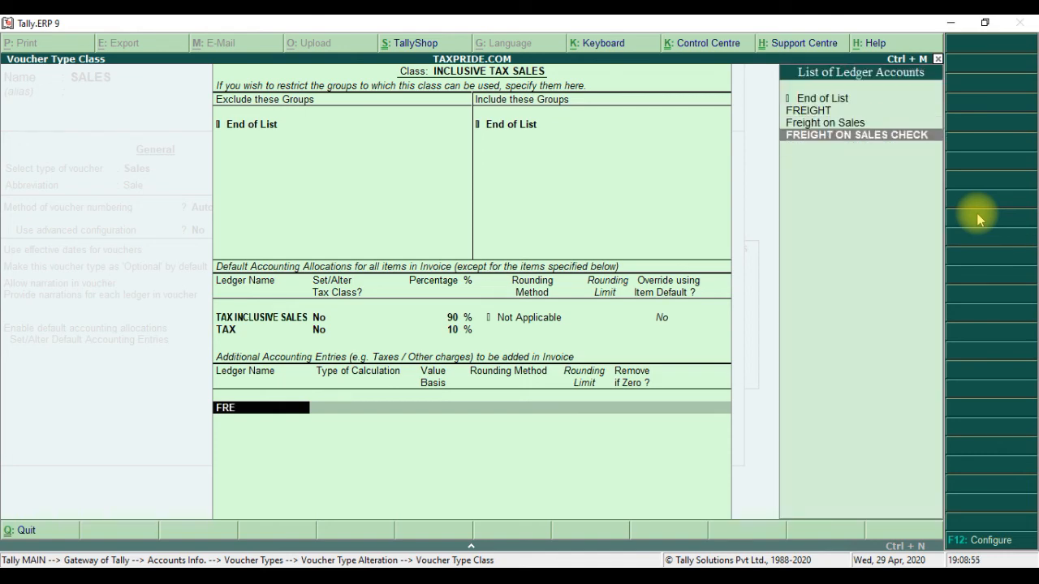
{"action": "key", "text": "Return"}
{"action": "key", "text": "Down"}
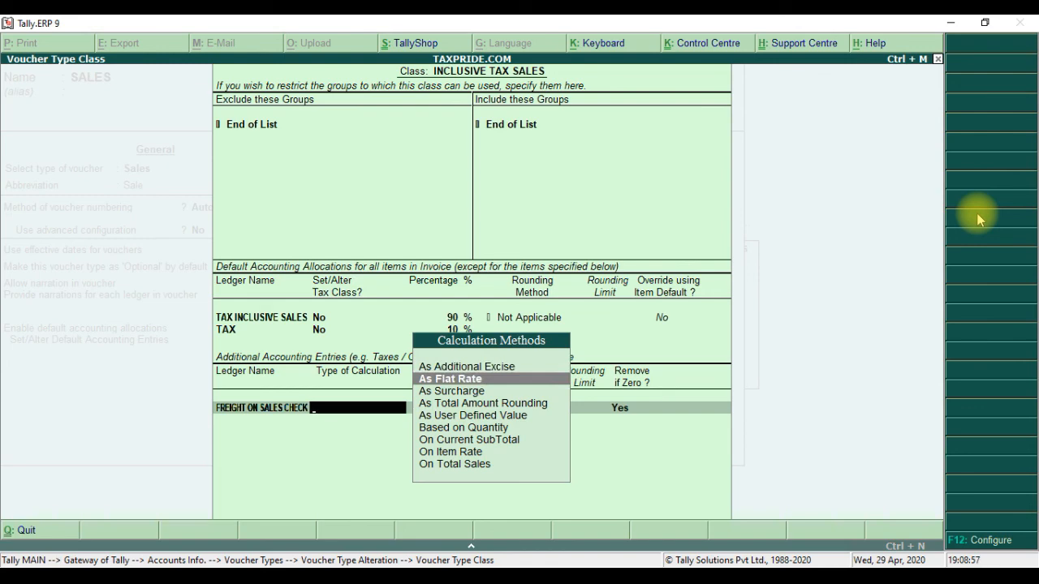
{"action": "key", "text": "Return"}
{"action": "type", "text": "100"}
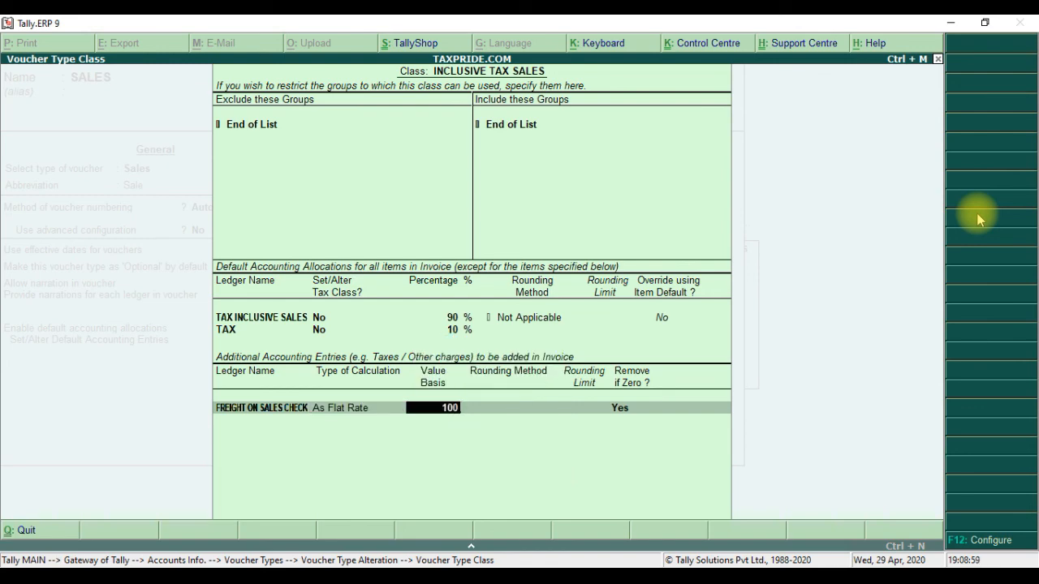
{"action": "key", "text": "Return"}
{"action": "key", "text": "Return"}
{"action": "key", "text": "Return"}
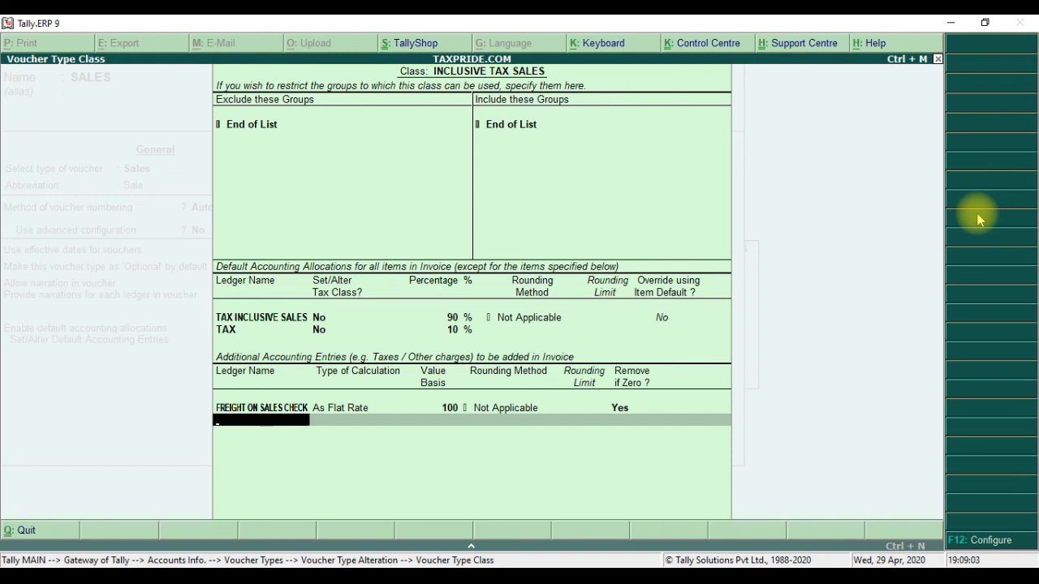
Finish the INCLUSIVE TAX SALES class and save the altered Sales voucher type
{"action": "key", "text": "Return"}
{"action": "key", "text": "Return"}
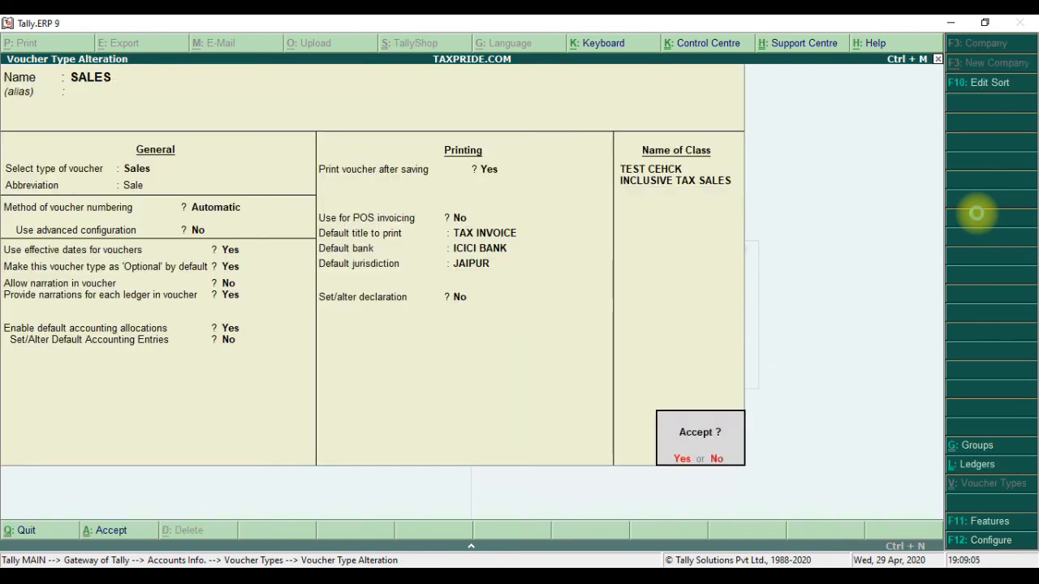
{"action": "key", "text": "Return"}
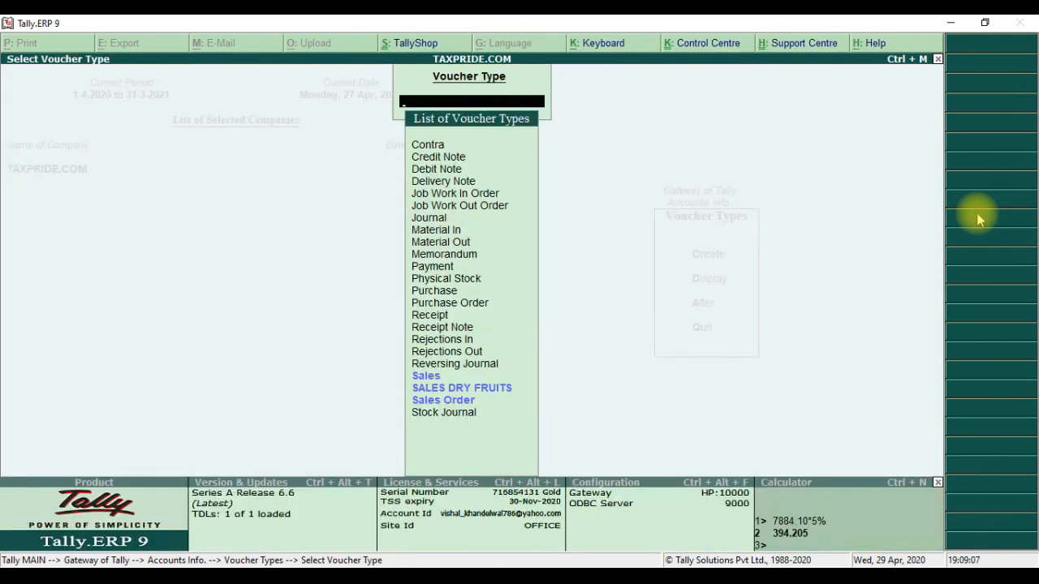
Leave voucher type alteration and start a Sales voucher using the INCLUSIVE TAX SALES class
{"action": "key", "text": "Escape"}
{"action": "key", "text": "Escape"}
{"action": "key", "text": "Escape"}
{"action": "key", "text": "v"}
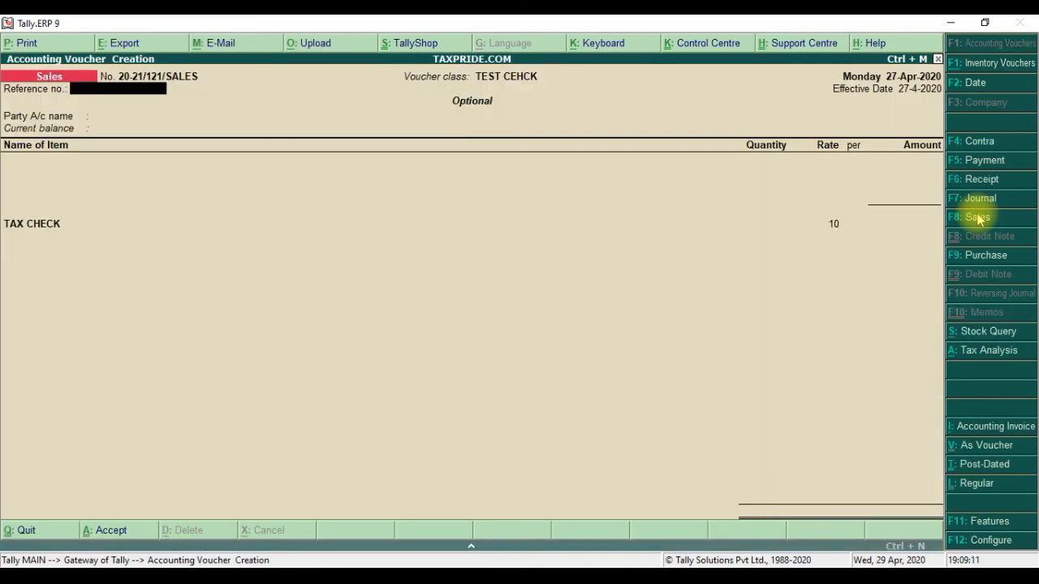
{"action": "left_click", "coordinate": [978, 218]}
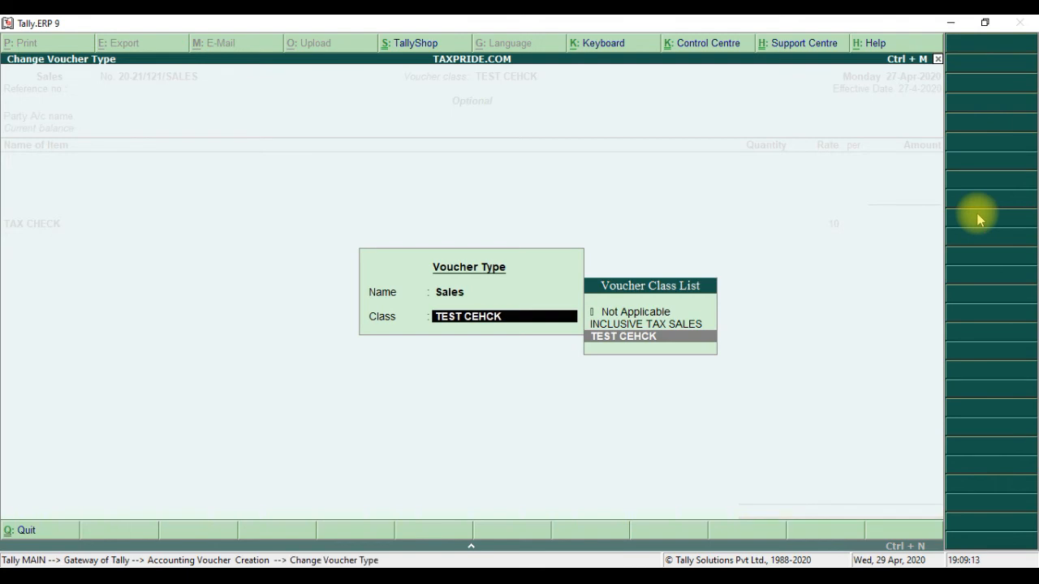
{"action": "key", "text": "Up"}
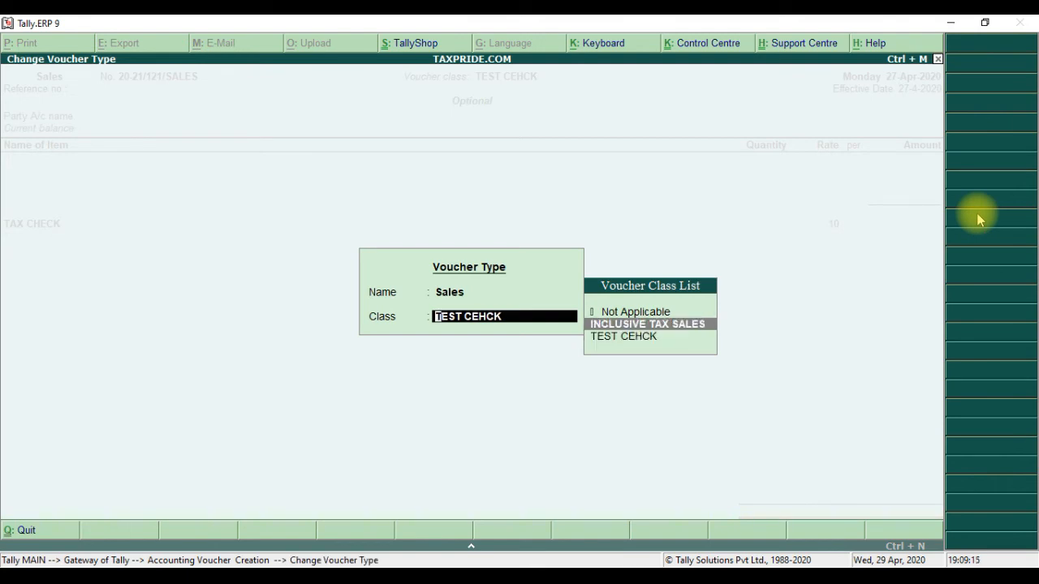
{"action": "key", "text": "Return"}
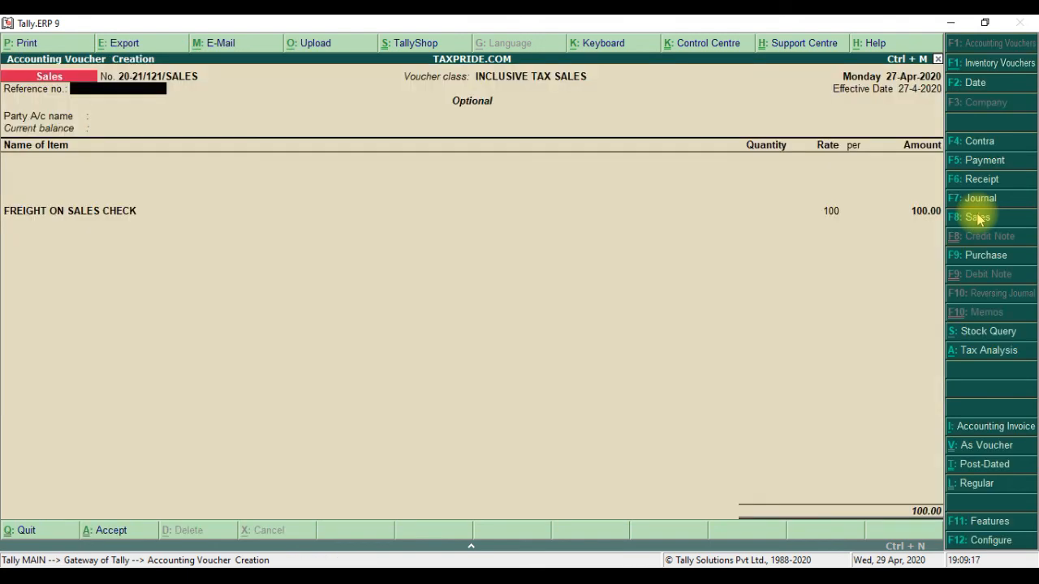
Leave the reference number blank, choose PARISHA ENTERPRISES as the party account, and accept the default party details
{"action": "key", "text": "Return"}
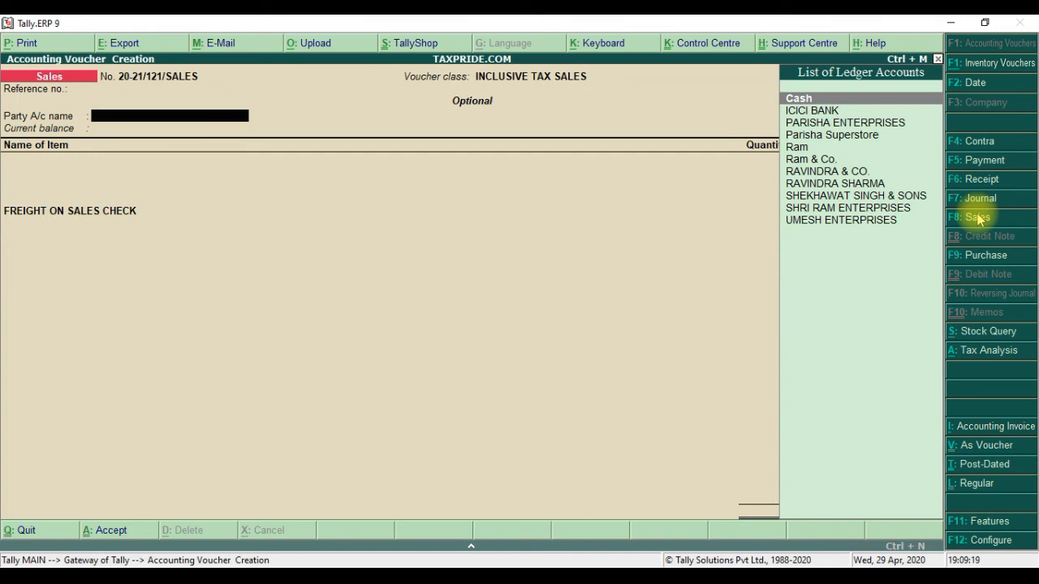
{"action": "key", "text": "Down"}
{"action": "key", "text": "Down"}
{"action": "key", "text": "Return"}
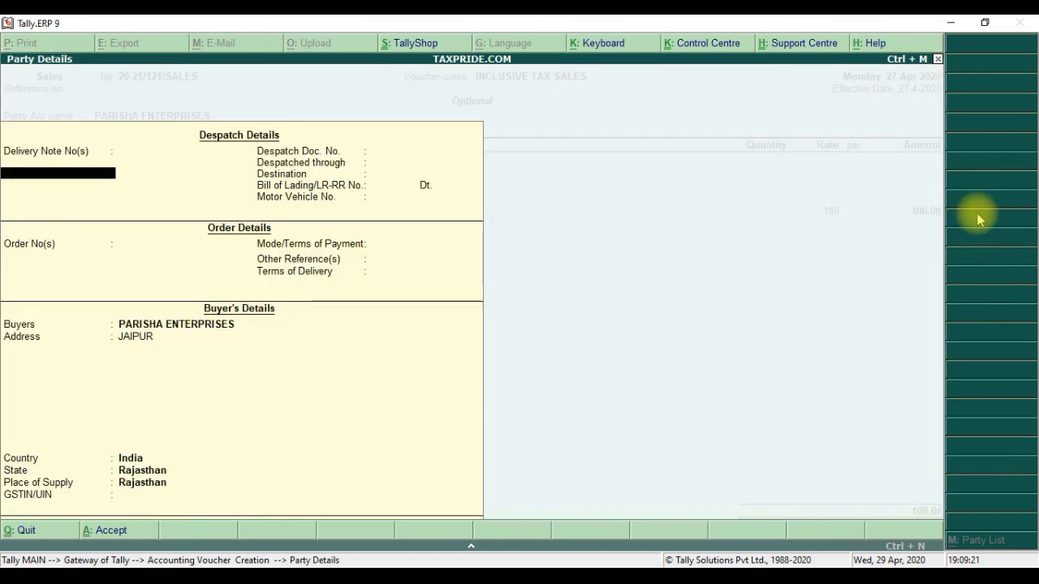
{"action": "key", "text": "ctrl+a"}
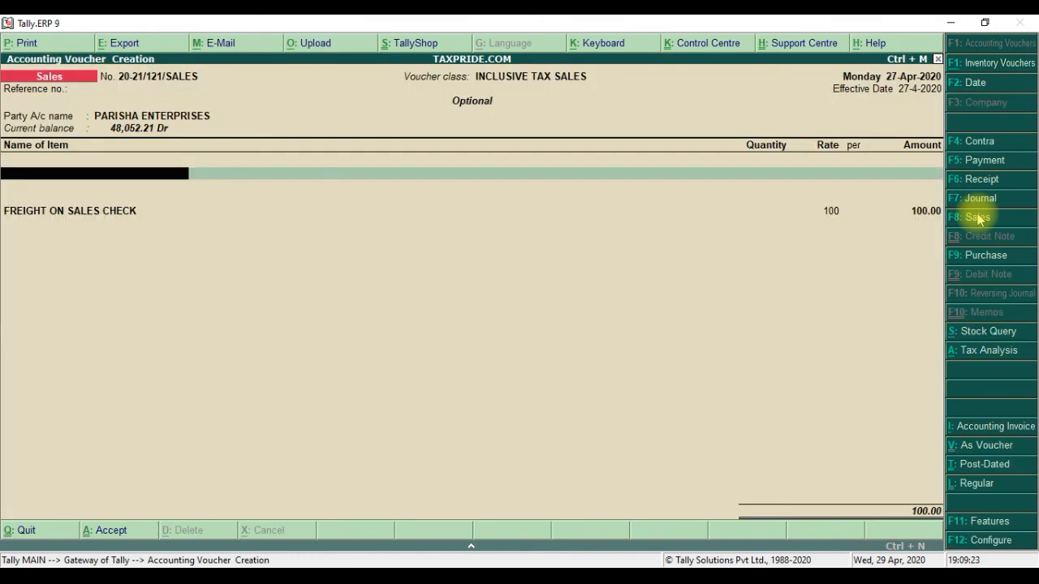
Add 100 PKT of BADAM GIRI 250 GM at its default rate and finish the item list
{"action": "type", "text": "BA"}
{"action": "key", "text": "Down"}
{"action": "key", "text": "Return"}
{"action": "type", "text": "100"}
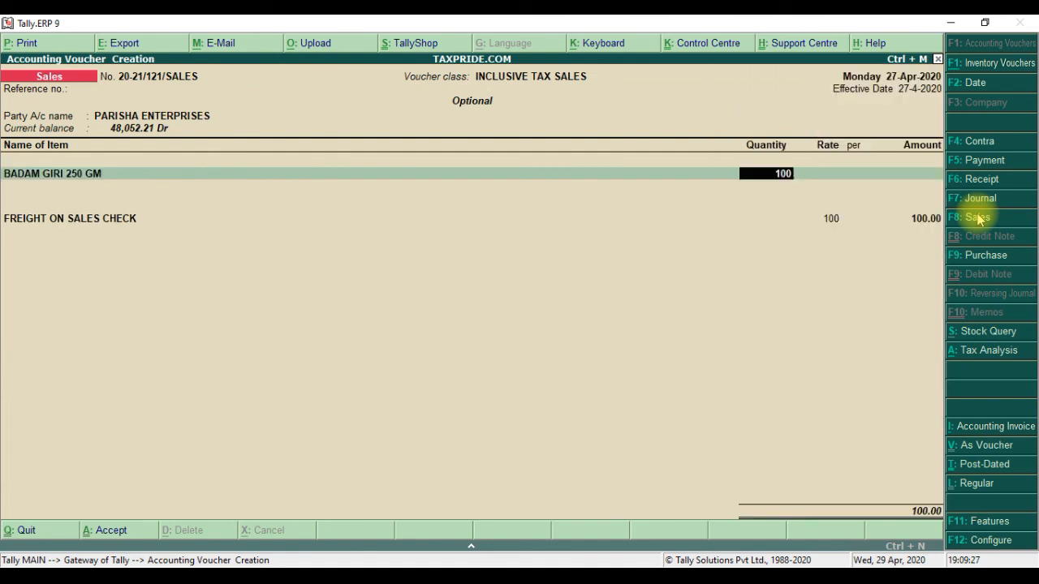
{"action": "key", "text": "Return"}
{"action": "key", "text": "Return"}
{"action": "key", "text": "Return"}
{"action": "key", "text": "Return"}
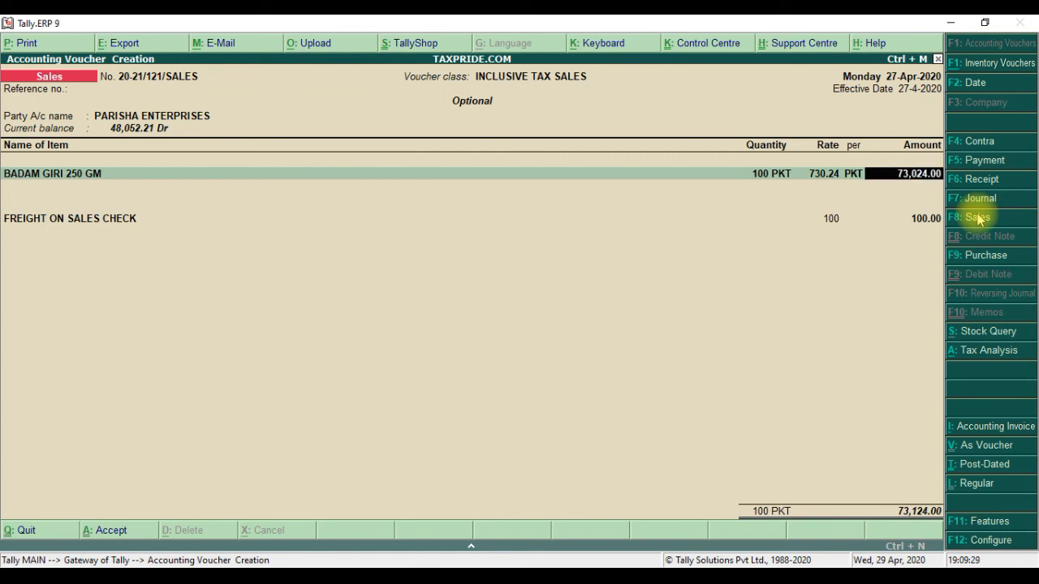
{"action": "key", "text": "Return"}
{"action": "key", "text": "Return"}
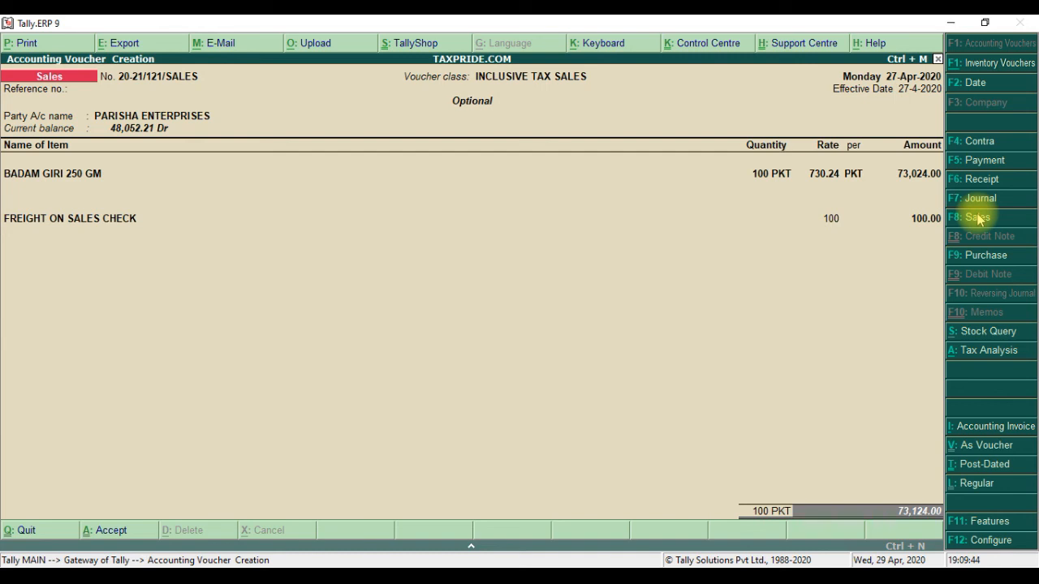
Change the voucher from Optional to Regular, save it, and decline printing
{"action": "key", "text": "ctrl+l"}
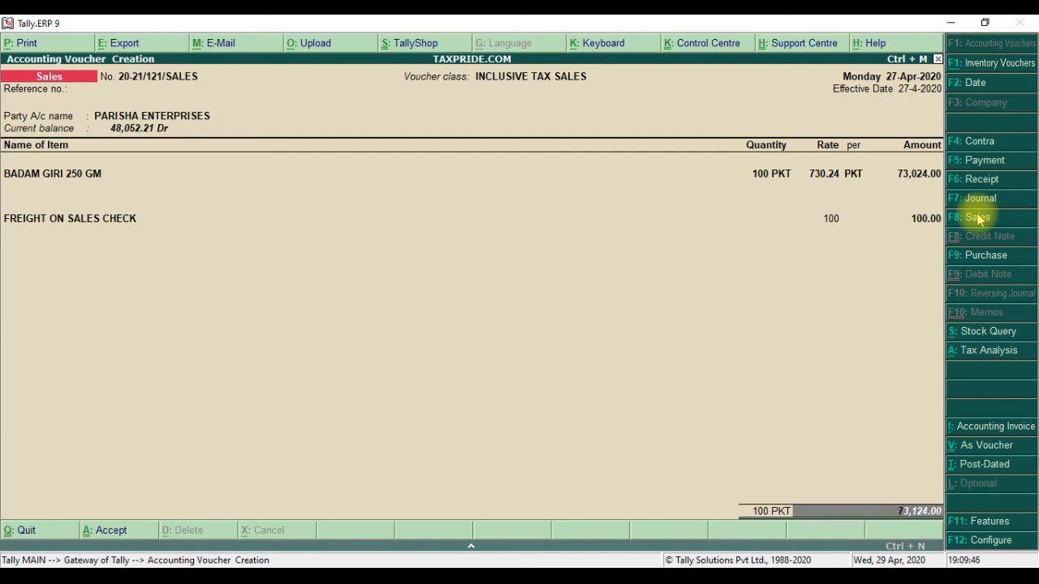
{"action": "key", "text": "Return"}
{"action": "key", "text": "Return"}
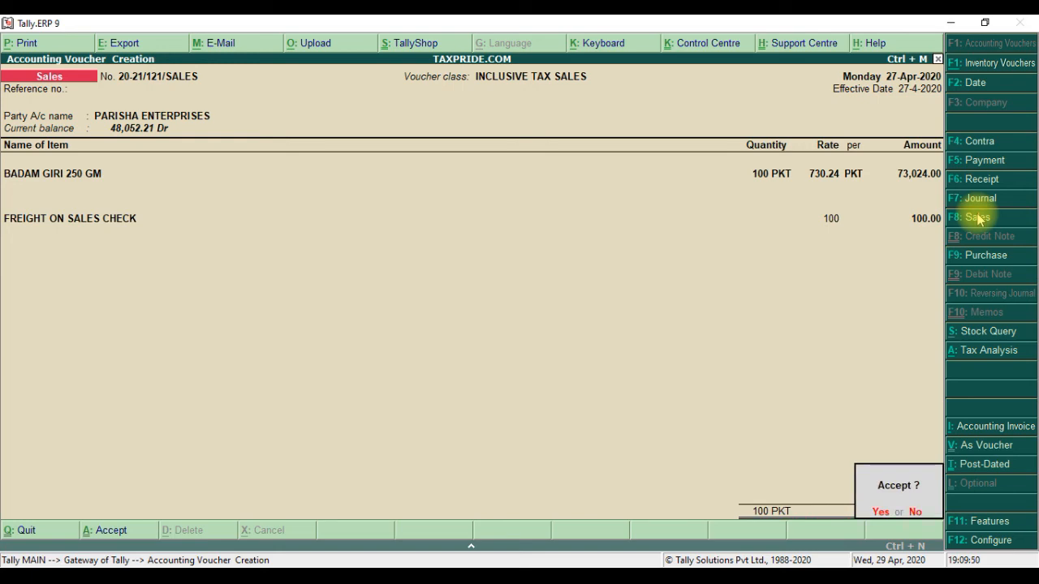
{"action": "key", "text": "Return"}
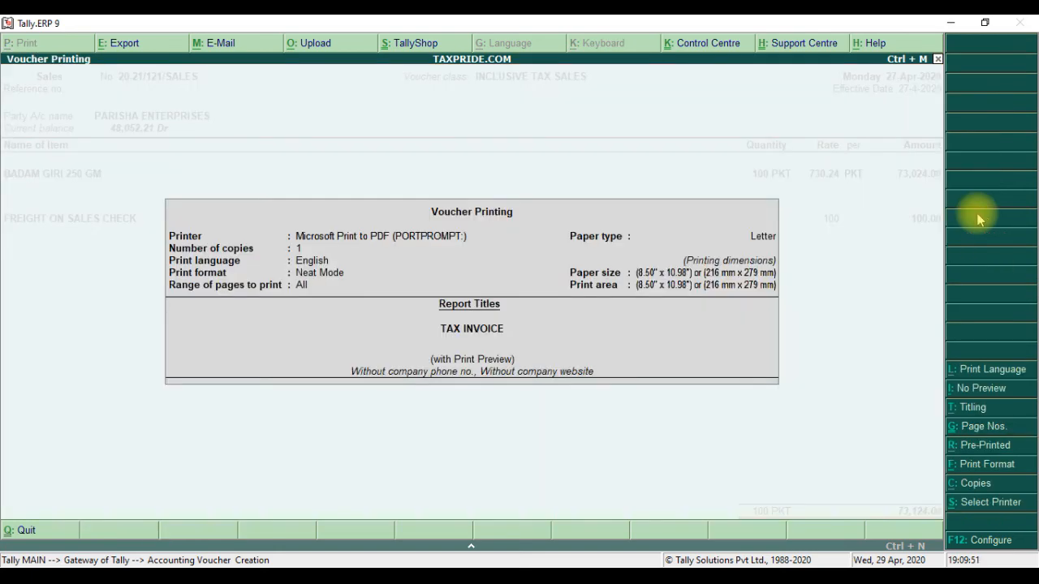
{"action": "key", "text": "n"}
Quit voucher creation, open the Day Book, and move to the last Sales voucher for PARISHA ENTERPRISES
{"action": "key", "text": "Escape"}
{"action": "key", "text": "y"}
{"action": "key", "text": "d"}
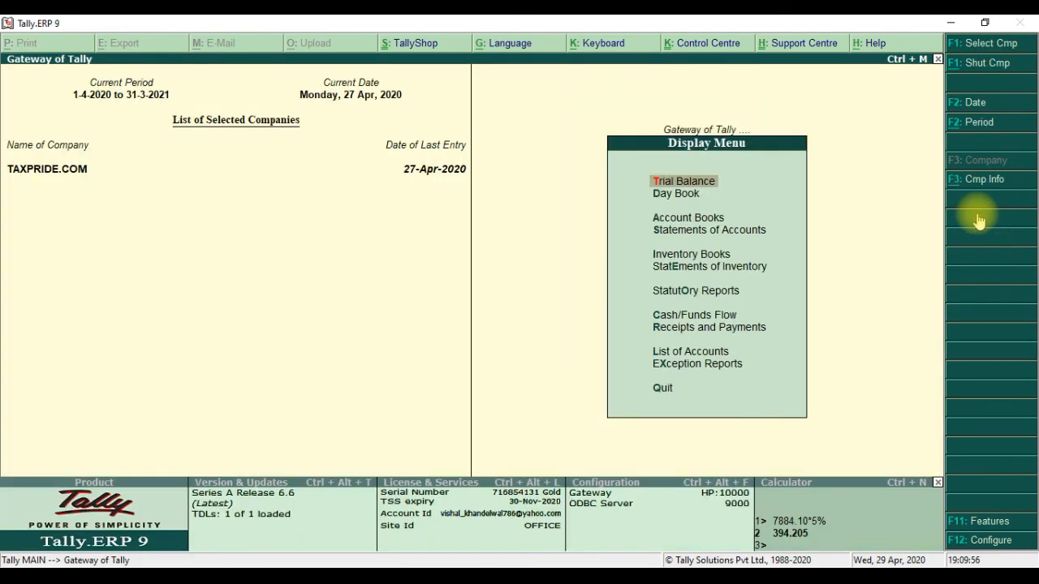
{"action": "key", "text": "d"}
{"action": "key", "text": "Down"}
{"action": "key", "text": "End"}
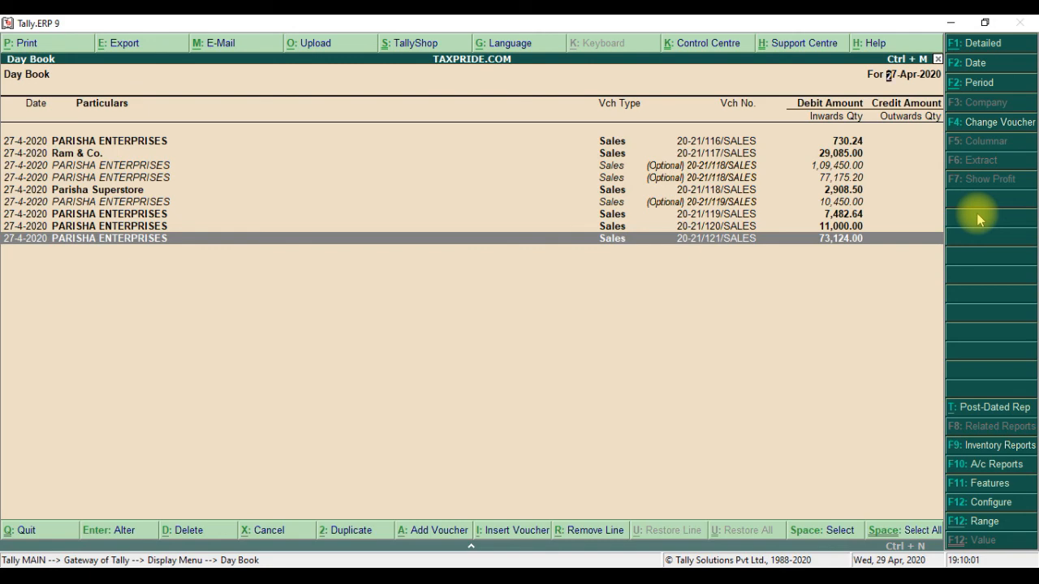
Open the last PARISHA ENTERPRISES Sales voucher, examine the accounting details for BADAM GIRI 250 GM, and leave them without changes
{"action": "key", "text": "Return"}
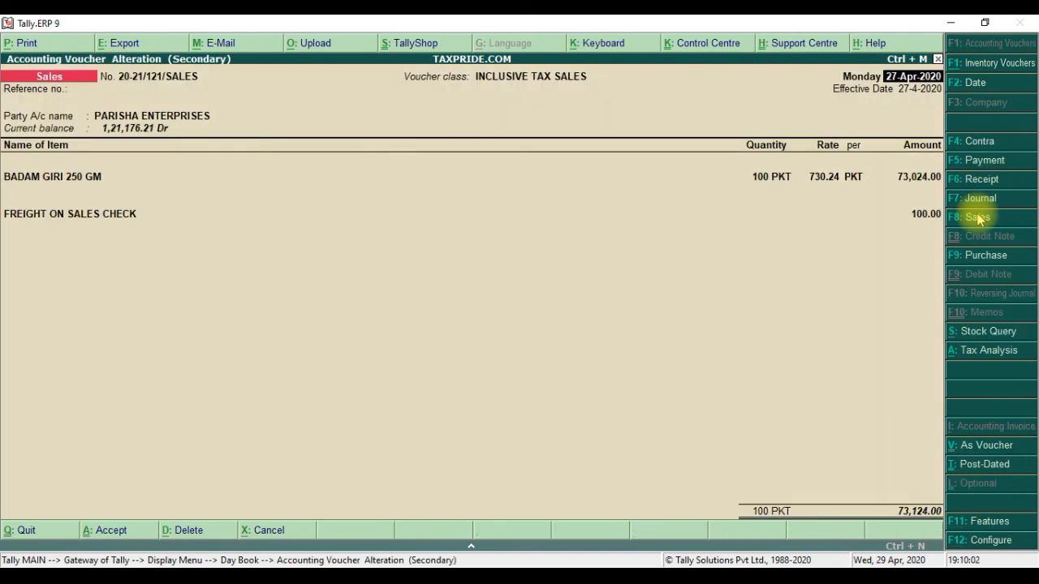
{"action": "key", "text": "Return"}
{"action": "key", "text": "Return"}
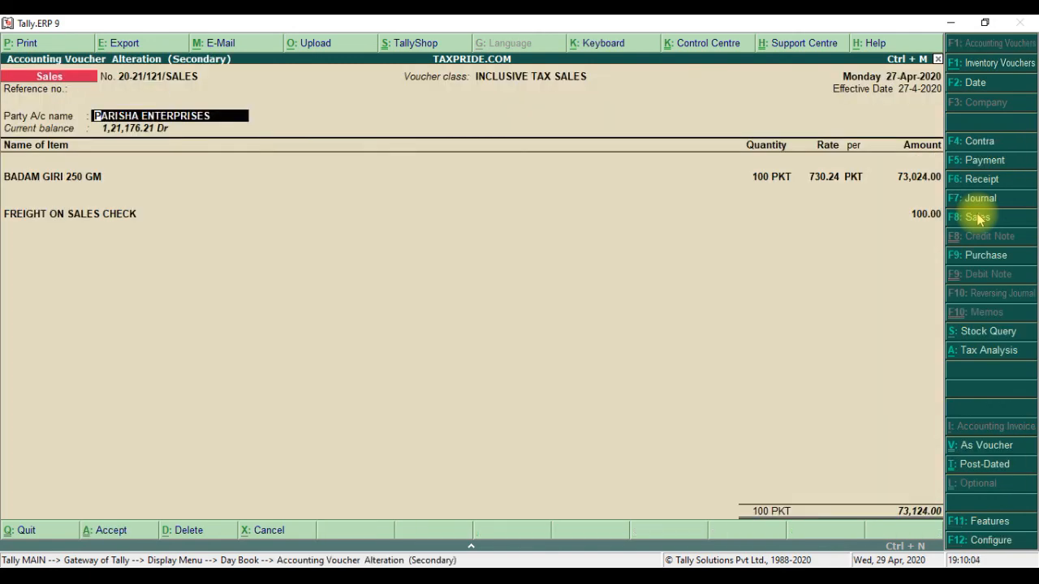
{"action": "key", "text": "Return"}
{"action": "key", "text": "ctrl+a"}
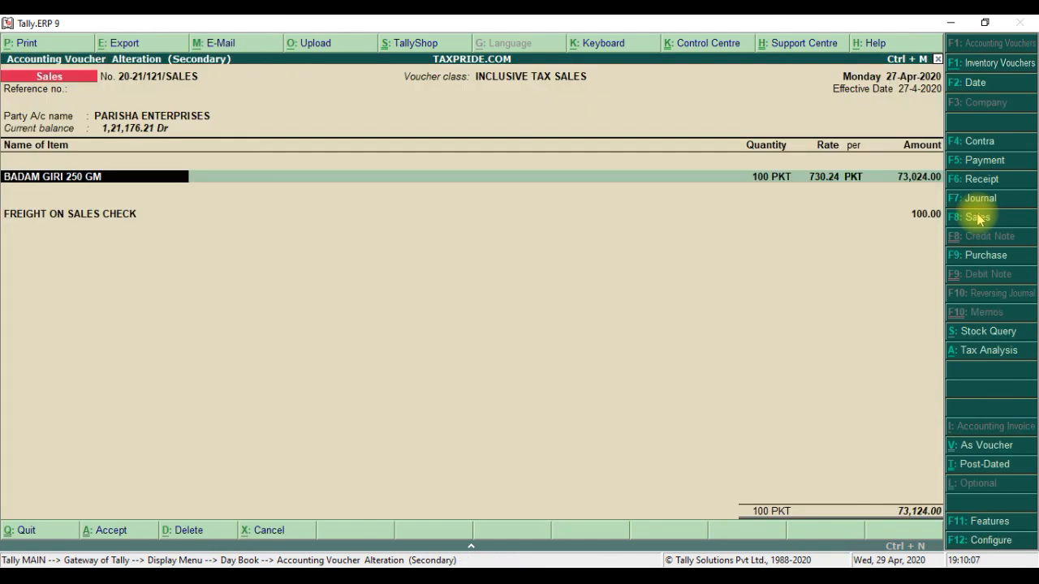
{"action": "key", "text": "Return"}
{"action": "key", "text": "Return"}
{"action": "key", "text": "Return"}
{"action": "key", "text": "Return"}
{"action": "key", "text": "Return"}
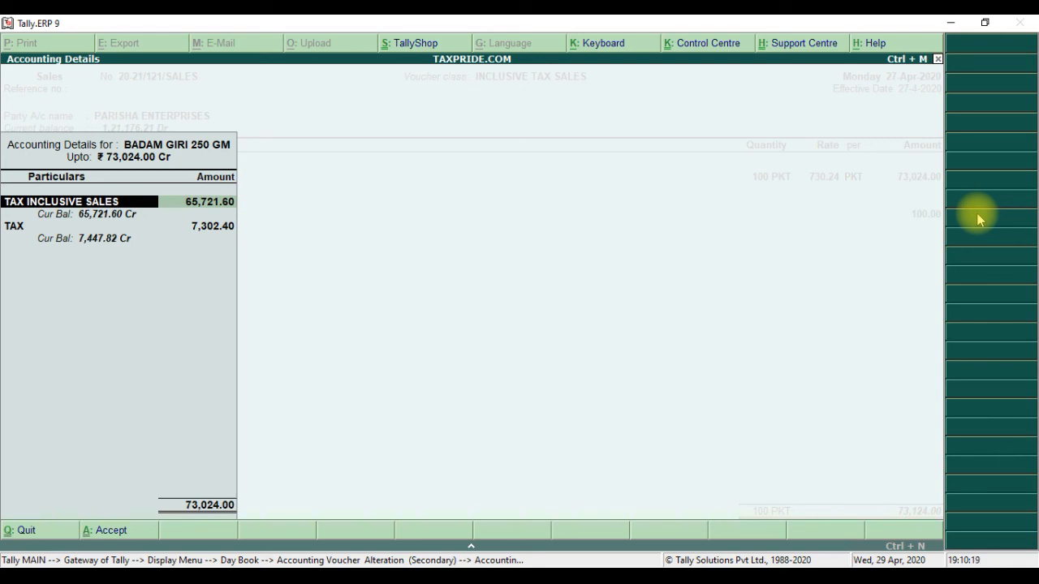
{"action": "key", "text": "Return"}
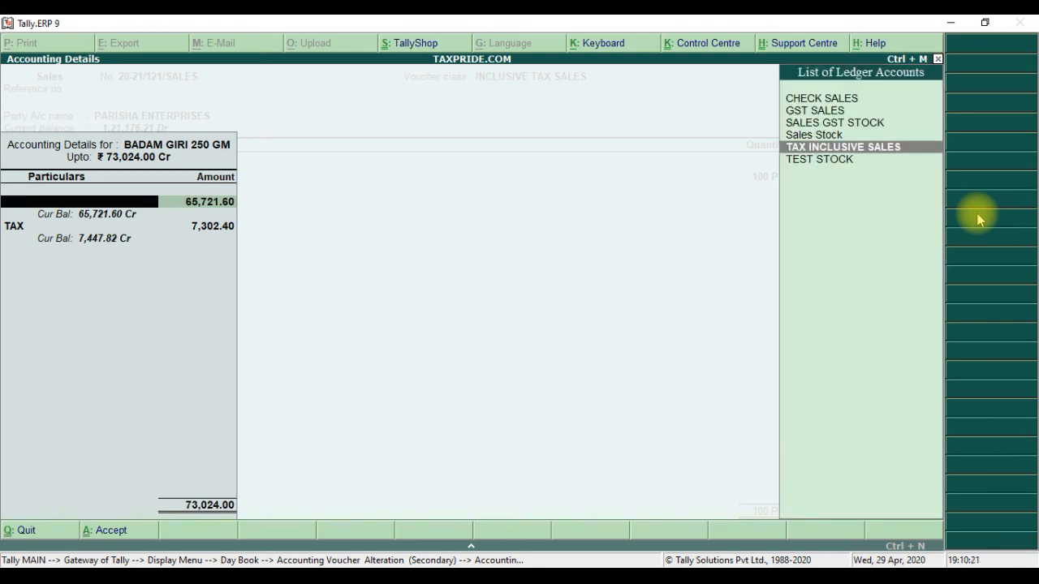
{"action": "key", "text": "Escape"}
{"action": "key", "text": "y"}
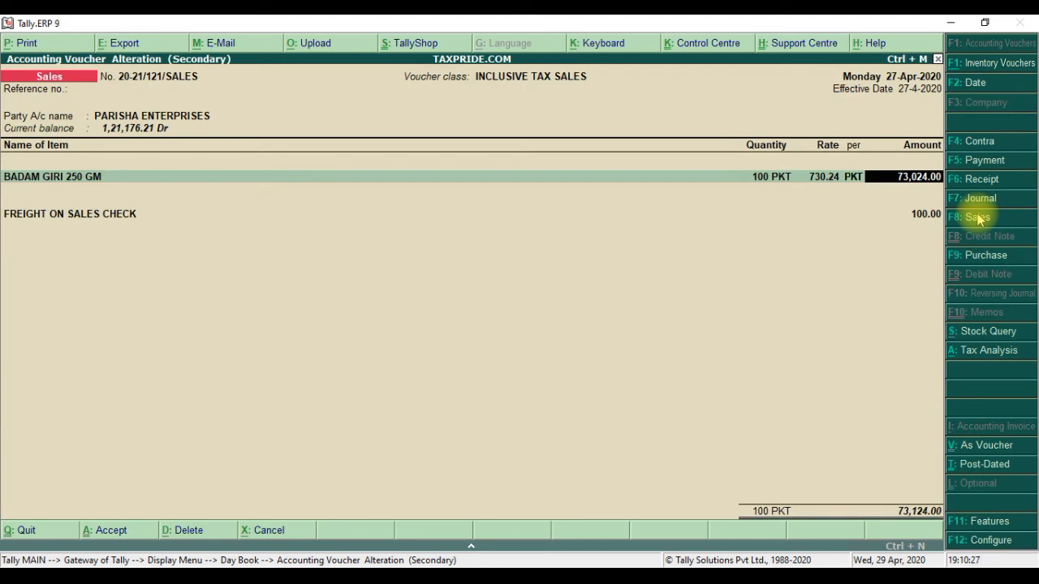
Preview the voucher's printed TAX INVOICE, zoom in to examine its item and freight lines, and close the preview
{"action": "key", "text": "alt+p"}
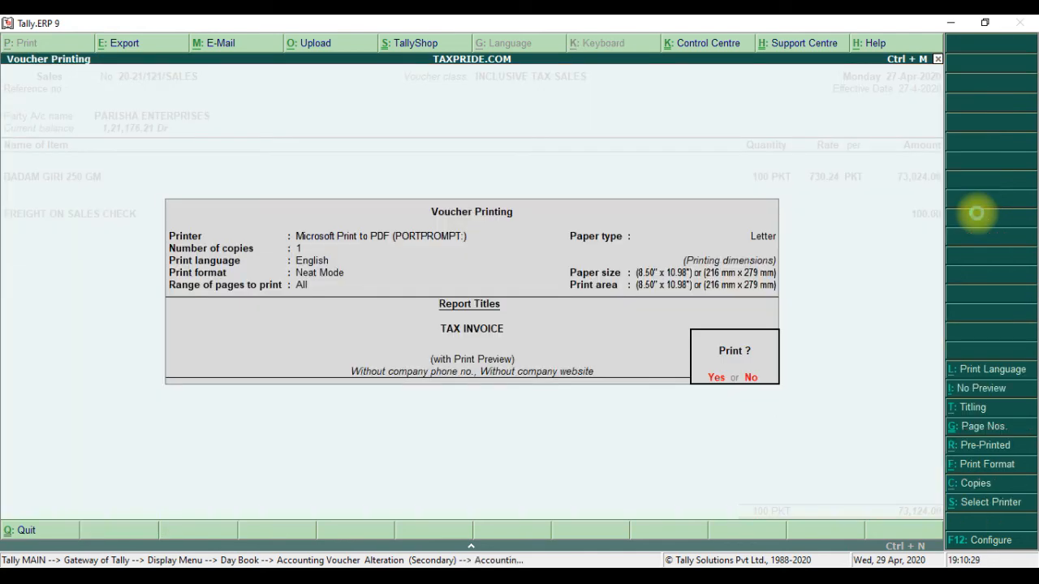
{"action": "key", "text": "Return"}
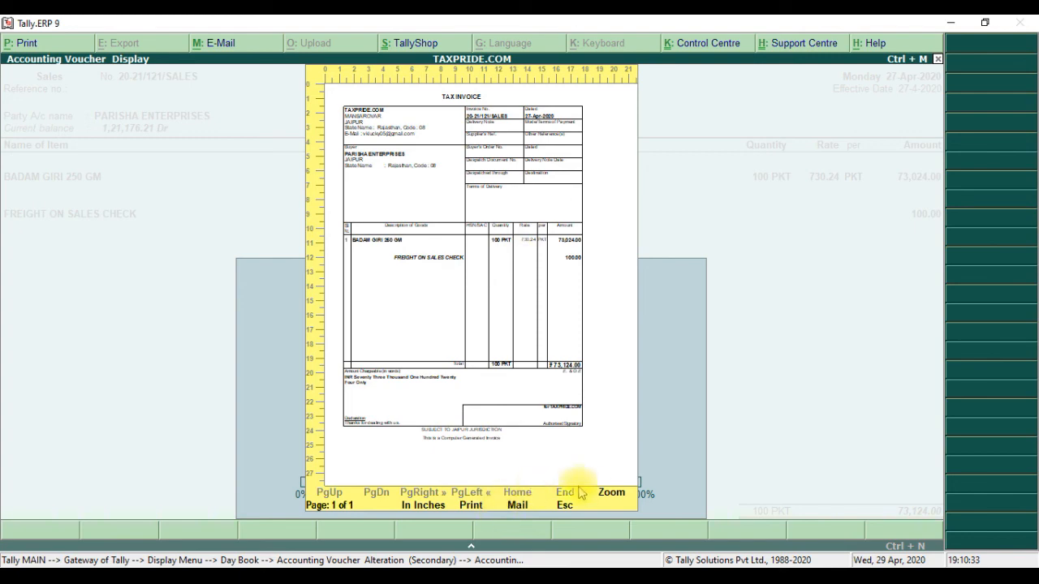
{"action": "left_click", "coordinate": [609, 492]}
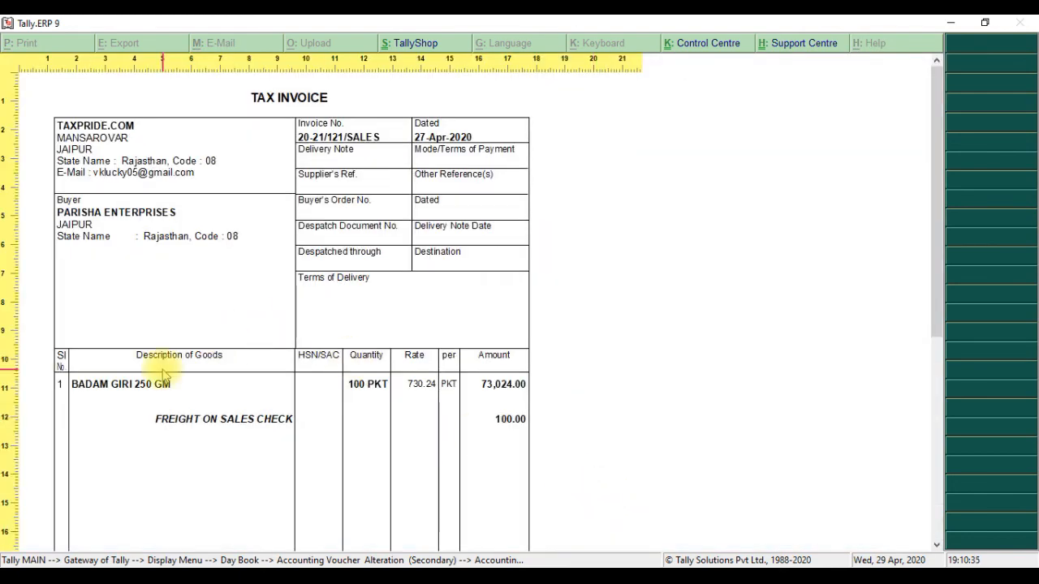
{"action": "scroll", "coordinate": [941, 308], "scroll_direction": "down", "scroll_amount": 2}
{"action": "mouse_move", "coordinate": [942, 303]}
{"action": "left_mouse_down"}
{"action": "mouse_move", "coordinate": [944, 377]}
{"action": "mouse_move", "coordinate": [944, 309]}
{"action": "left_mouse_up"}
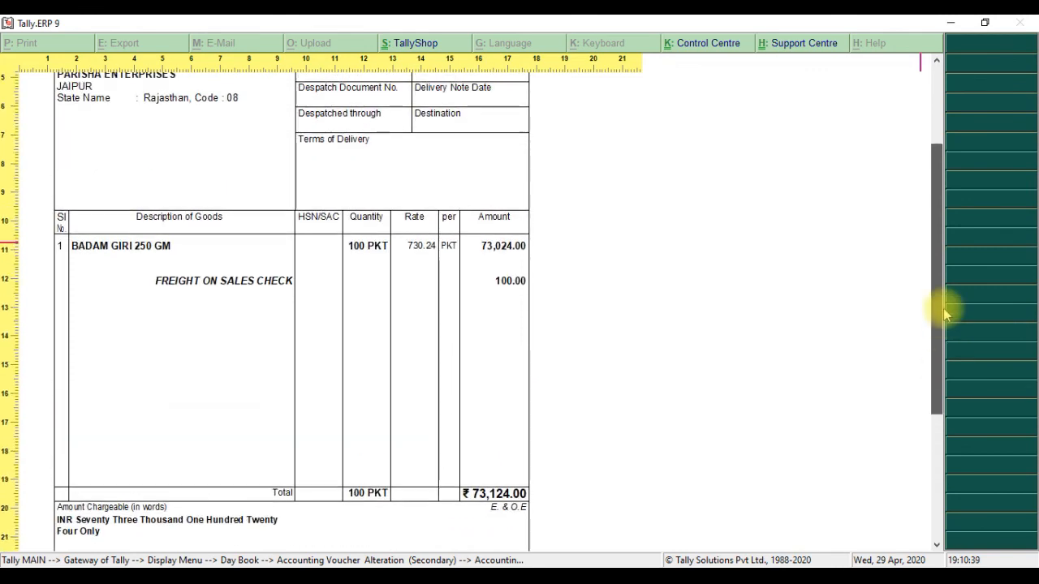
{"action": "key", "text": "Escape"}
{"action": "key", "text": "Escape"}
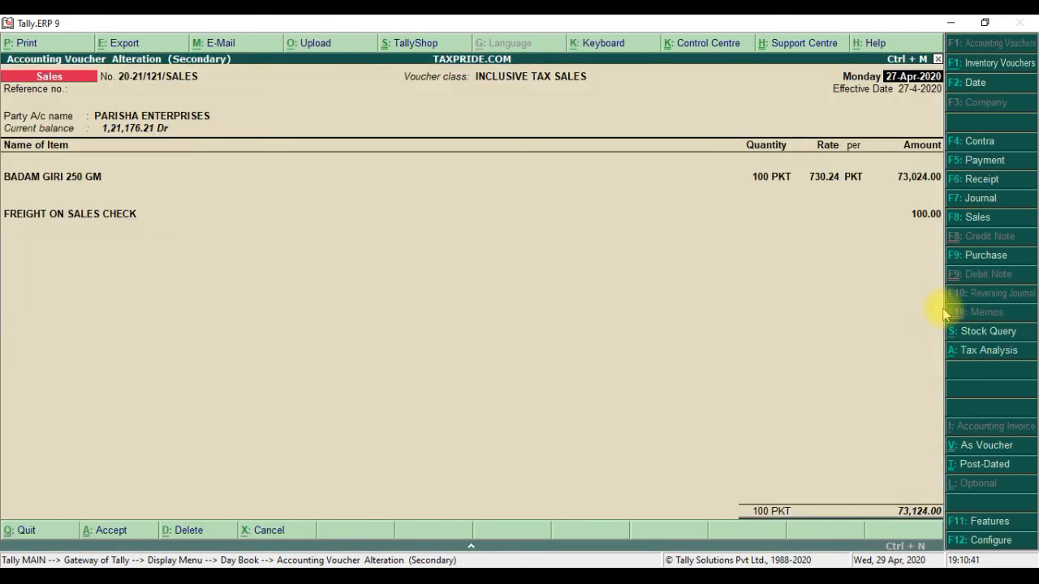
Go through the voucher's party and item fields again to examine the ledger split for BADAM GIRI 250 GM
{"action": "key", "text": "Return"}
{"action": "key", "text": "Return"}
{"action": "key", "text": "Return"}
{"action": "key", "text": "ctrl+a"}
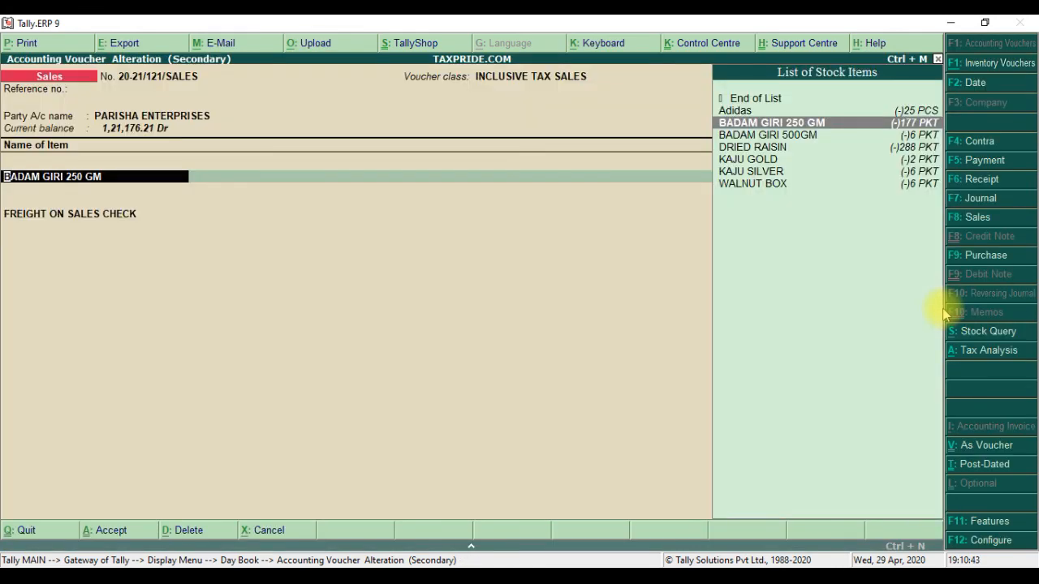
{"action": "key", "text": "Return"}
{"action": "key", "text": "Return"}
{"action": "key", "text": "Return"}
{"action": "key", "text": "Return"}
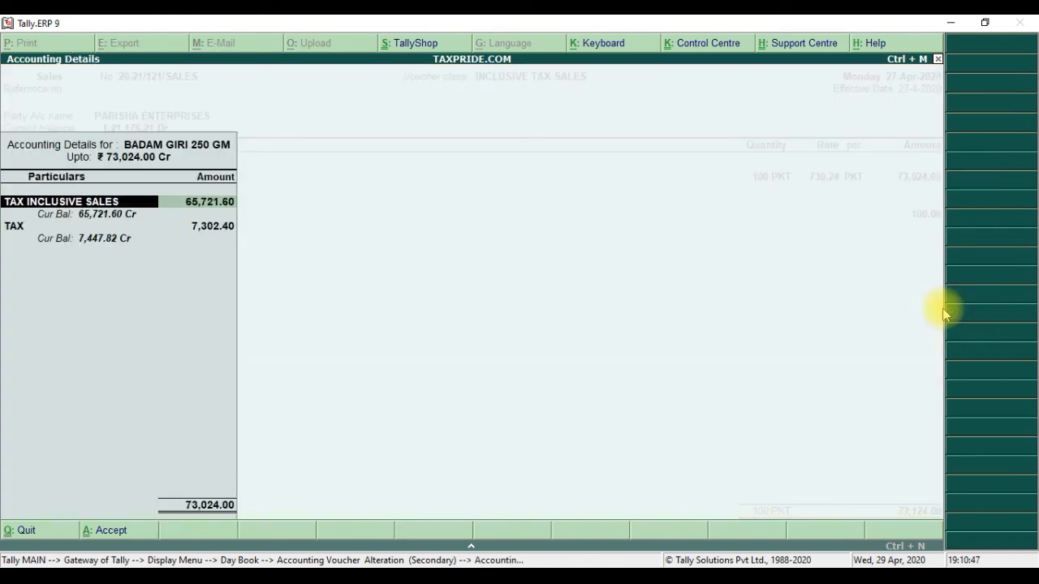
Accept the existing ledger split, item list and freight line, save the altered voucher, and return to the Day Book without printing
{"action": "key", "text": "Return"}
{"action": "key", "text": "Return"}
{"action": "key", "text": "Return"}
{"action": "key", "text": "Return"}
{"action": "key", "text": "Return"}
{"action": "key", "text": "Return"}
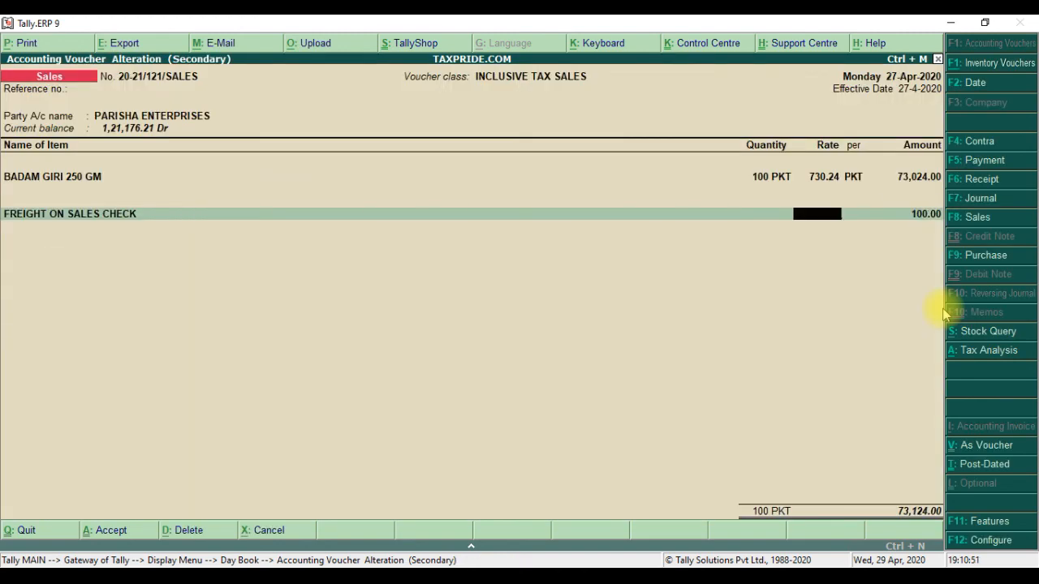
{"action": "key", "text": "Return"}
{"action": "key", "text": "Return"}
{"action": "key", "text": "Return"}
{"action": "key", "text": "Return"}
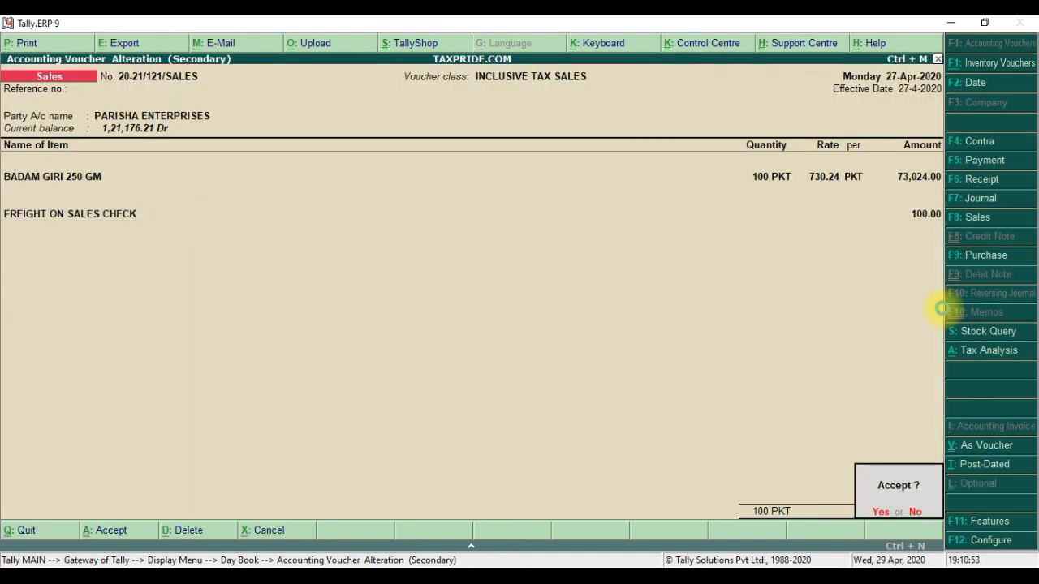
{"action": "key", "text": "Return"}
{"action": "key", "text": "Escape"}
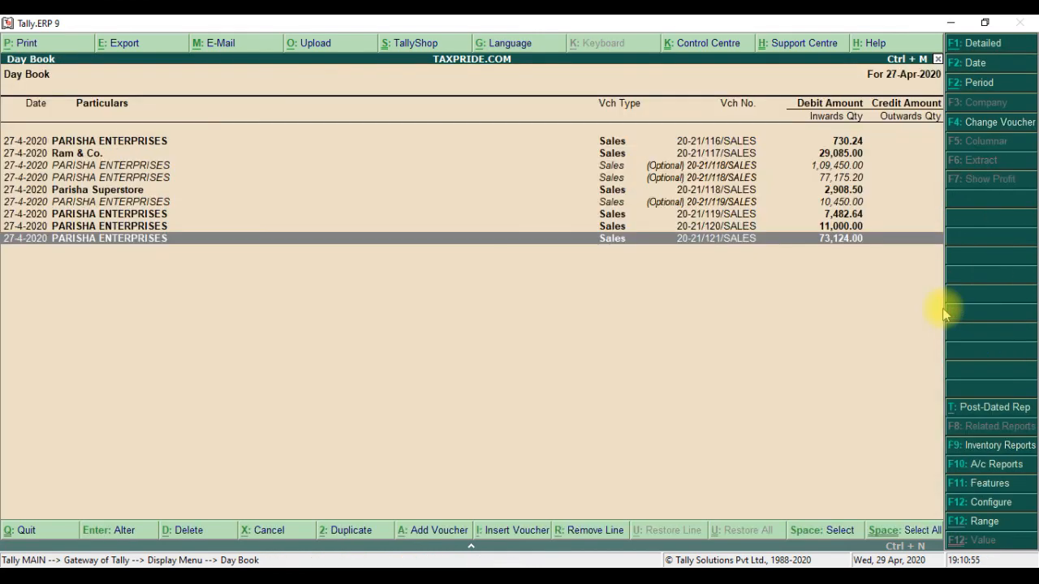
Leave the Day Book and open the Sales Accounts group summary from the Profit & Loss A/c
{"action": "key", "text": "Escape"}
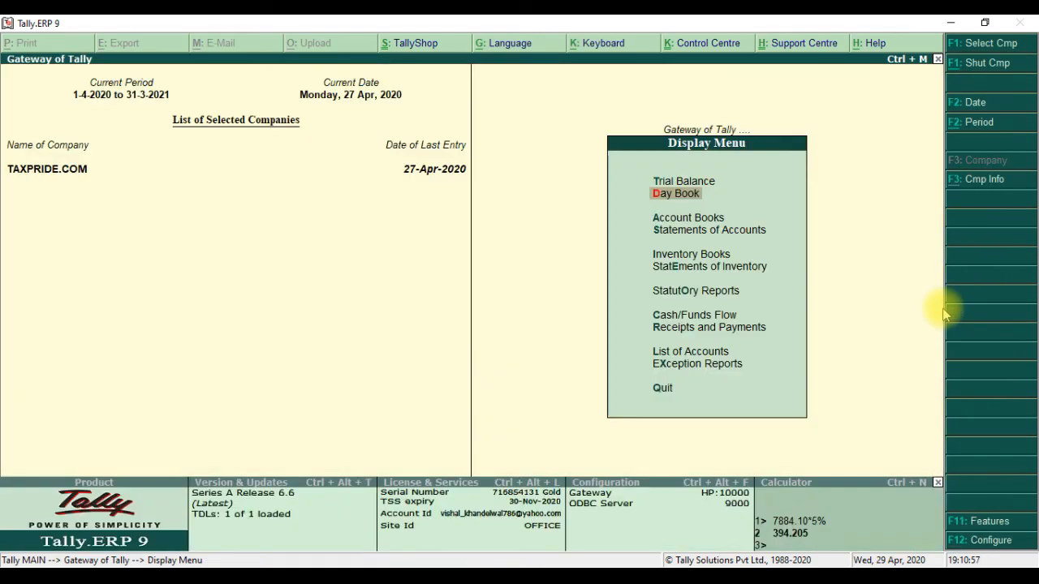
{"action": "key", "text": "Escape"}
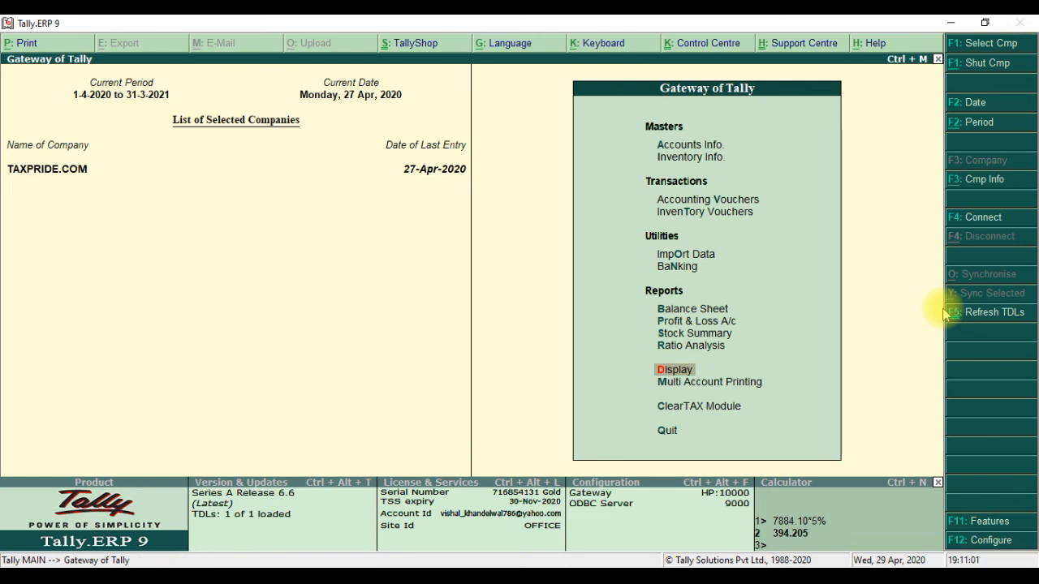
{"action": "key", "text": "Up"}
{"action": "key", "text": "Up"}
{"action": "key", "text": "Up"}
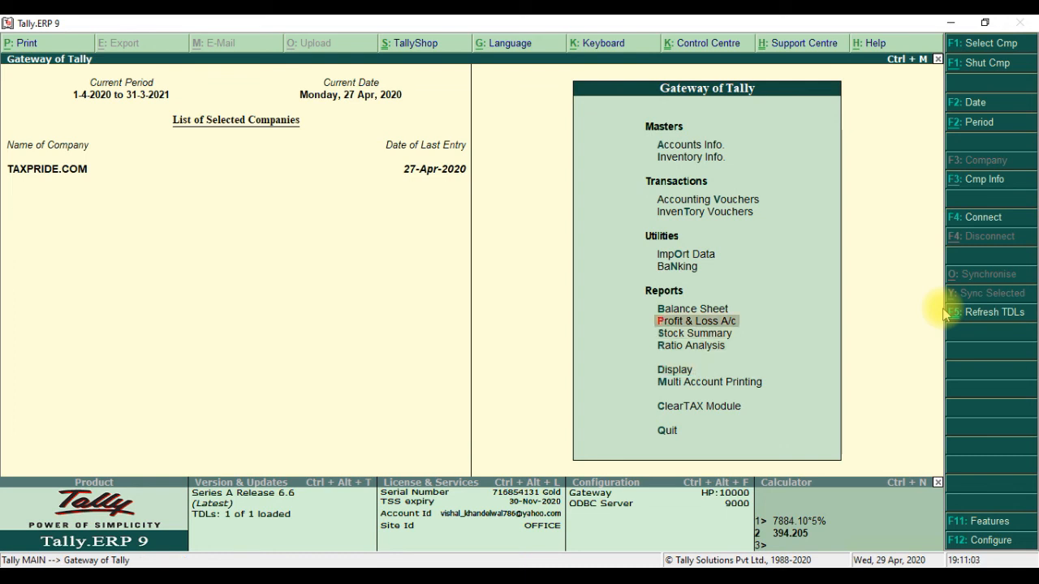
{"action": "key", "text": "Return"}
{"action": "key", "text": "Right"}
{"action": "key", "text": "Return"}
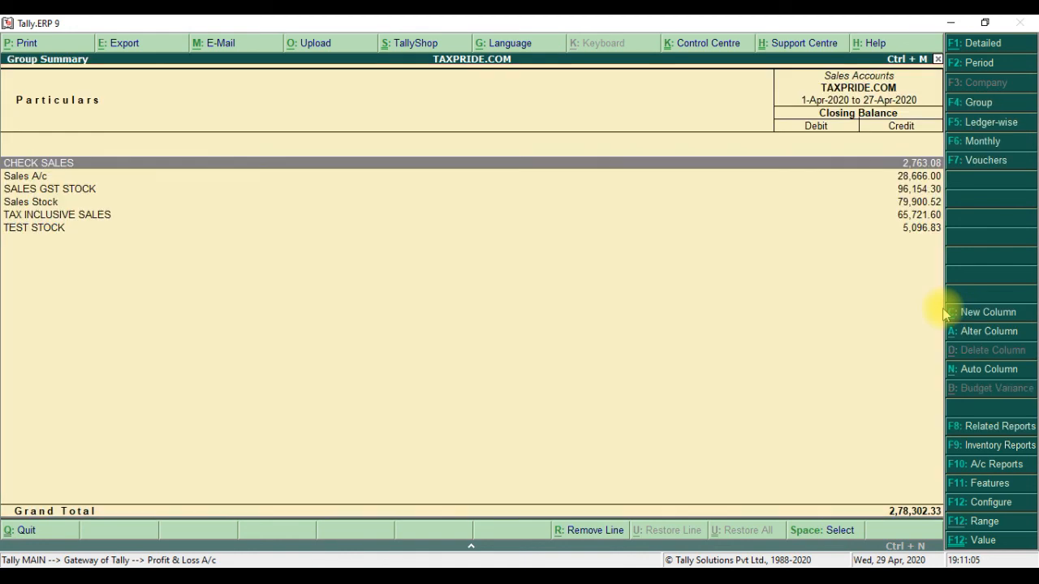
Drill down into the April vouchers of the TAX INCLUSIVE SALES ledger, view the PARISHA ENTERPRISES voucher, and quit it without changes
{"action": "key", "text": "Down"}
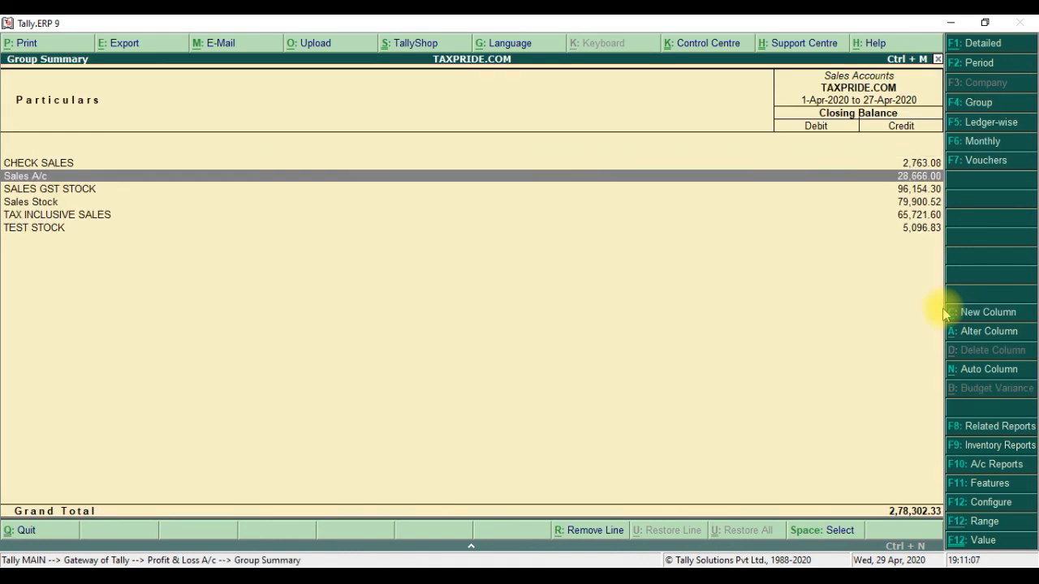
{"action": "key", "text": "Down"}
{"action": "key", "text": "Down"}
{"action": "key", "text": "Down"}
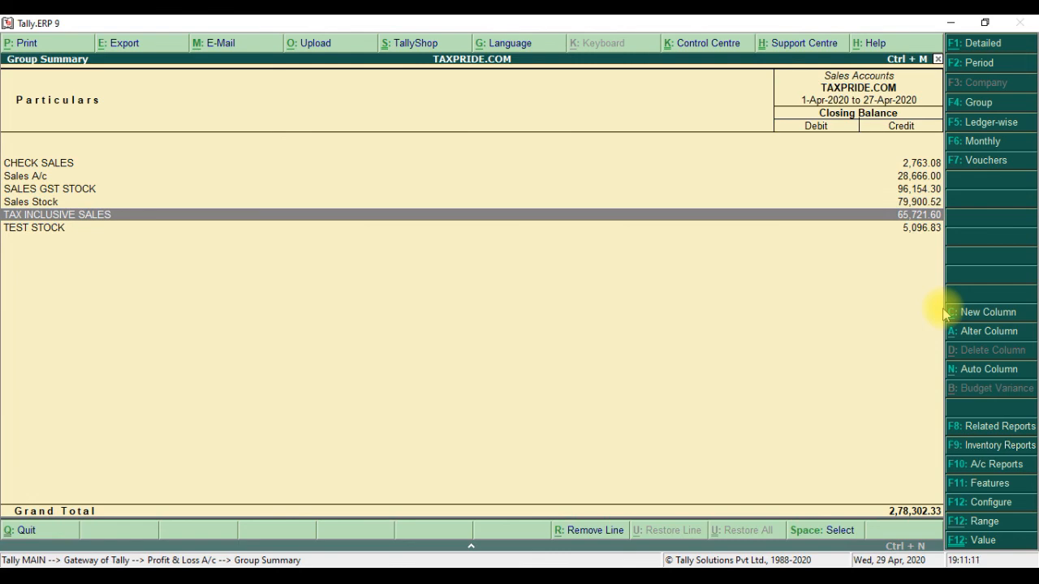
{"action": "key", "text": "Return"}
{"action": "key", "text": "Return"}
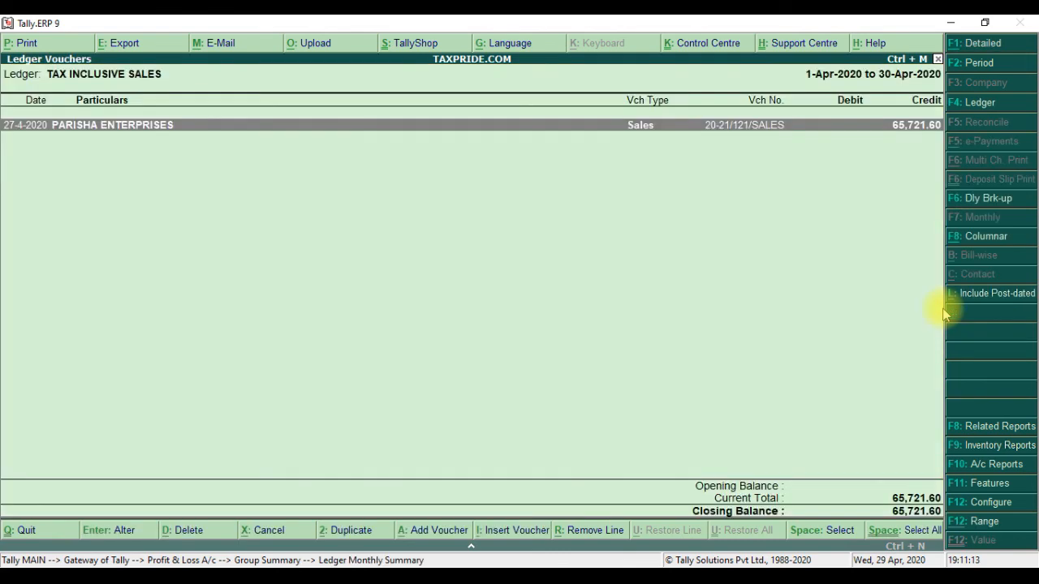
{"action": "key", "text": "Return"}
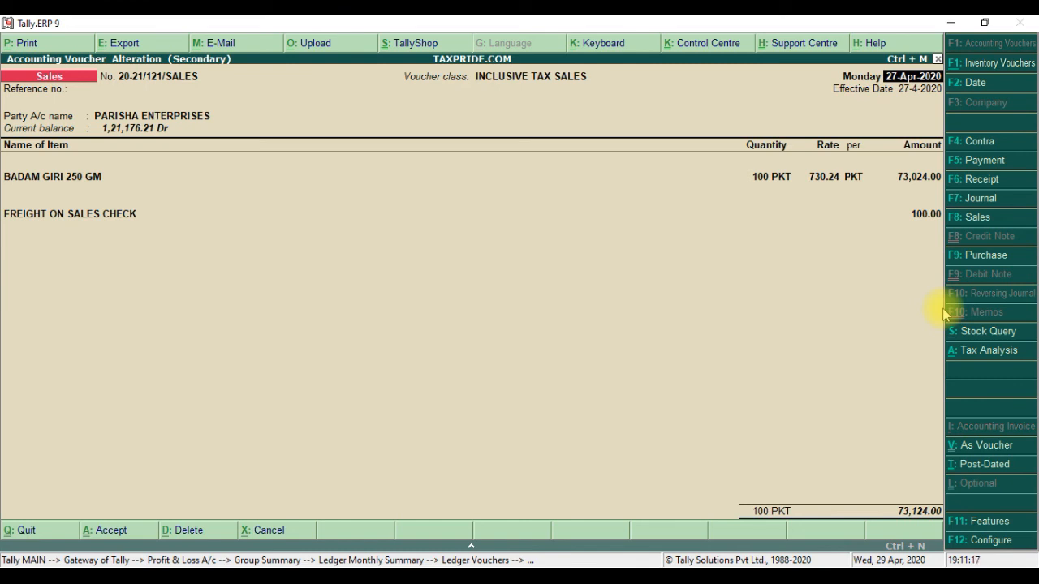
{"action": "key", "text": "Escape"}
{"action": "key", "text": "y"}
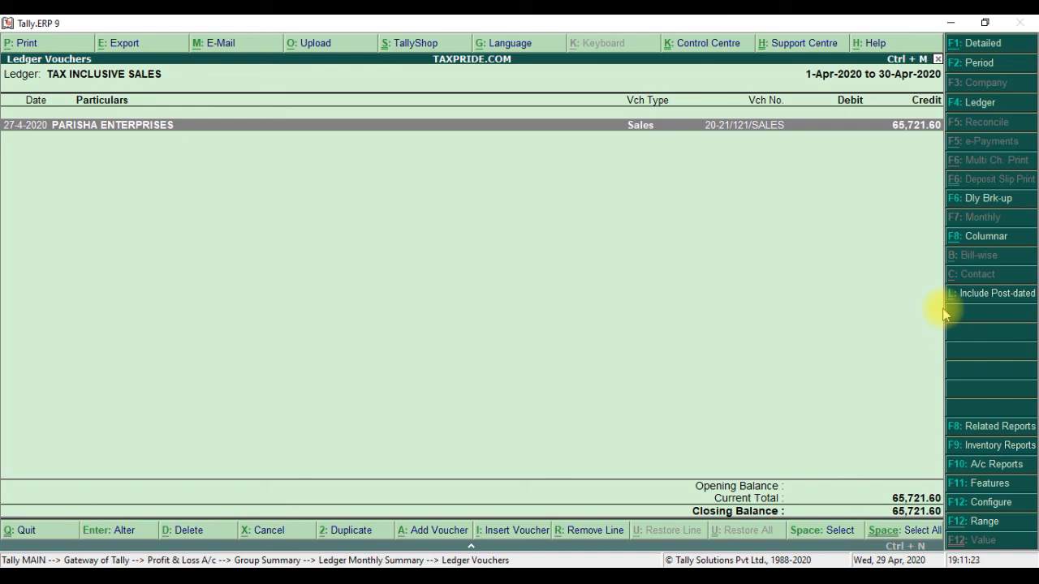
Leave the Profit & Loss reports and start a new Sales voucher with the INCLUSIVE TAX SALES class
{"action": "key", "text": "Escape"}
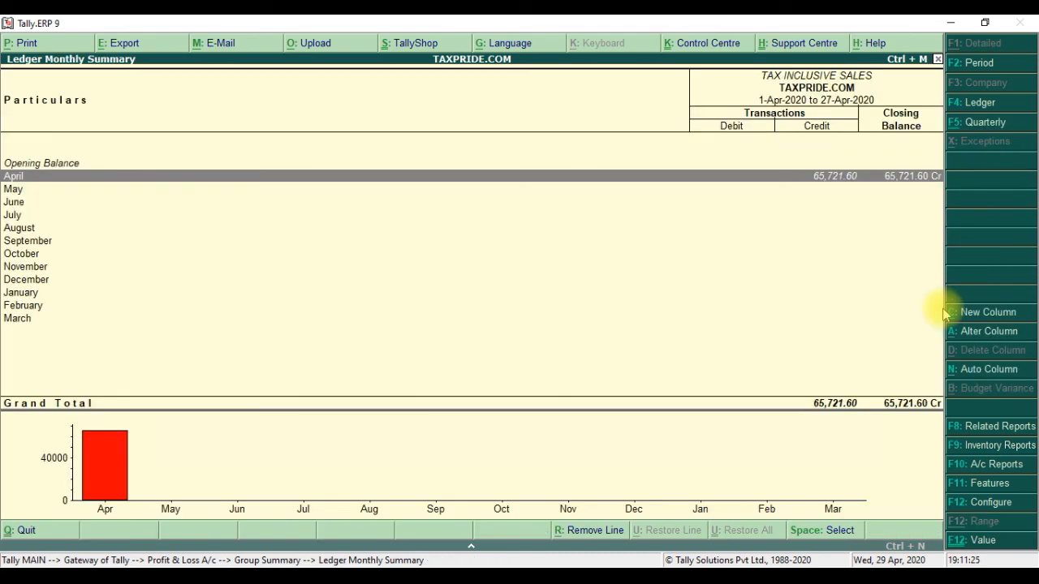
{"action": "key", "text": "Escape"}
{"action": "key", "text": "Escape"}
{"action": "key", "text": "Escape"}
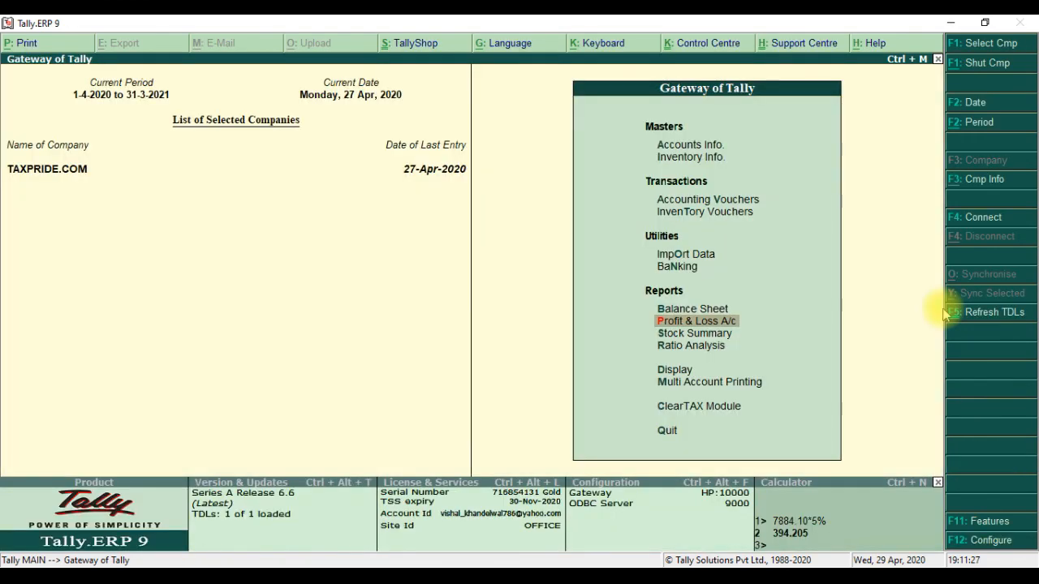
{"action": "key", "text": "v"}
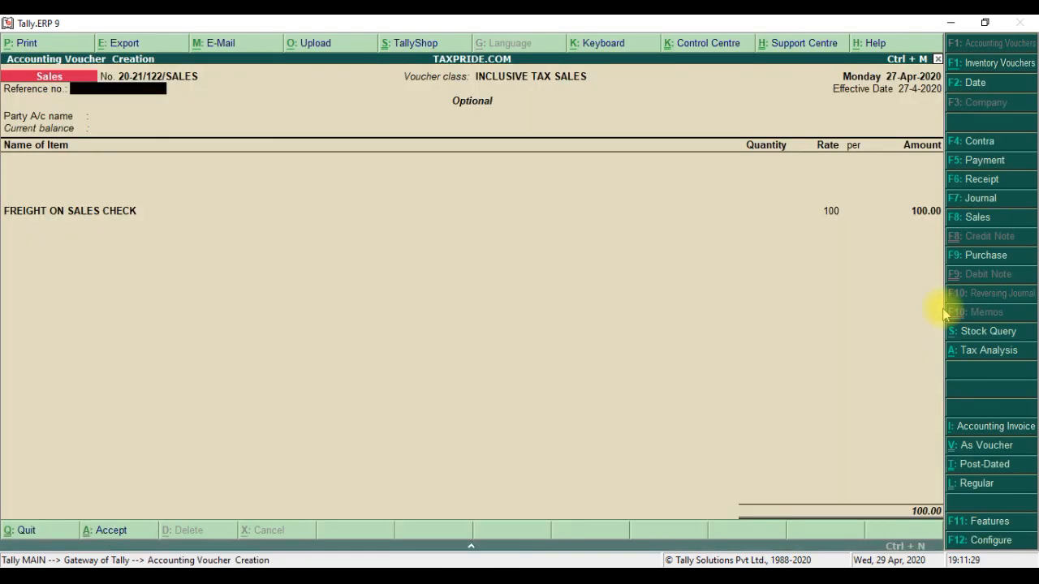
{"action": "key", "text": "F8"}
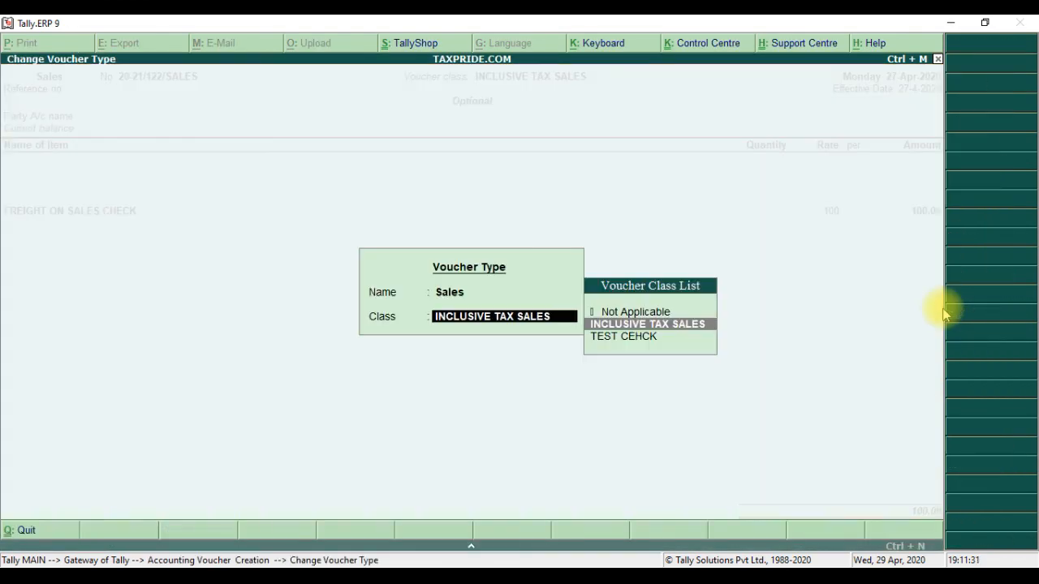
{"action": "key", "text": "Return"}
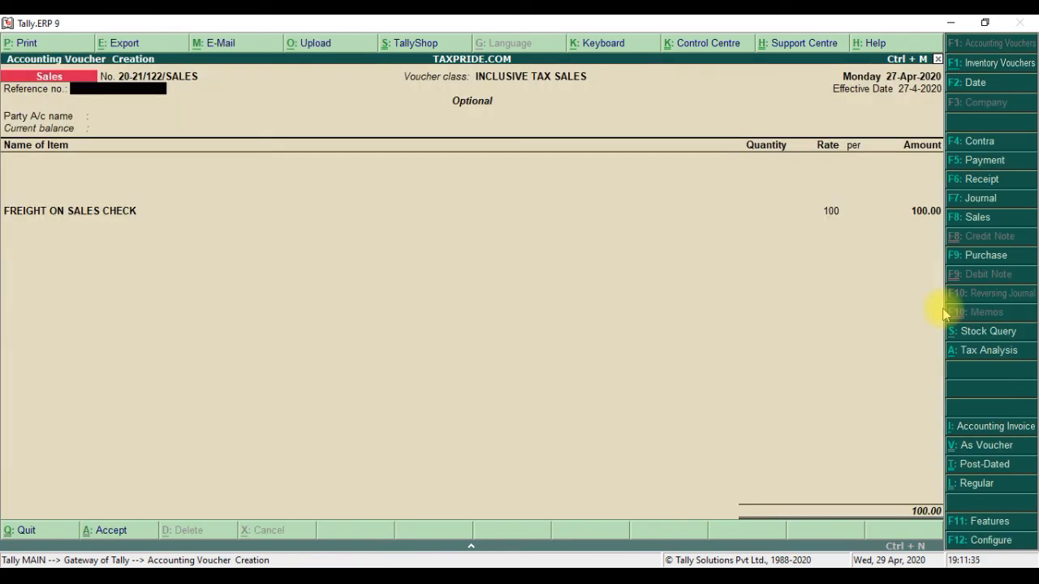
Switch the new Sales voucher to the TEST CEHCK voucher class
{"action": "key", "text": "F8"}
{"action": "key", "text": "Down"}
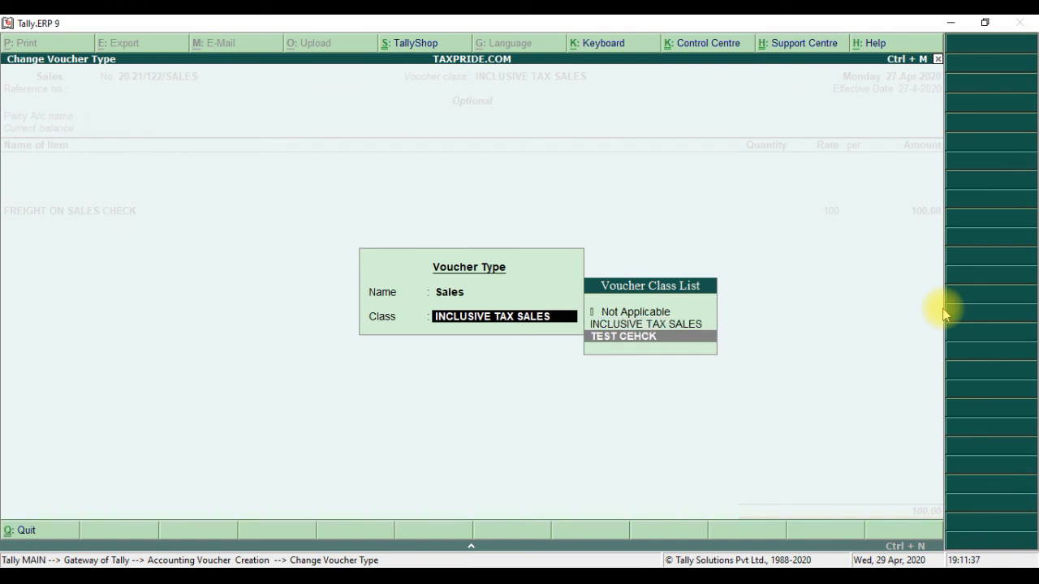
{"action": "key", "text": "Return"}
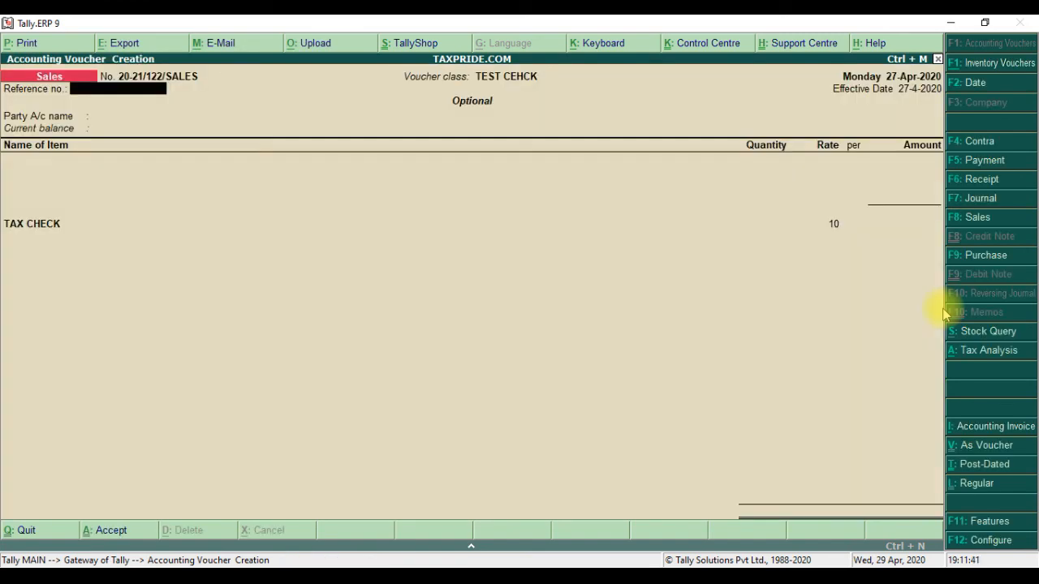
Set the new Sales voucher's class to Not Applicable
{"action": "key", "text": "F8"}
{"action": "key", "text": "Up"}
{"action": "key", "text": "Up"}
{"action": "key", "text": "Return"}
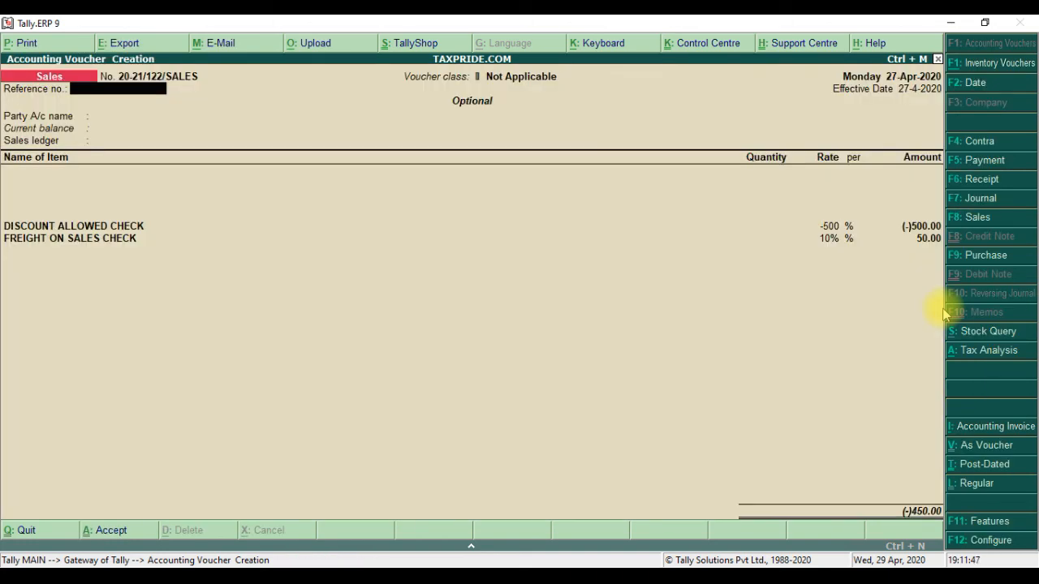
Choose Cash as the voucher's party account, look through the available sales ledgers, and abandon the voucher without saving
{"action": "key", "text": "Return"}
{"action": "key", "text": "Return"}
{"action": "key", "text": "ctrl+a"}
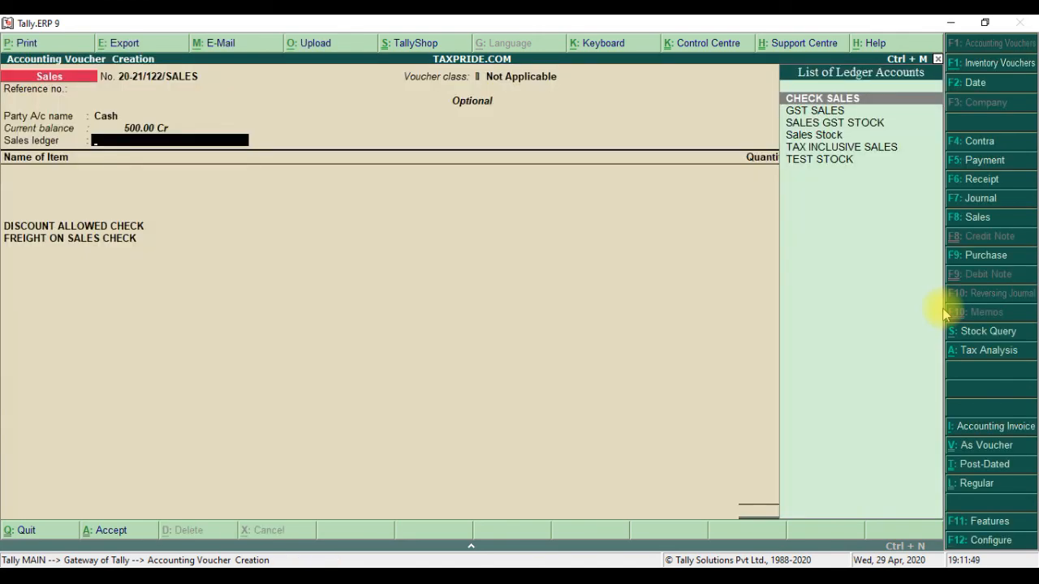
{"action": "key", "text": "Down"}
{"action": "key", "text": "Down"}
{"action": "key", "text": "Down"}
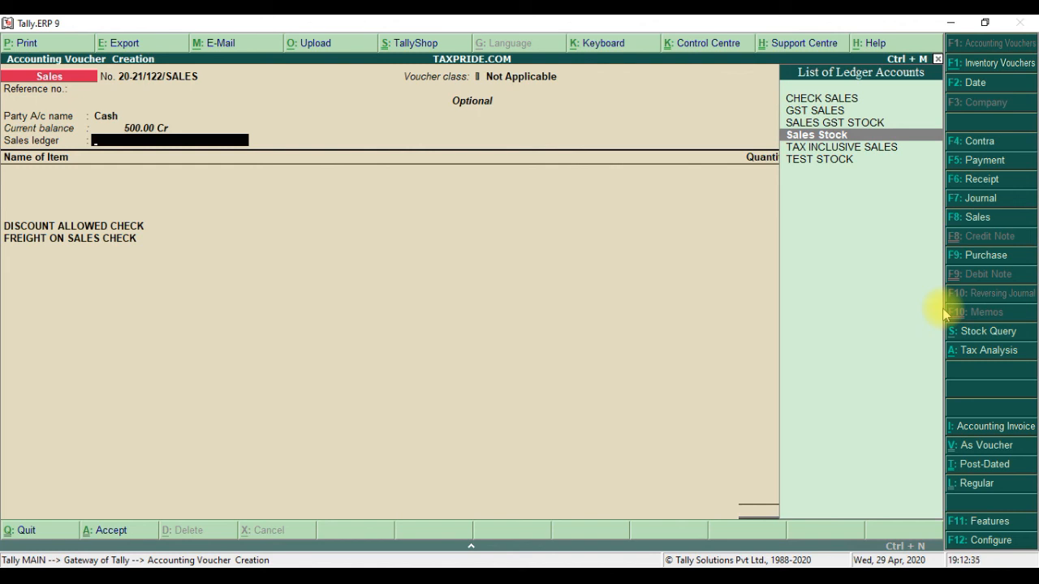
{"action": "key", "text": "Escape"}
{"action": "key", "text": "Escape"}
{"action": "key", "text": "Escape"}
{"action": "key", "text": "Escape"}
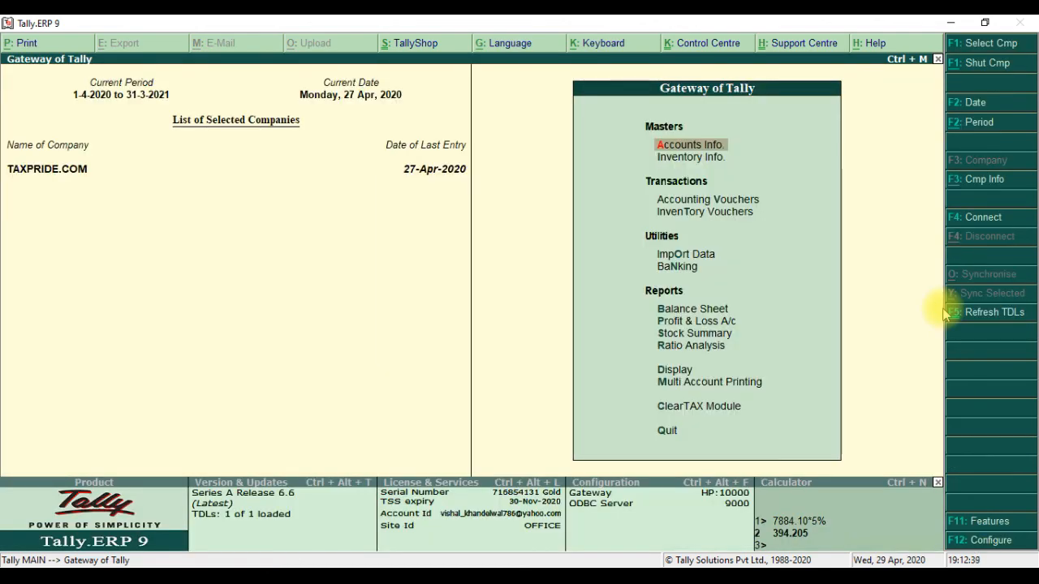
{"action": "key", "text": "p"}
{"action": "key", "text": "Escape"}
{"action": "key", "text": "Up"}
{"action": "key", "text": "Up"}
{"action": "key", "text": "Up"}
{"action": "key", "text": "Up"}
{"action": "key", "text": "Up"}
{"action": "key", "text": "Up"}
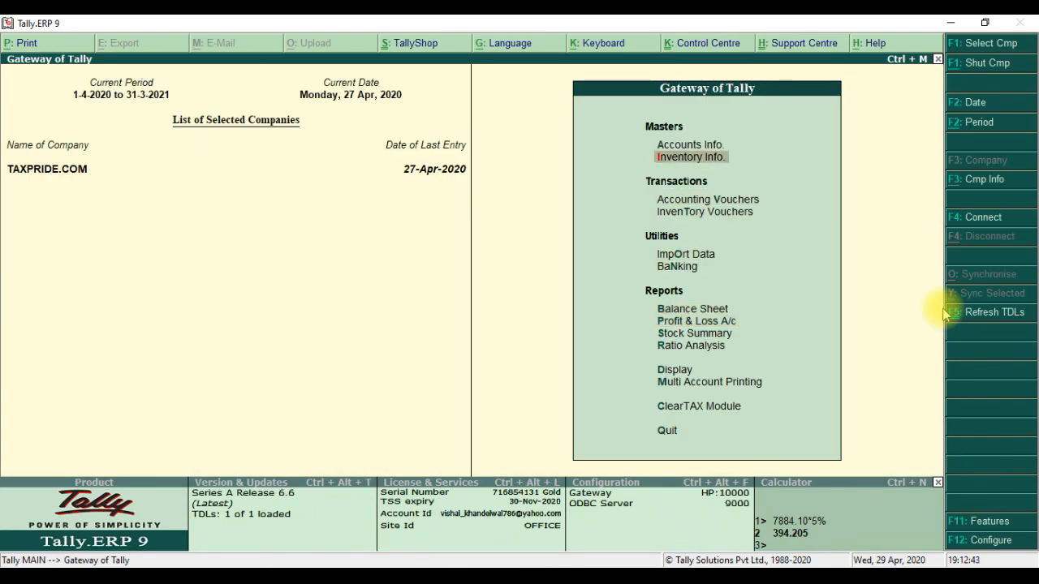
{"action": "key", "text": "Up"}
{"action": "key", "text": "Return"}
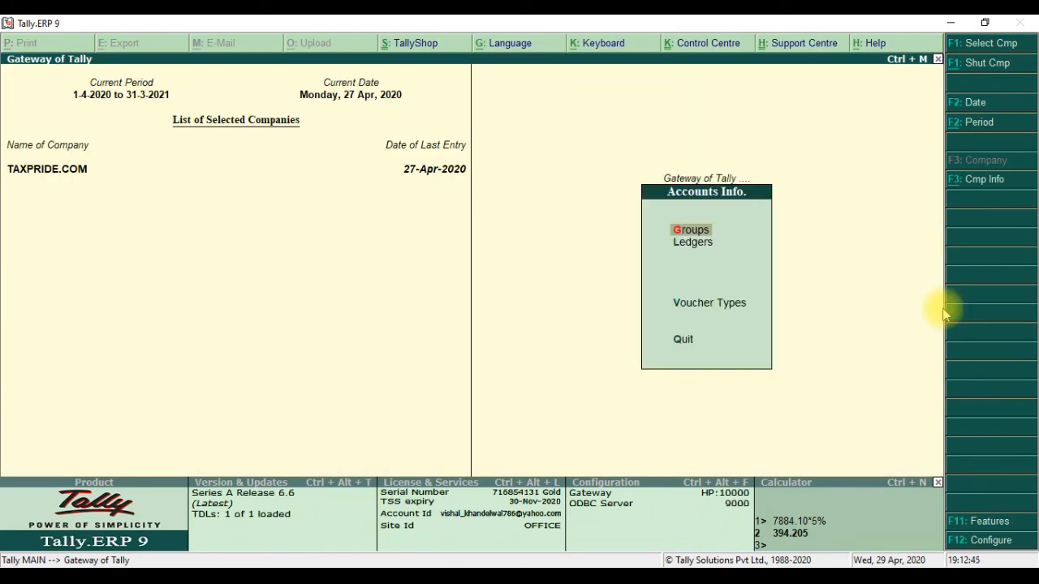
{"action": "key", "text": "Escape"}
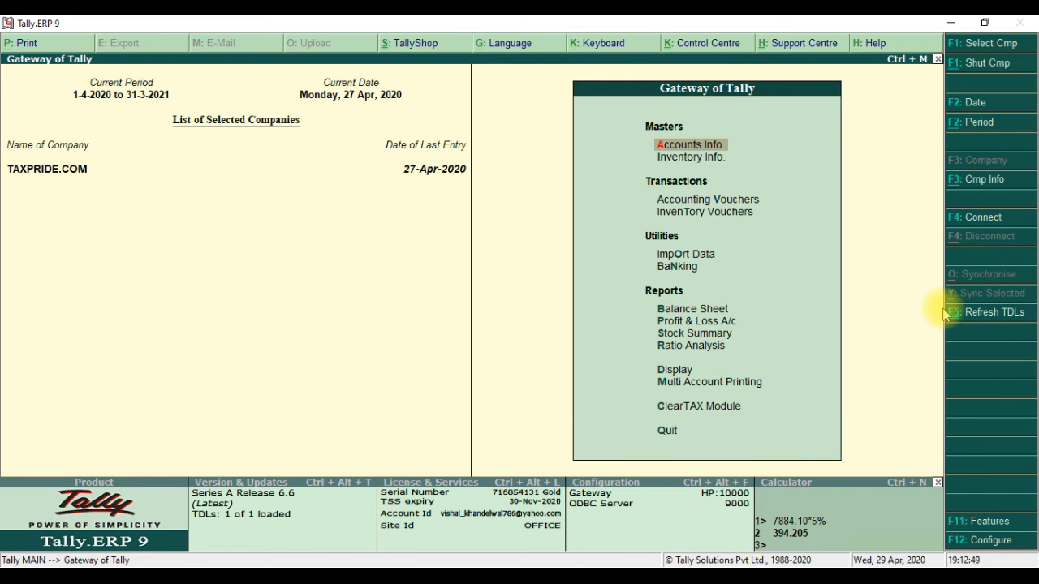
{"action": "key", "text": "Return"}
{"action": "key", "text": "Down"}
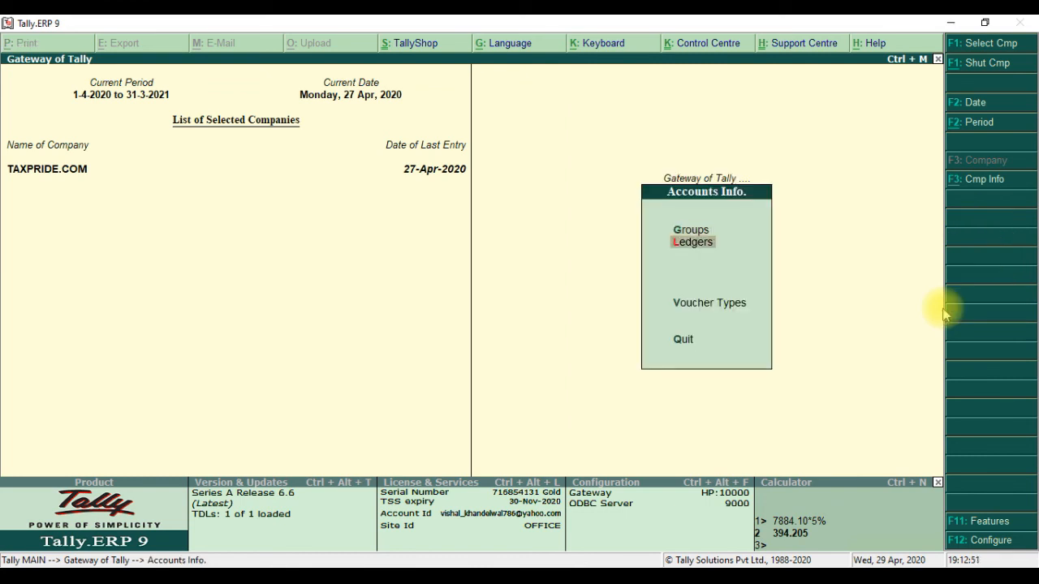
{"action": "key", "text": "Escape"}
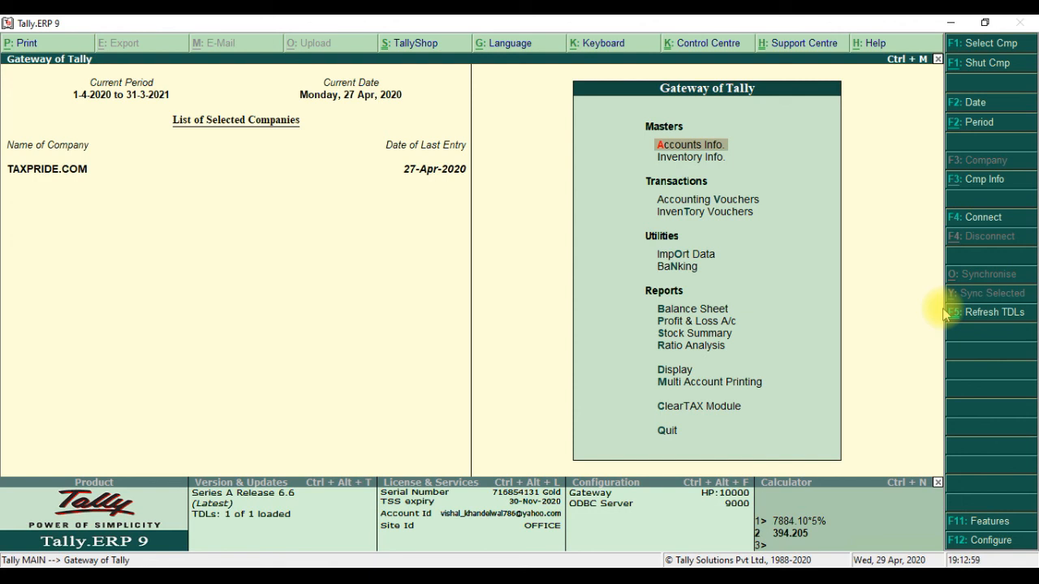
{"action": "key", "text": "Return"}
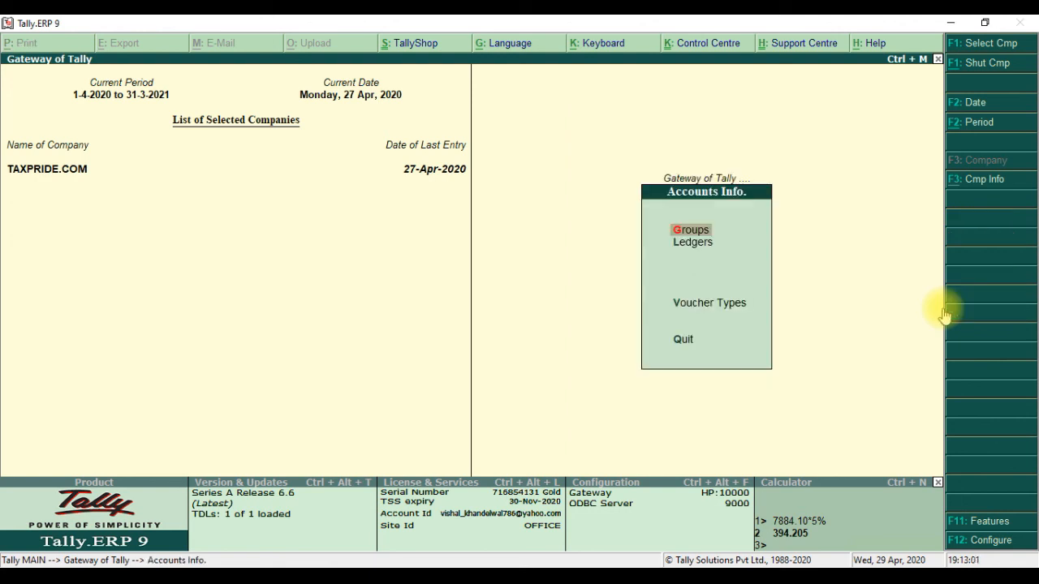